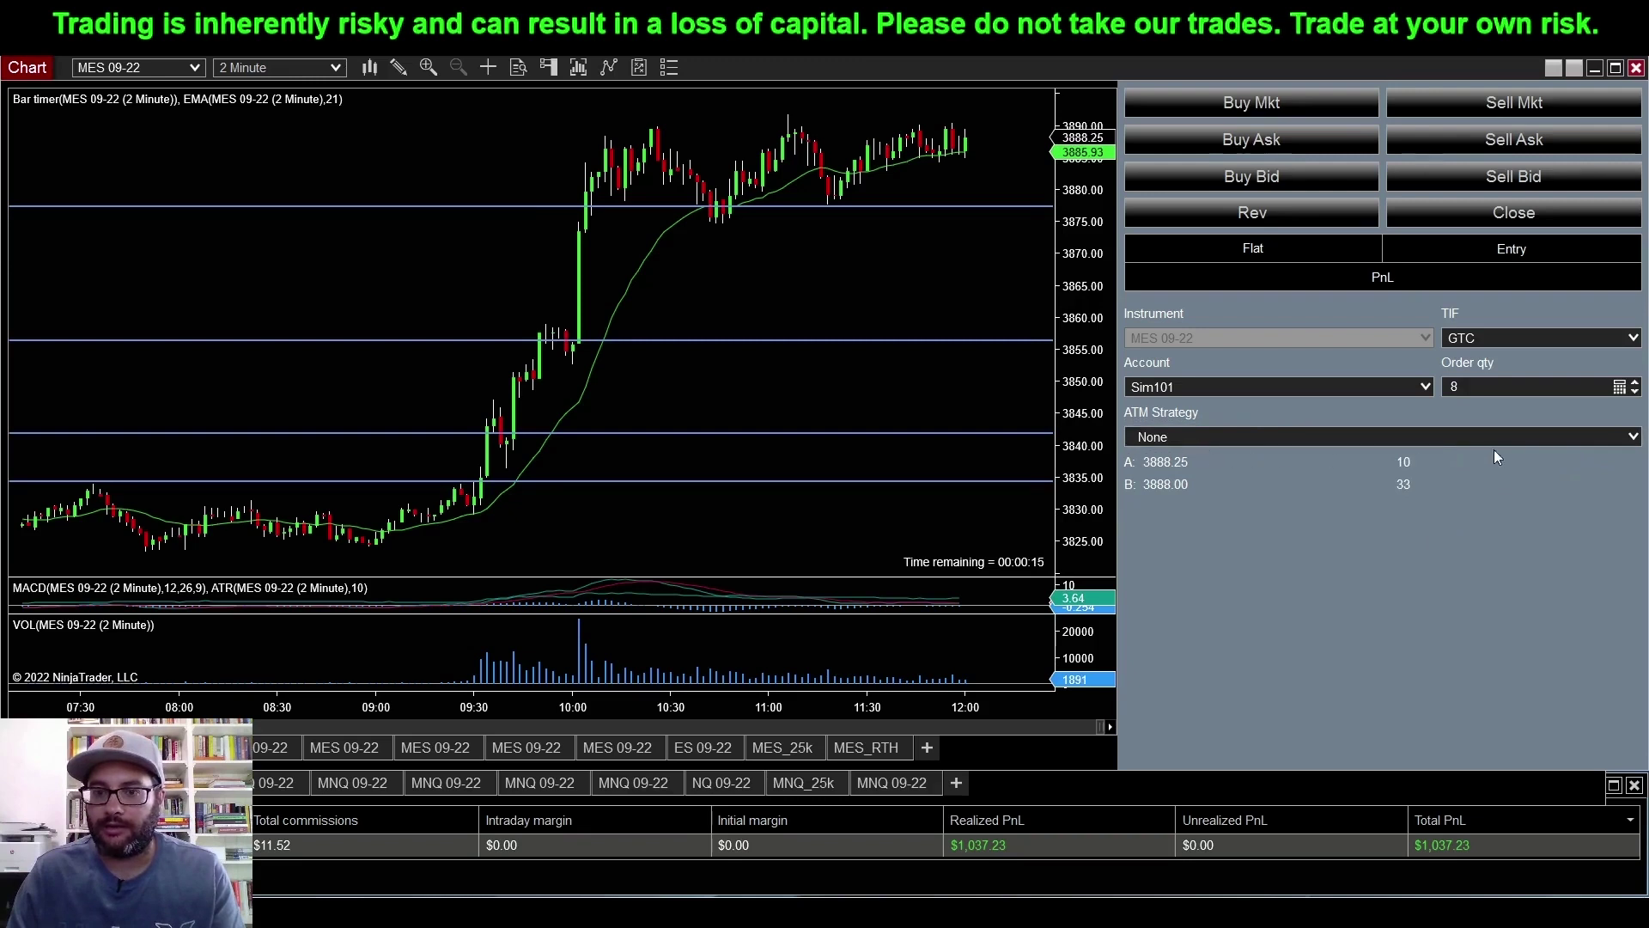
Step: Choose a Custom ATM strategy and raise its order quantity to 12 contracts
{"action": "left_click", "coordinate": [1635, 438]}
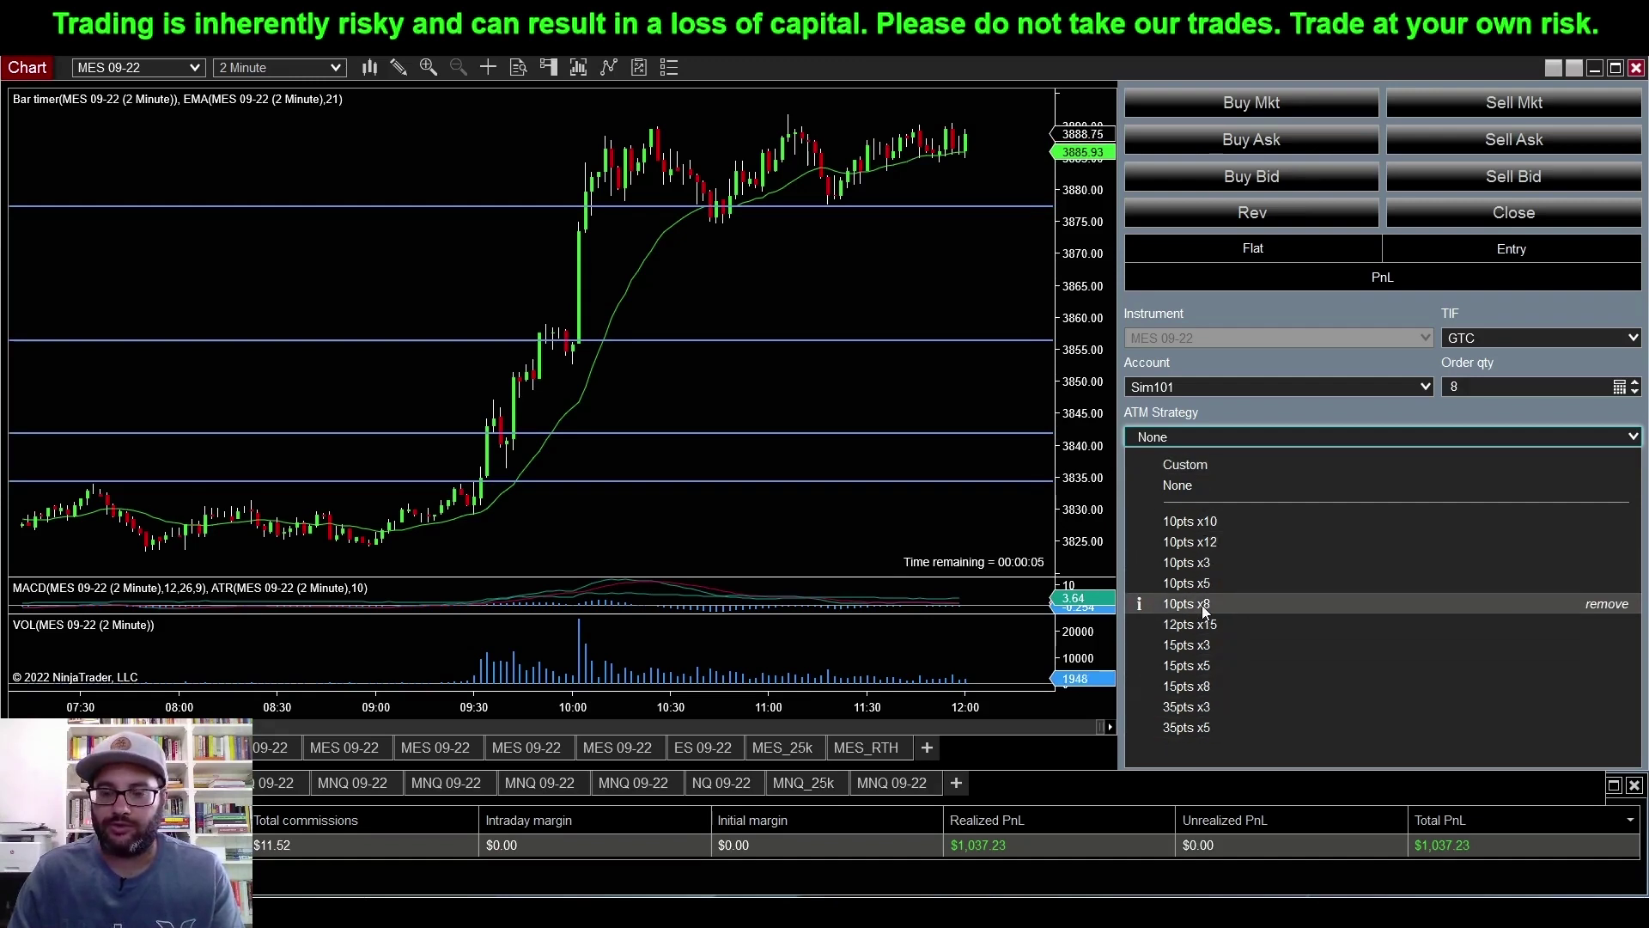
{"action": "left_click", "coordinate": [1189, 464]}
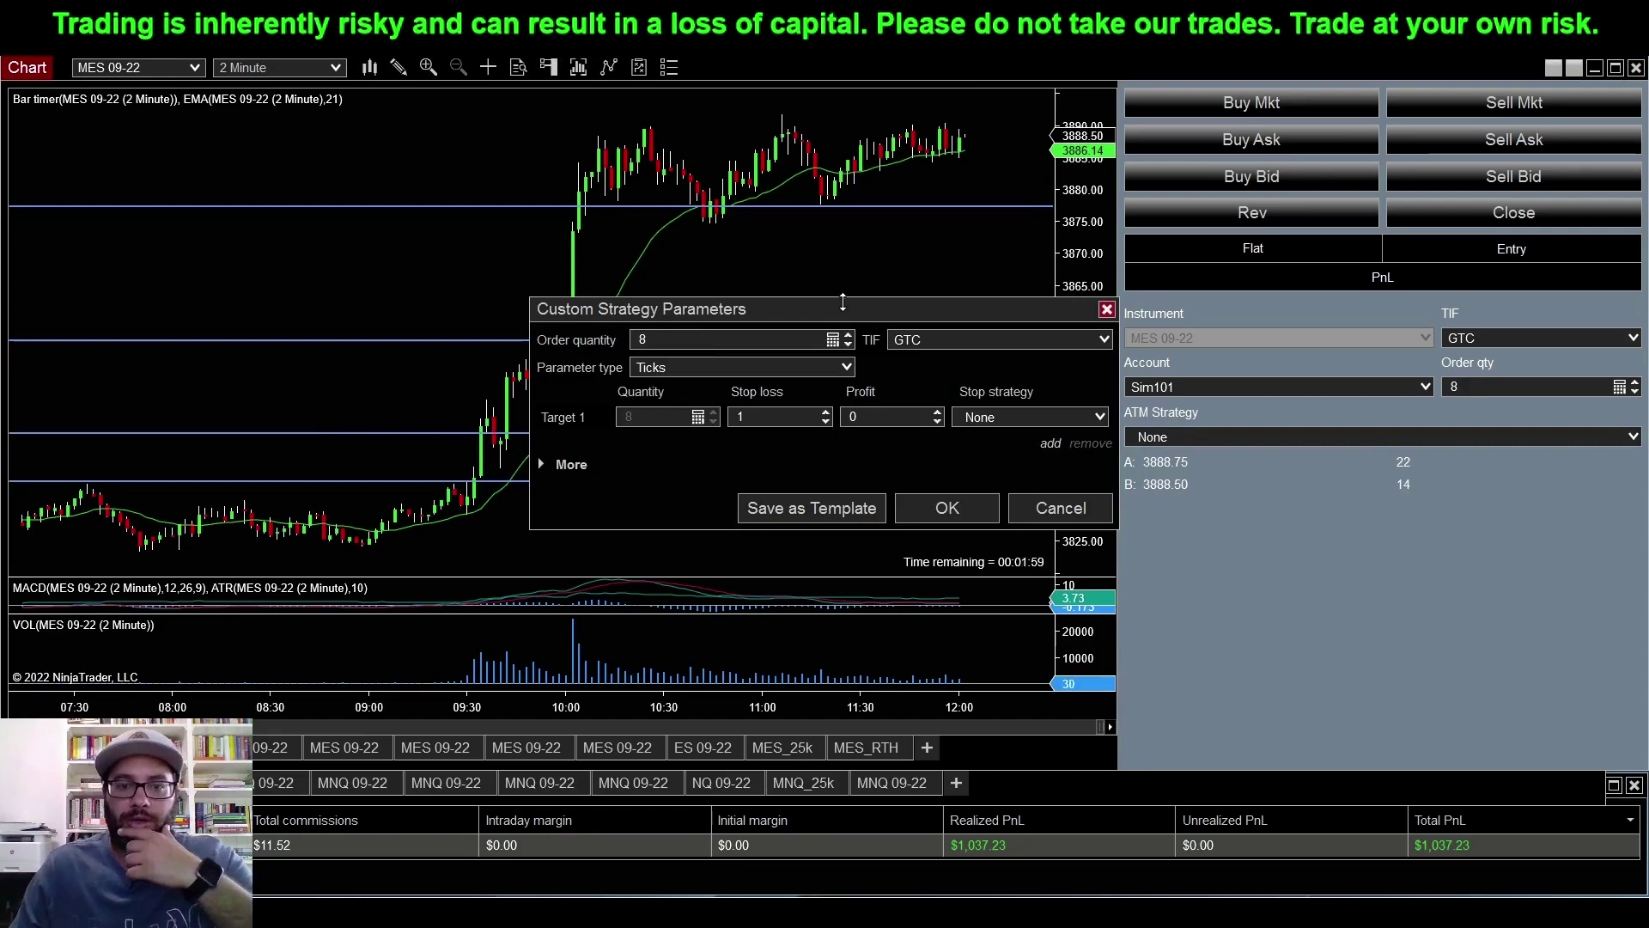
{"action": "mouse_move", "coordinate": [840, 308]}
{"action": "left_mouse_down"}
{"action": "mouse_move", "coordinate": [833, 182]}
{"action": "mouse_move", "coordinate": [821, 307]}
{"action": "left_mouse_up"}
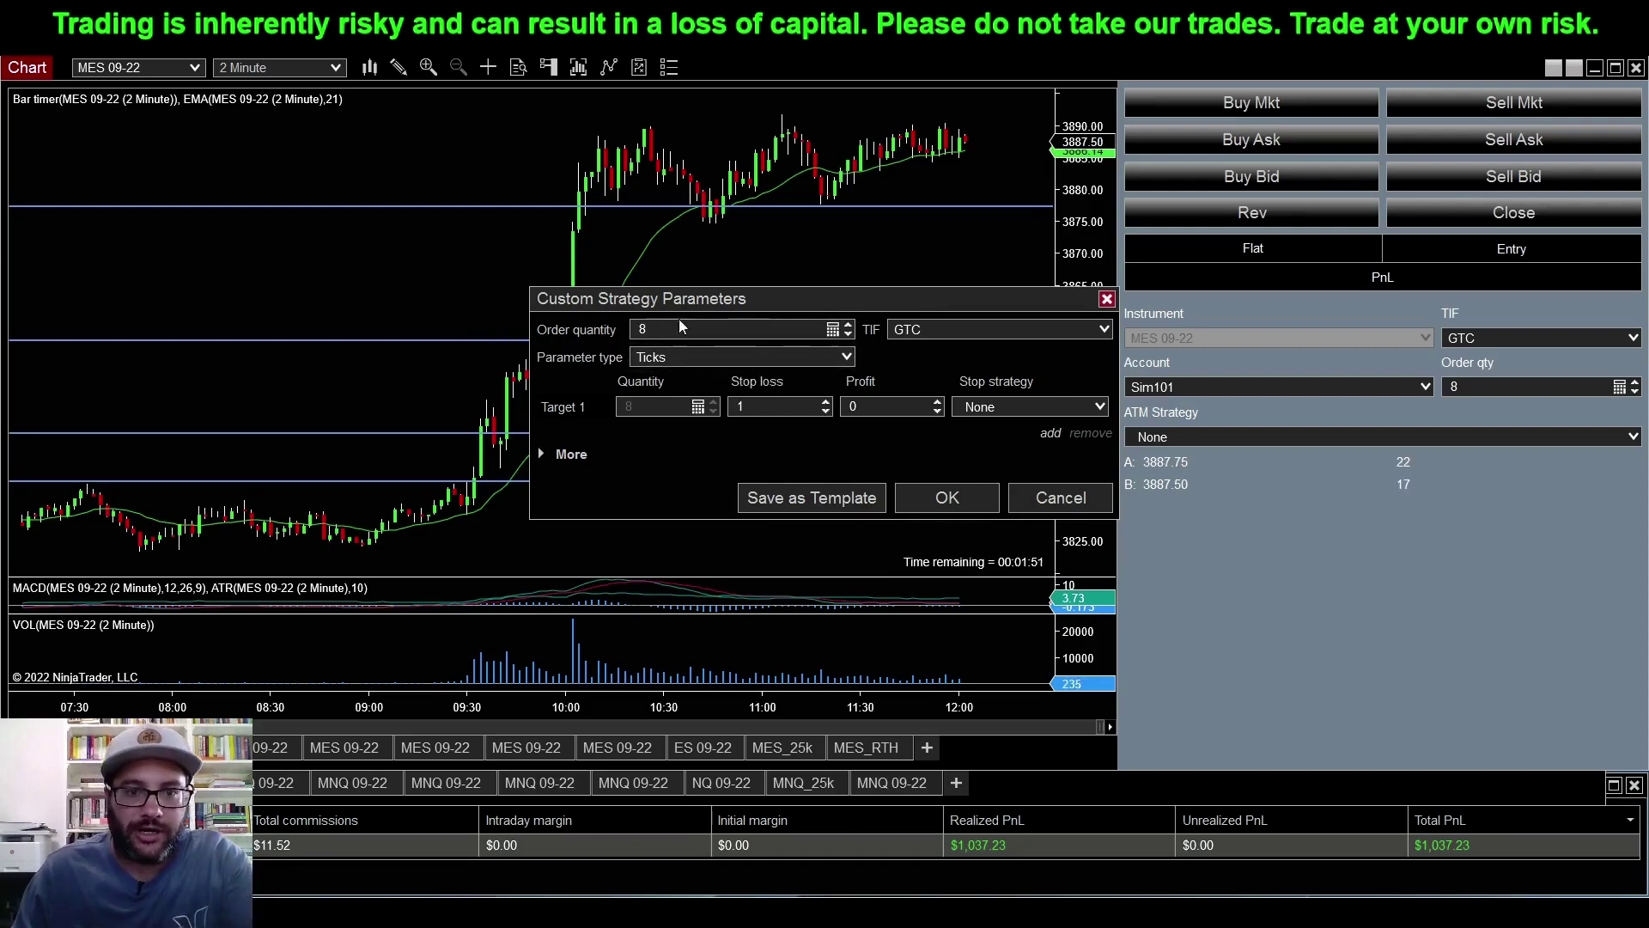
{"action": "left_click", "coordinate": [848, 325]}
{"action": "left_click", "coordinate": [849, 325]}
{"action": "left_click", "coordinate": [849, 326]}
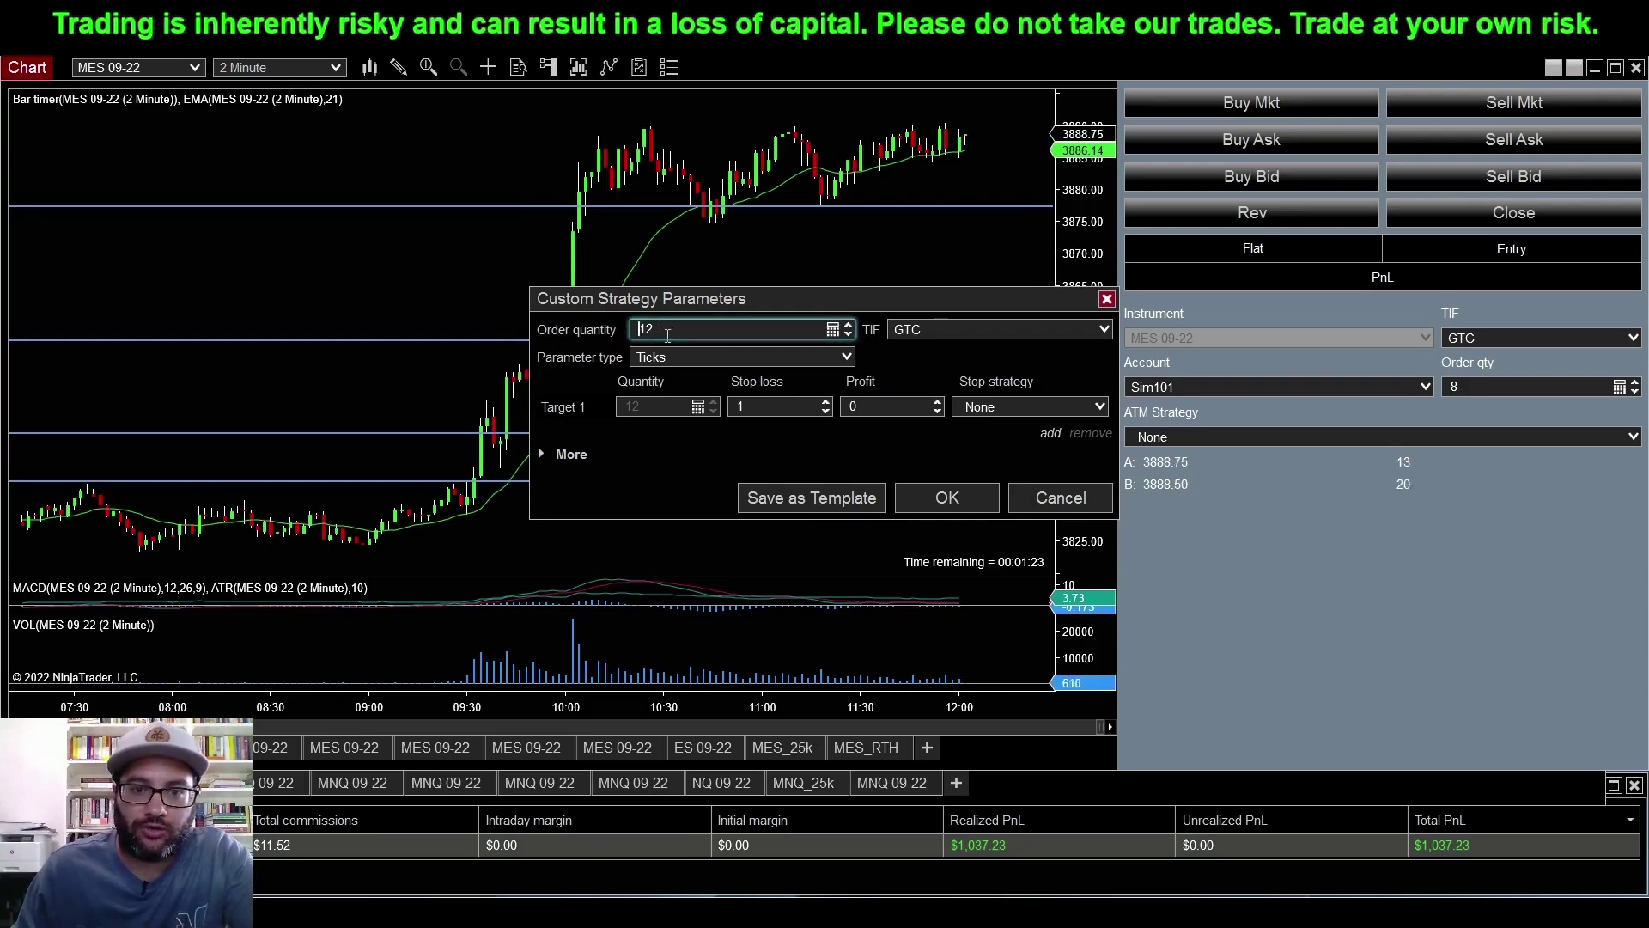
{"action": "left_click", "coordinate": [958, 333]}
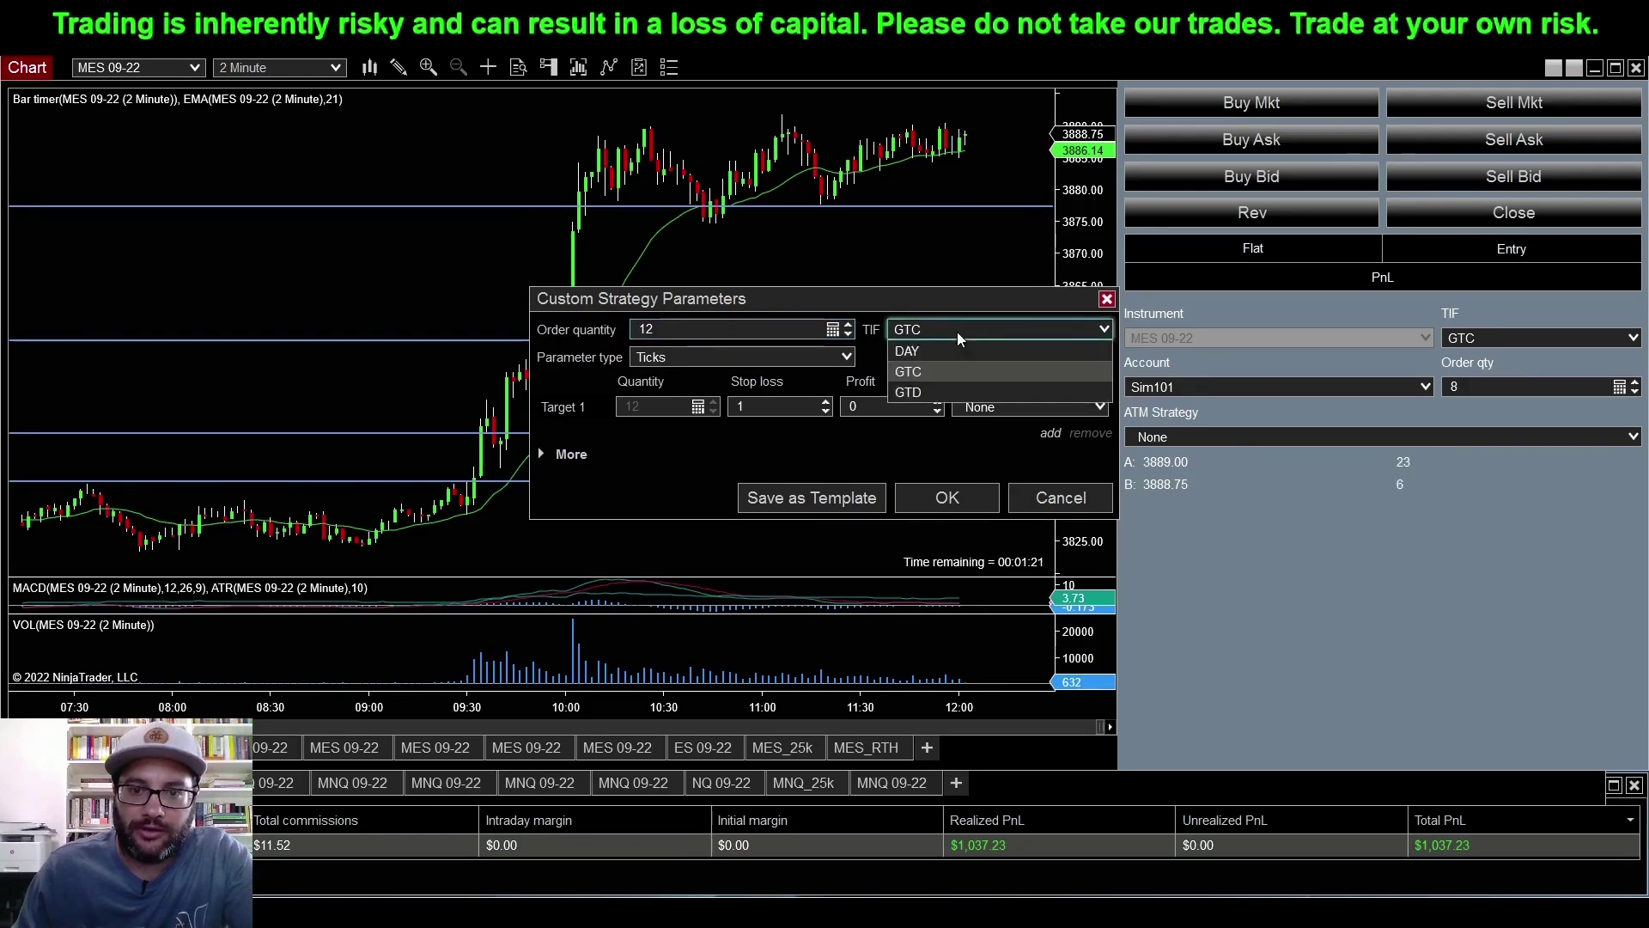
{"action": "left_click", "coordinate": [910, 376]}
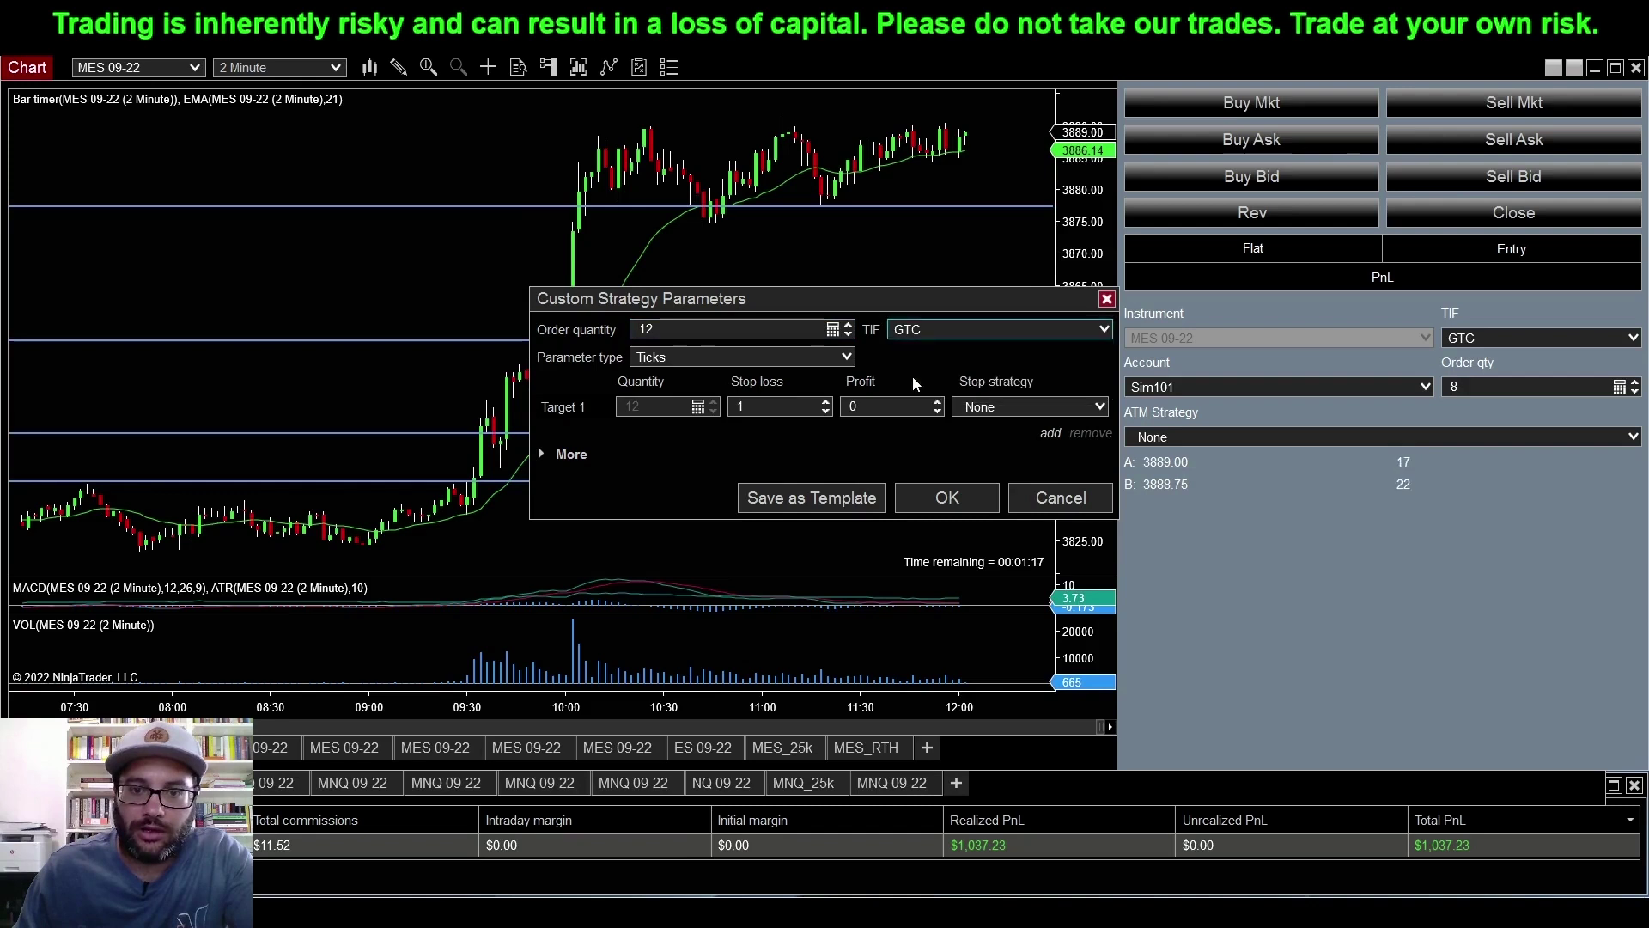
{"action": "left_click", "coordinate": [946, 333]}
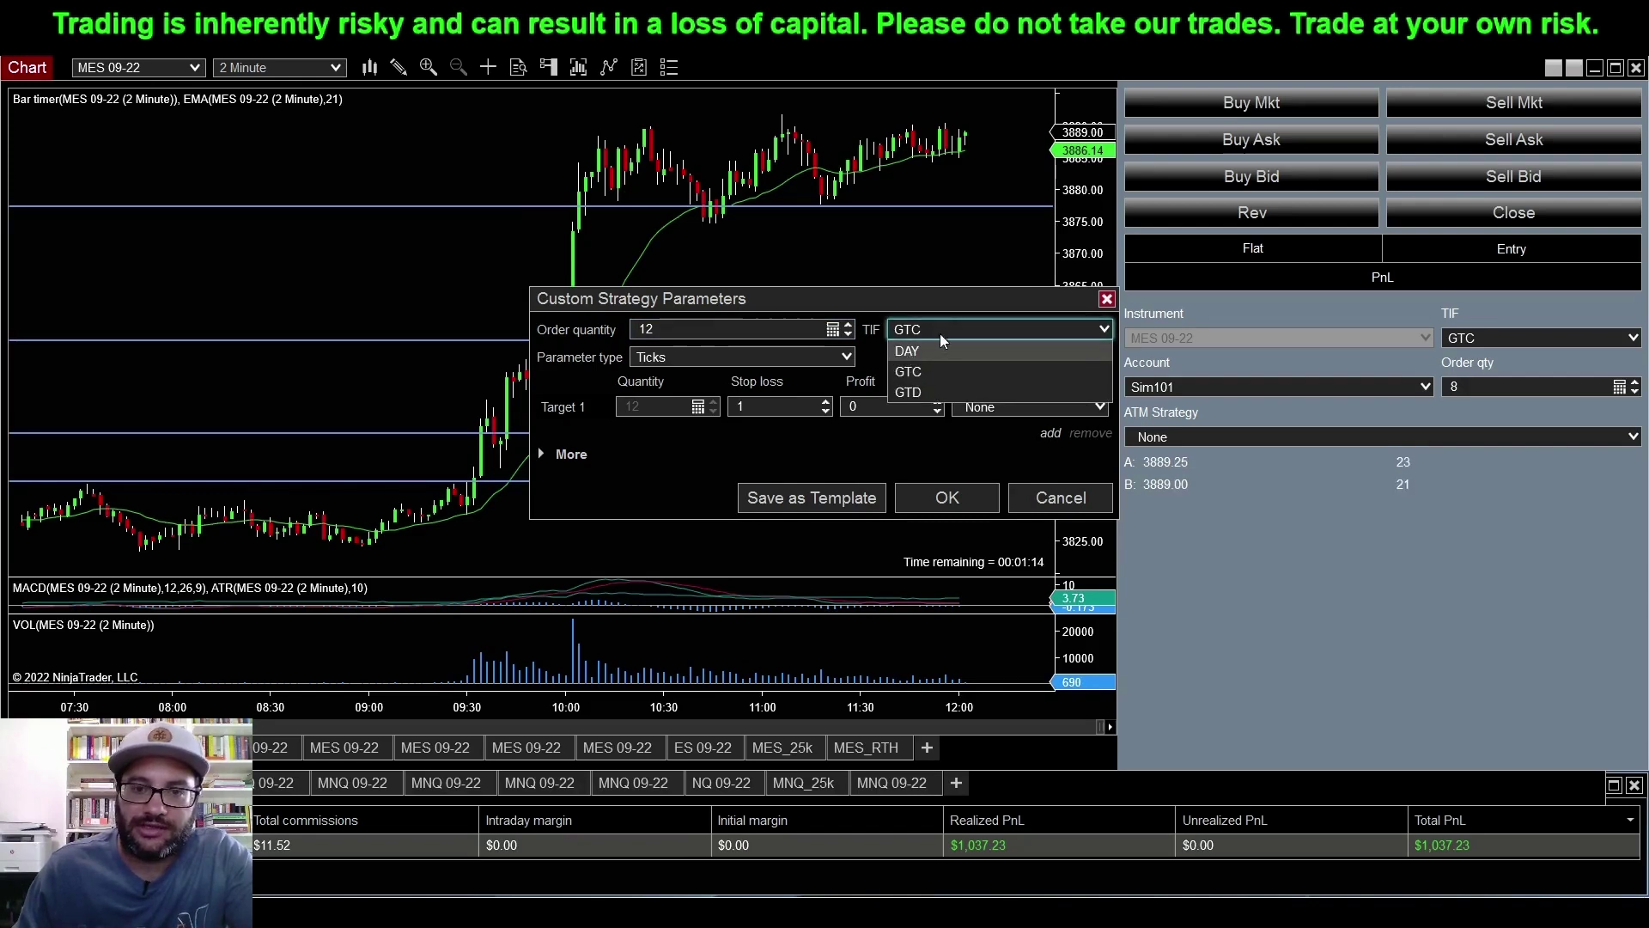
{"action": "left_click", "coordinate": [946, 327]}
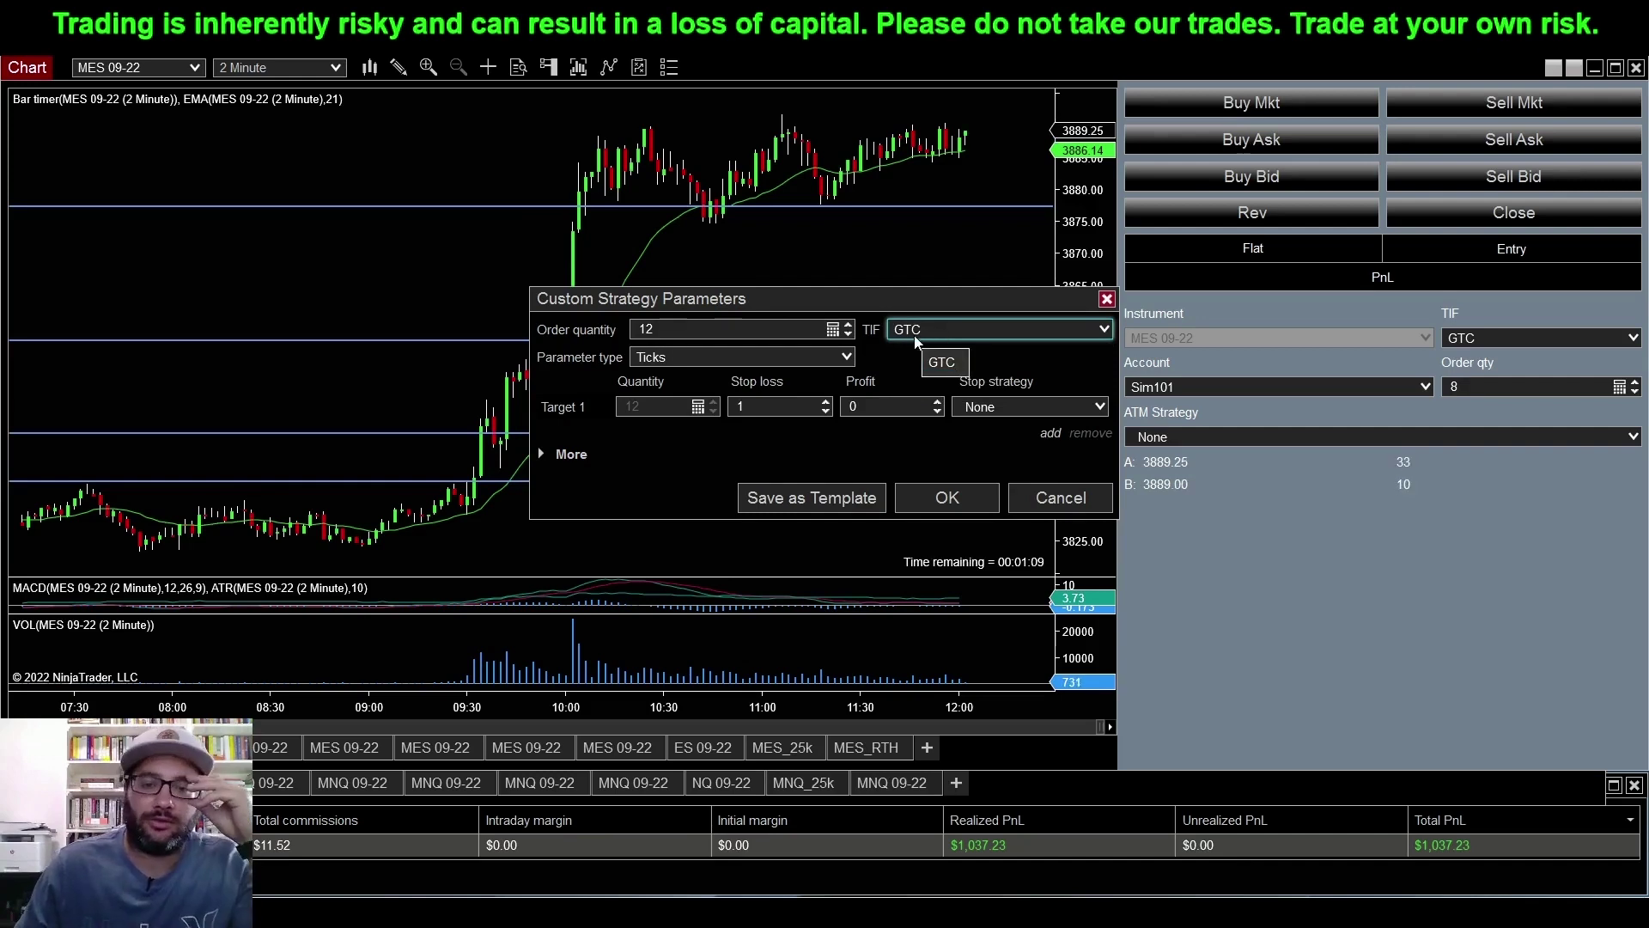
{"action": "left_click", "coordinate": [915, 336]}
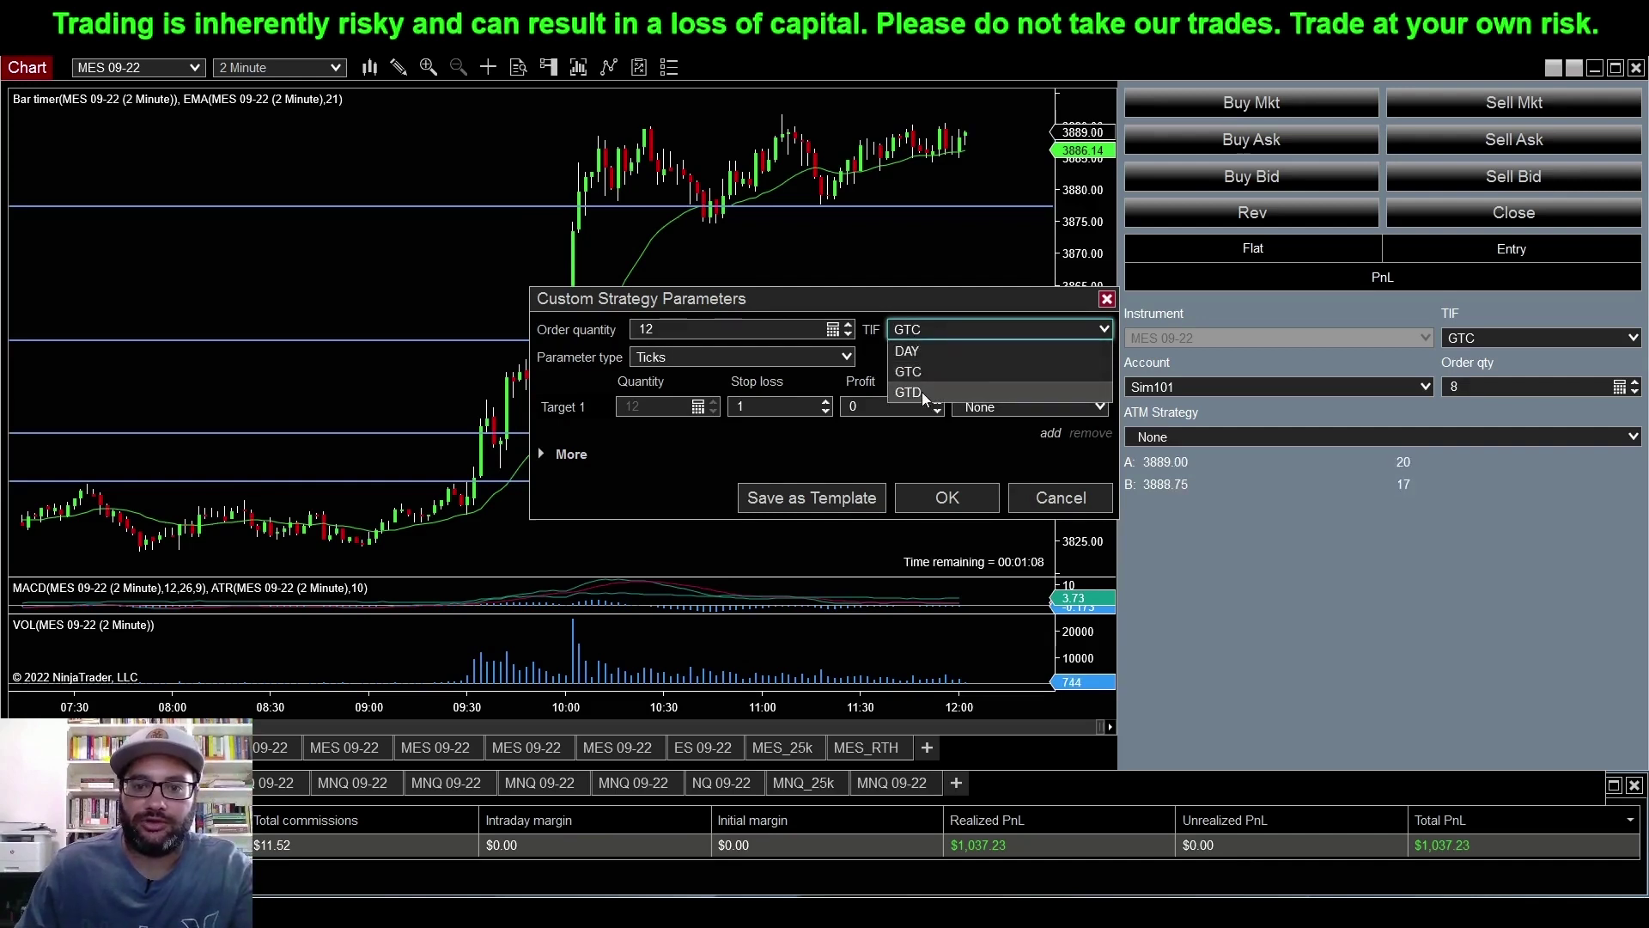
{"action": "left_click", "coordinate": [948, 331]}
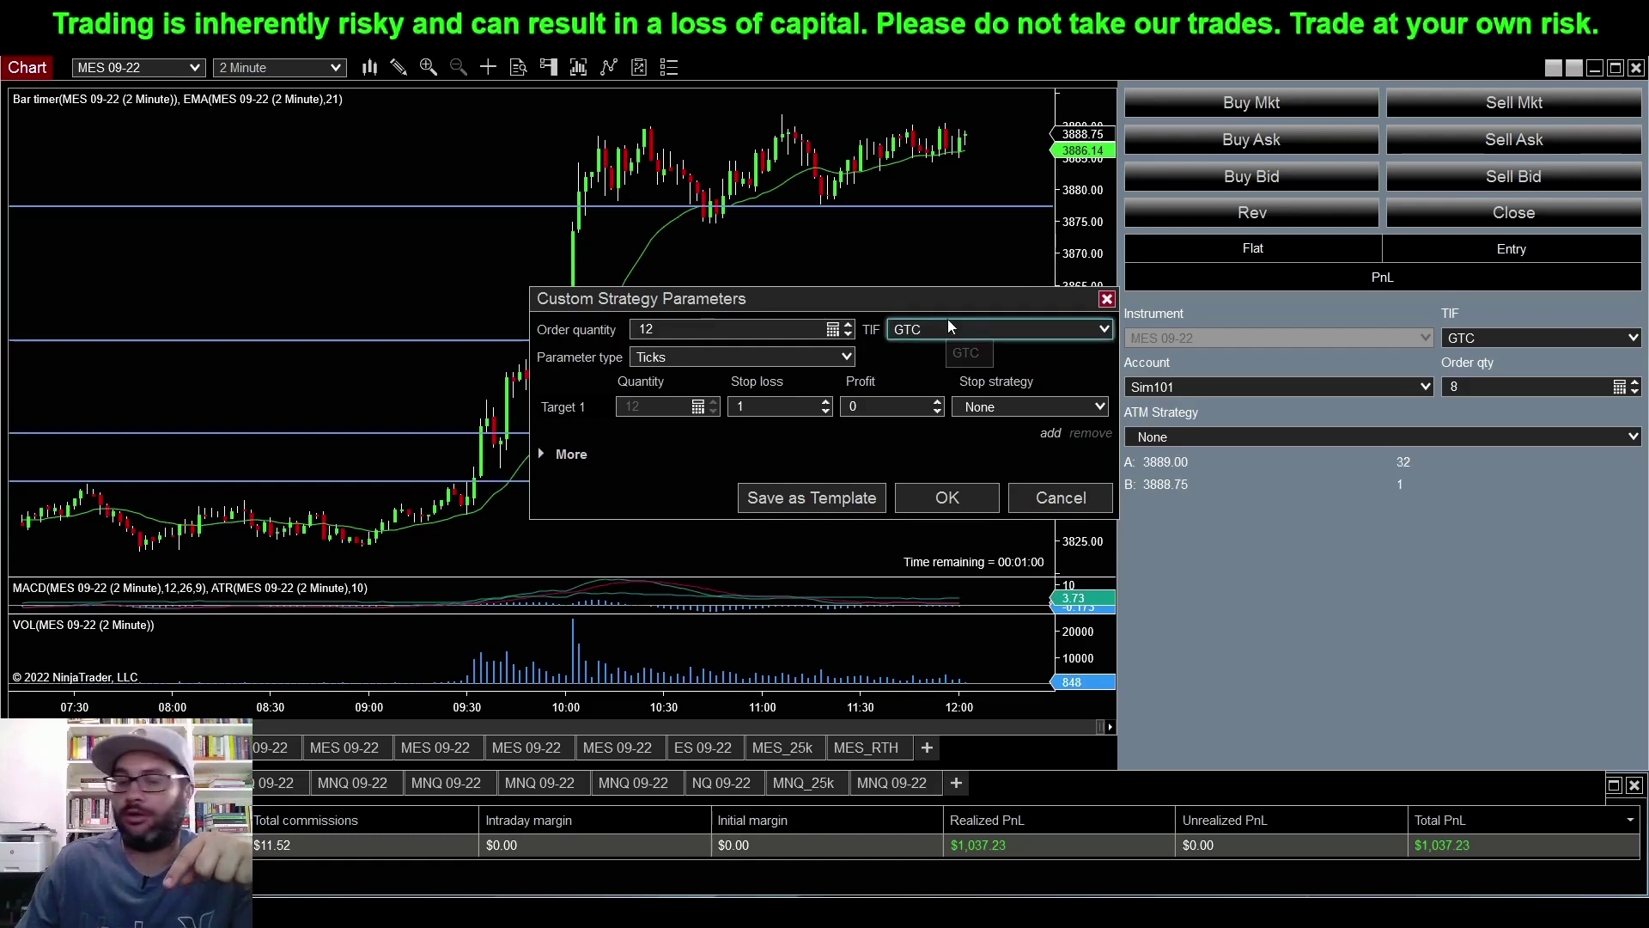
{"action": "left_click", "coordinate": [946, 329]}
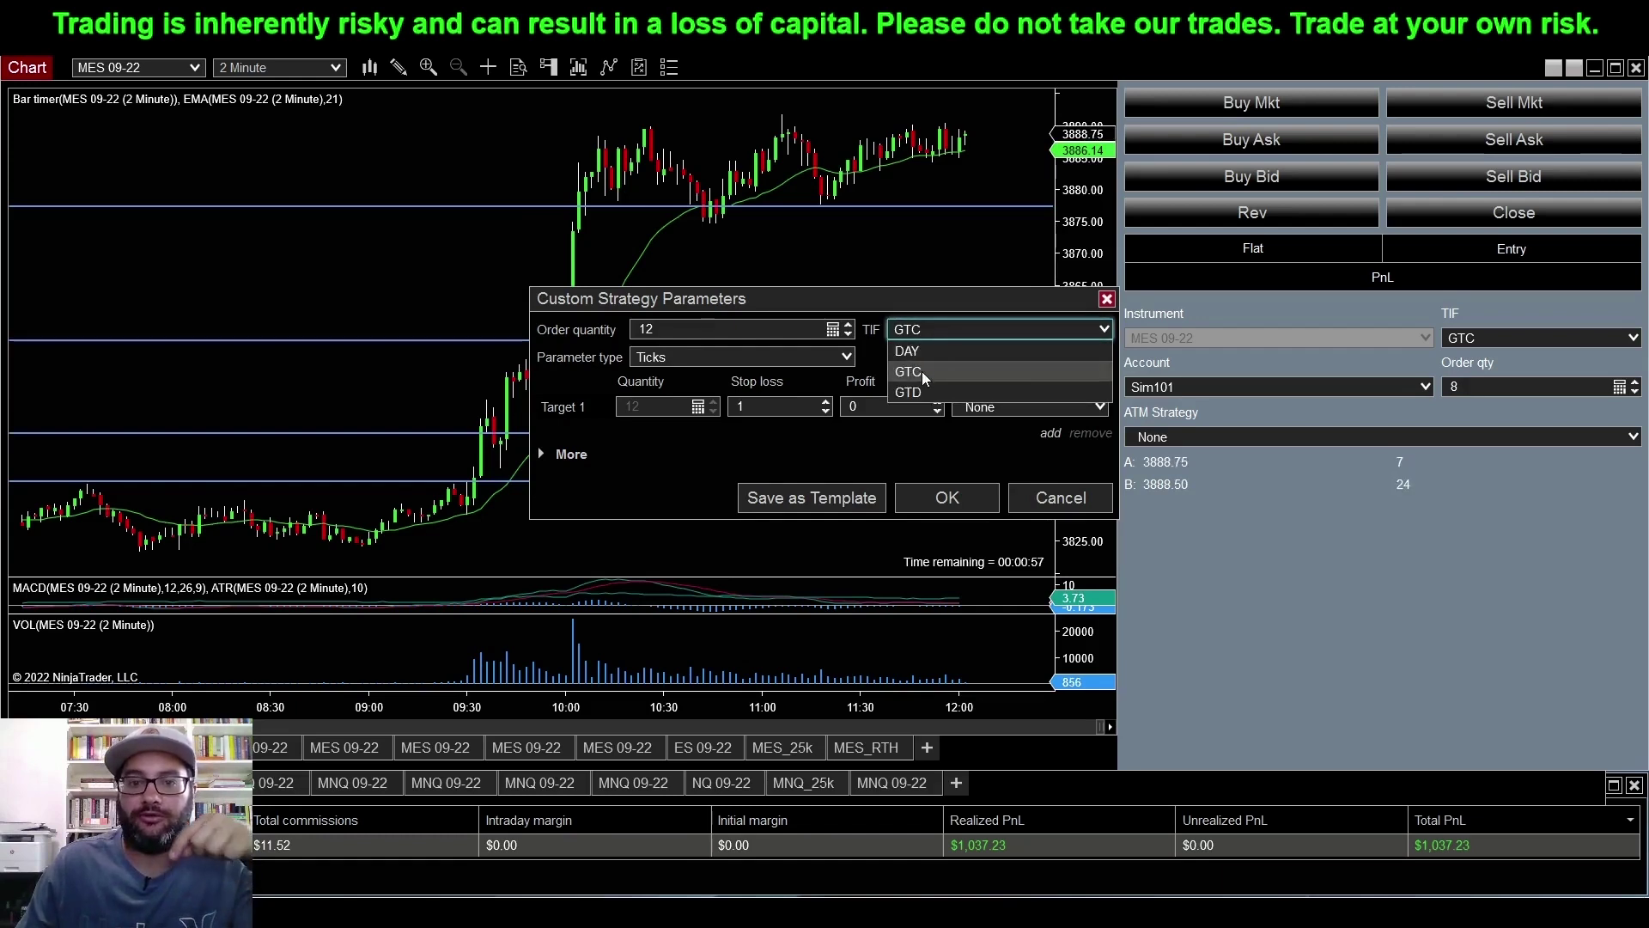
{"action": "left_click", "coordinate": [920, 369]}
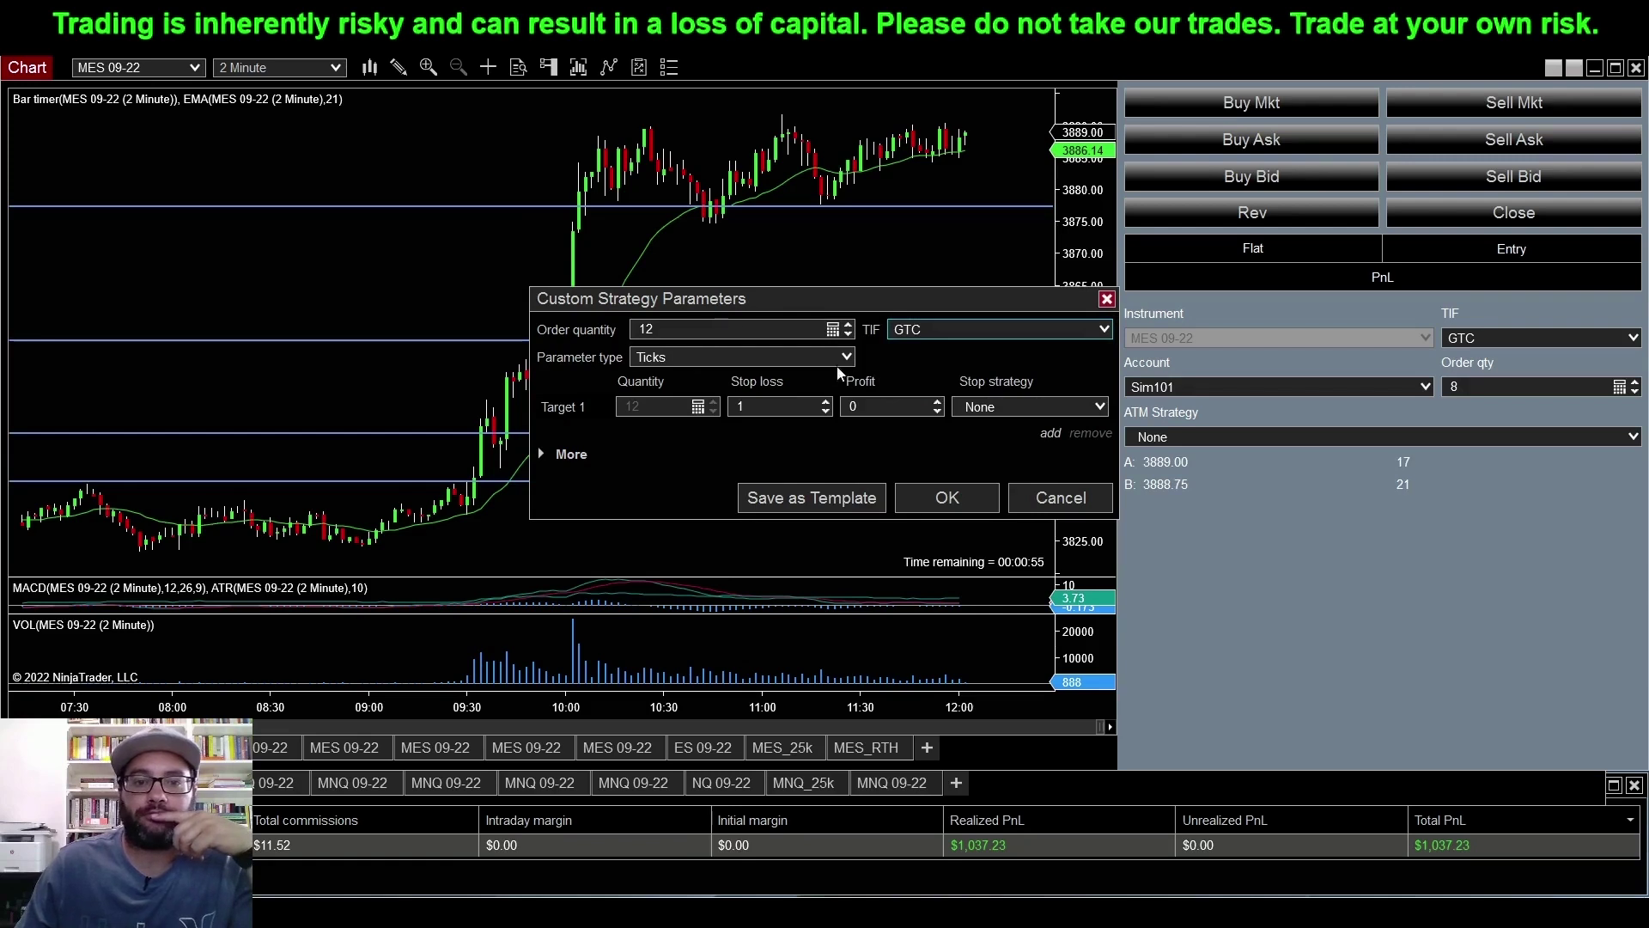
{"action": "left_click", "coordinate": [749, 359]}
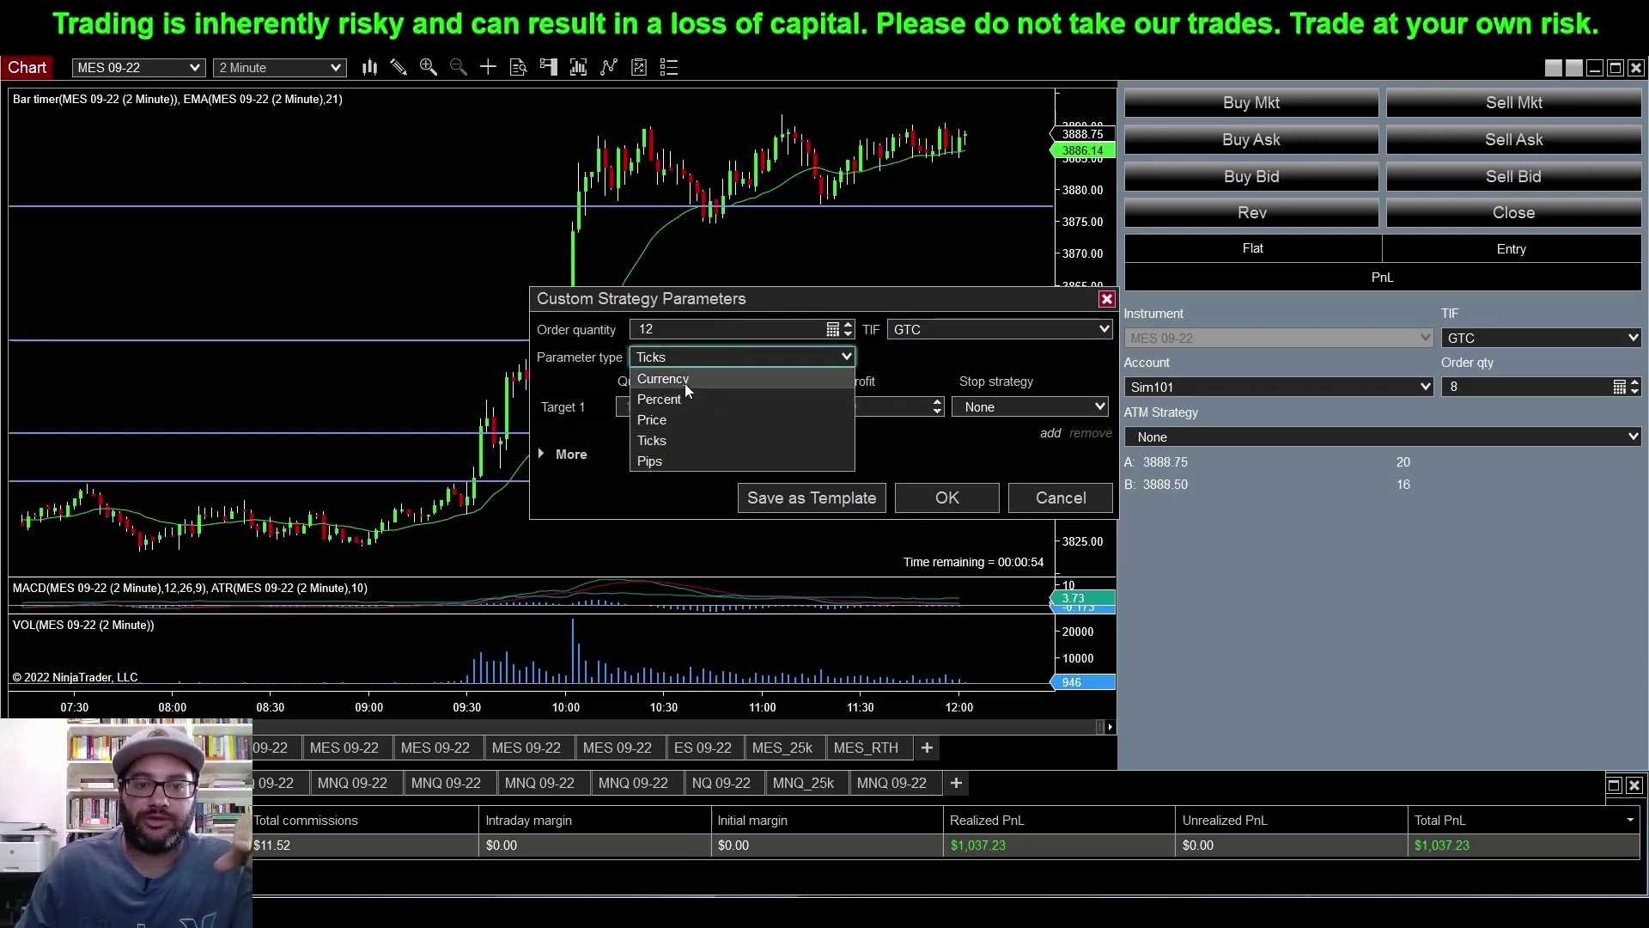
{"action": "left_click", "coordinate": [663, 441]}
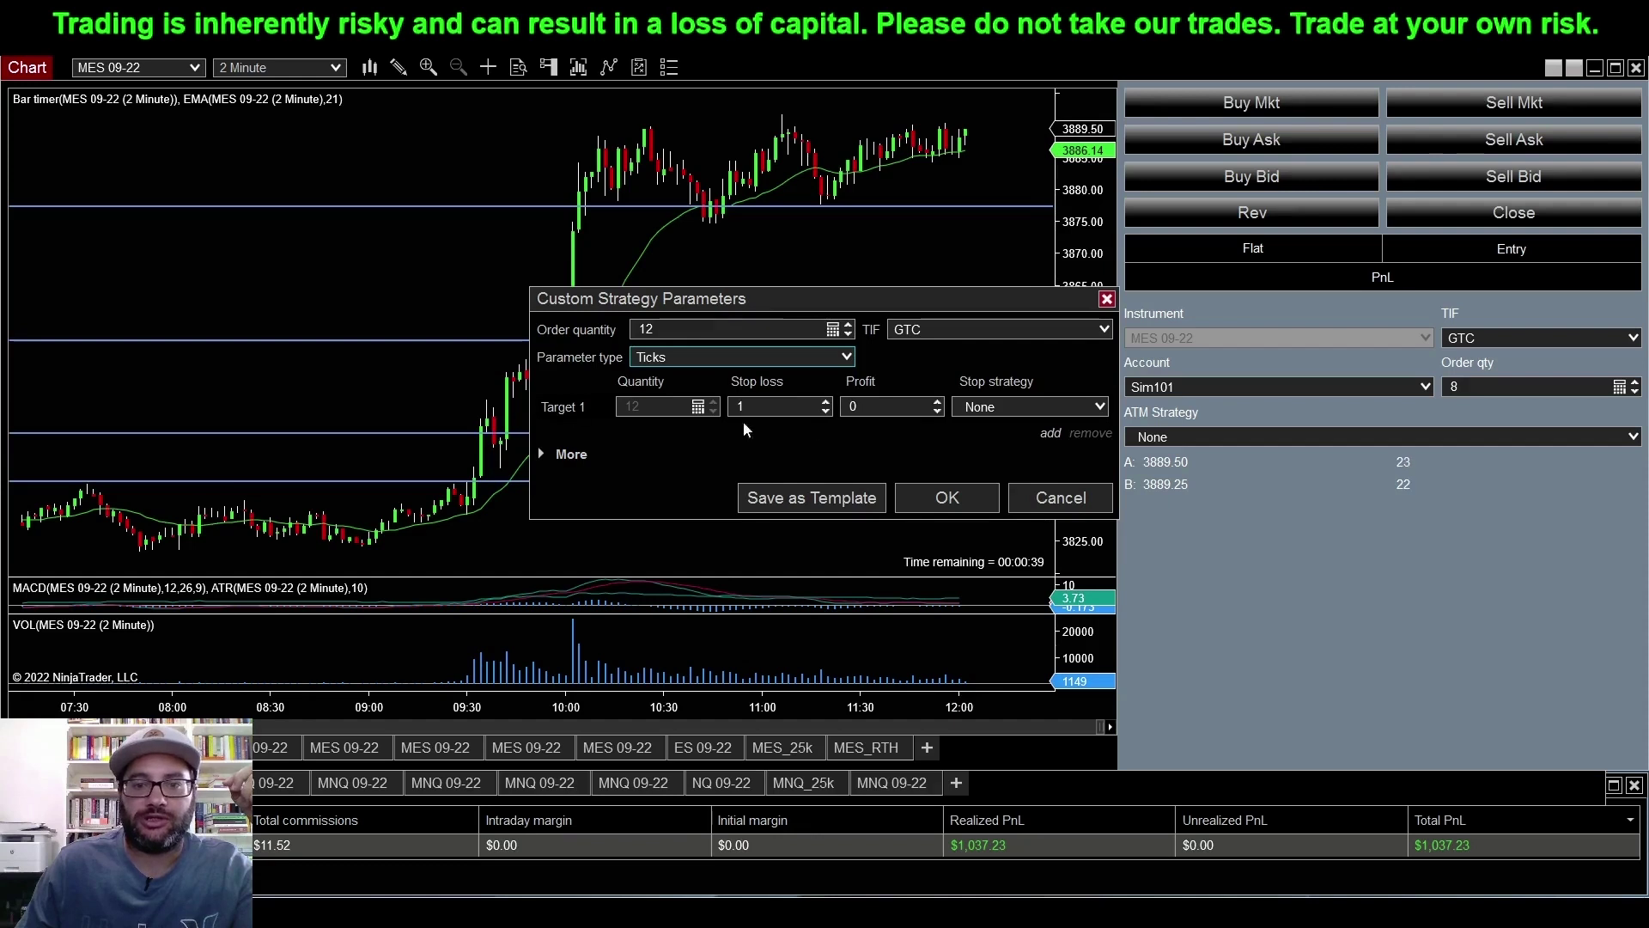
Step: Add target rows, then remove the extras so exactly four targets remain
{"action": "left_click", "coordinate": [1050, 433]}
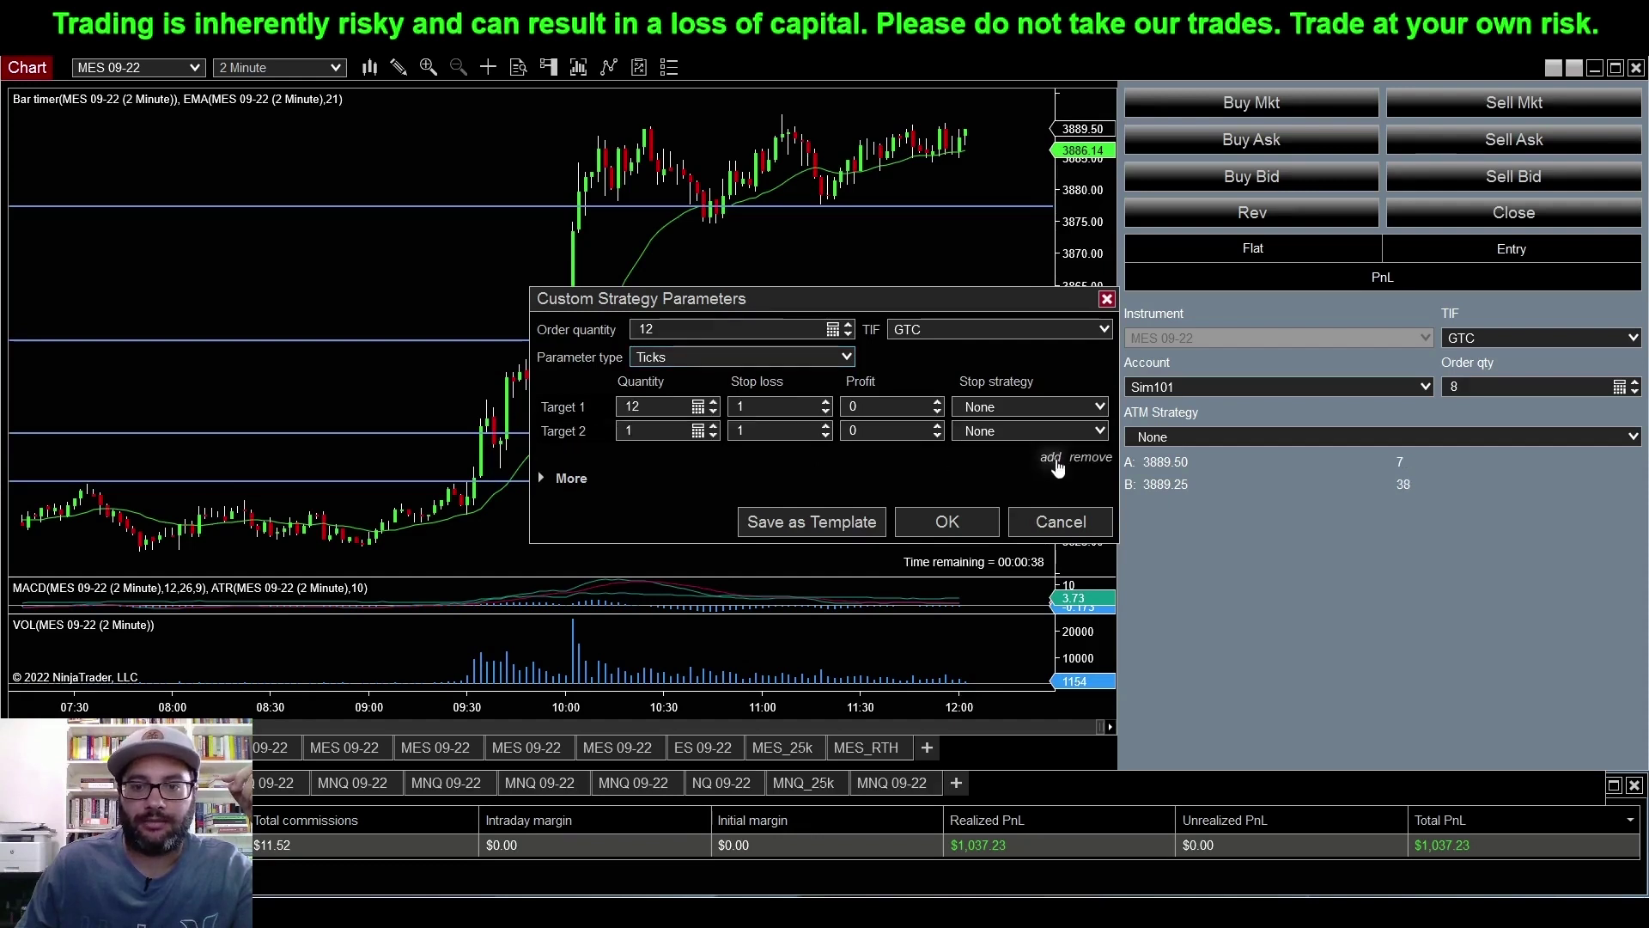
{"action": "left_click", "coordinate": [1051, 457]}
{"action": "left_click", "coordinate": [1050, 481]}
{"action": "left_click", "coordinate": [1050, 505]}
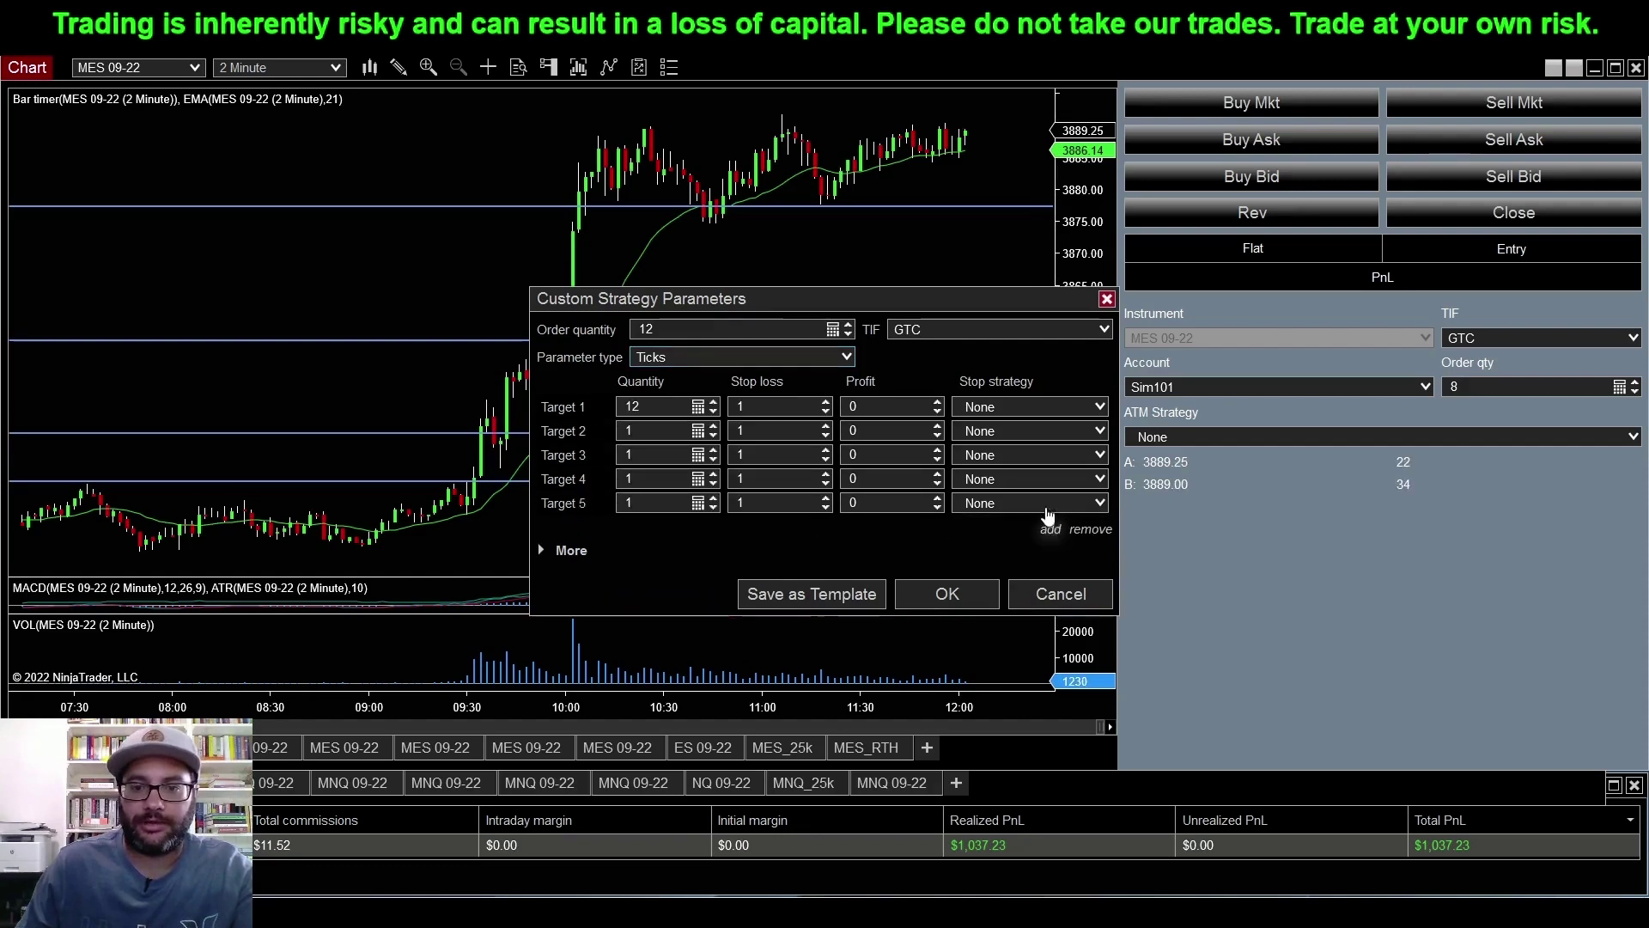
{"action": "left_click", "coordinate": [1049, 532]}
{"action": "left_click", "coordinate": [1050, 532]}
{"action": "left_click", "coordinate": [1024, 560]}
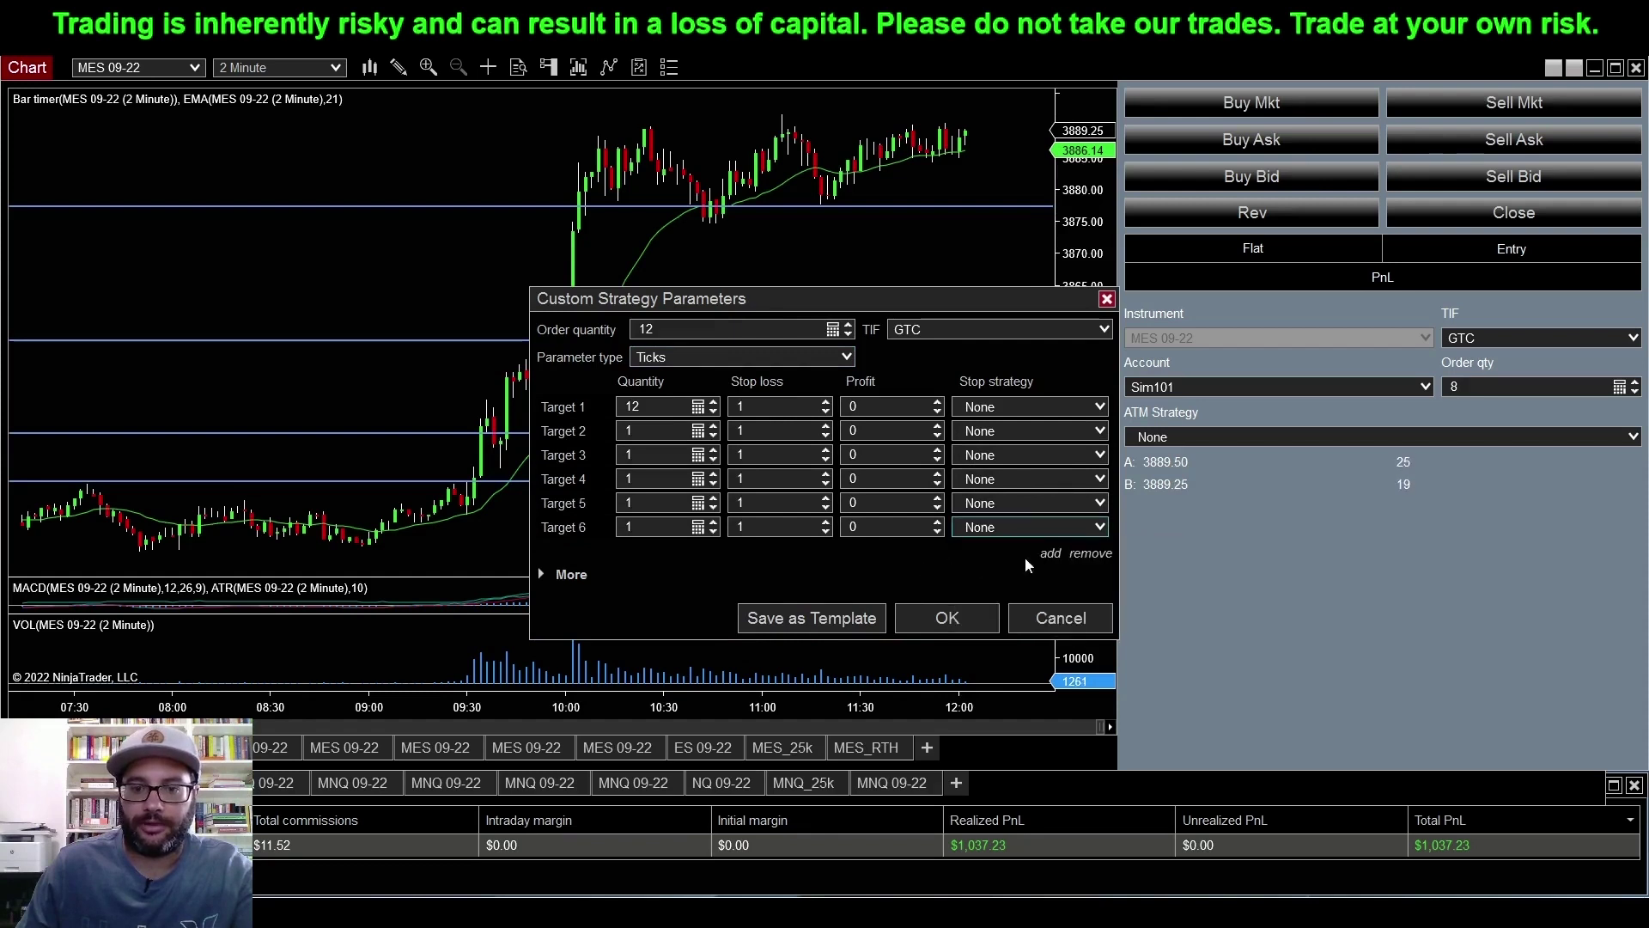
{"action": "left_click", "coordinate": [1088, 554]}
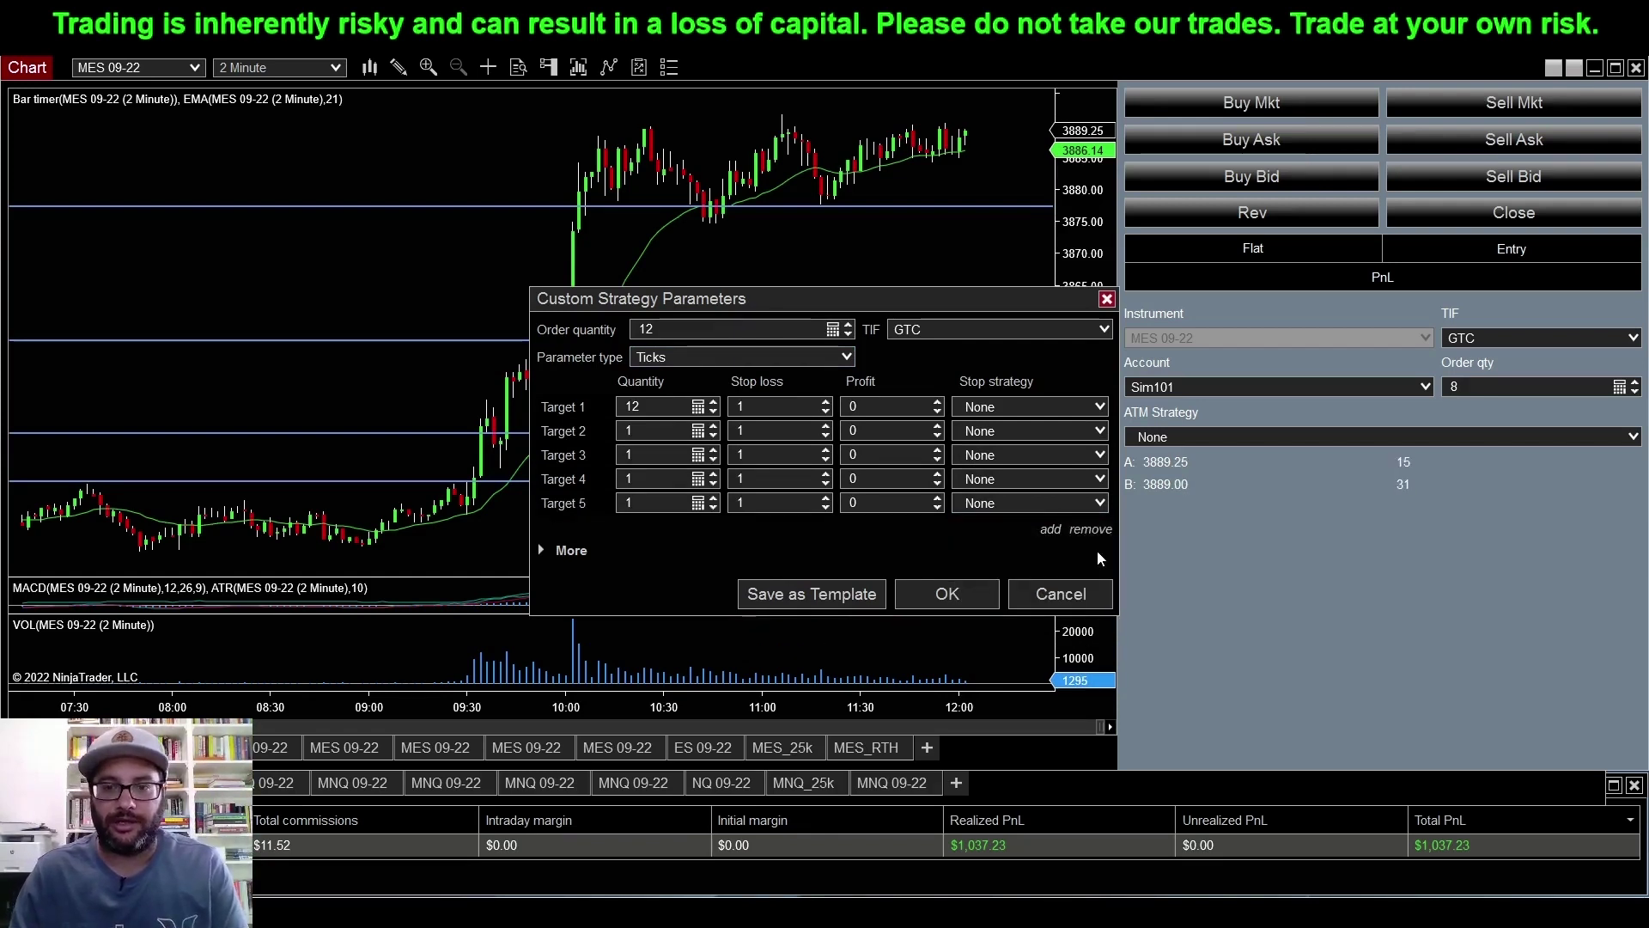
{"action": "left_click", "coordinate": [1091, 530]}
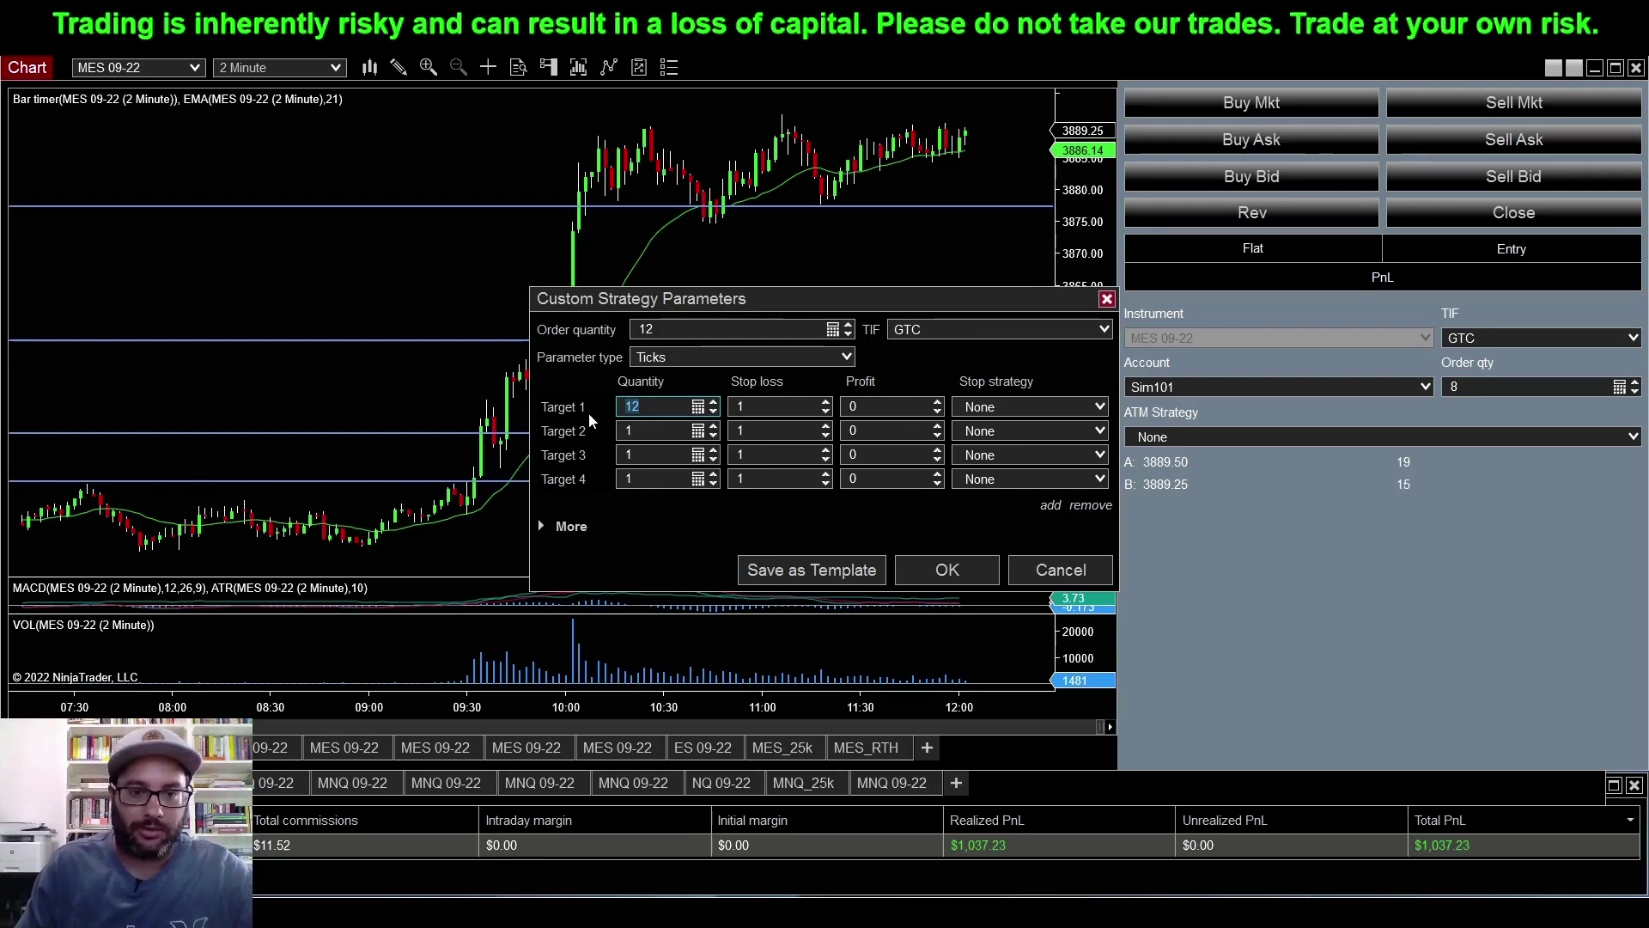
Step: Set the four target quantities to 2, 6, 3 and 1
{"action": "type", "text": "2"}
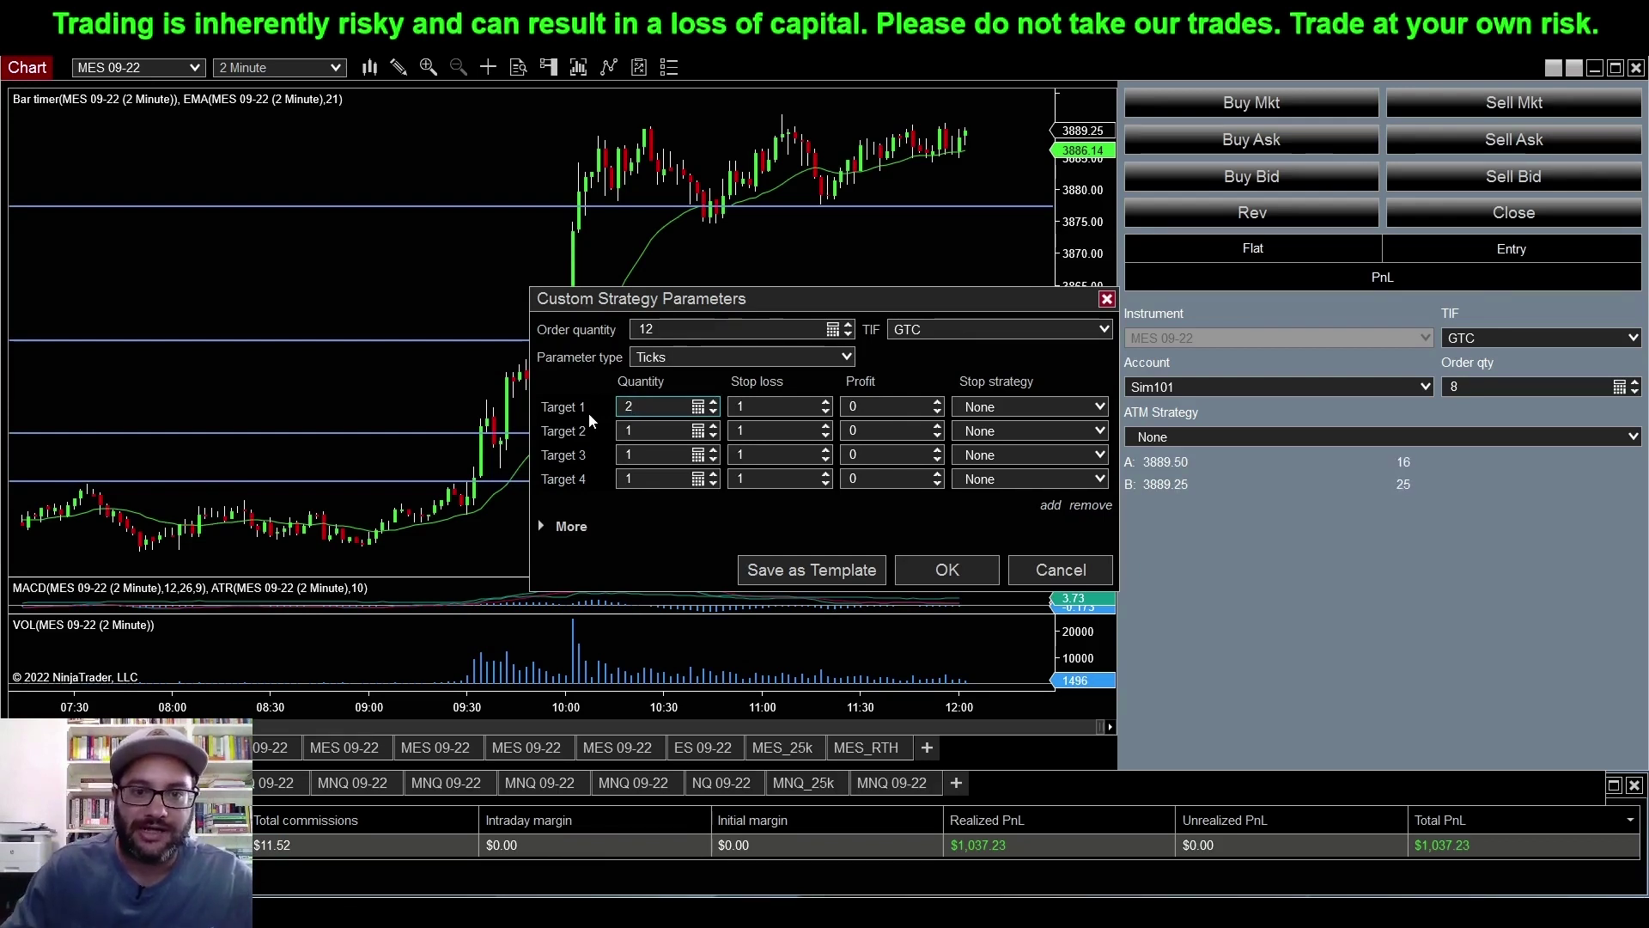
{"action": "key", "text": "Tab"}
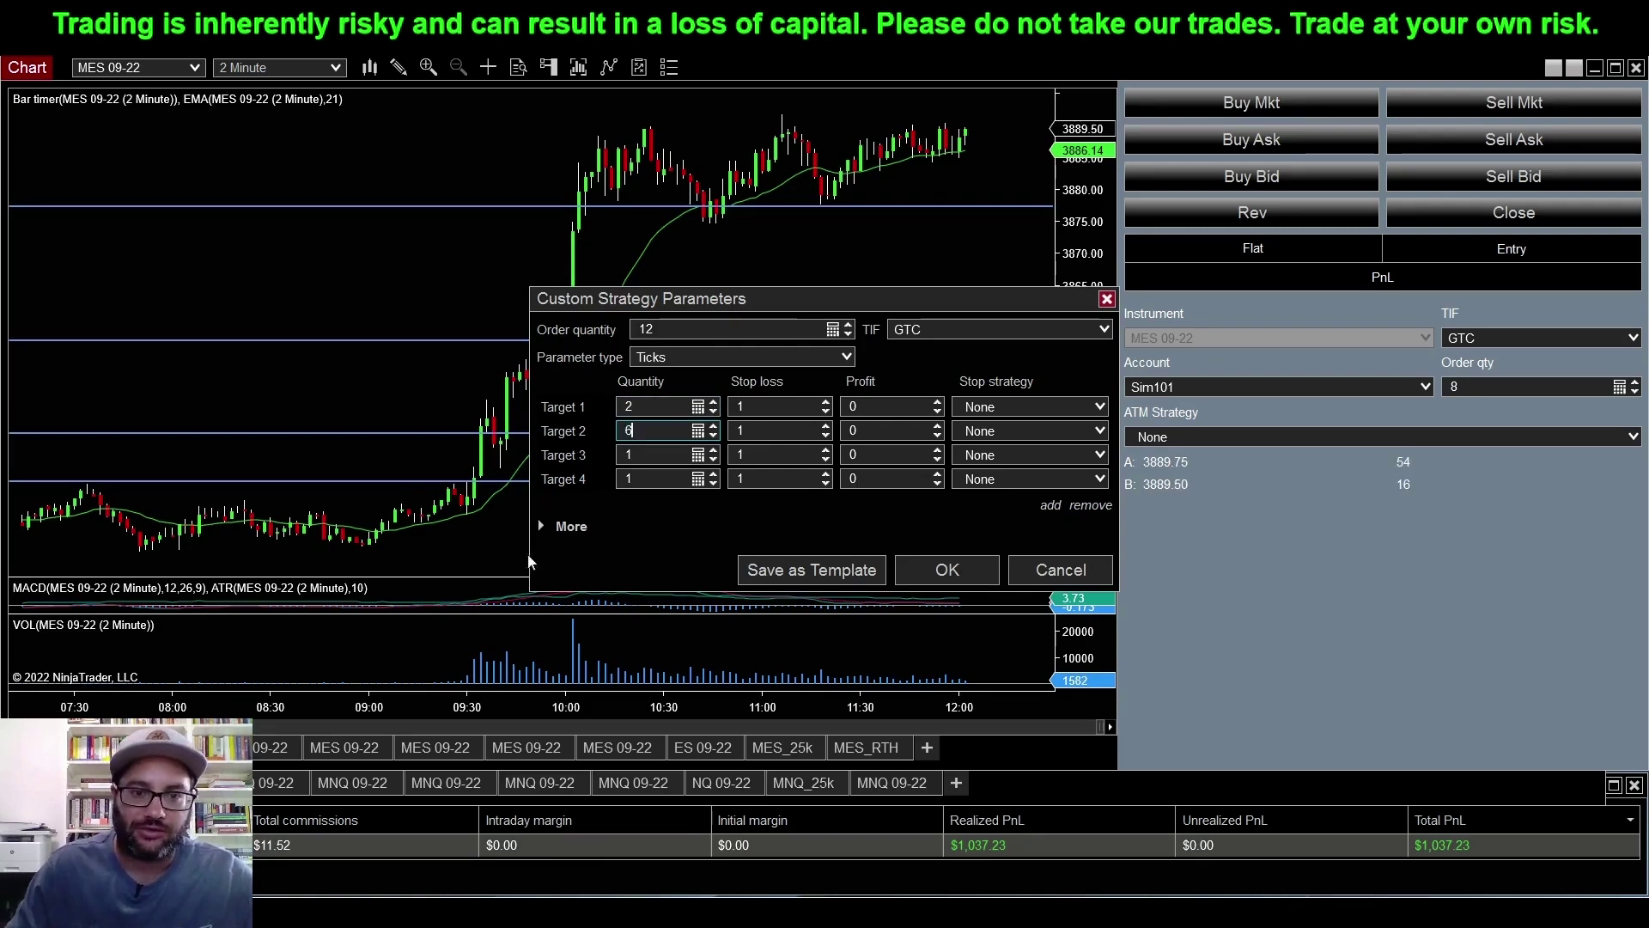
{"action": "double_click", "coordinate": [631, 455]}
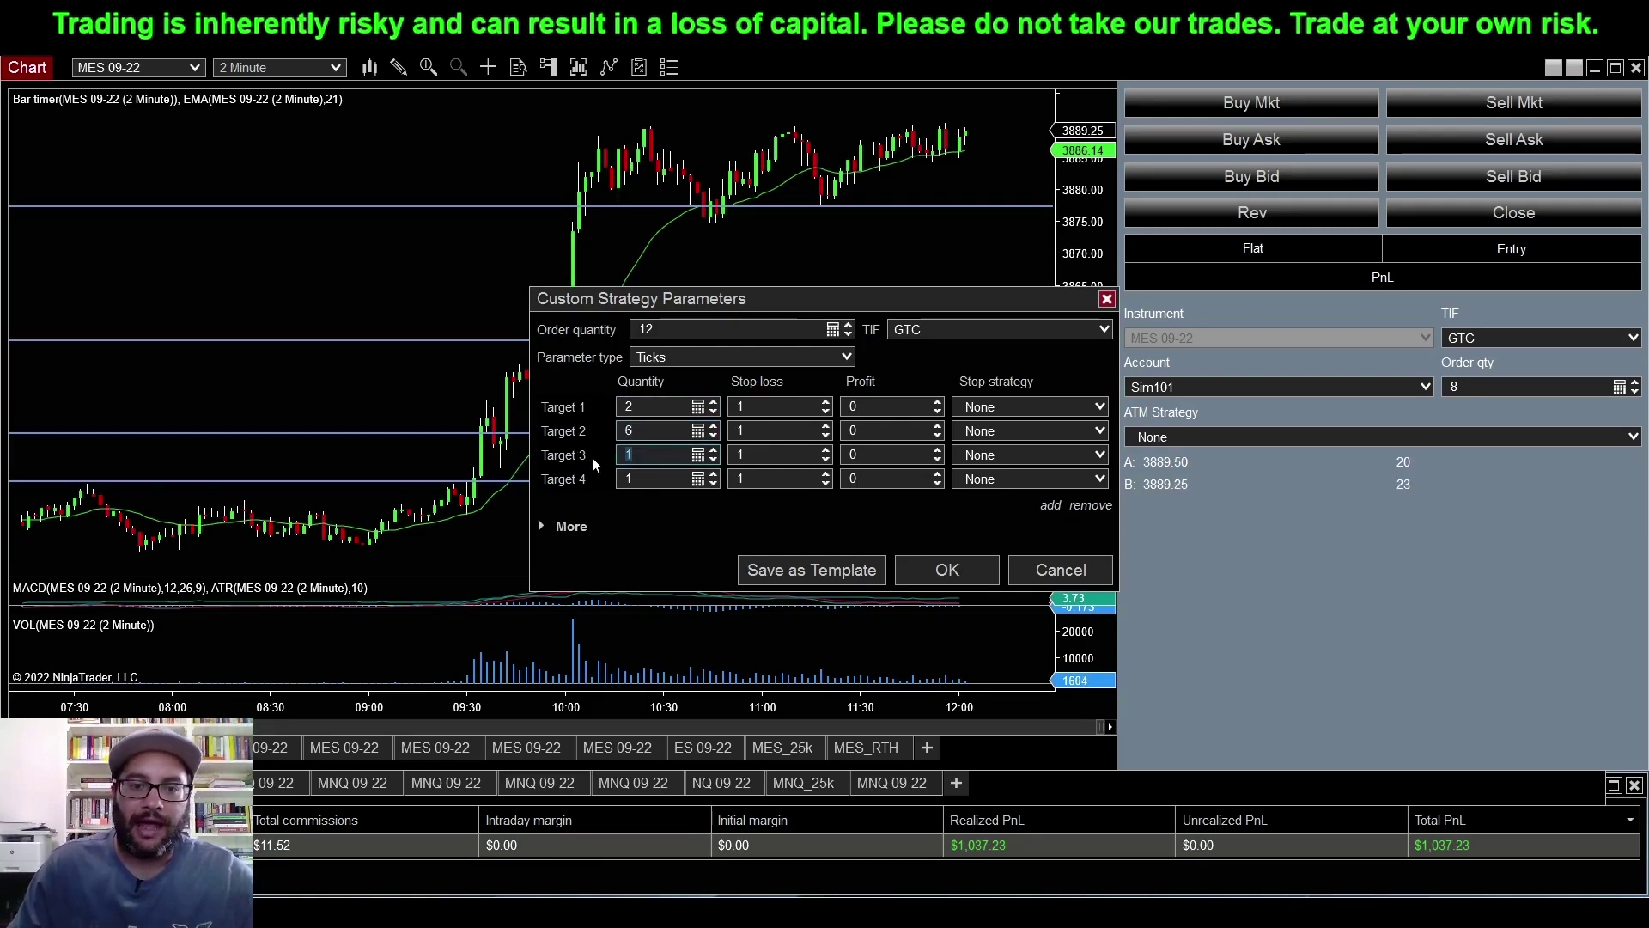
{"action": "left_click", "coordinate": [651, 480]}
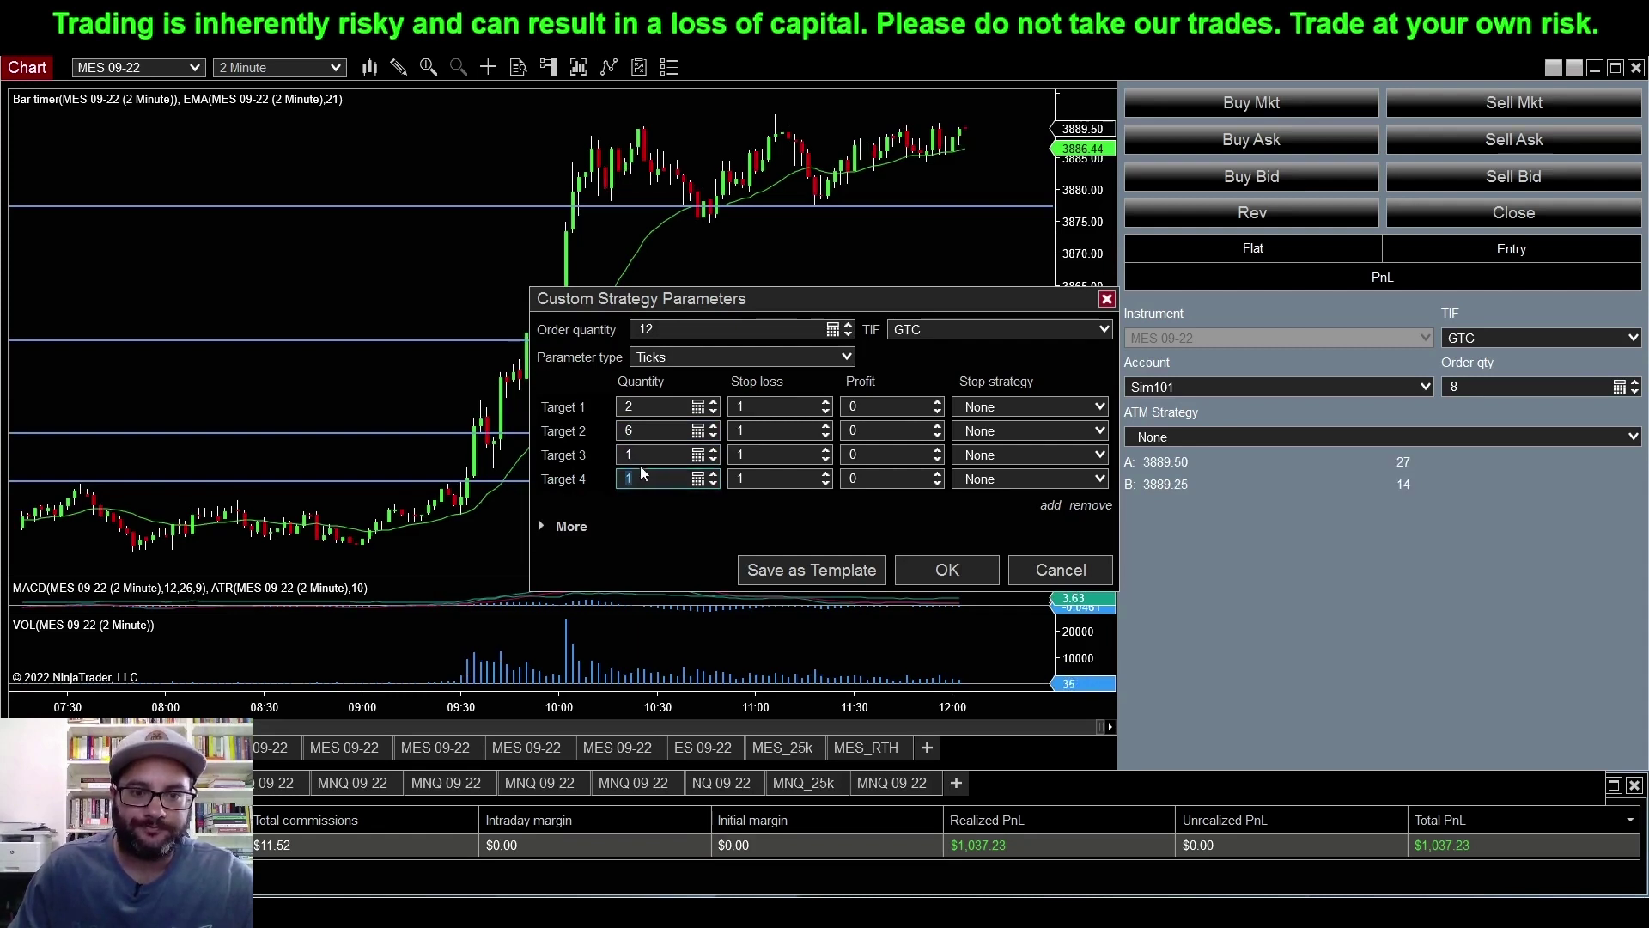
{"action": "left_click", "coordinate": [641, 460]}
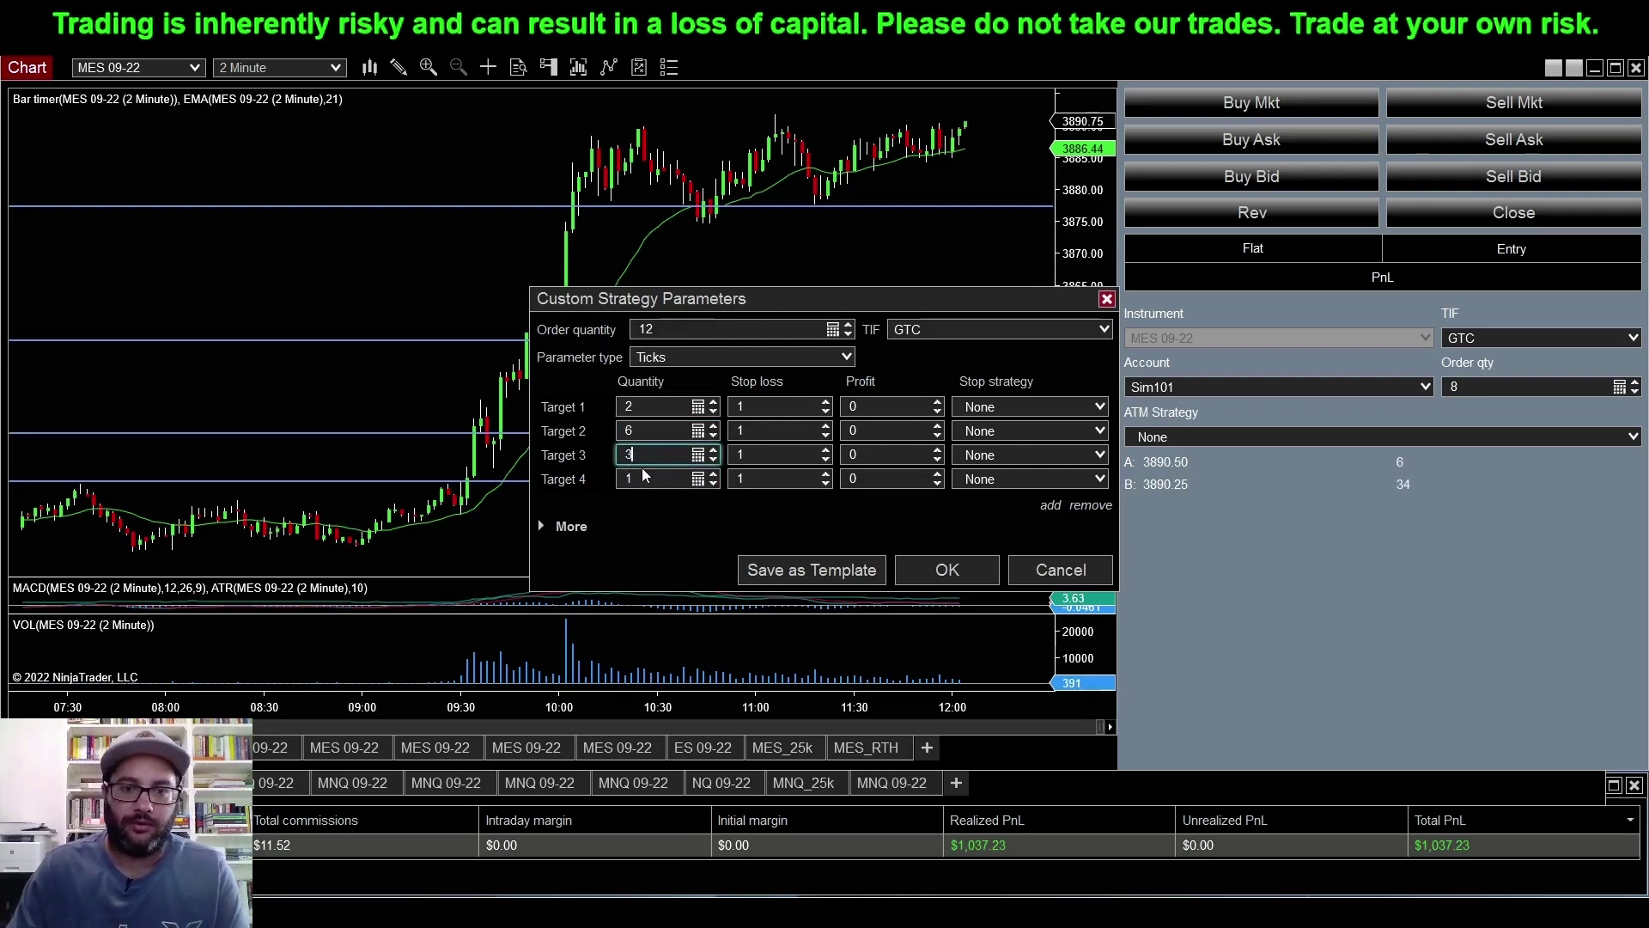
{"action": "type", "text": "3"}
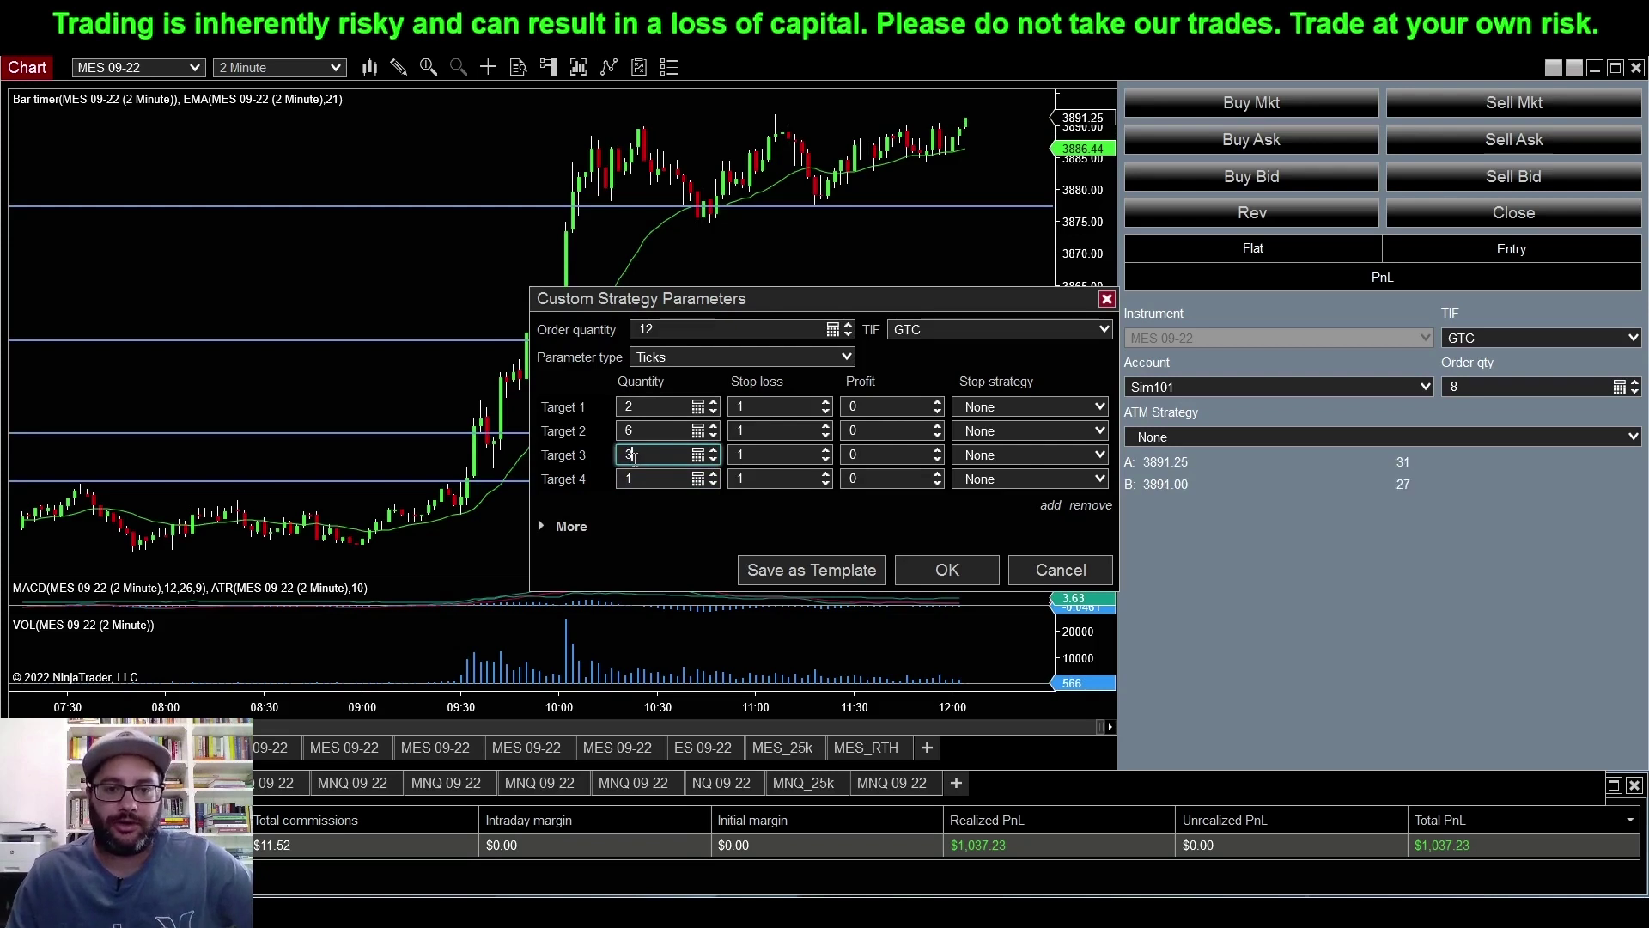
{"action": "key", "text": "Tab"}
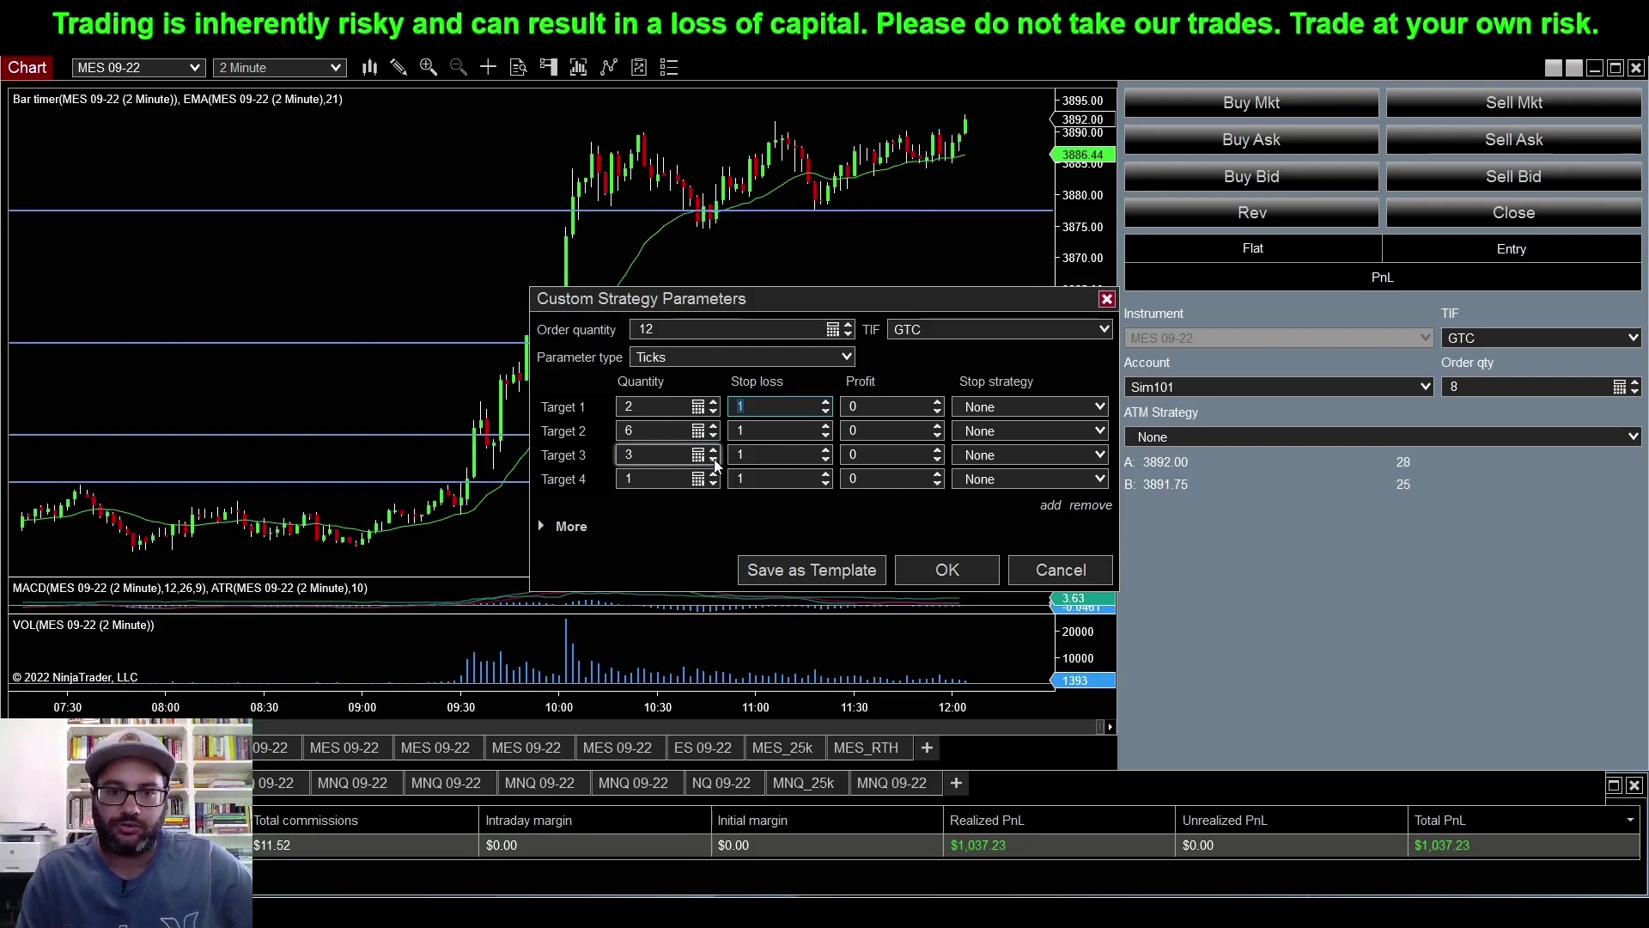
Step: Enter a 40-tick stop loss for Targets 1–4, keeping Ticks as the parameter type
{"action": "type", "text": "40"}
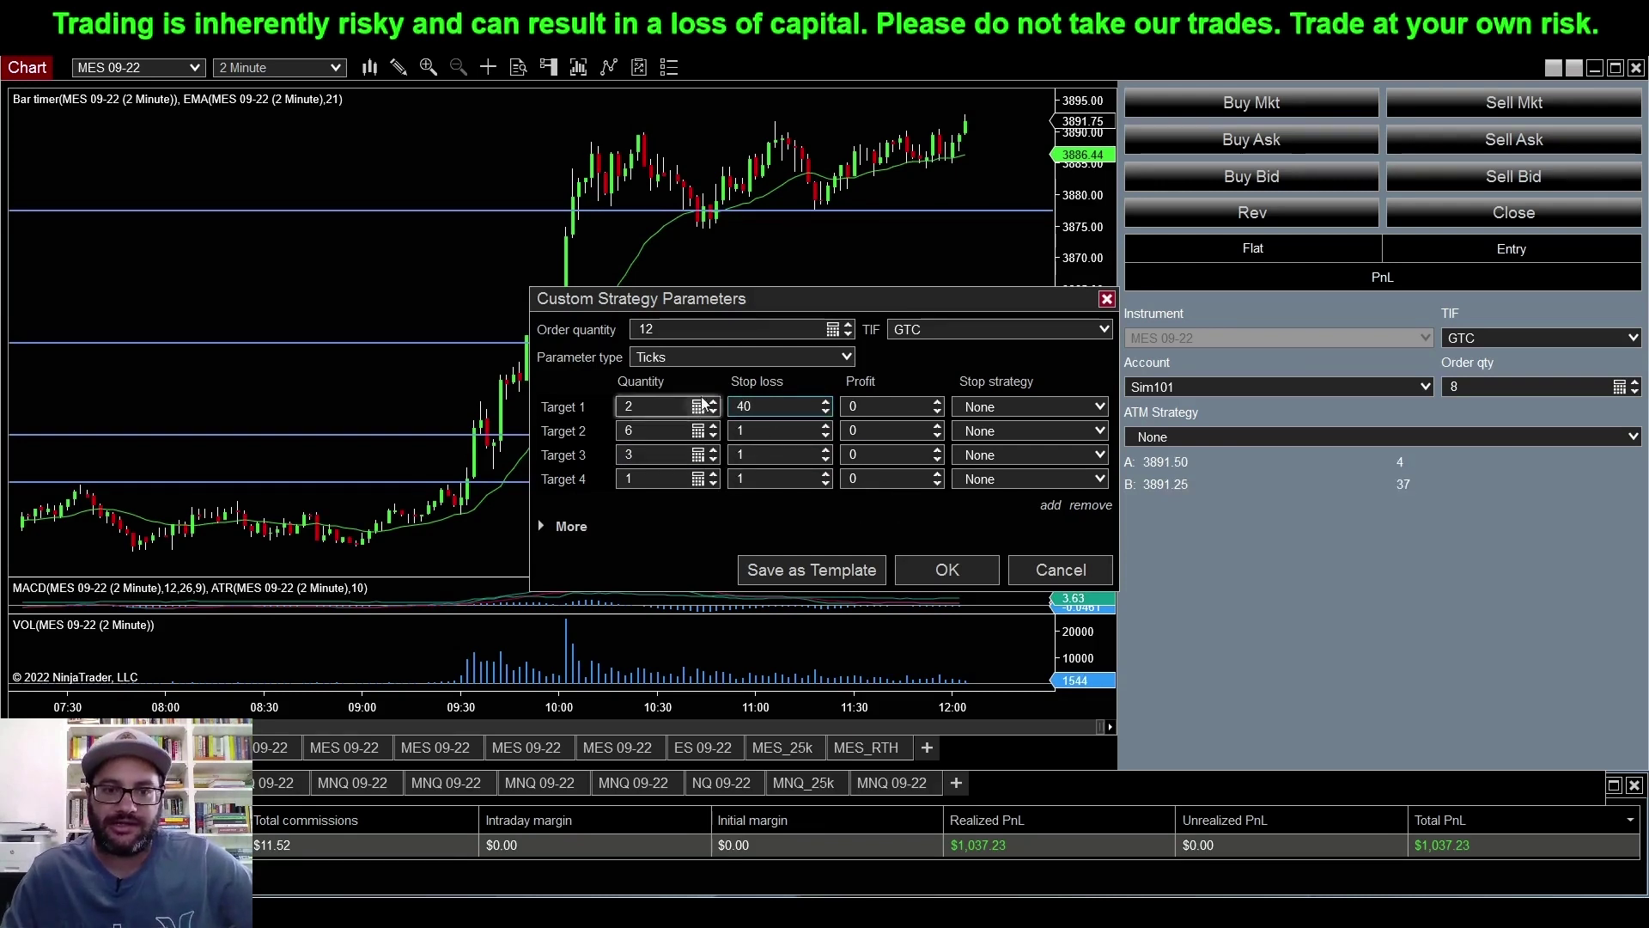
{"action": "left_click", "coordinate": [714, 362]}
{"action": "left_click", "coordinate": [714, 361]}
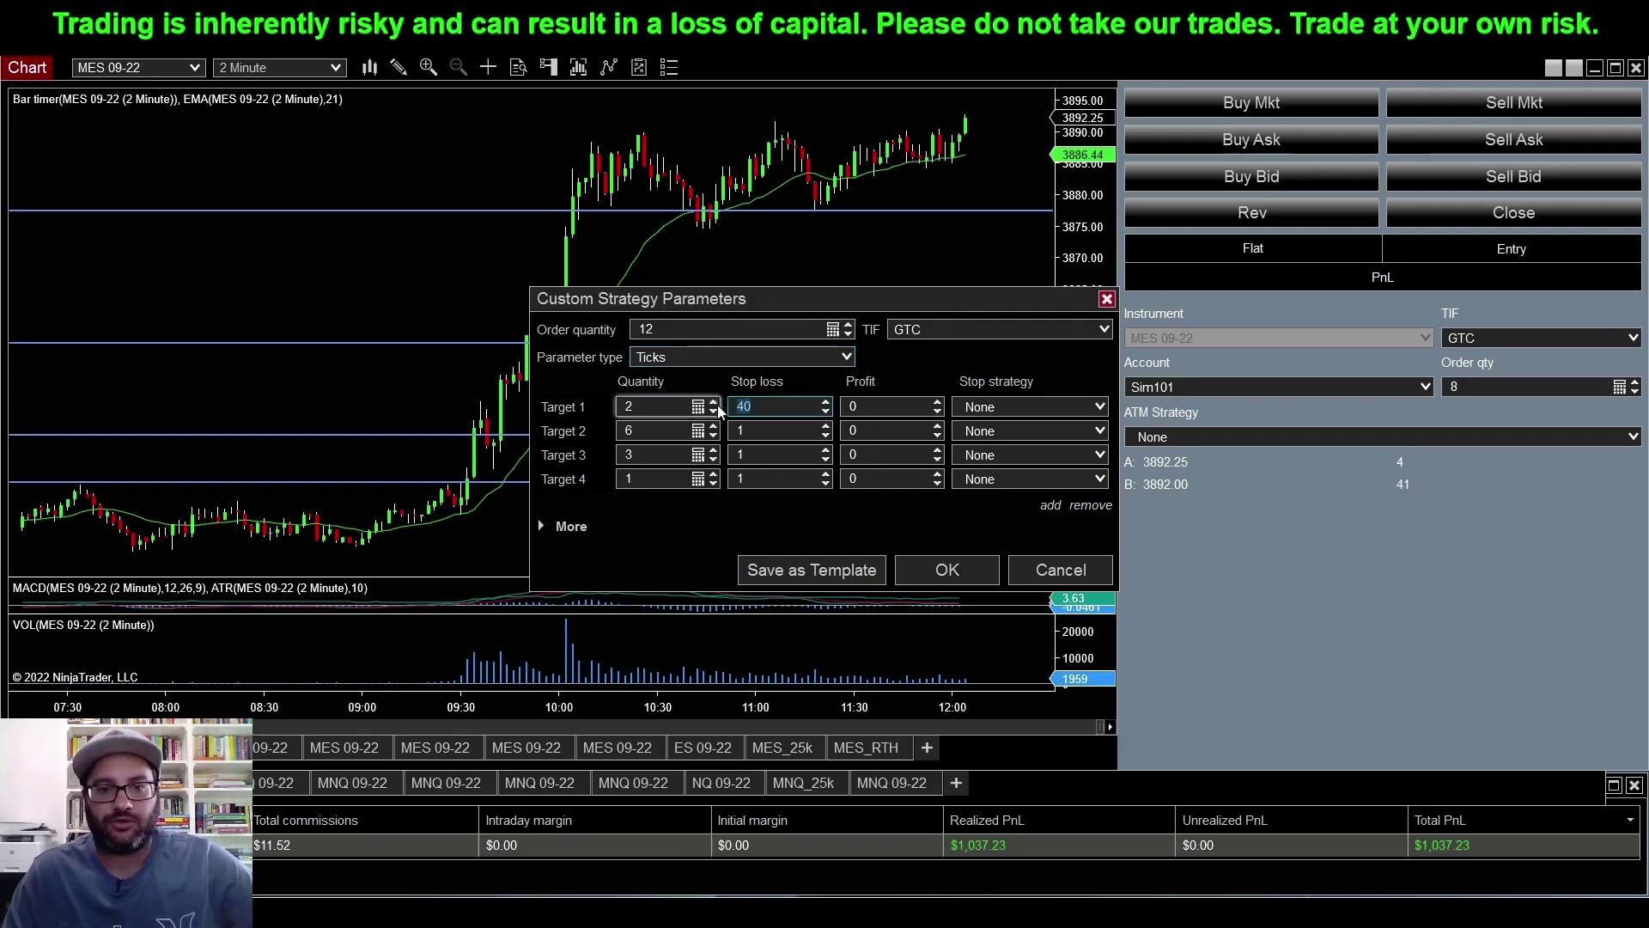
{"action": "left_click", "coordinate": [776, 430]}
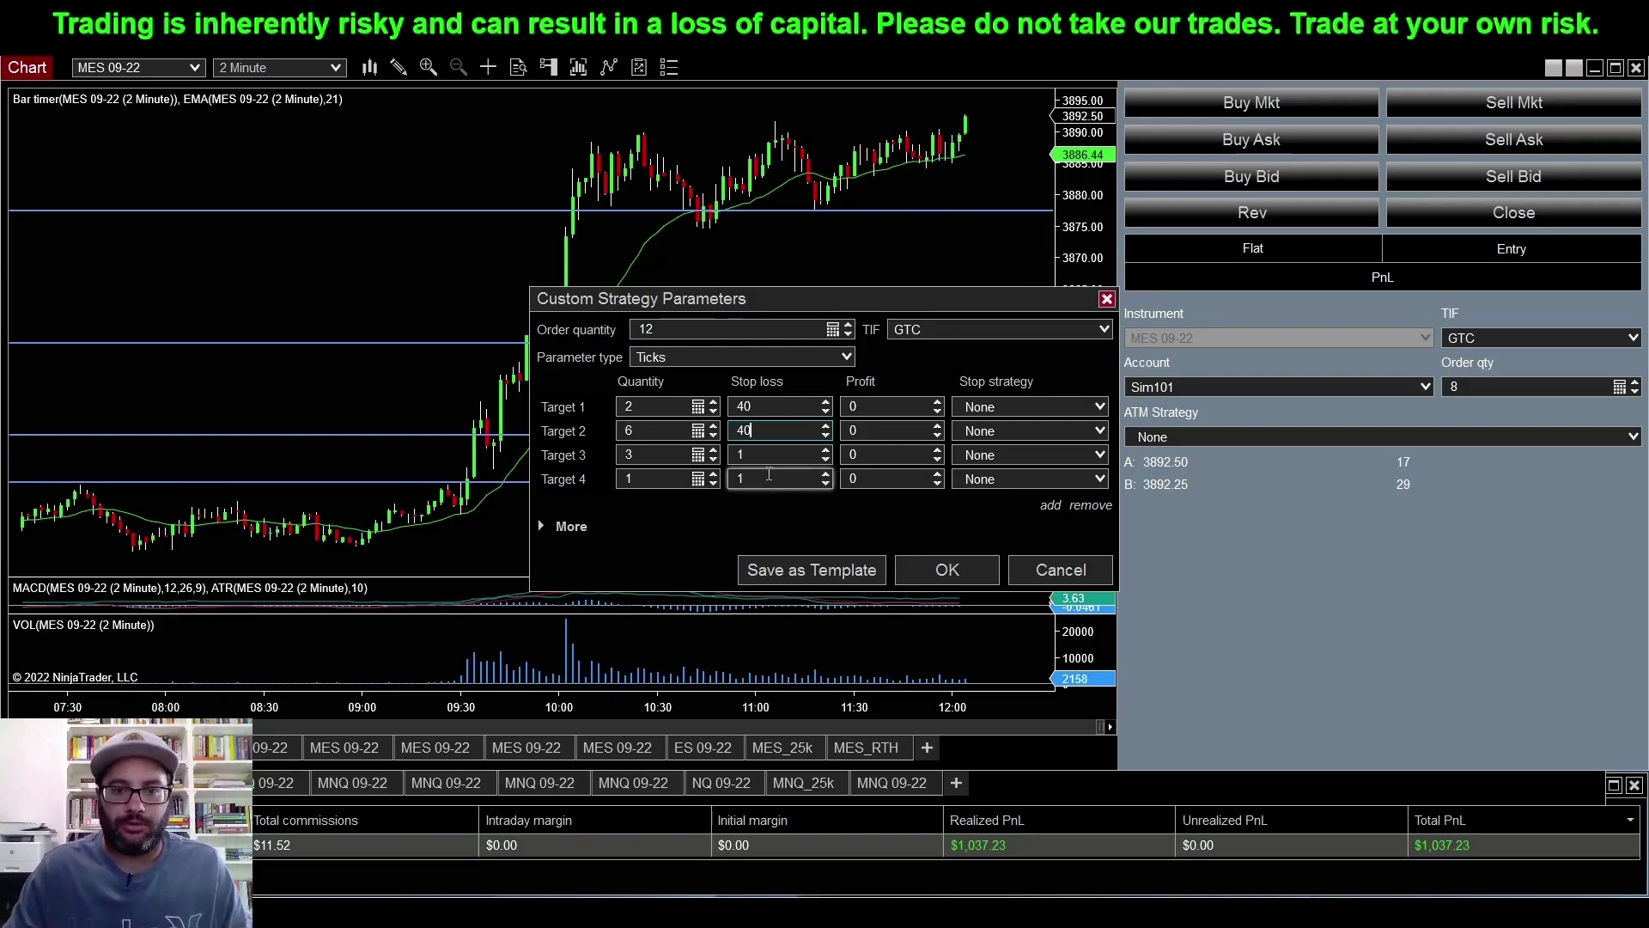
{"action": "left_click", "coordinate": [756, 454]}
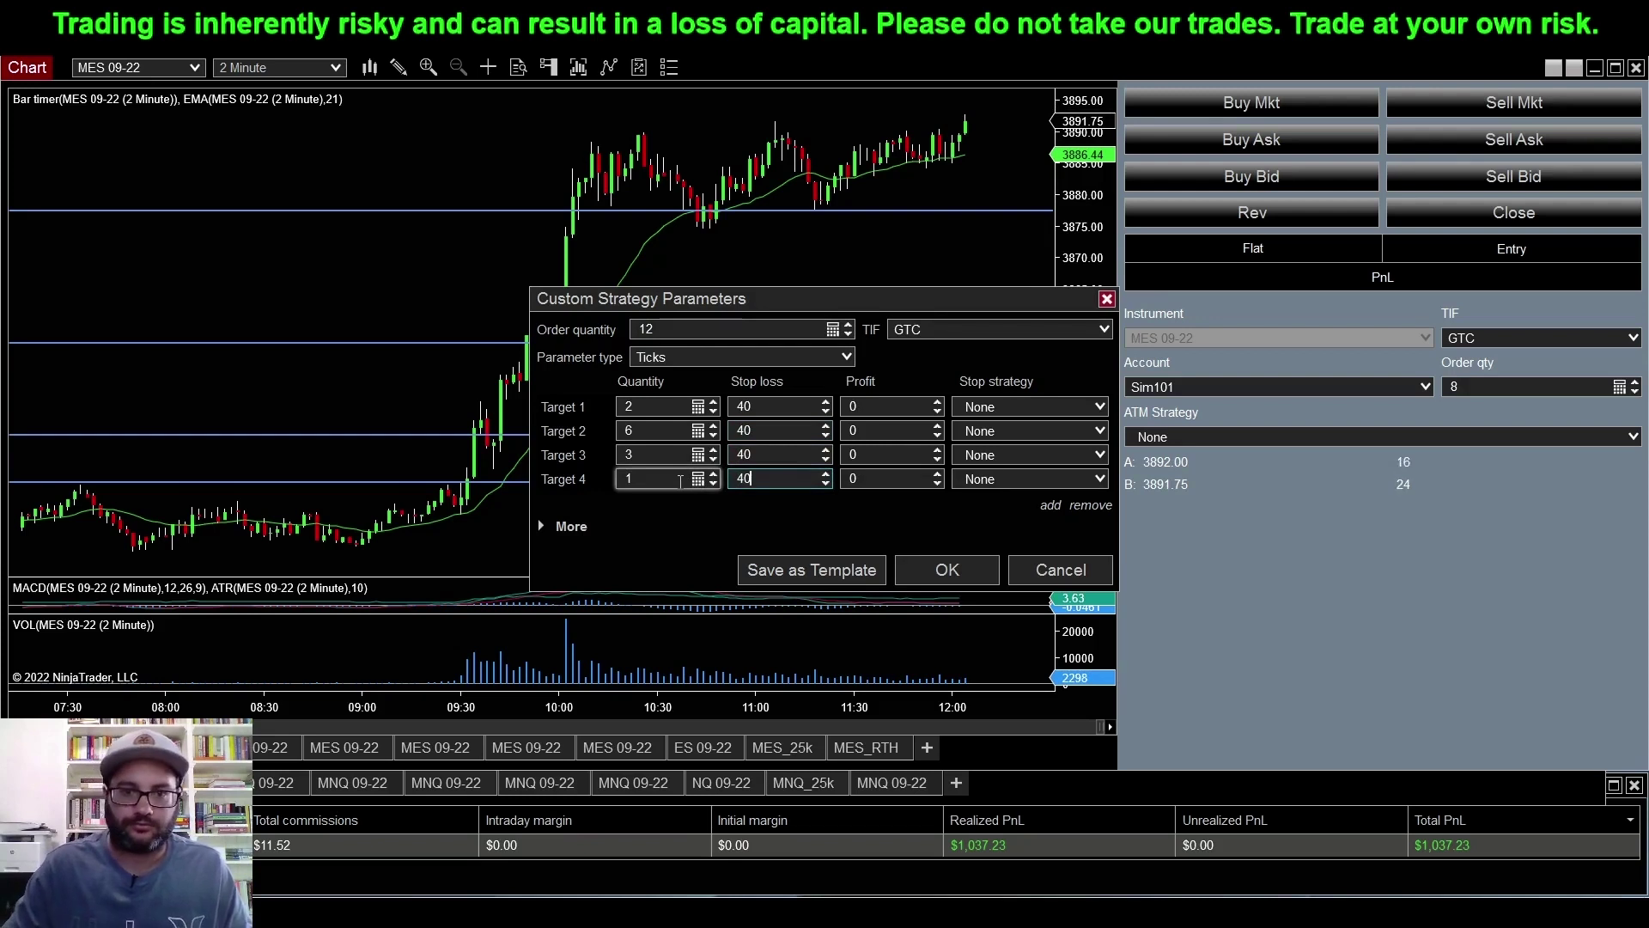
{"action": "left_click", "coordinate": [885, 407]}
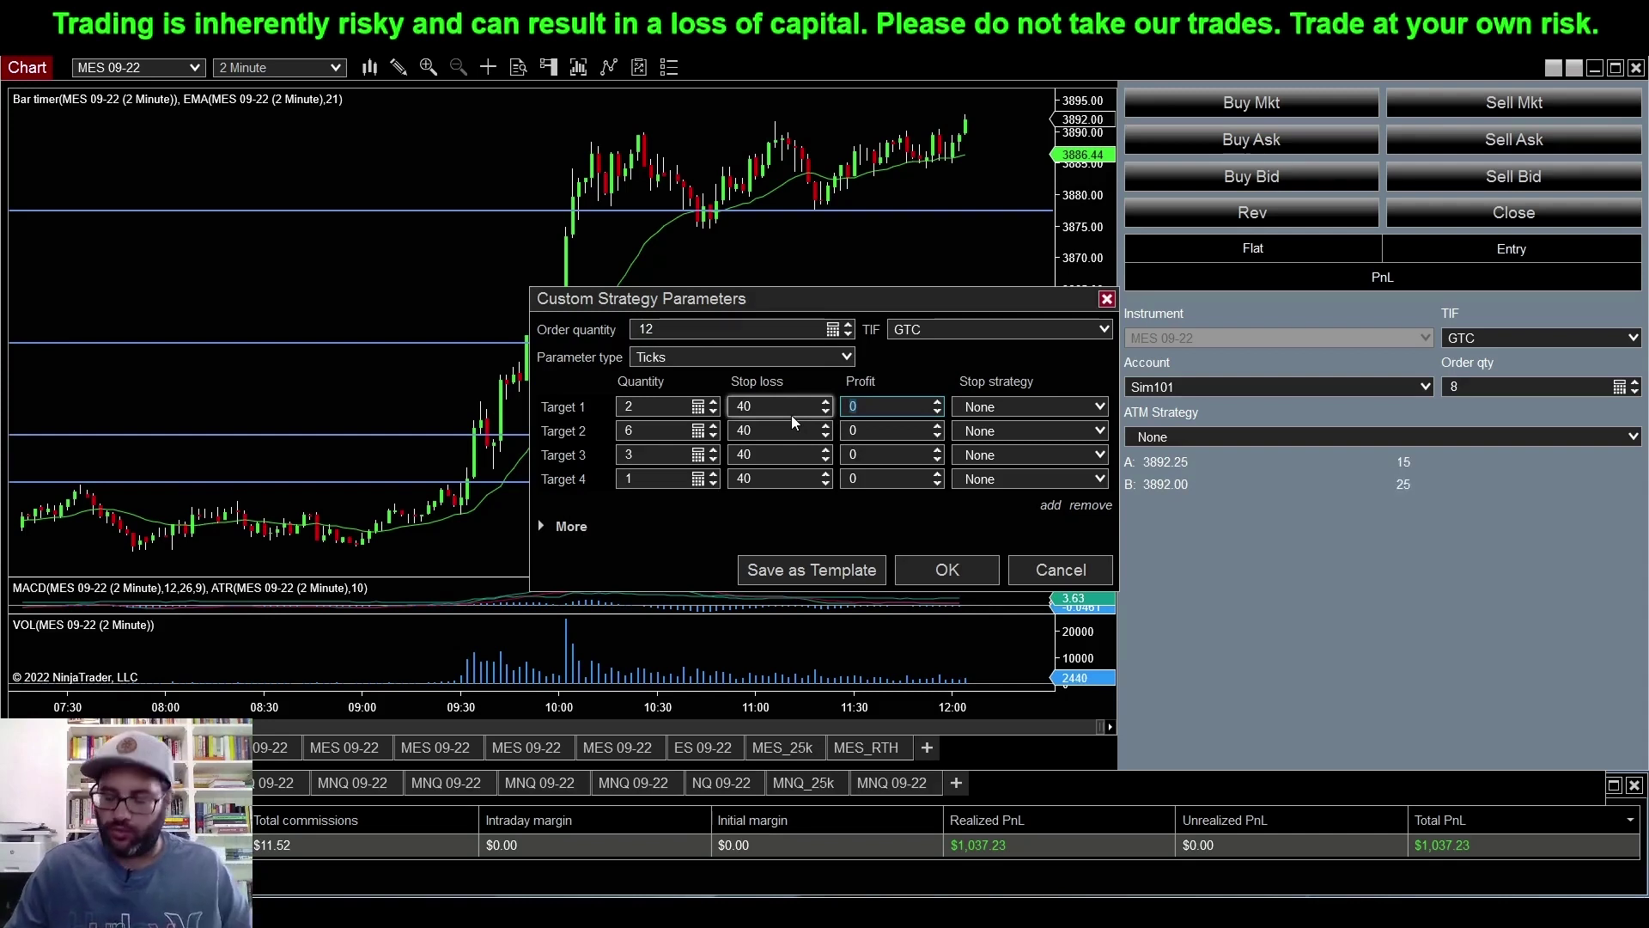
Step: Enter profit values of 40, 80, 160 and 240 ticks for Targets 1 through 4
{"action": "type", "text": "40"}
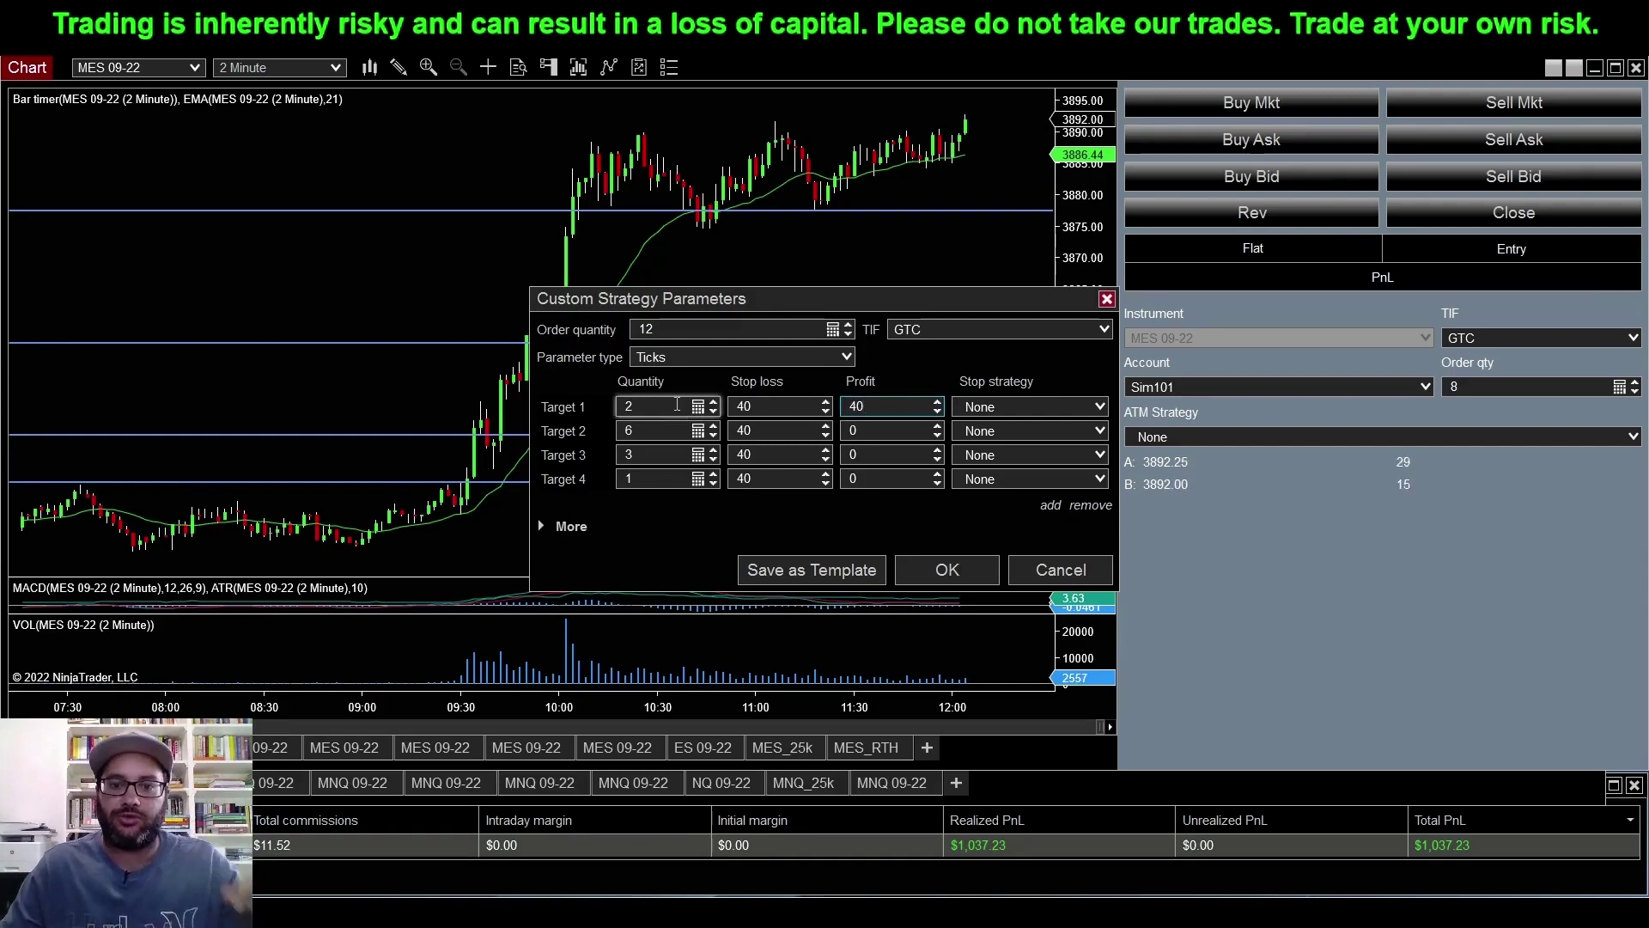
{"action": "double_click", "coordinate": [859, 430]}
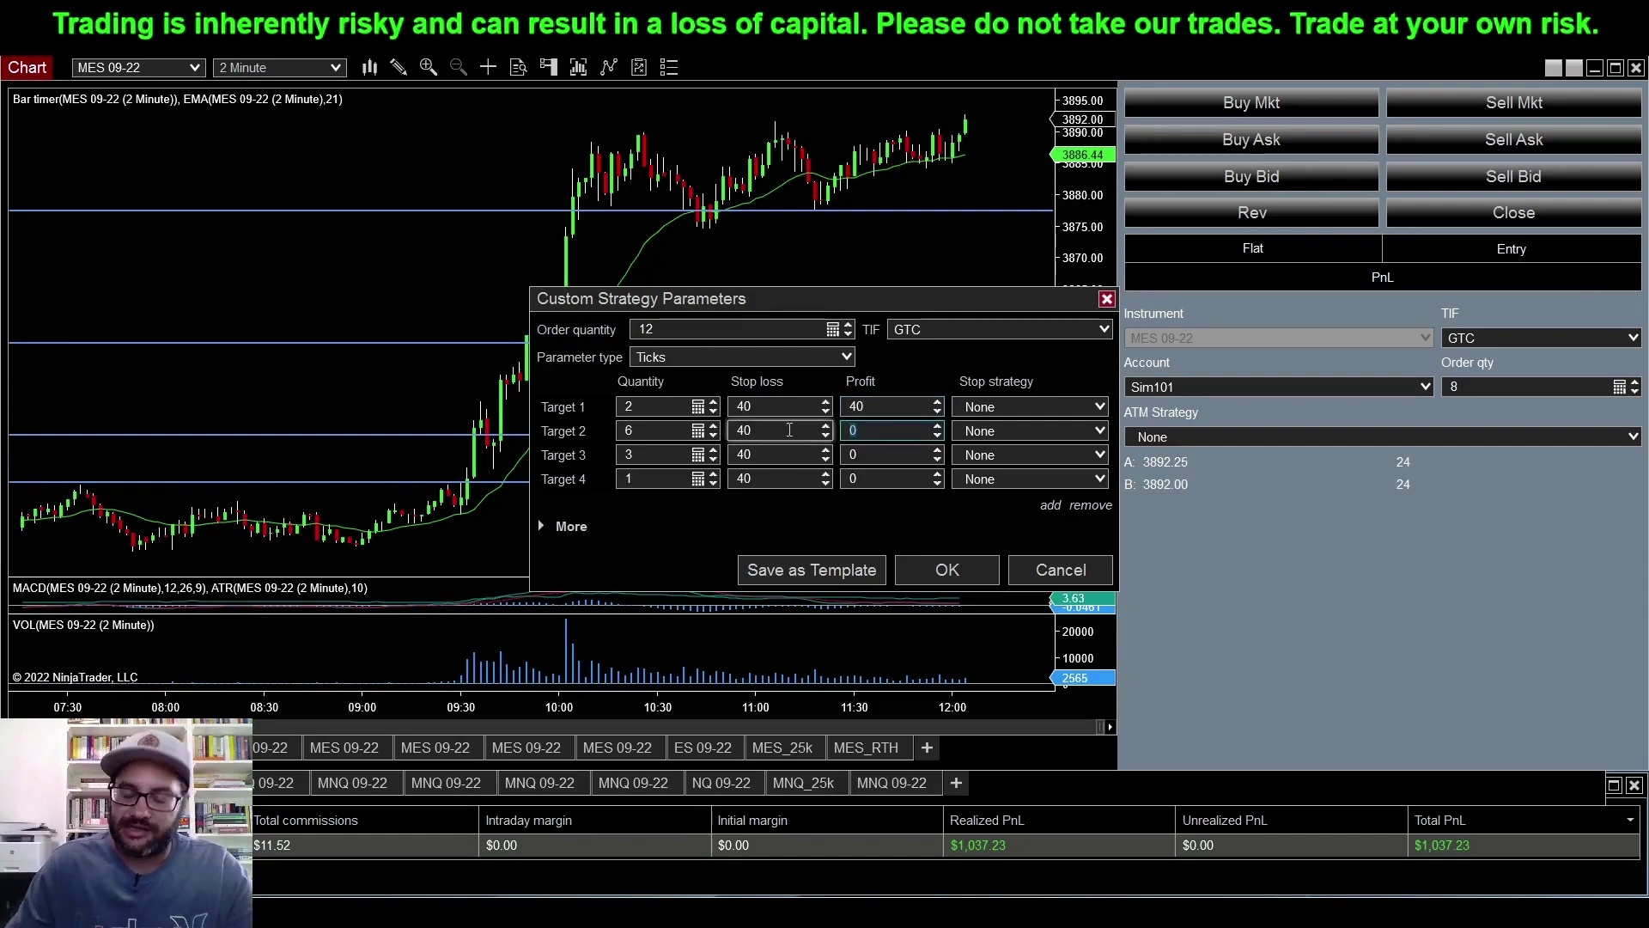
{"action": "type", "text": "8"}
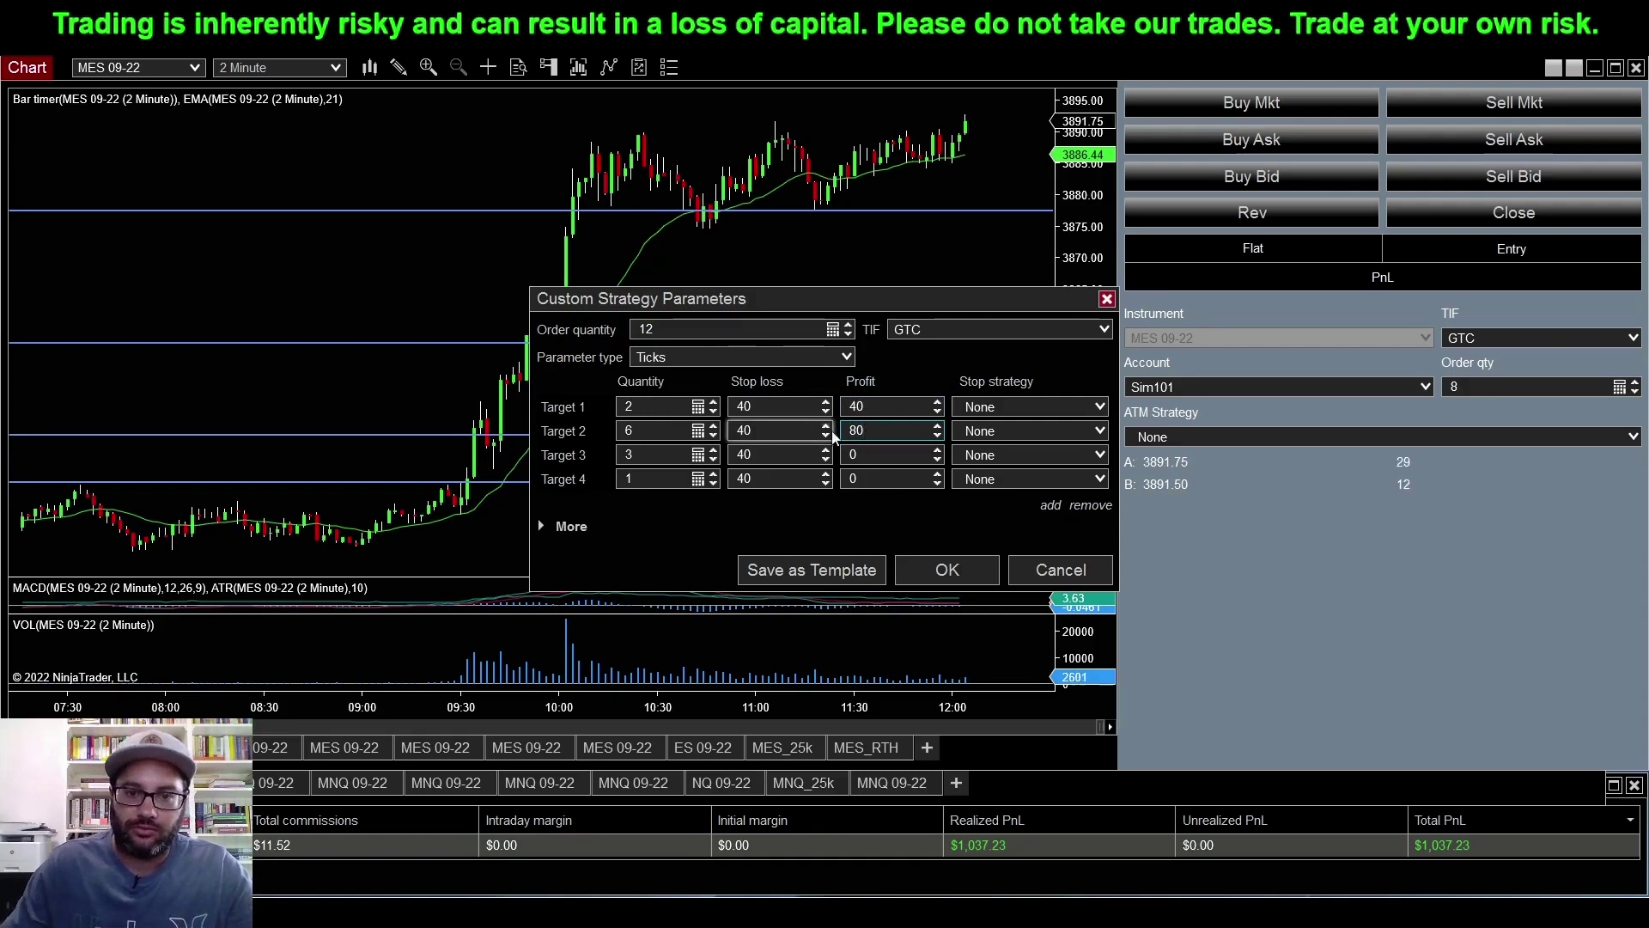
{"action": "type", "text": "0"}
{"action": "double_click", "coordinate": [876, 457]}
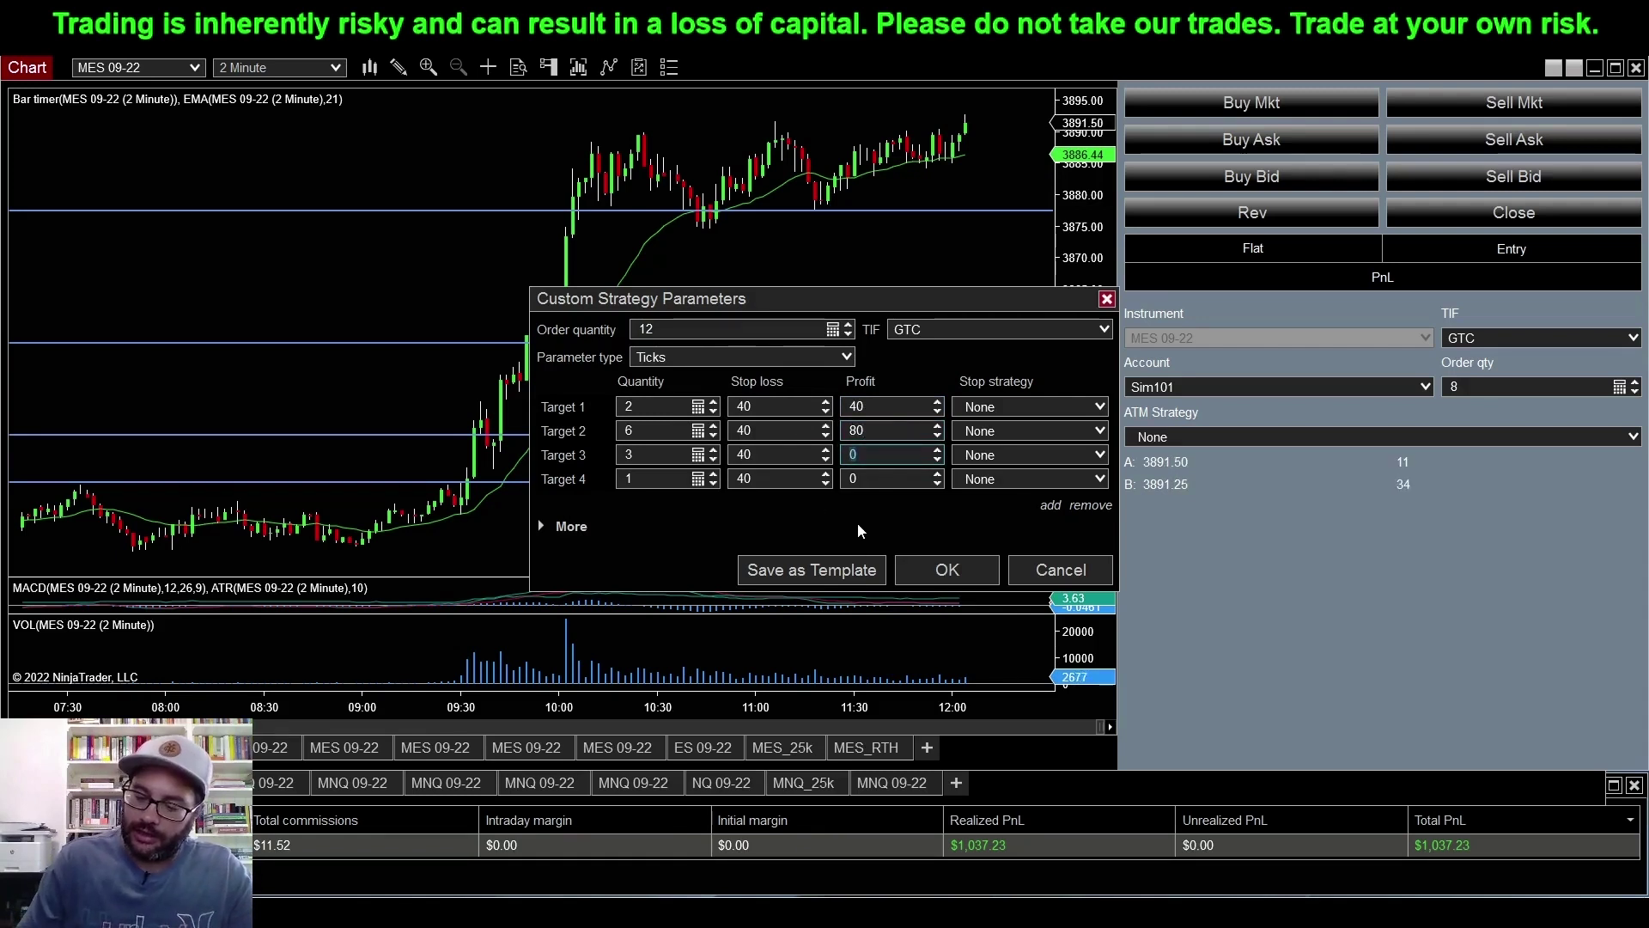
{"action": "type", "text": "160"}
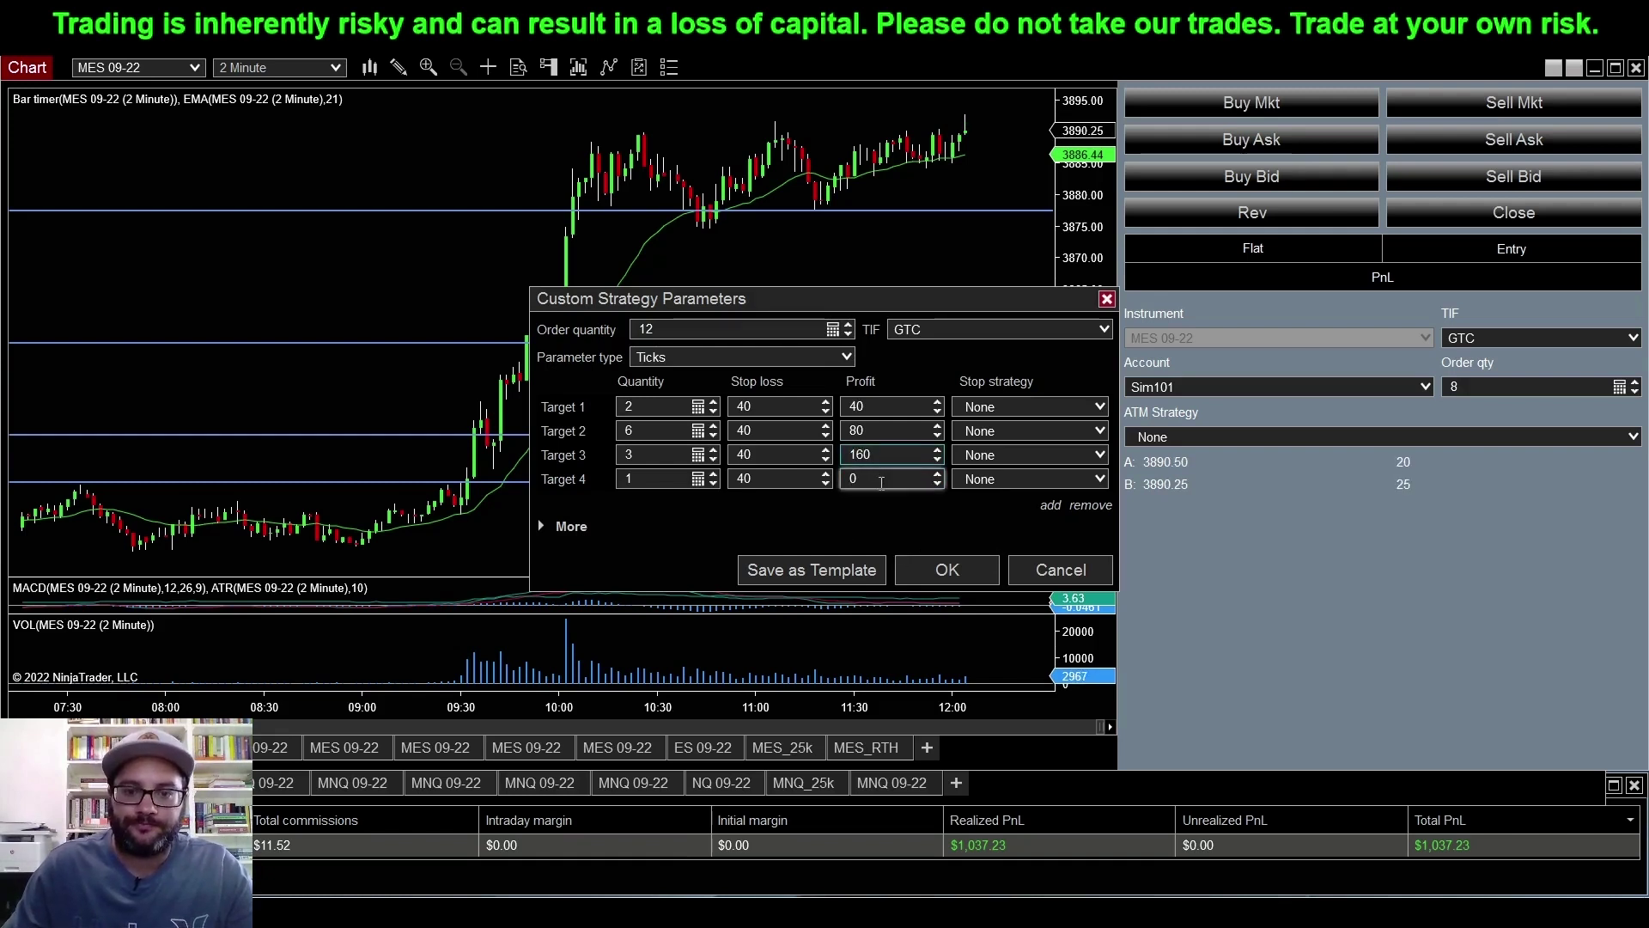
{"action": "left_click", "coordinate": [882, 482]}
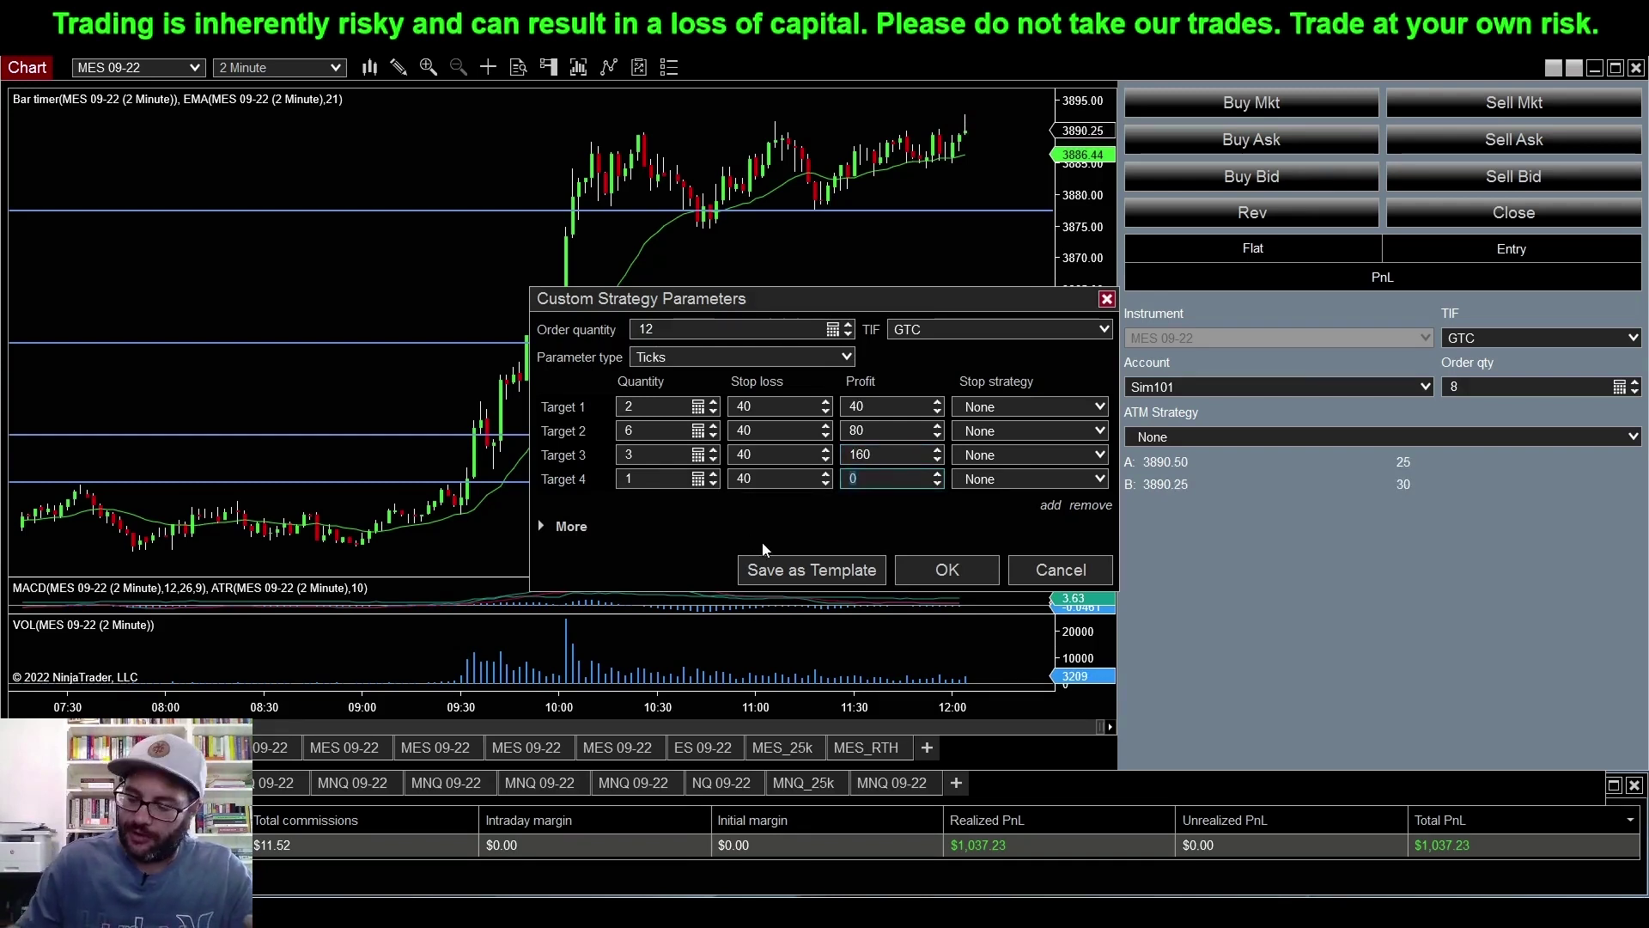
{"action": "type", "text": "240"}
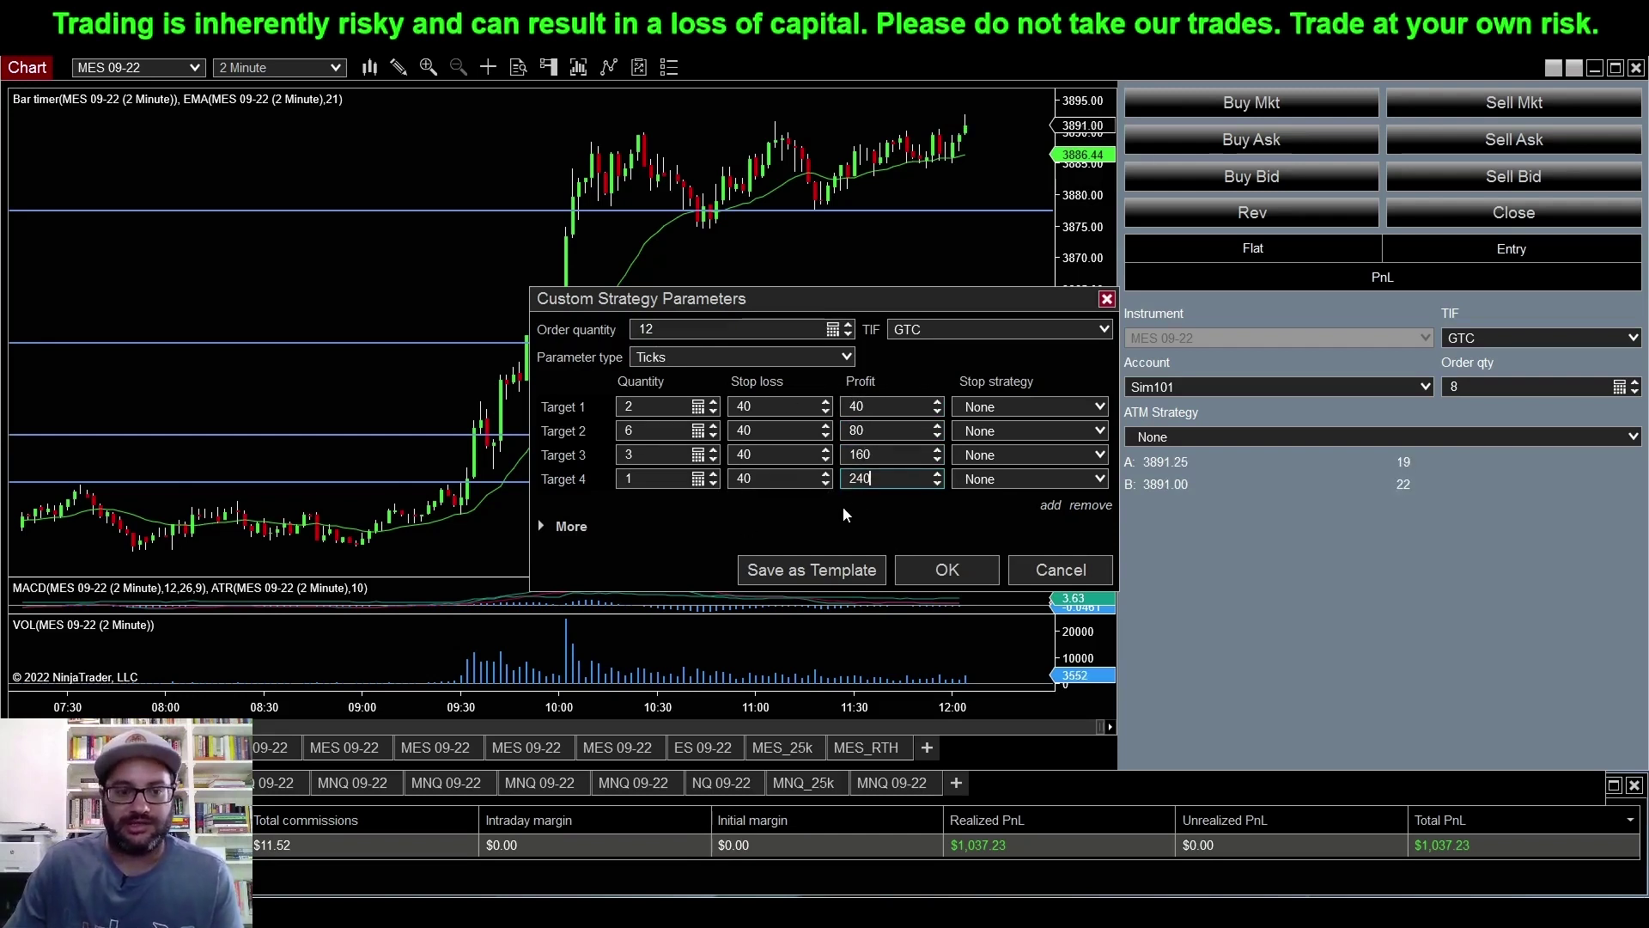
Step: In the risk spreadsheet, type 'MES' into A1 and format the B2 tick value as currency
{"action": "mouse_move", "coordinate": [355, 859]}
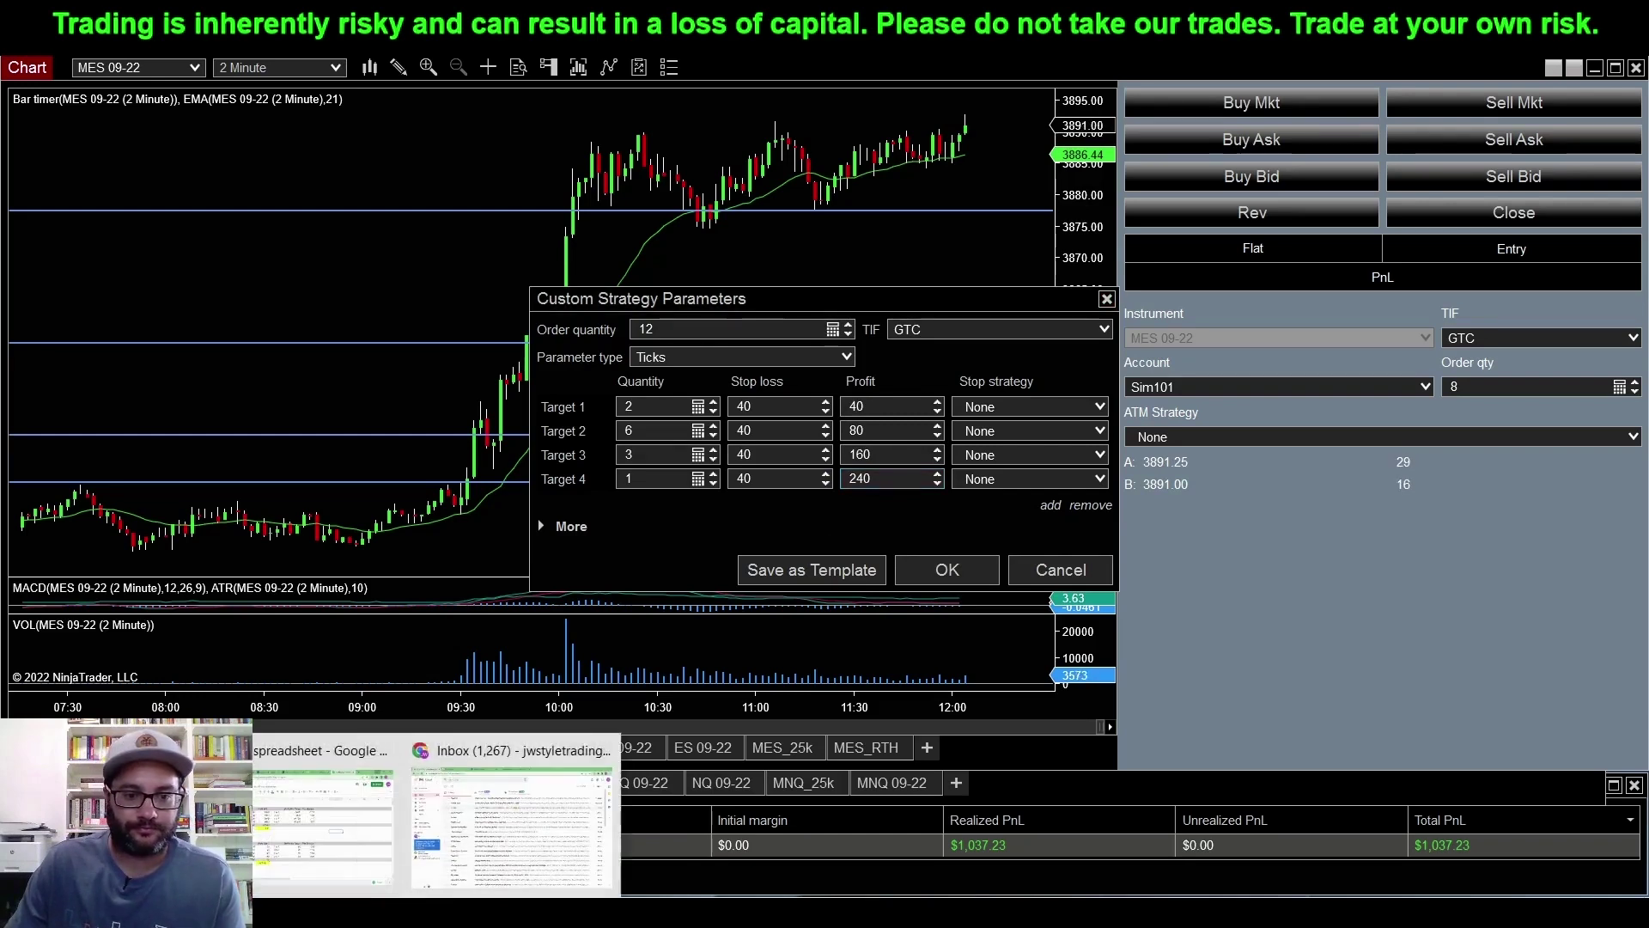
{"action": "left_click", "coordinate": [355, 859]}
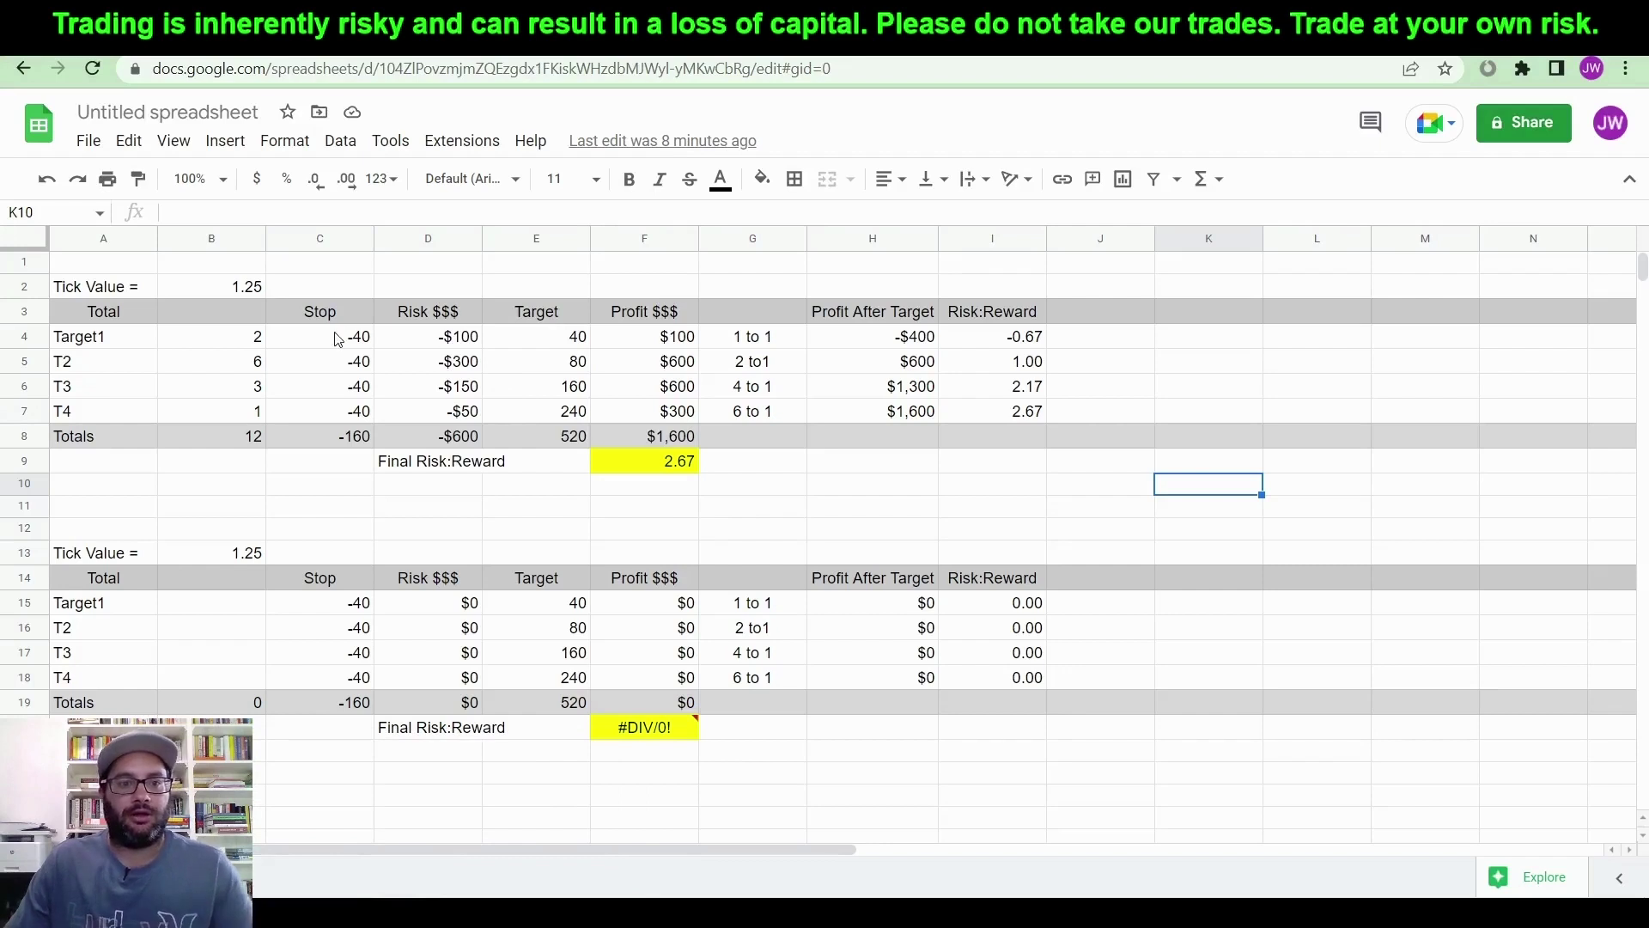
{"action": "left_click", "coordinate": [361, 341]}
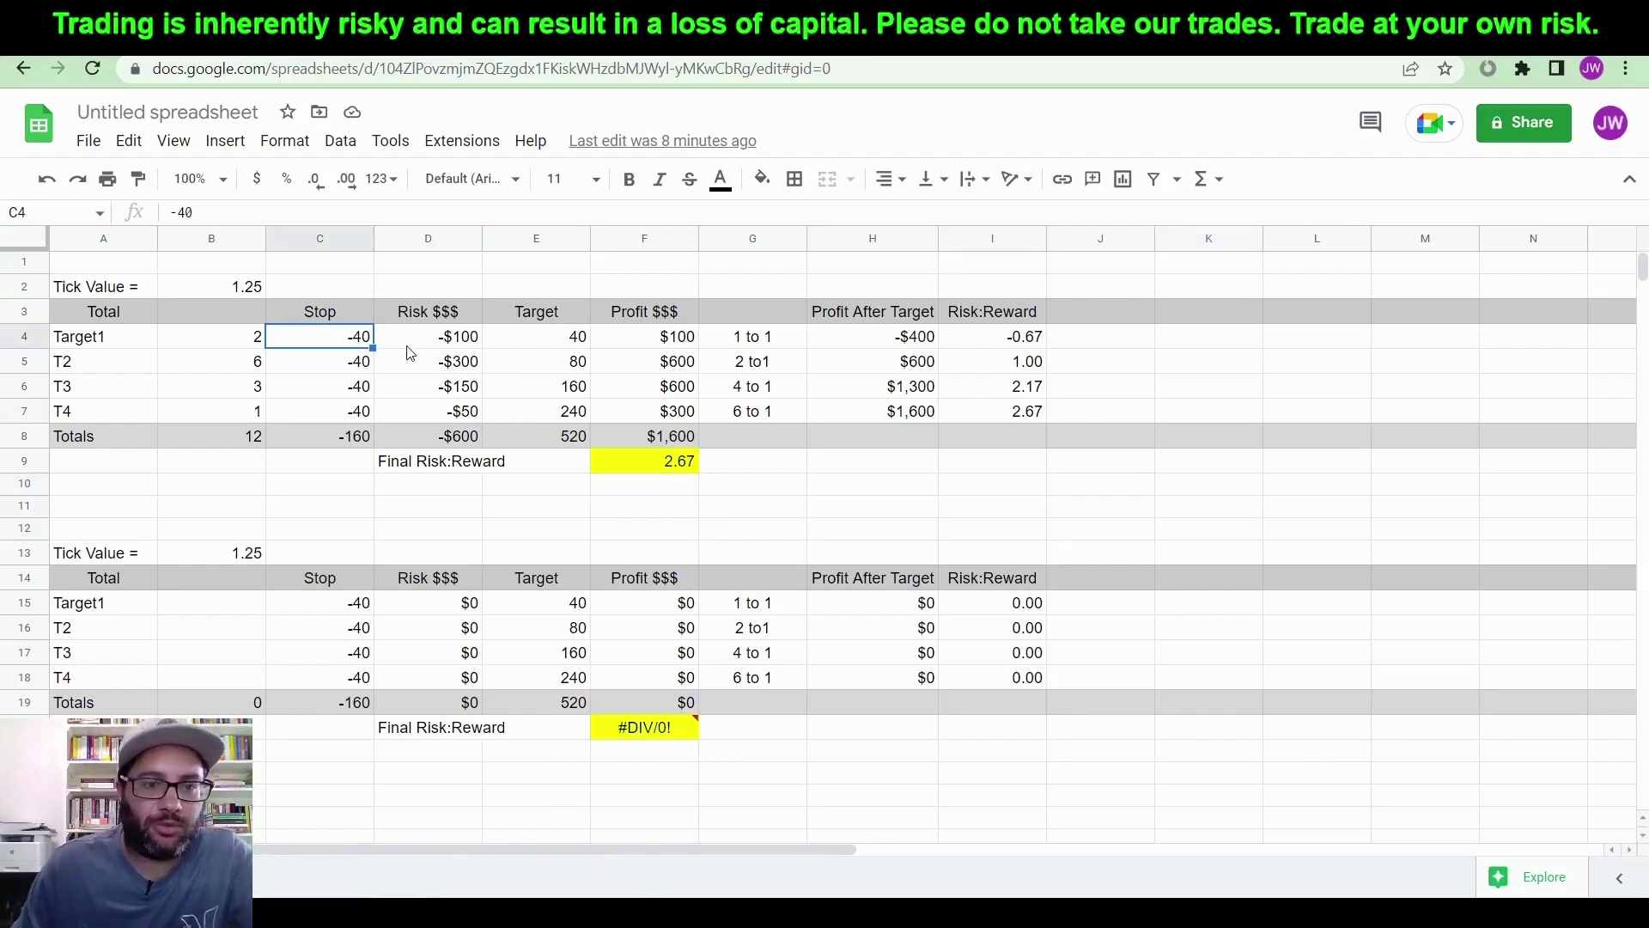
{"action": "left_click", "coordinate": [428, 348]}
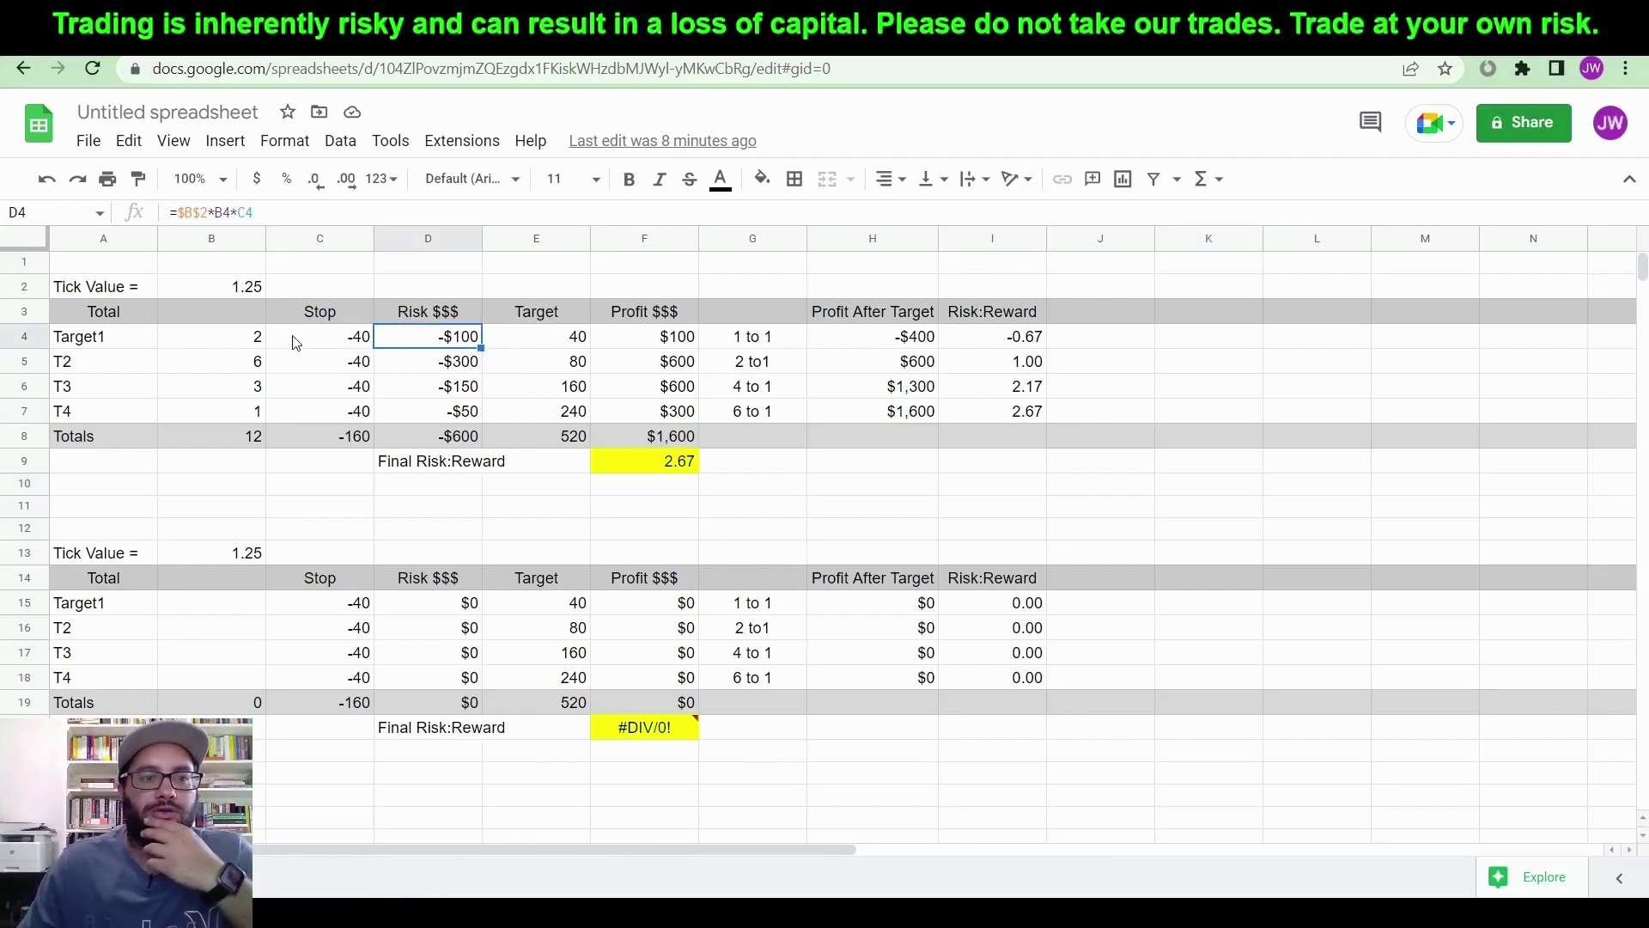
{"action": "left_click", "coordinate": [109, 292]}
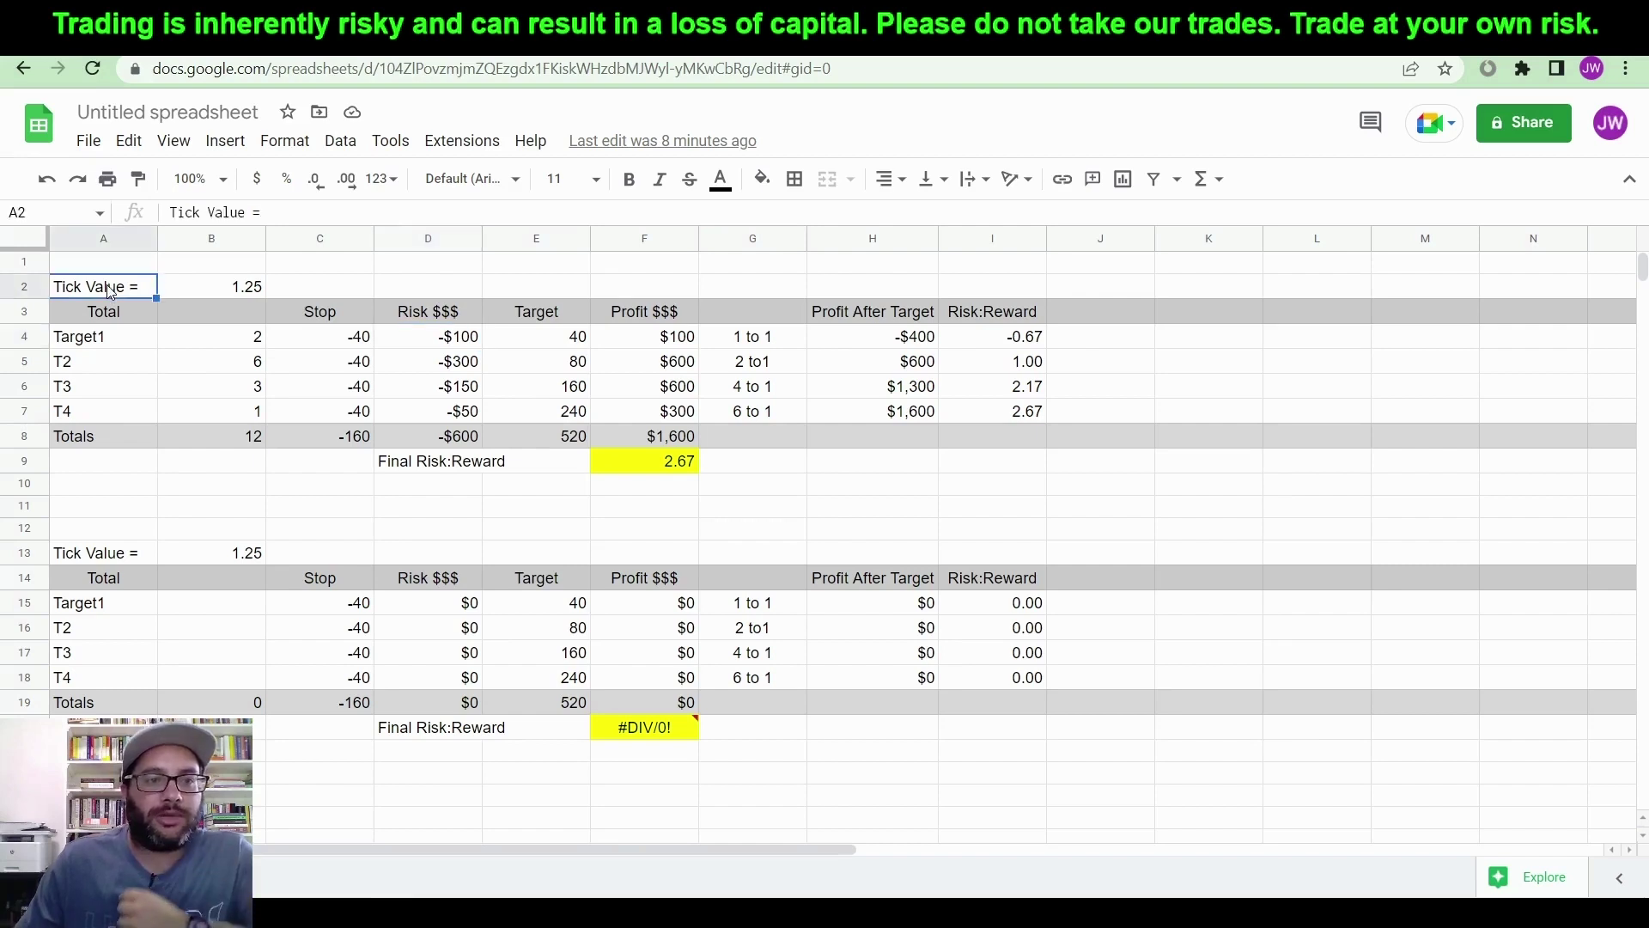
{"action": "left_click", "coordinate": [109, 268]}
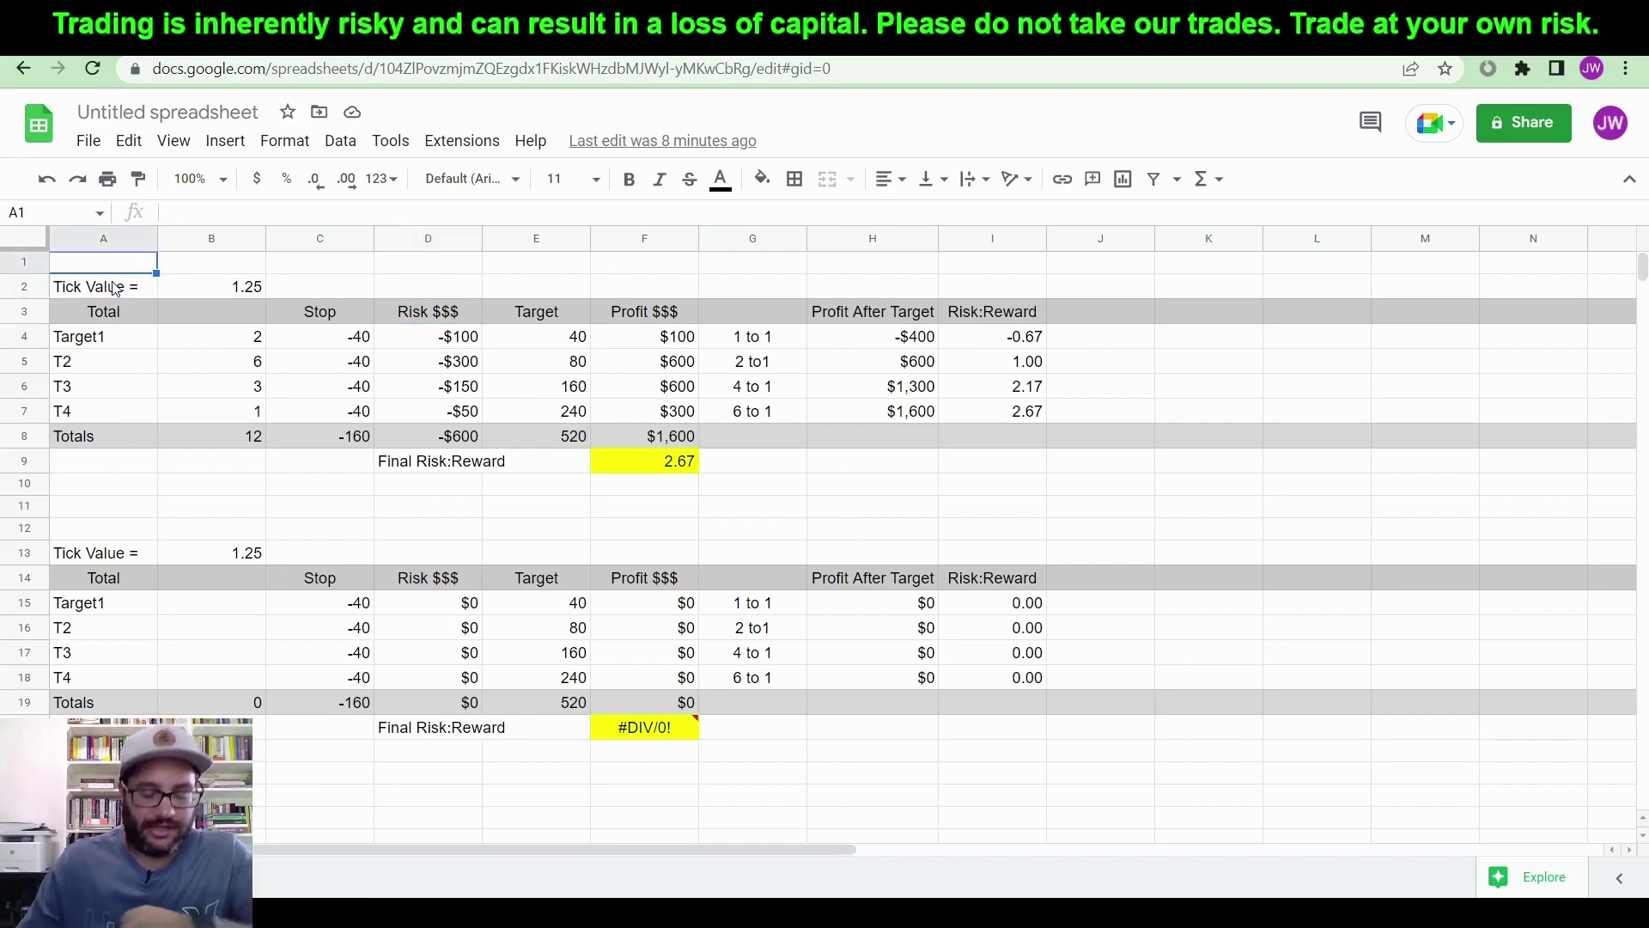
{"action": "type", "text": "MES"}
{"action": "key", "text": "Return"}
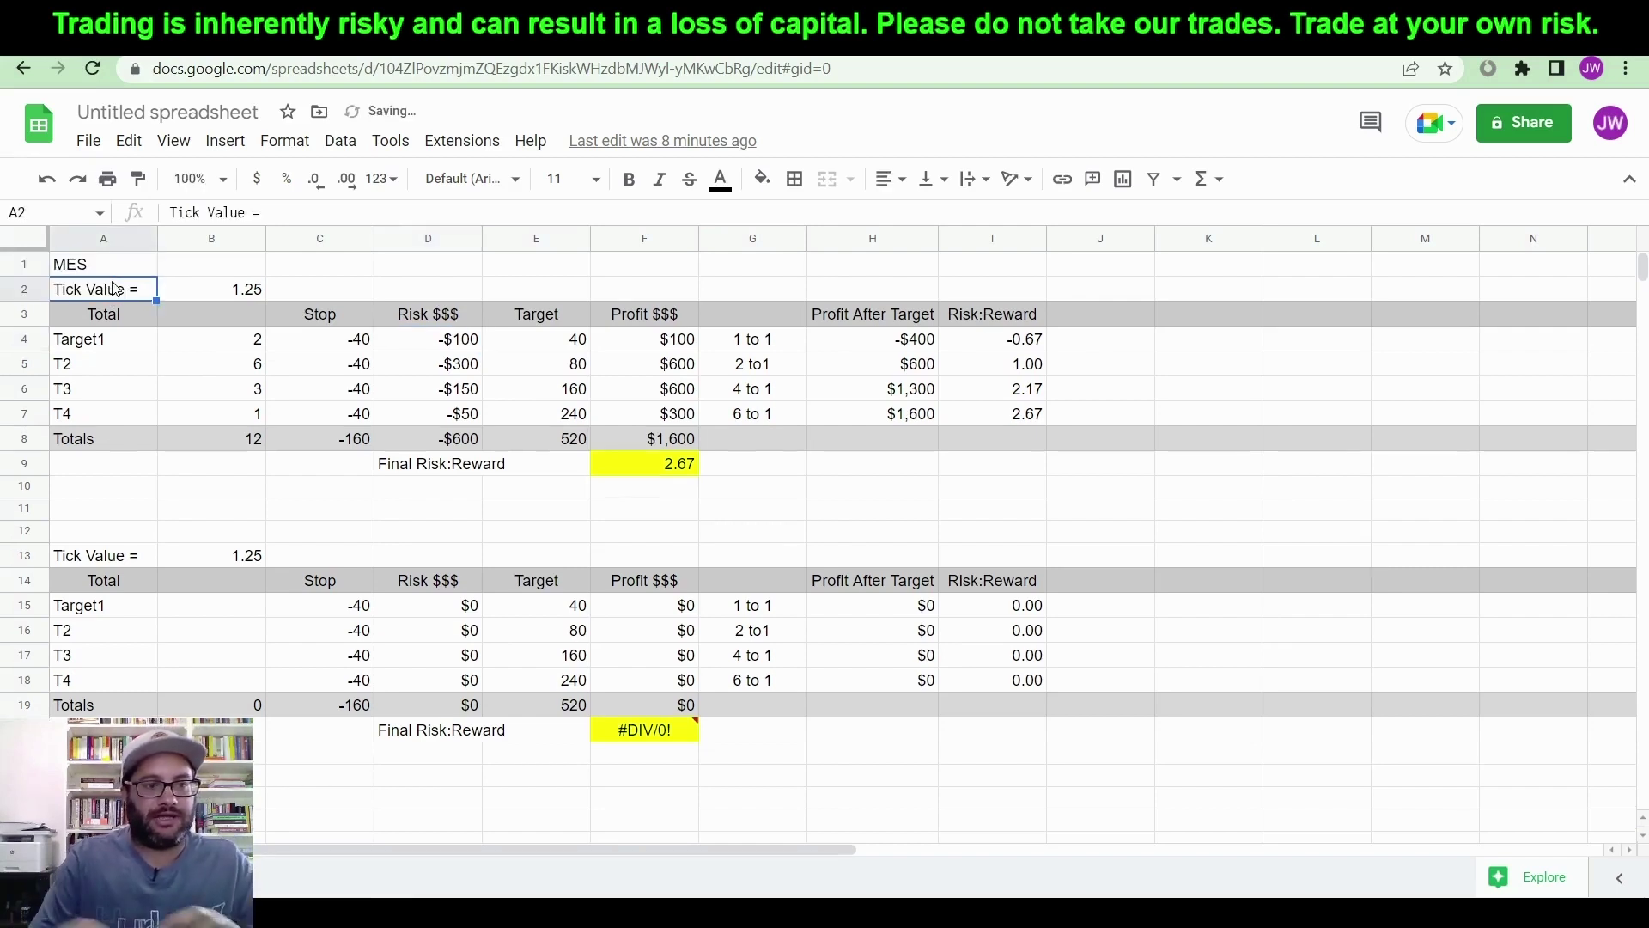
{"action": "left_click", "coordinate": [237, 293]}
{"action": "left_click", "coordinate": [256, 179]}
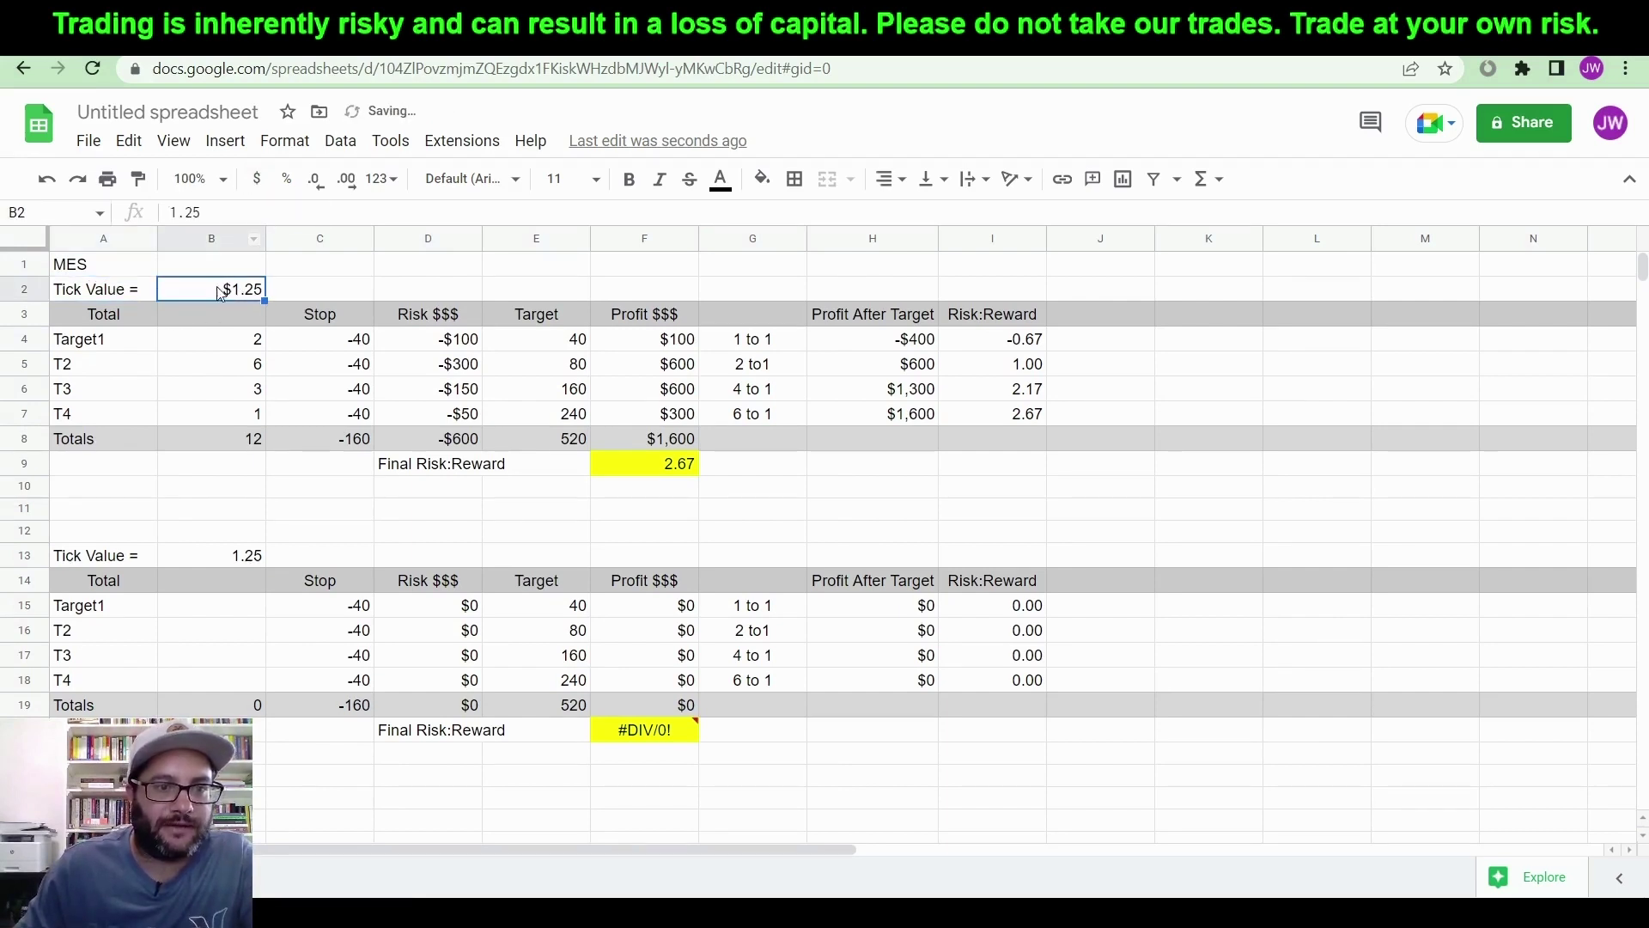
Step: Review the Target1 and T2 quantity, stop, risk and profit cells in rows 4–5
{"action": "left_click", "coordinate": [327, 347]}
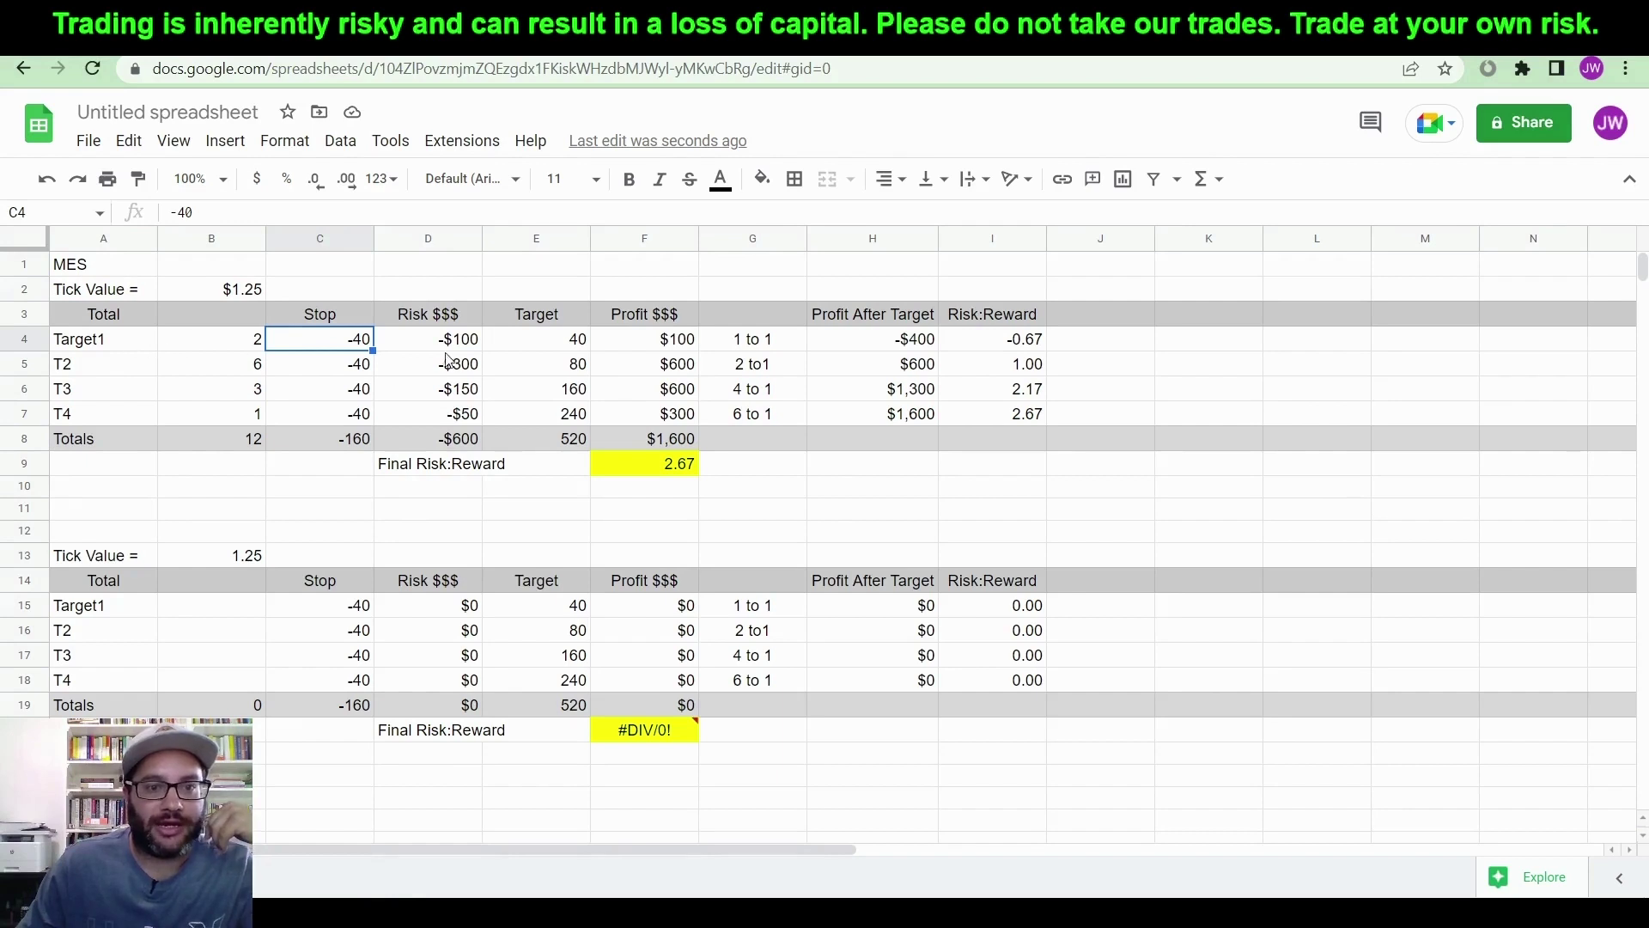
{"action": "left_click", "coordinate": [249, 349]}
{"action": "left_click", "coordinate": [323, 349]}
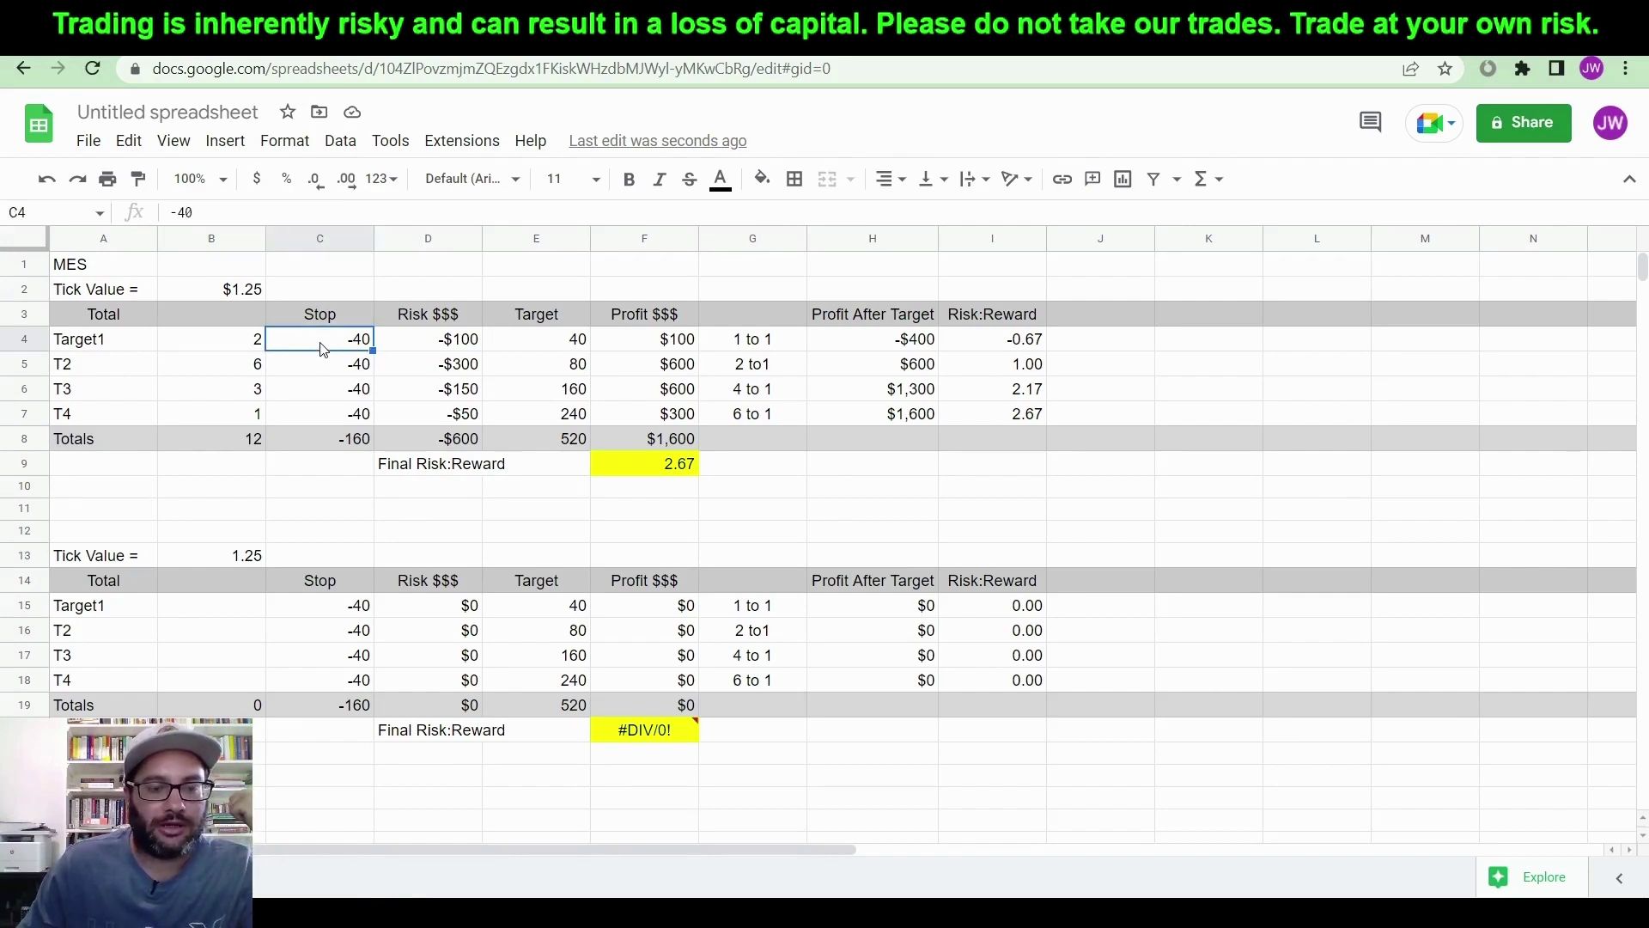
{"action": "left_click", "coordinate": [436, 345]}
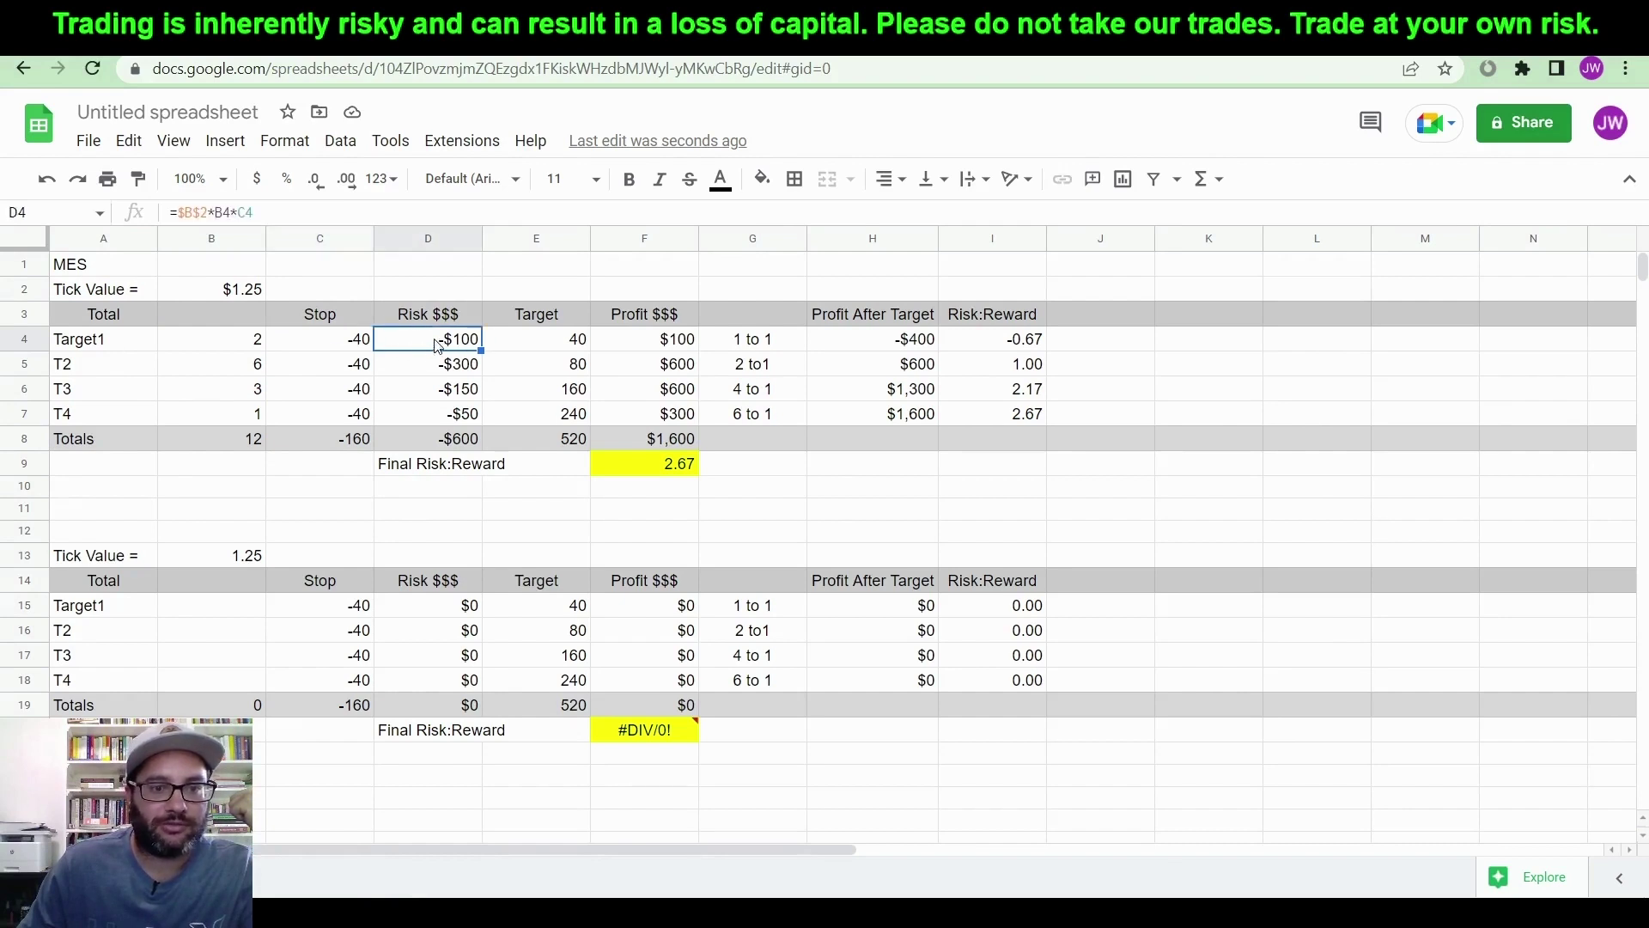
{"action": "left_click", "coordinate": [26, 347]}
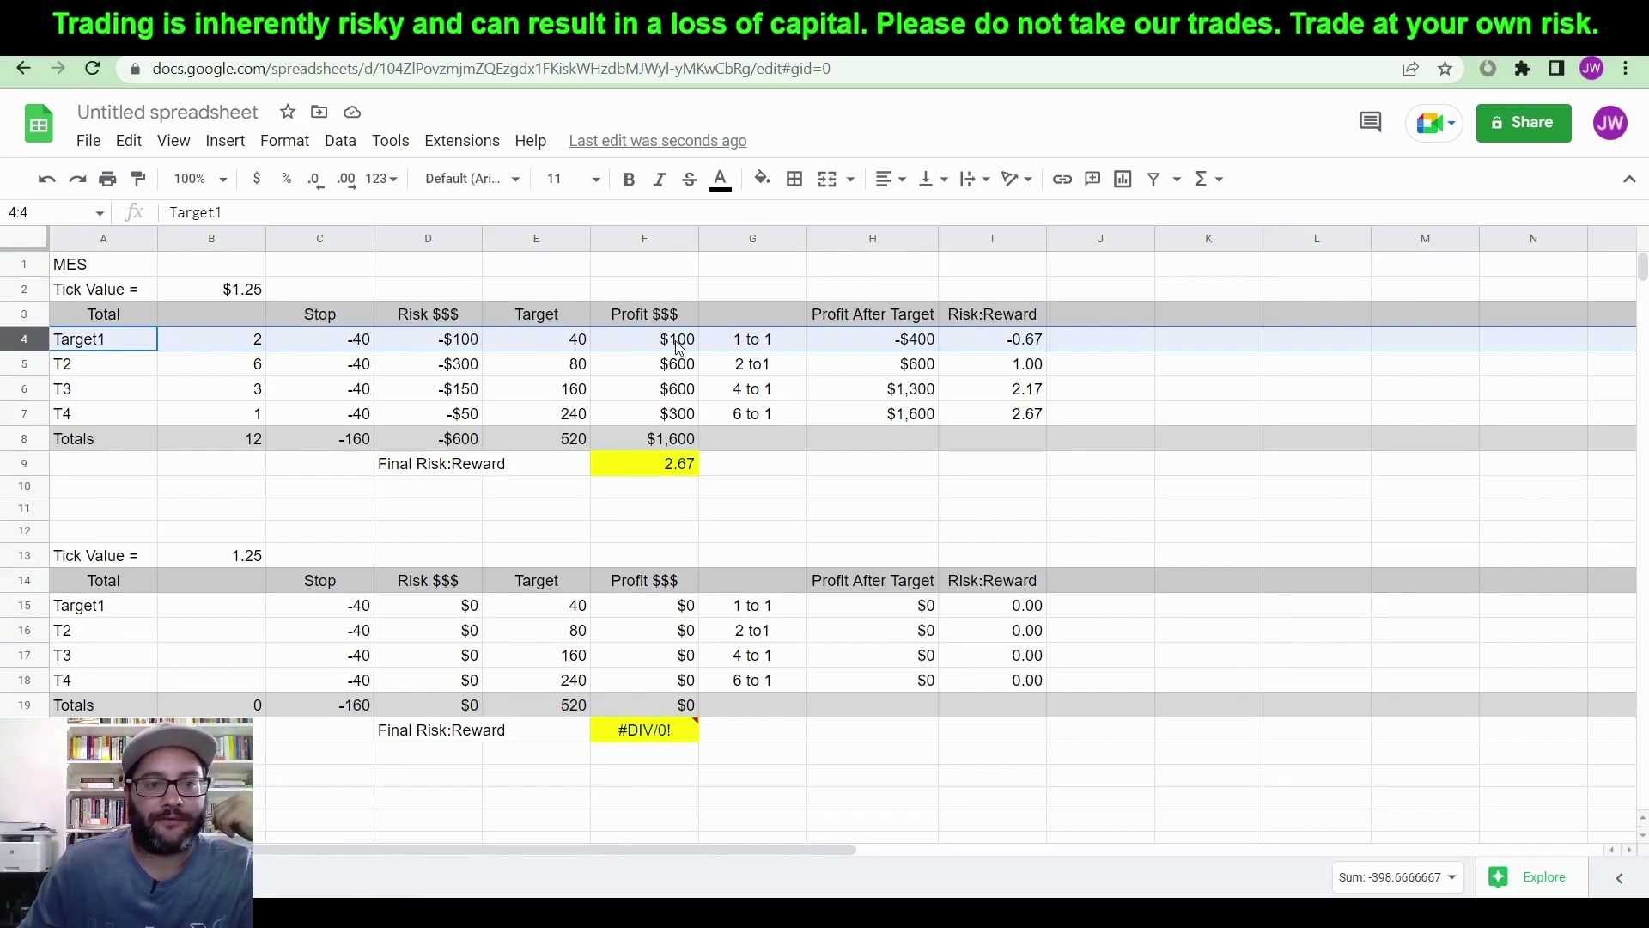
{"action": "left_click", "coordinate": [128, 368]}
{"action": "left_click", "coordinate": [220, 368]}
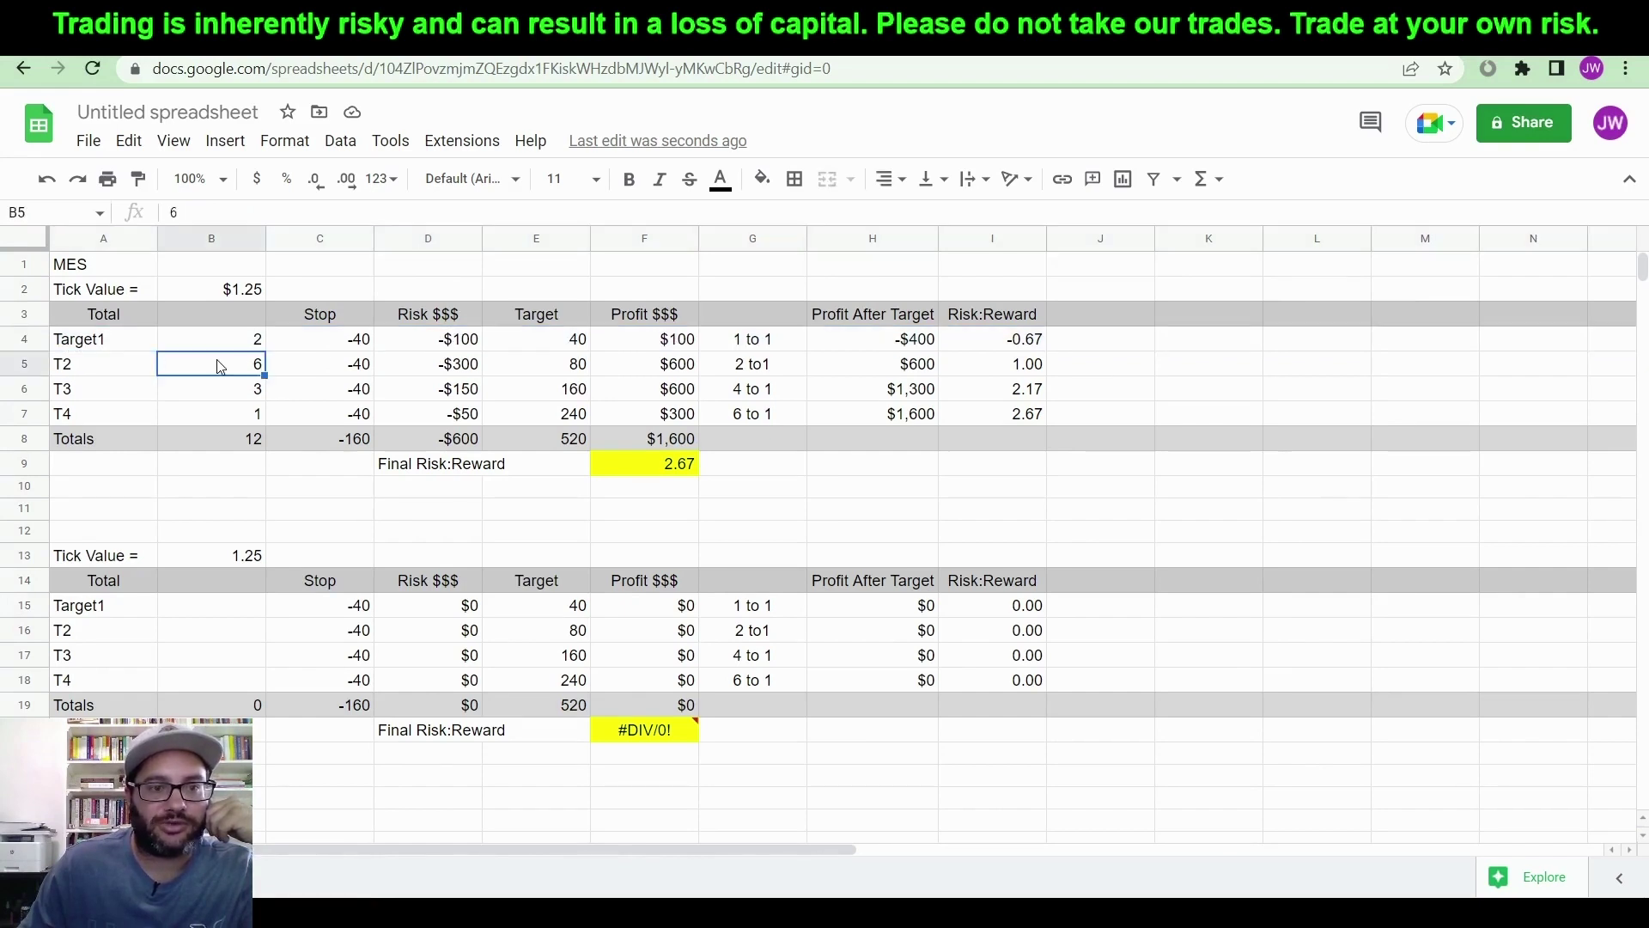
{"action": "left_click", "coordinate": [366, 378]}
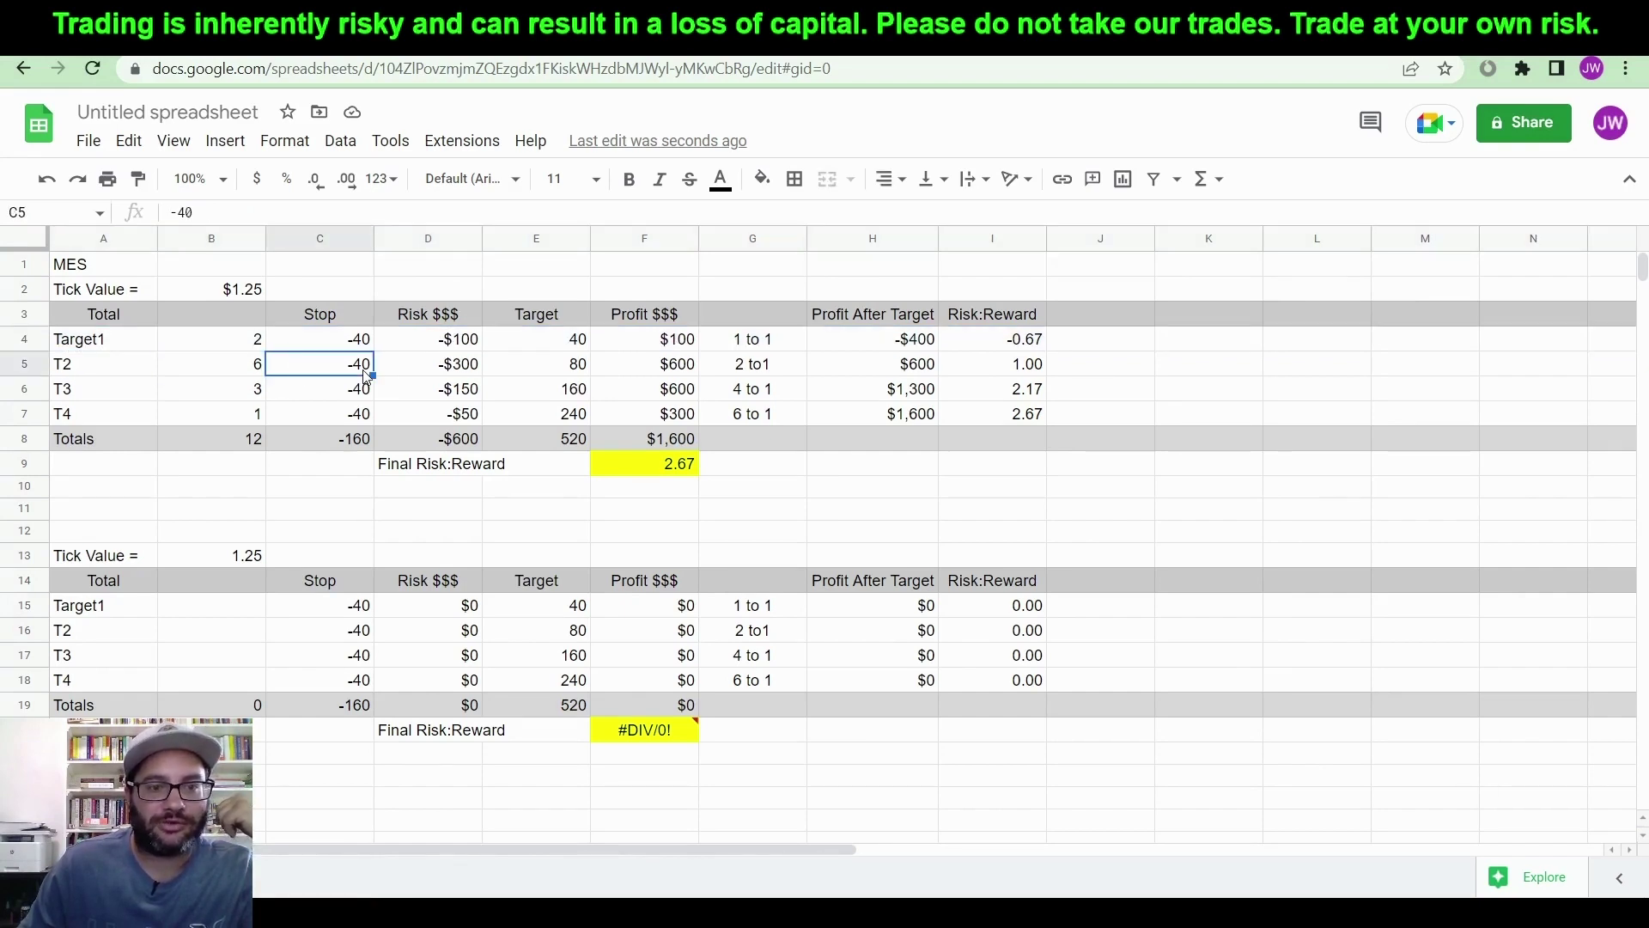
{"action": "left_click", "coordinate": [256, 376]}
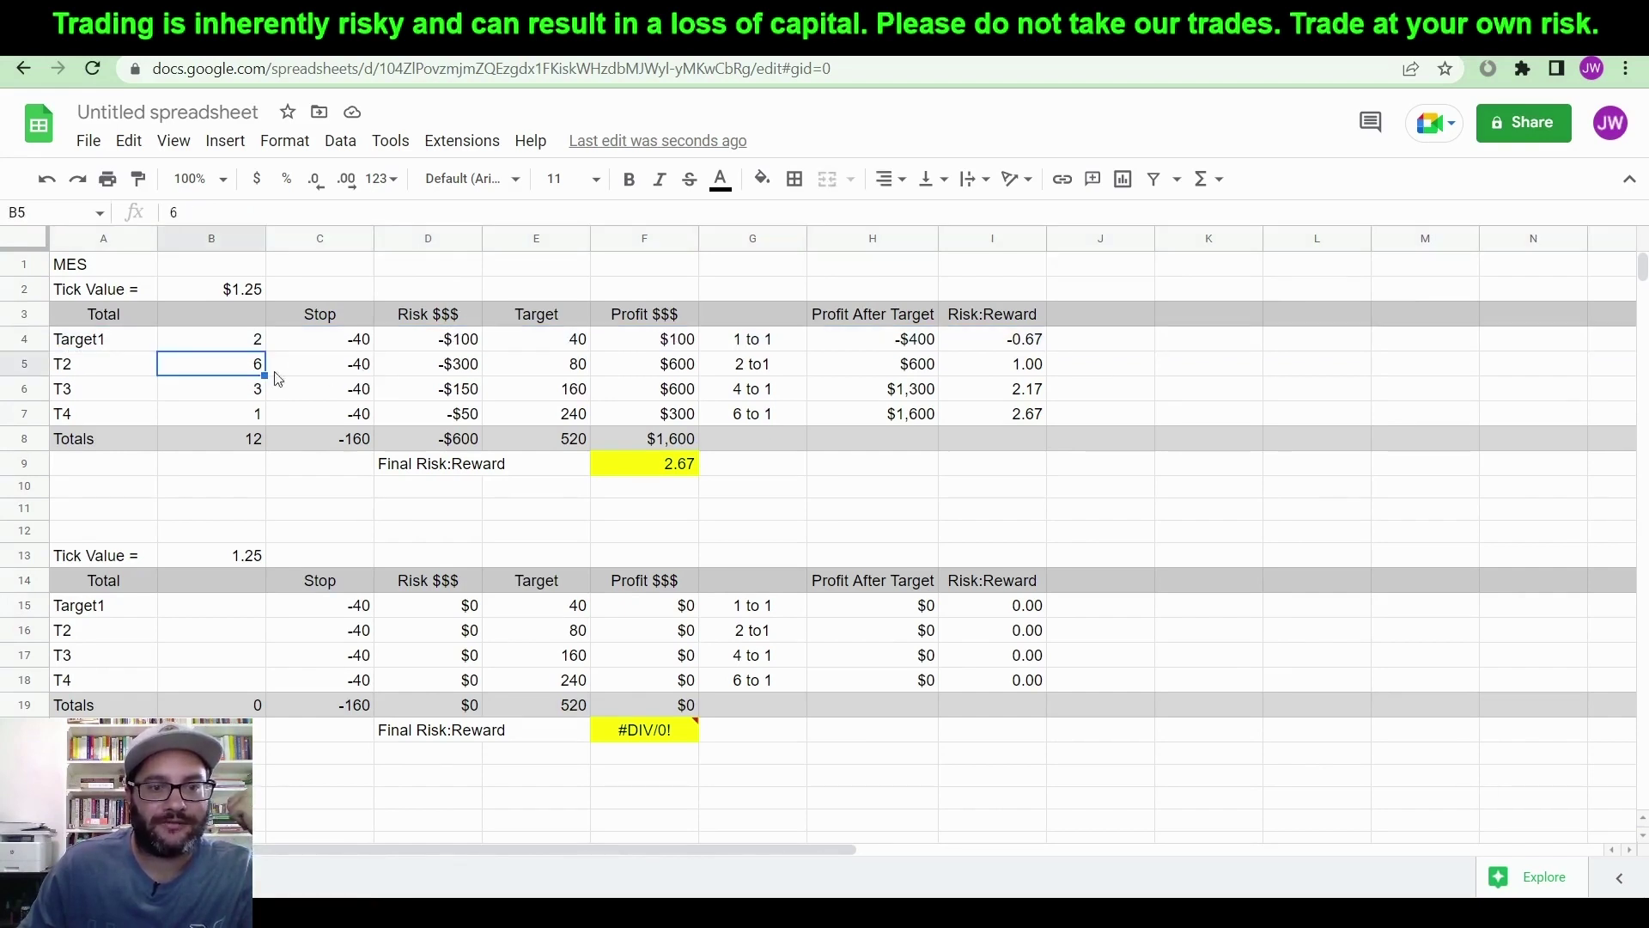
{"action": "left_click", "coordinate": [464, 376]}
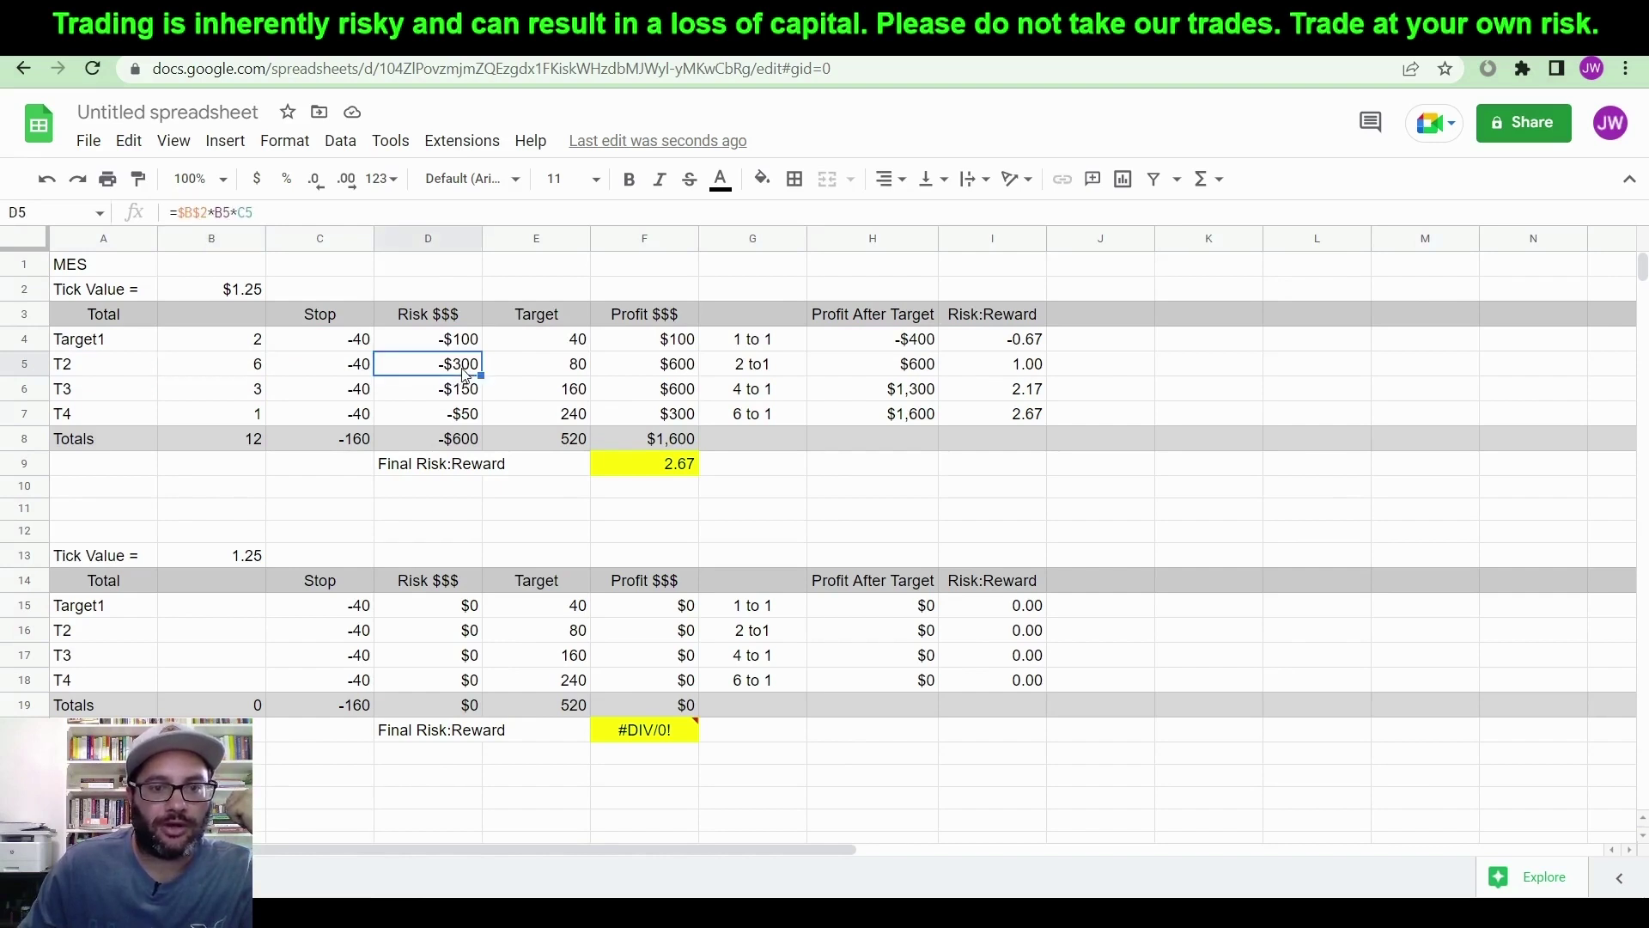
{"action": "left_click", "coordinate": [672, 376]}
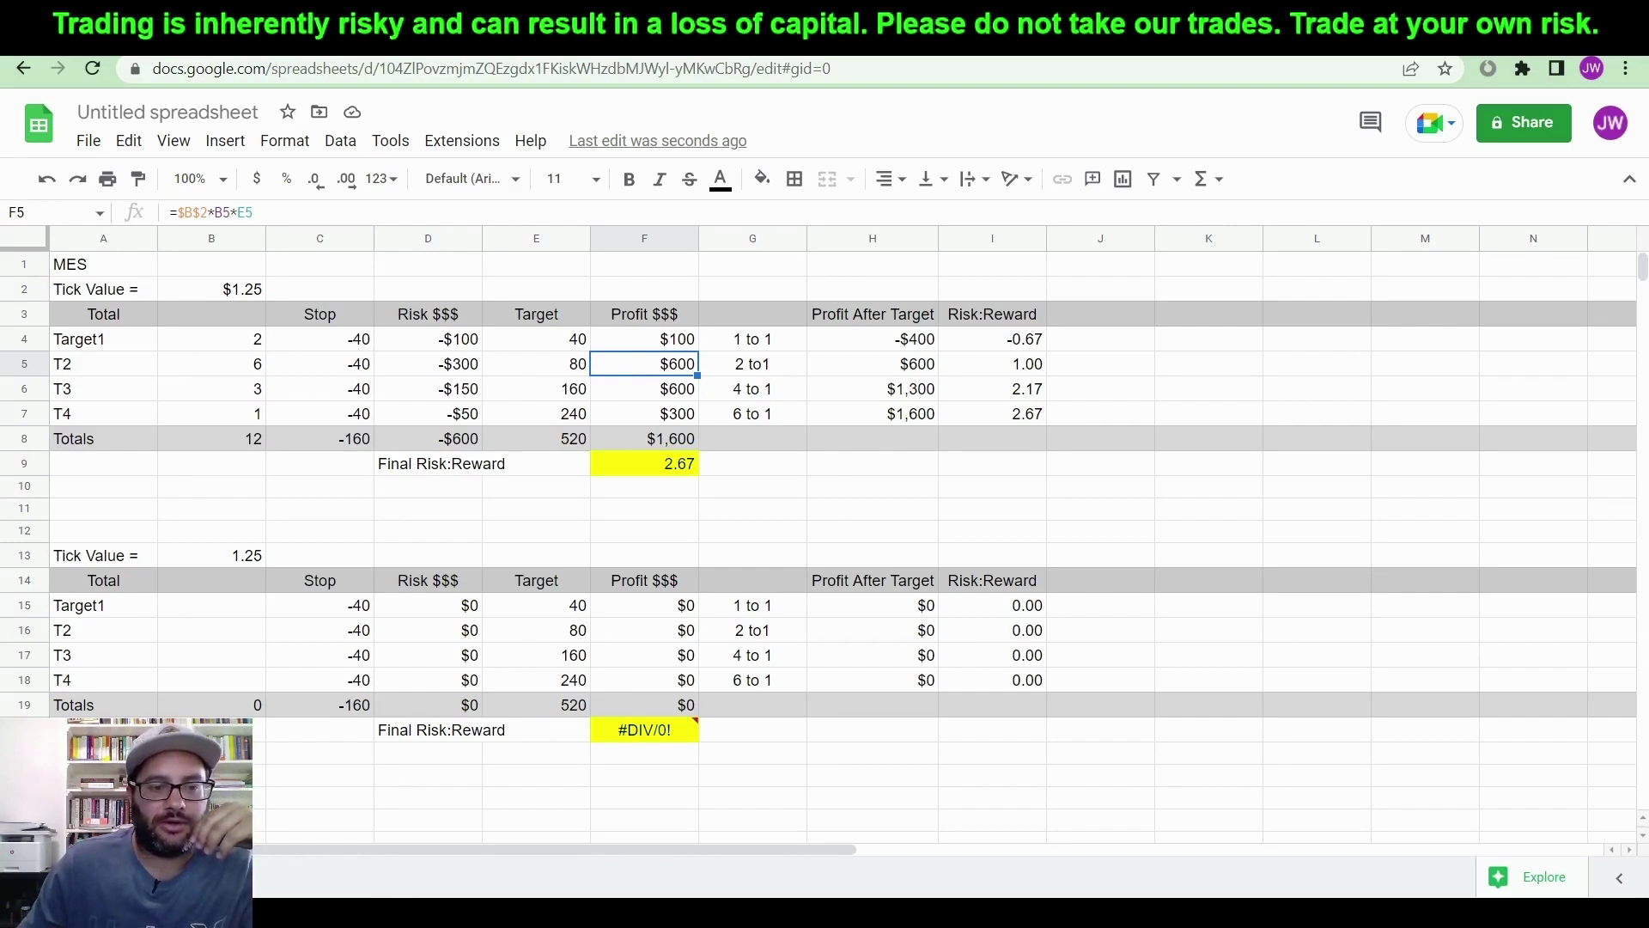
{"action": "mouse_move", "coordinate": [845, 912]}
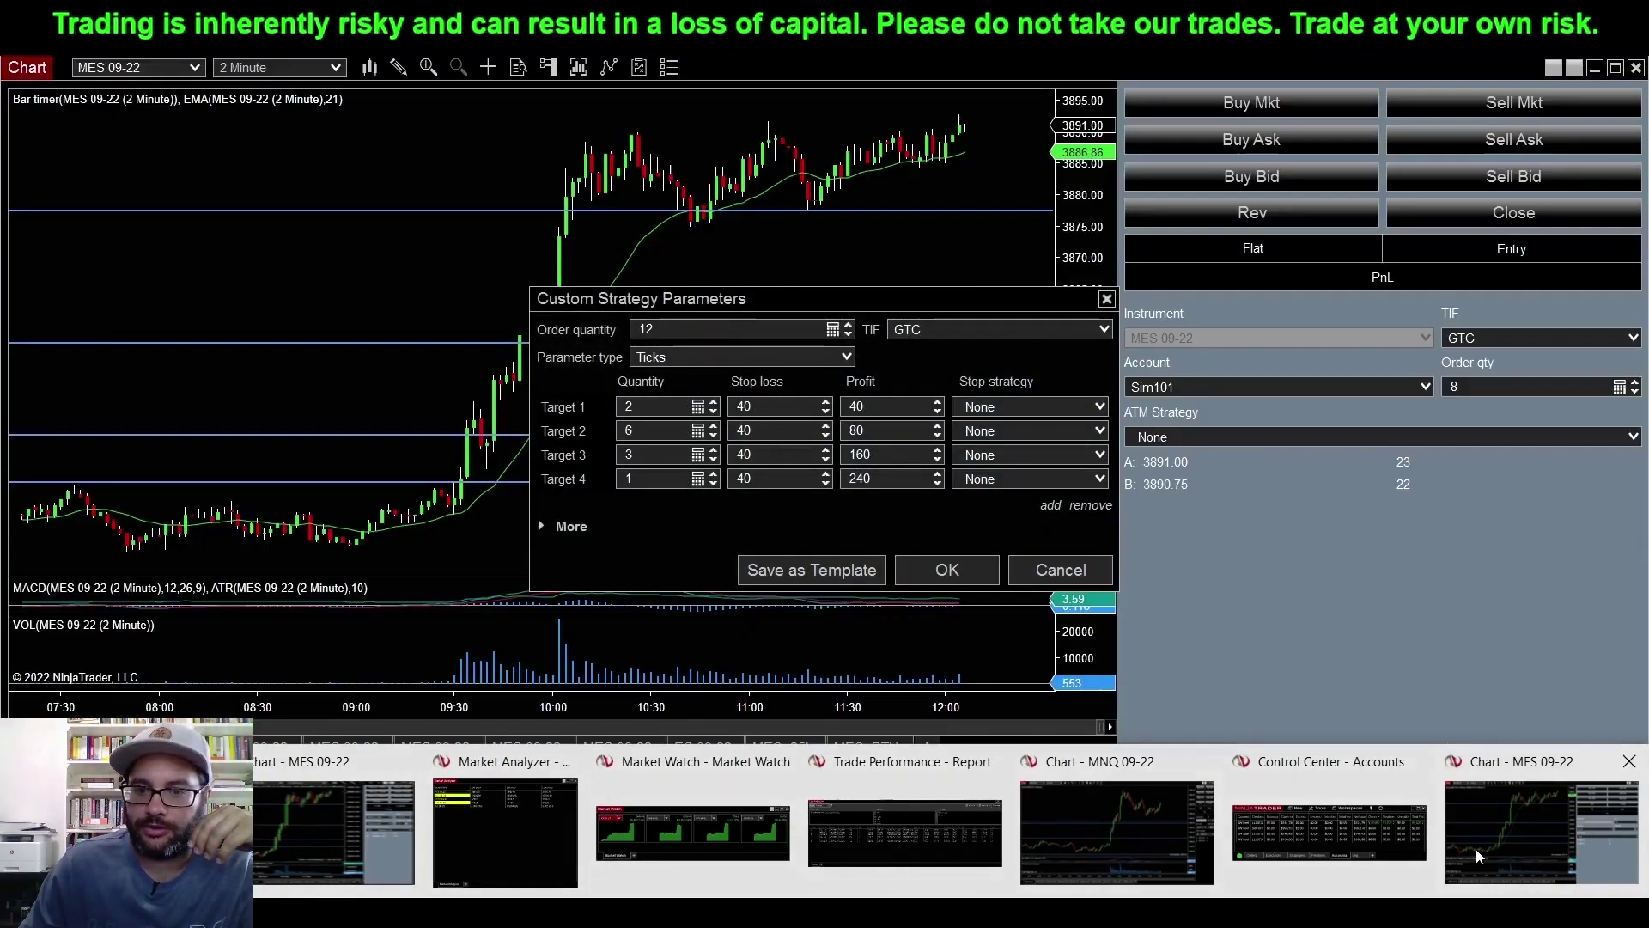
Step: Return briefly to the NinjaTrader strategy settings, then bring the Google Sheets window back to the front
{"action": "left_click", "coordinate": [1476, 849]}
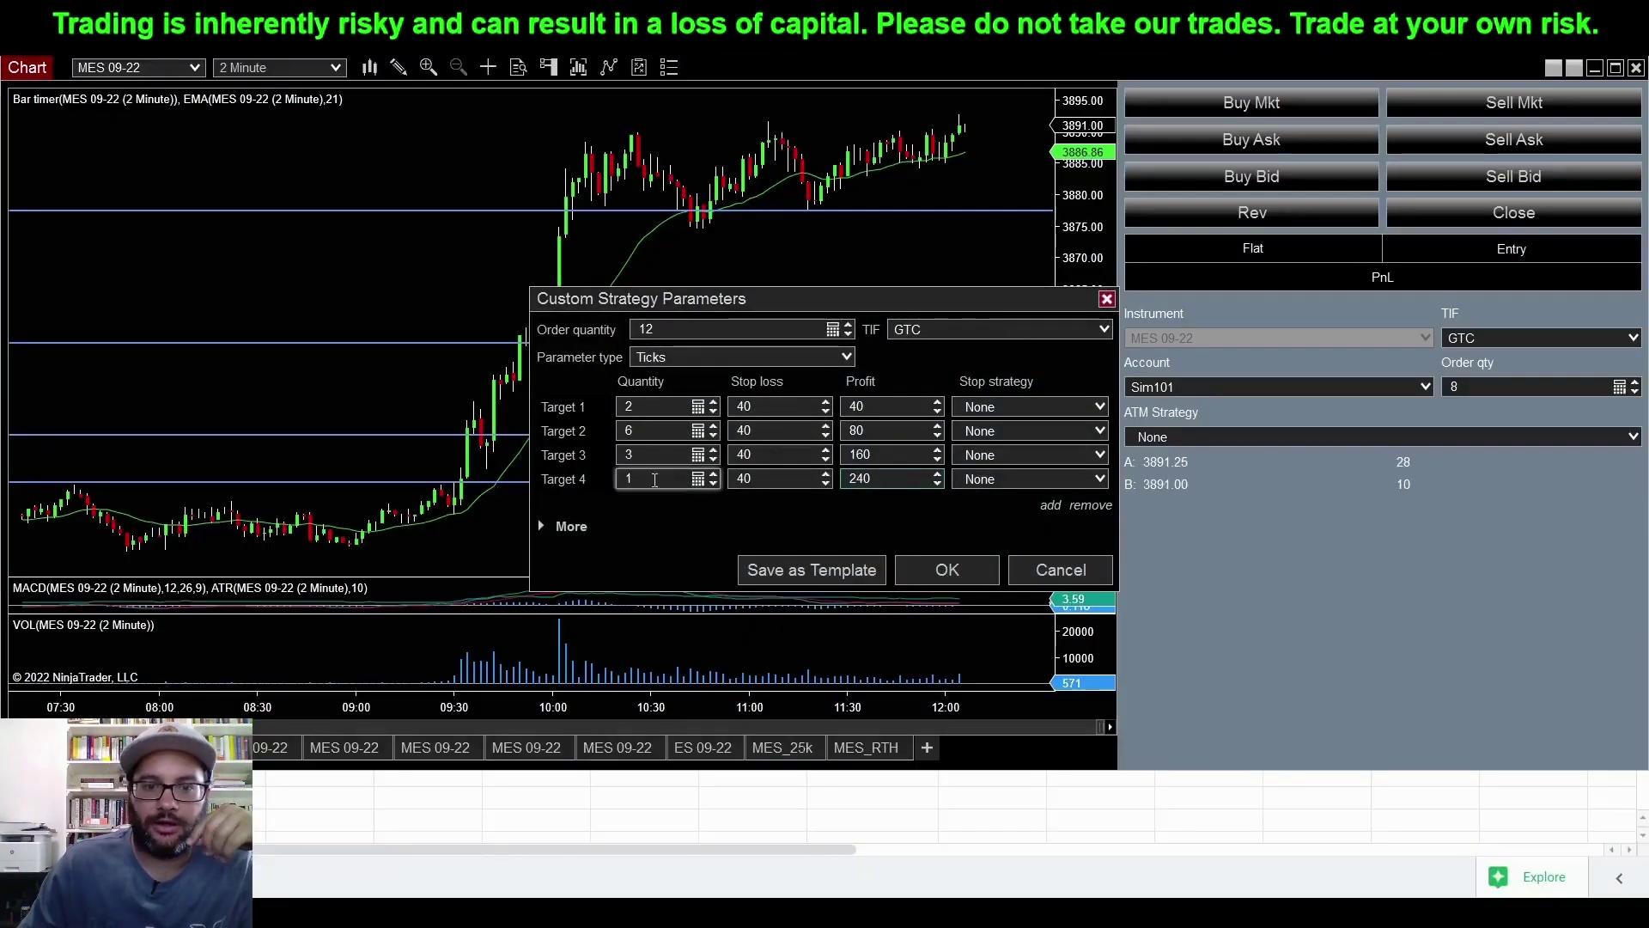
{"action": "key", "text": "Tab"}
{"action": "key", "text": "Tab"}
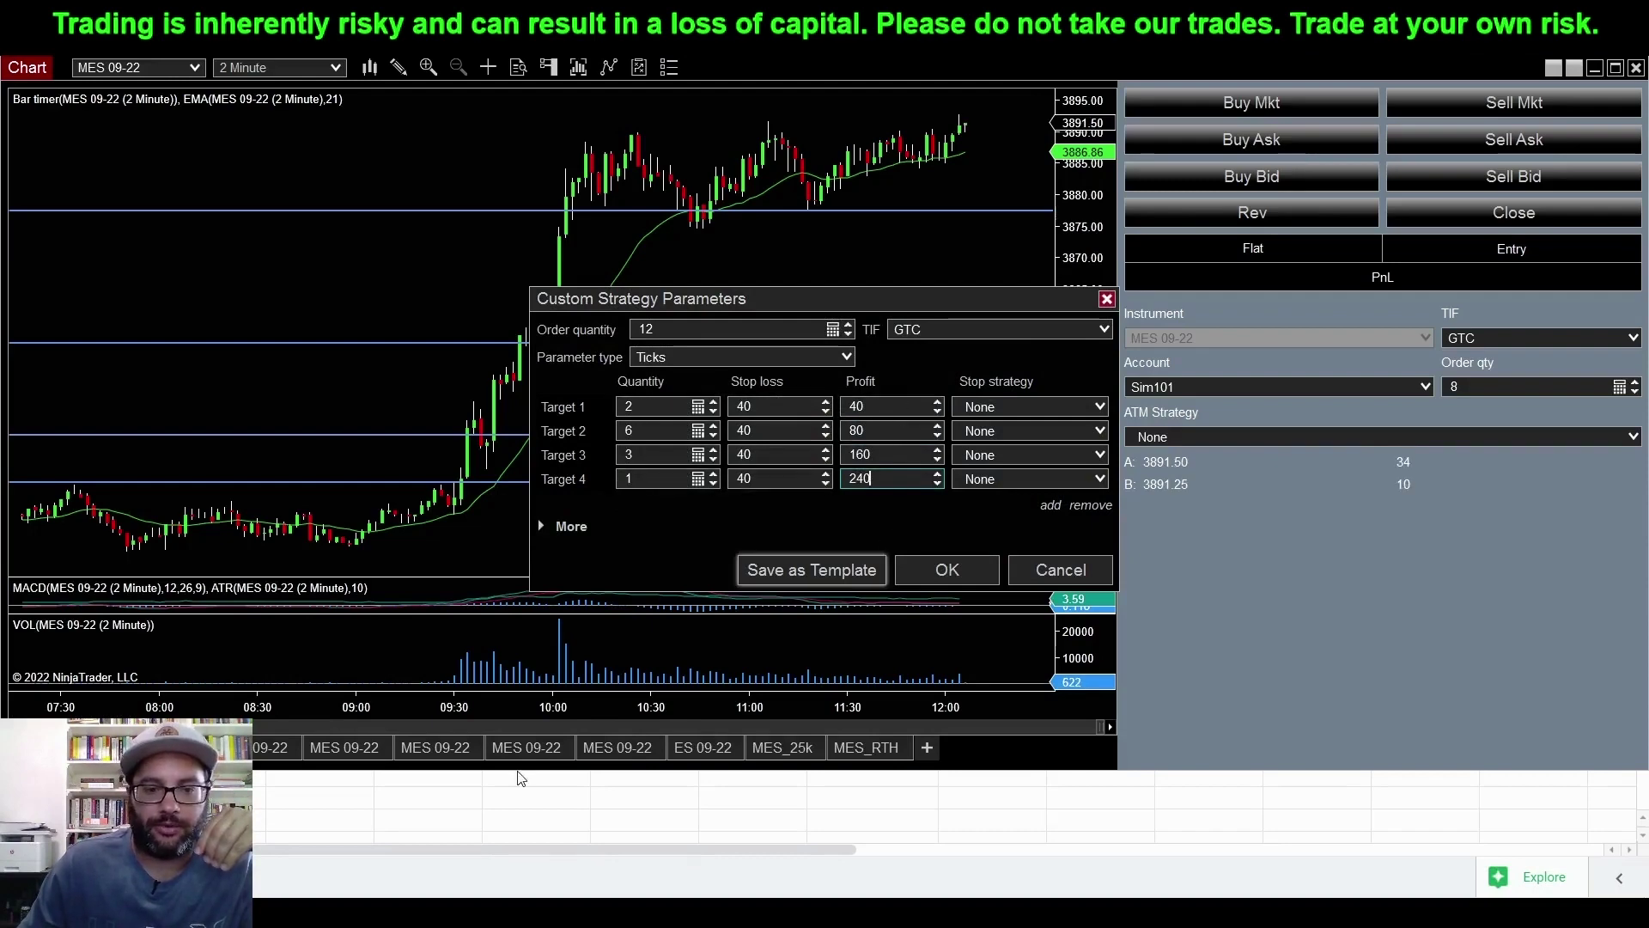
{"action": "left_click", "coordinate": [347, 857]}
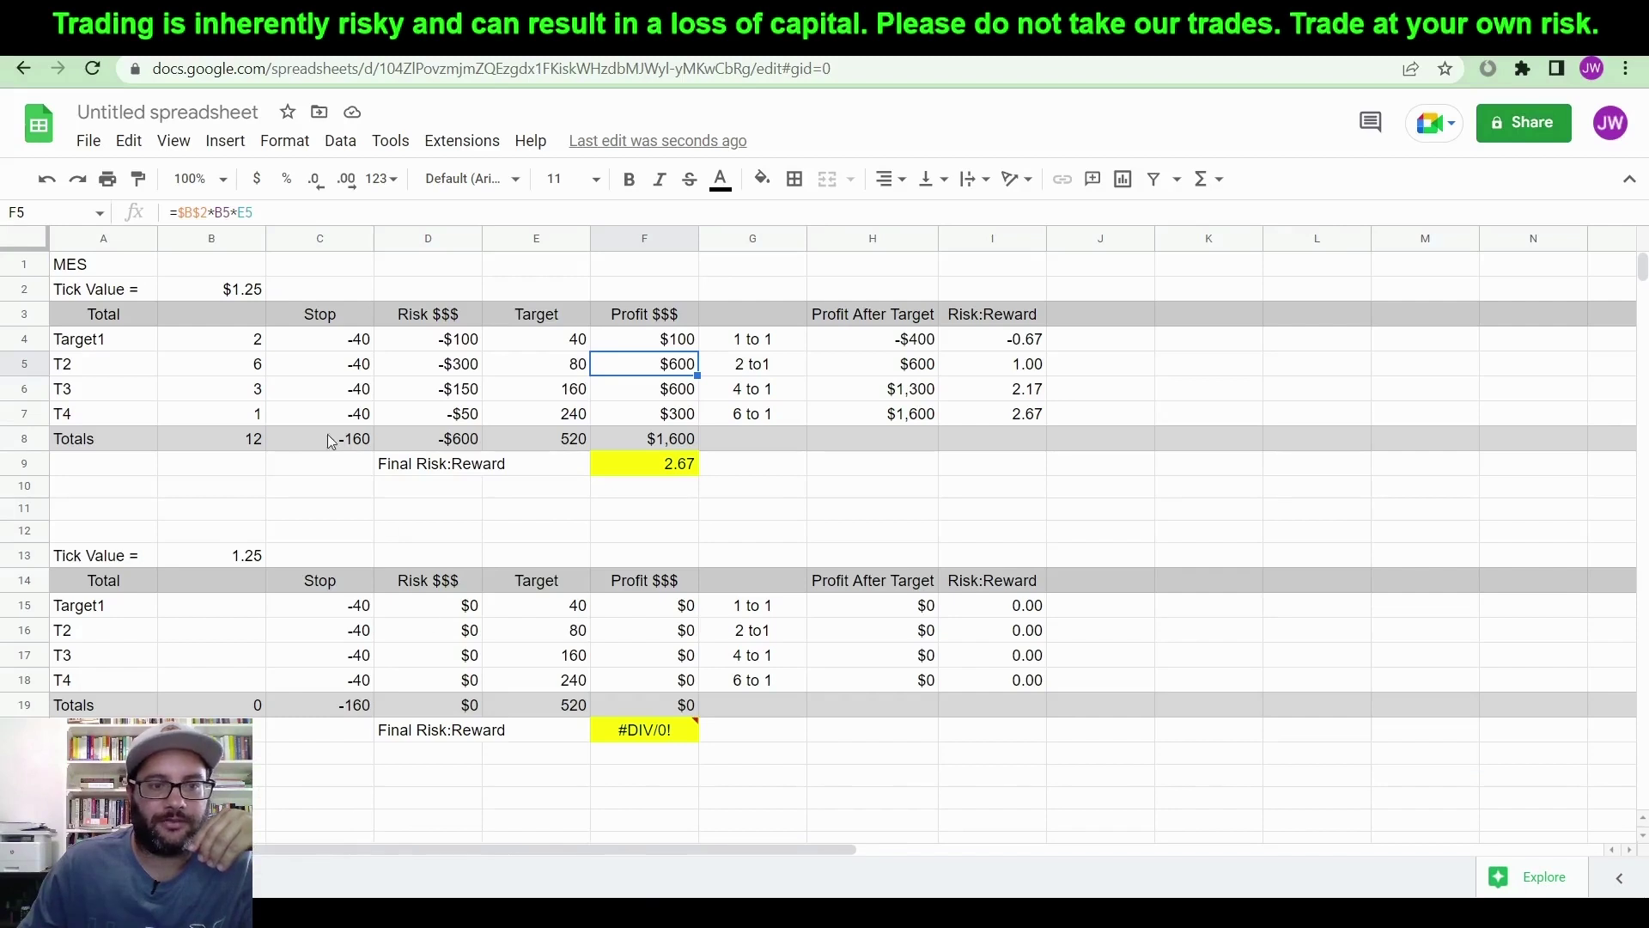
Step: Type 'Quantity' as the B3 header and inspect target 1's risk formula
{"action": "left_click", "coordinate": [237, 315]}
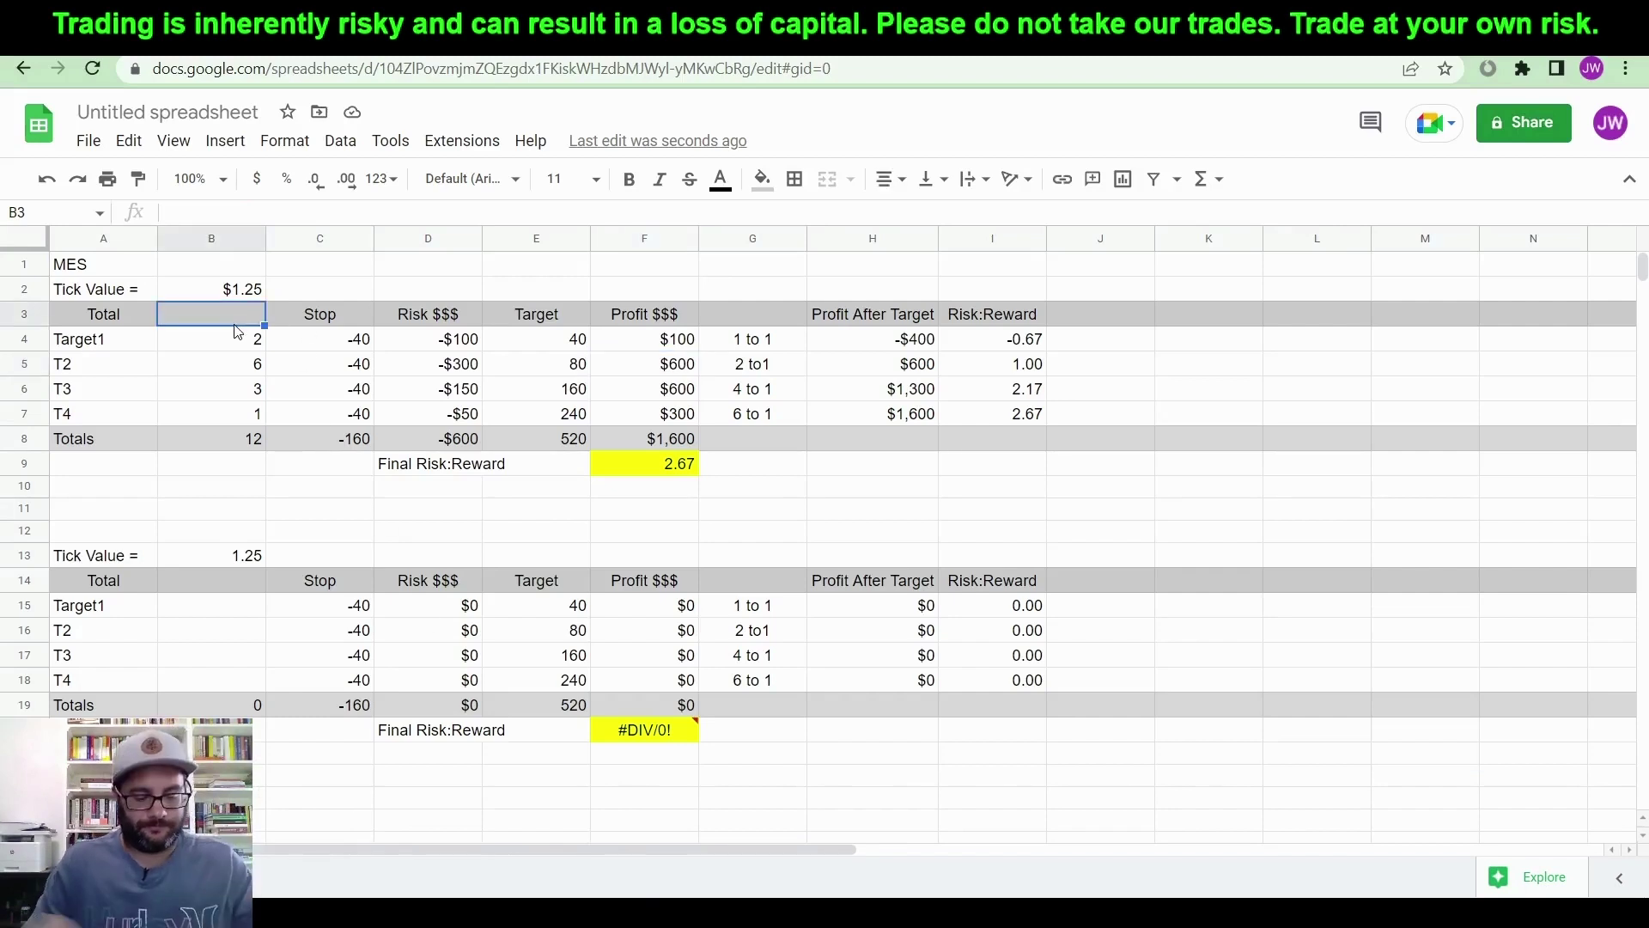
{"action": "type", "text": "Quantity"}
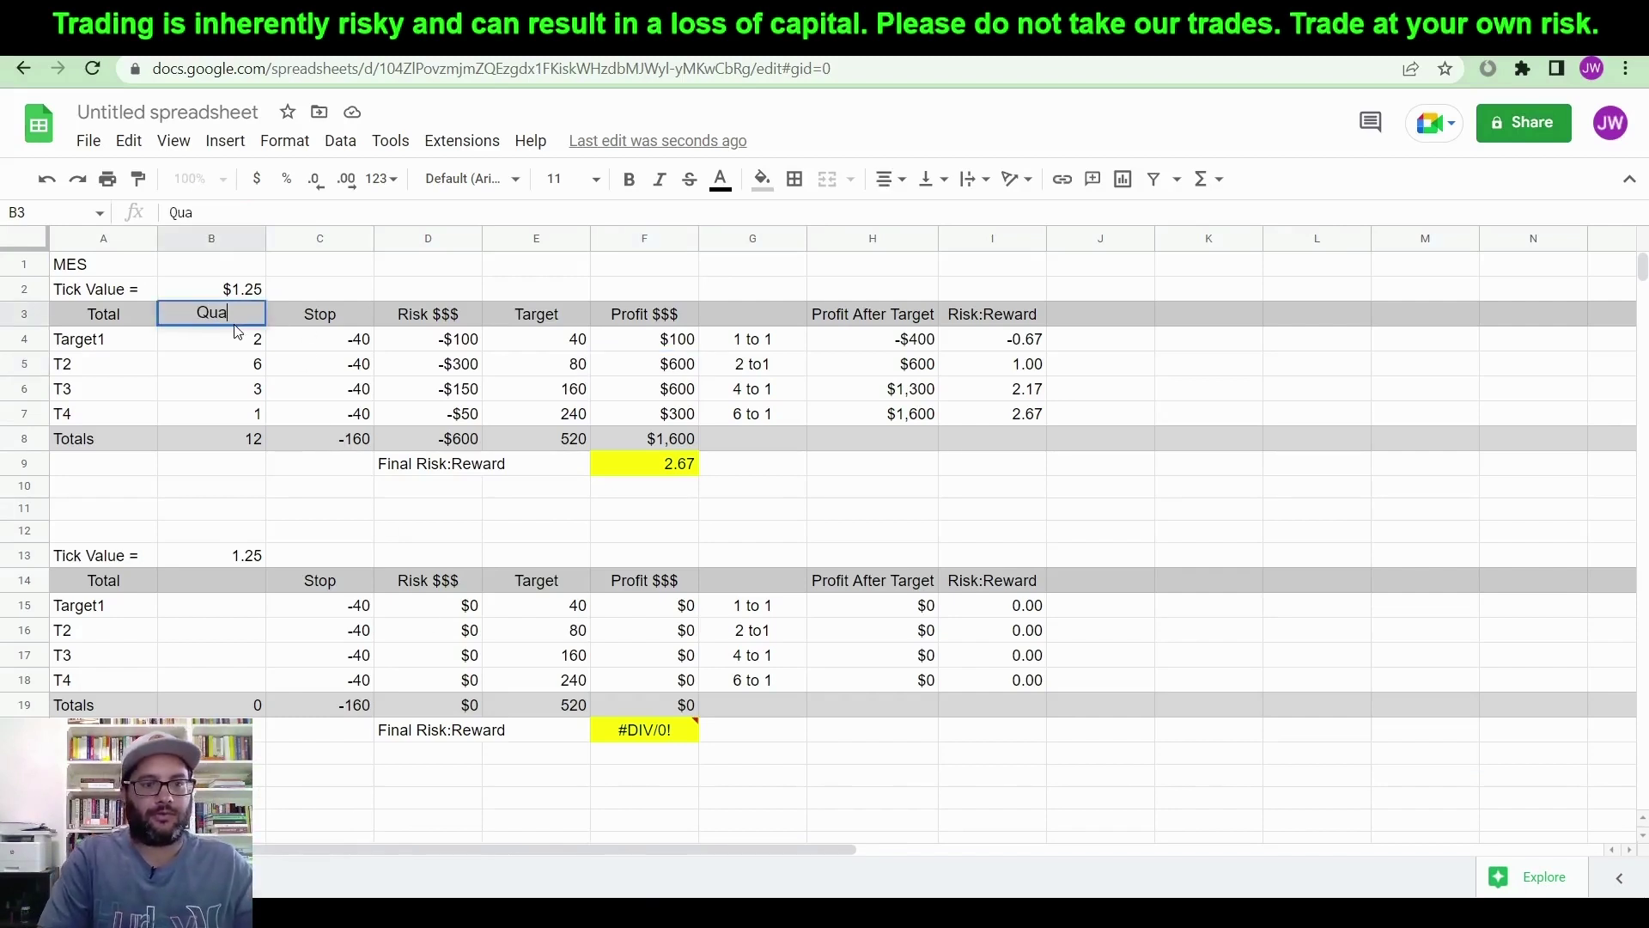
{"action": "left_click", "coordinate": [332, 325]}
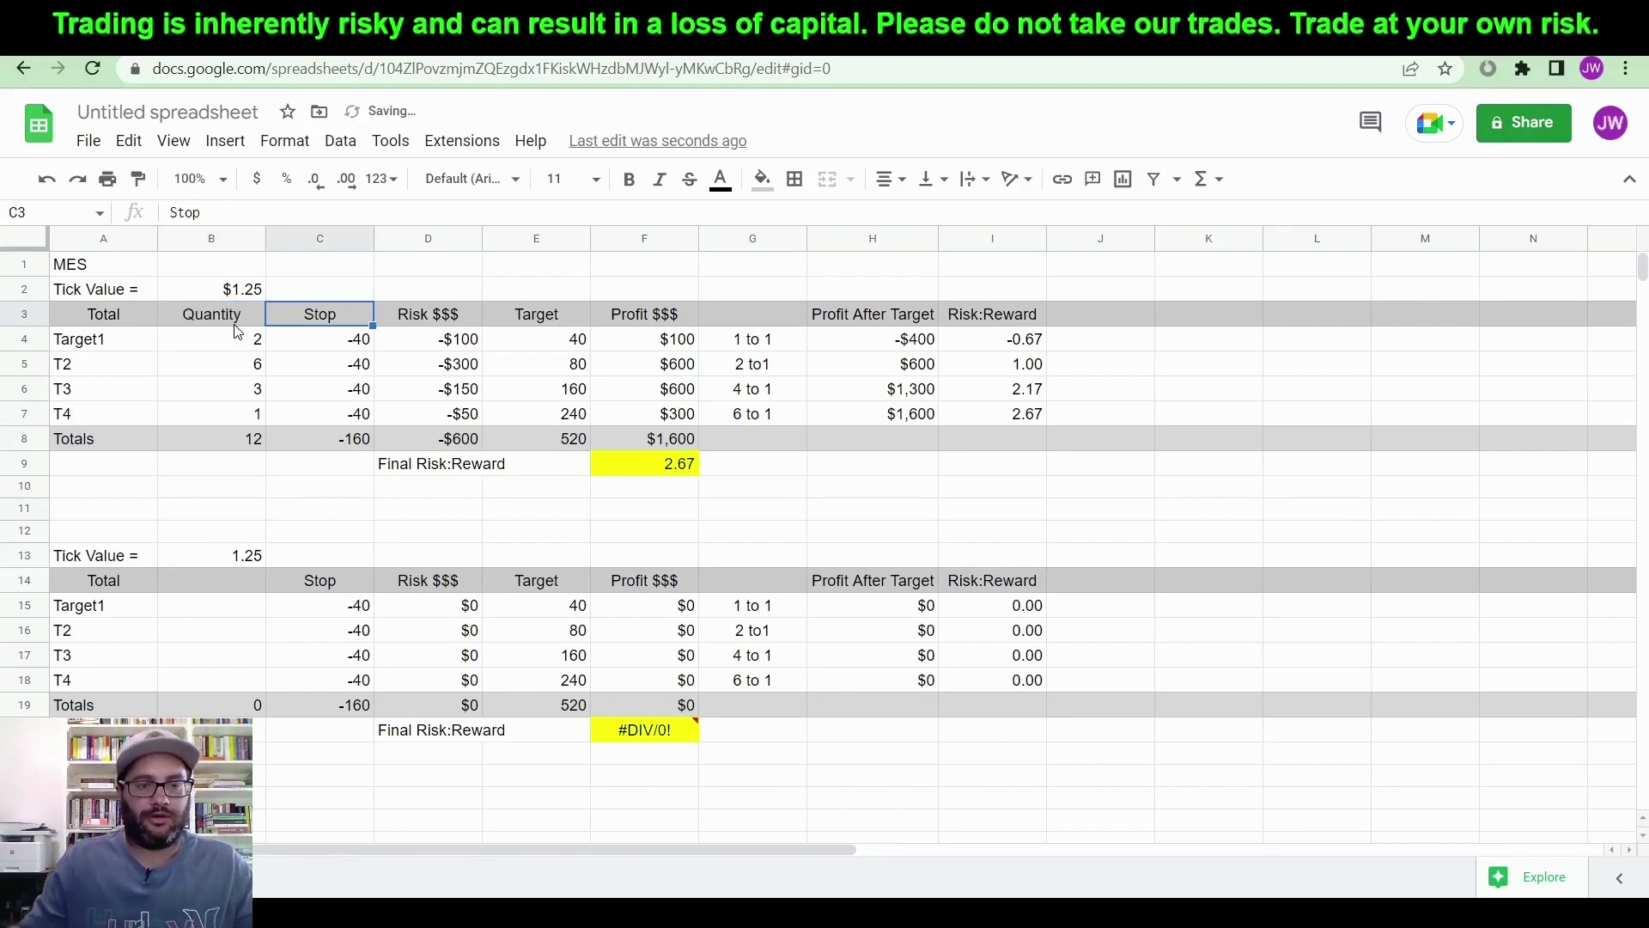
{"action": "left_click", "coordinate": [536, 325]}
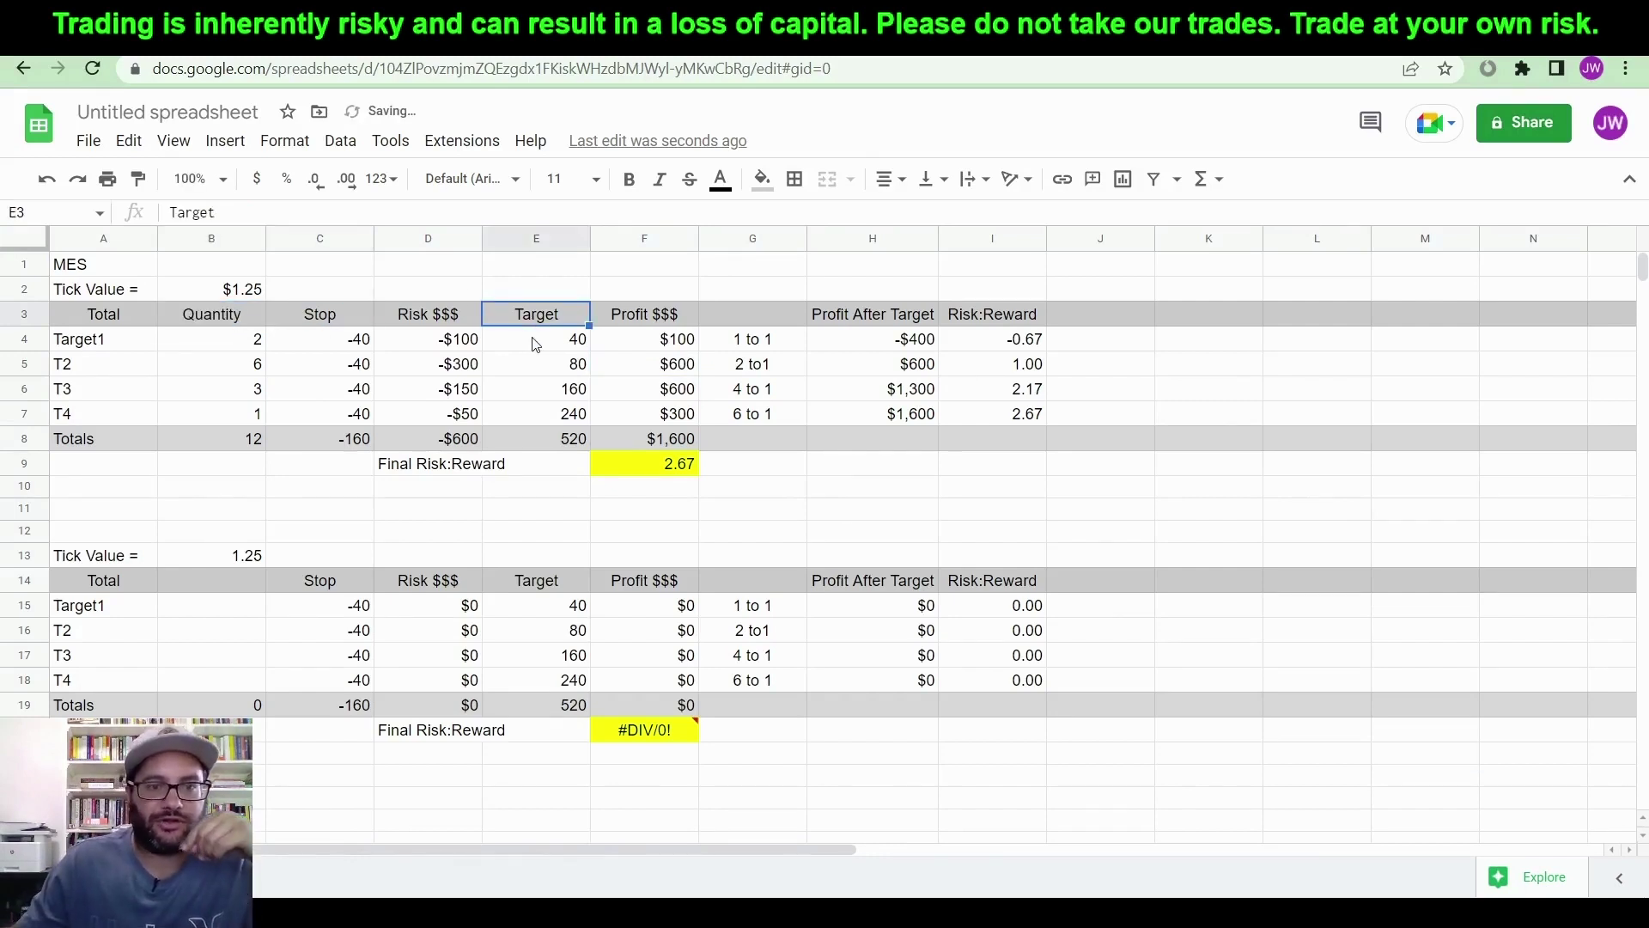
{"action": "left_click", "coordinate": [478, 324]}
{"action": "left_click", "coordinate": [471, 346]}
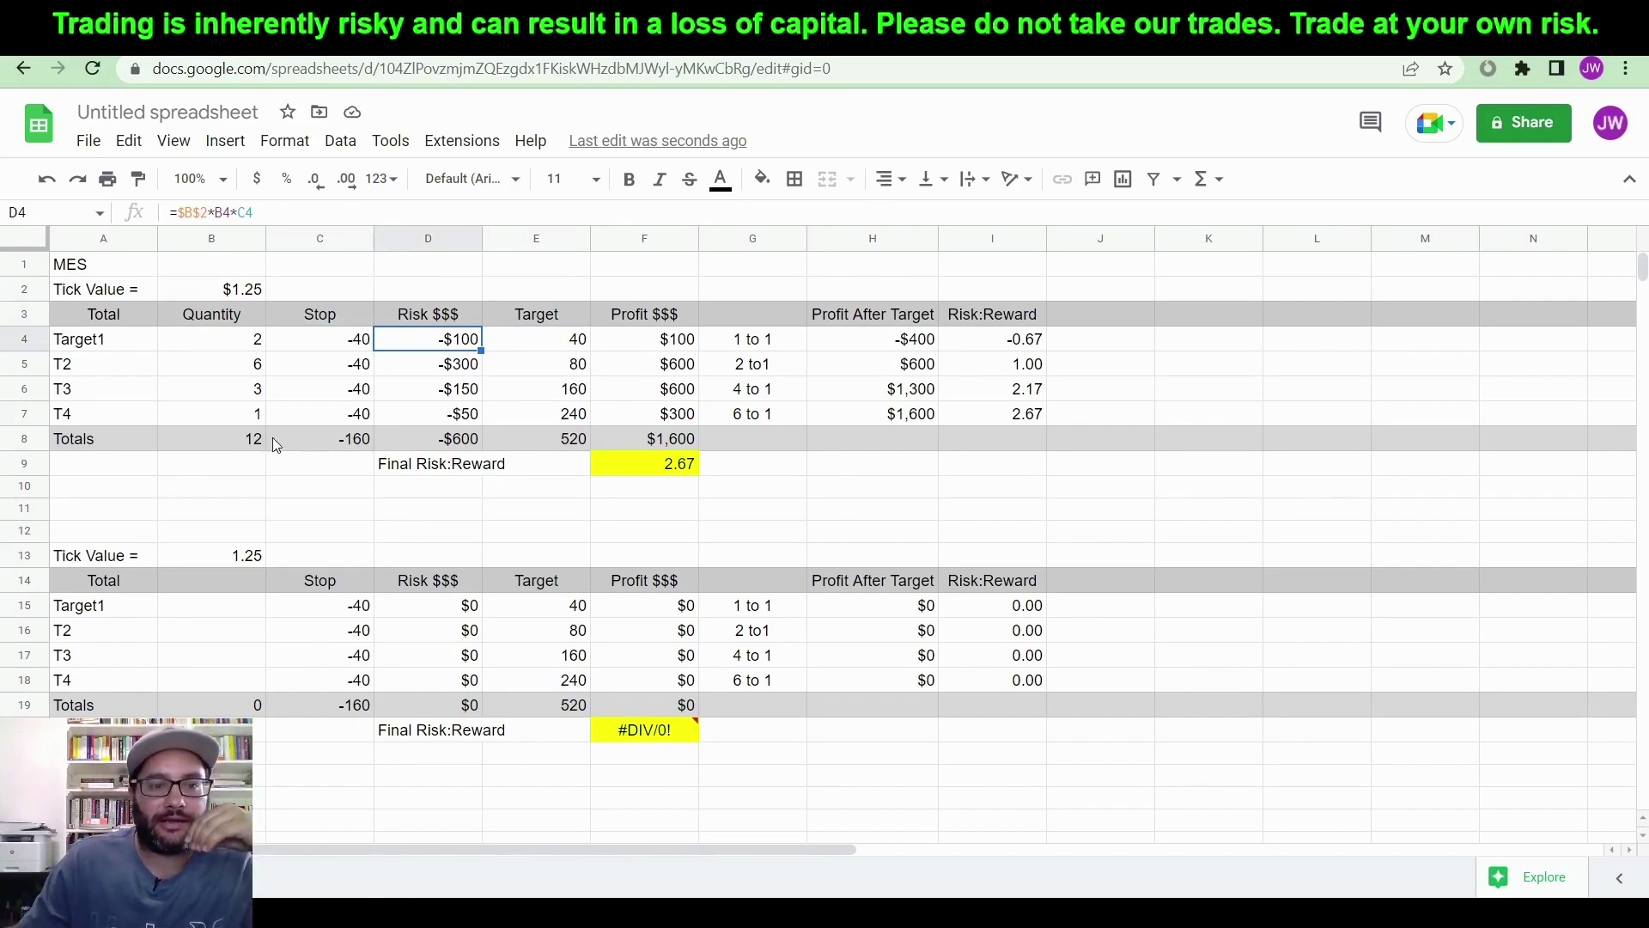
Step: Review target quantities 2, 6, 3 and 1, the B8/D8/F8 totals and the F9 Final Risk:Reward formula
{"action": "left_click", "coordinate": [248, 343]}
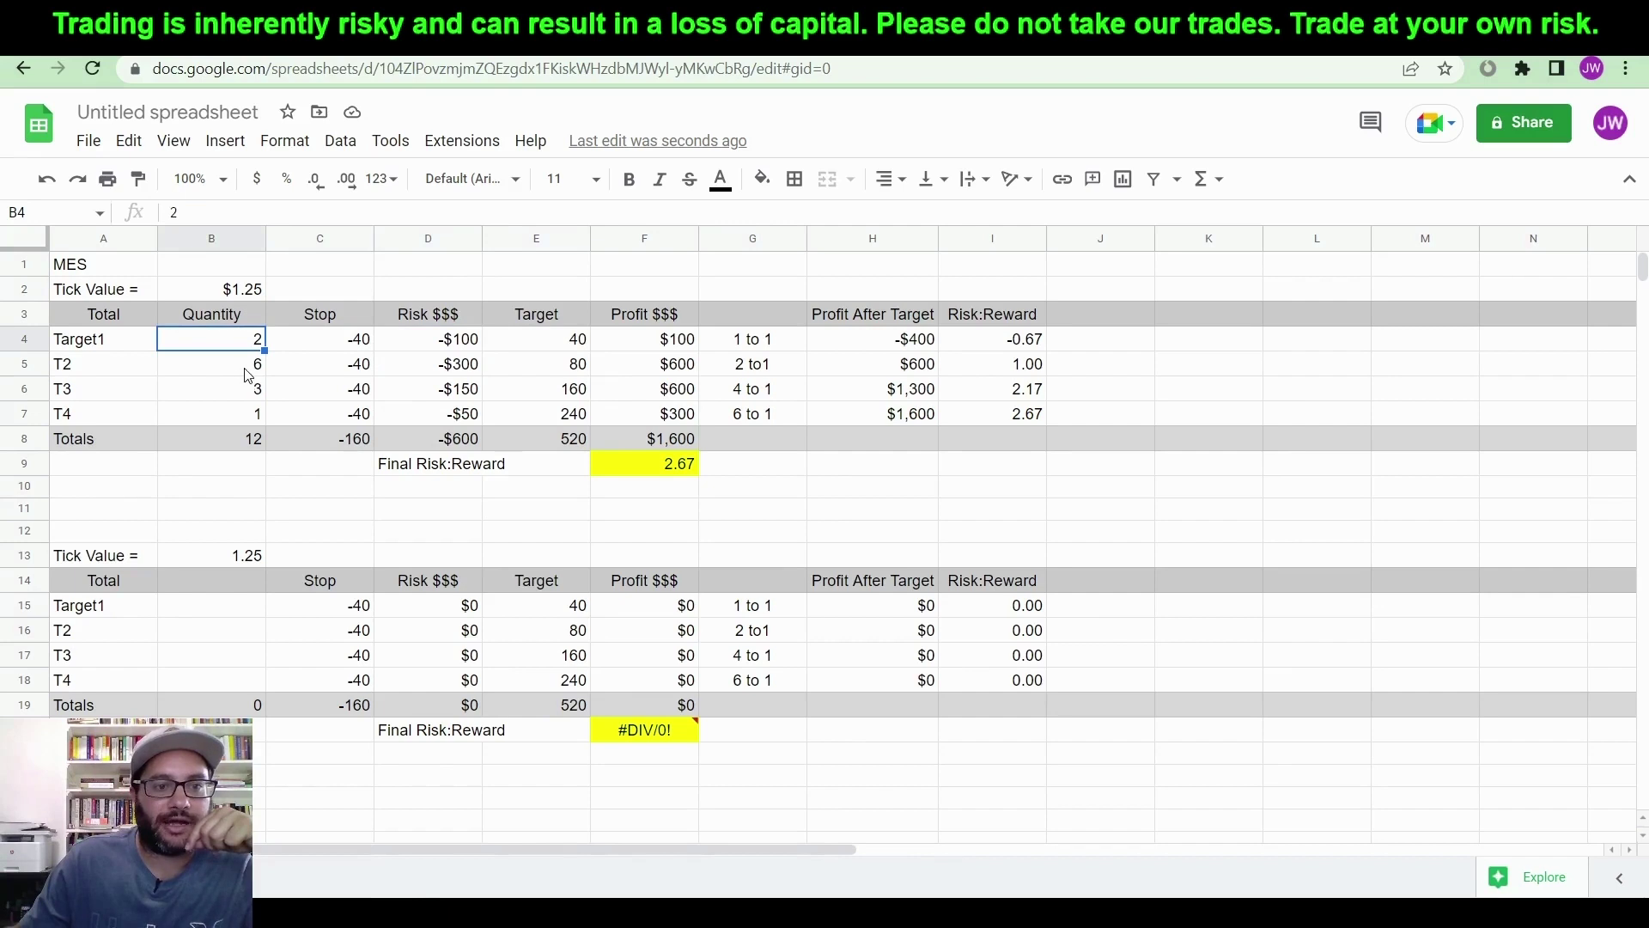
{"action": "left_click", "coordinate": [249, 369]}
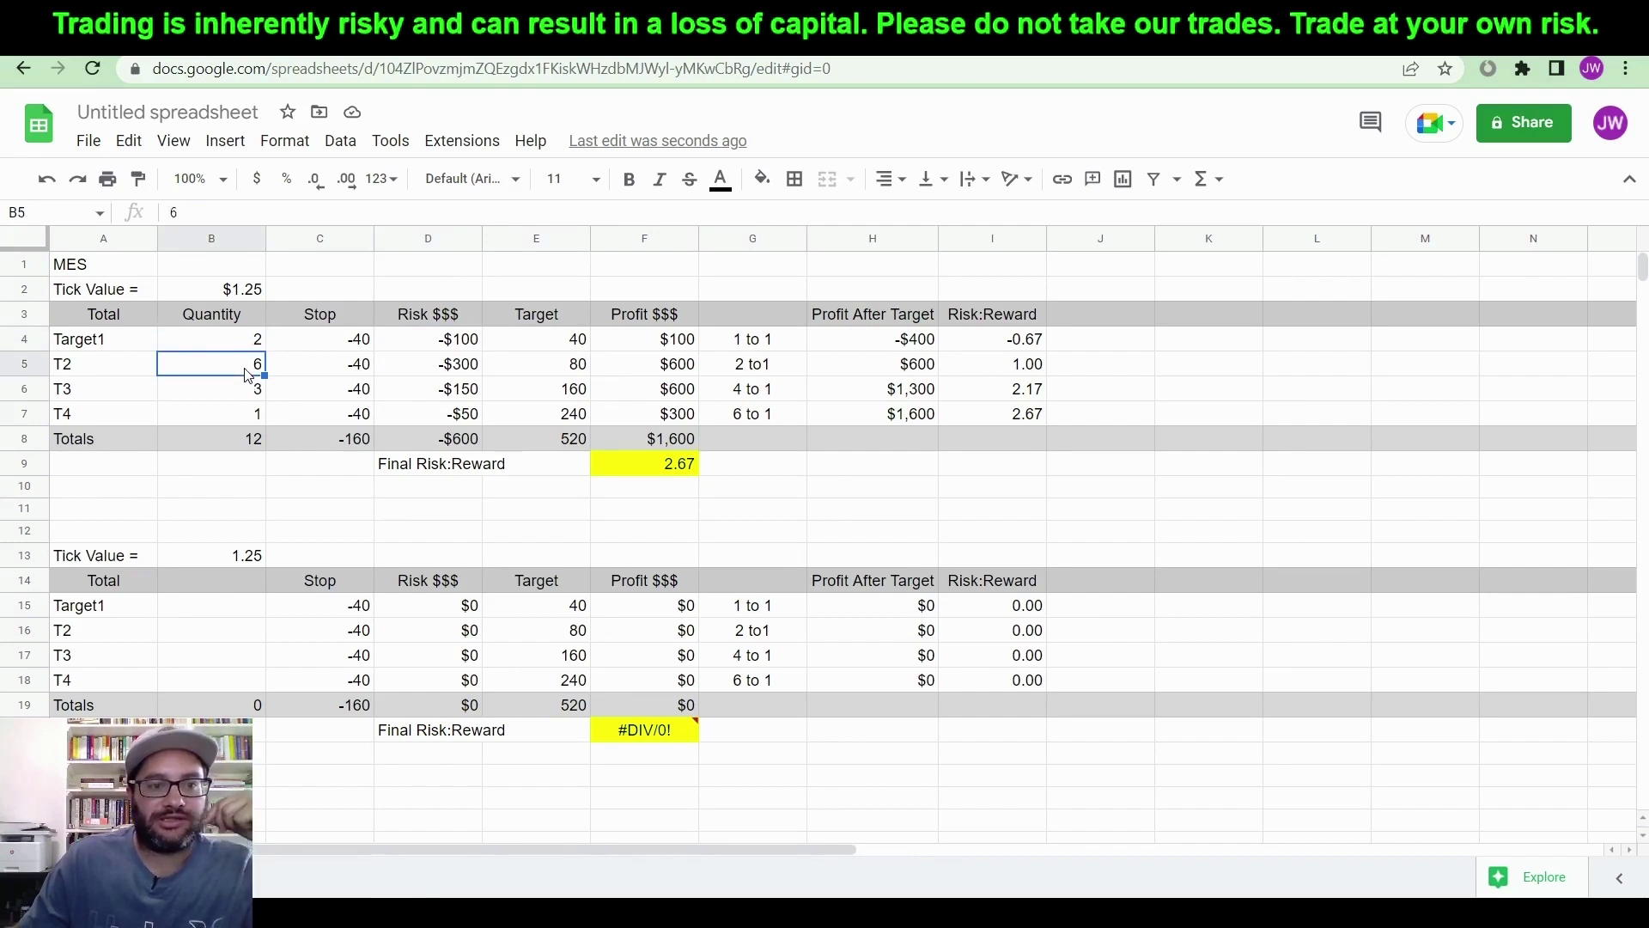
{"action": "left_click", "coordinate": [243, 395]}
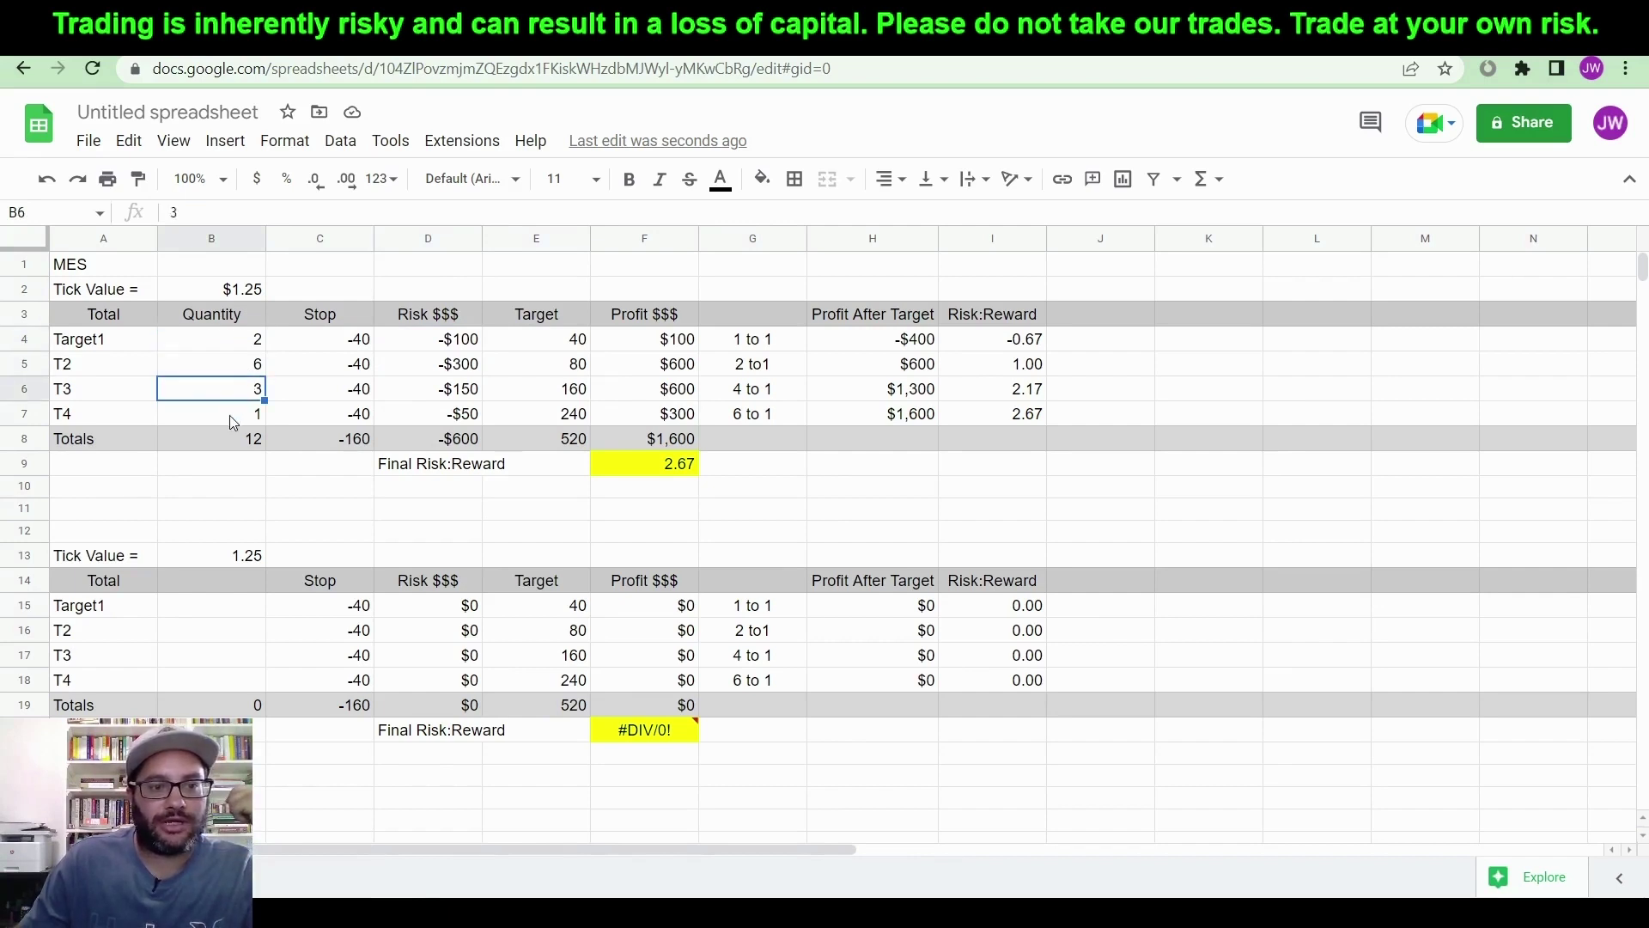
{"action": "left_click", "coordinate": [232, 422]}
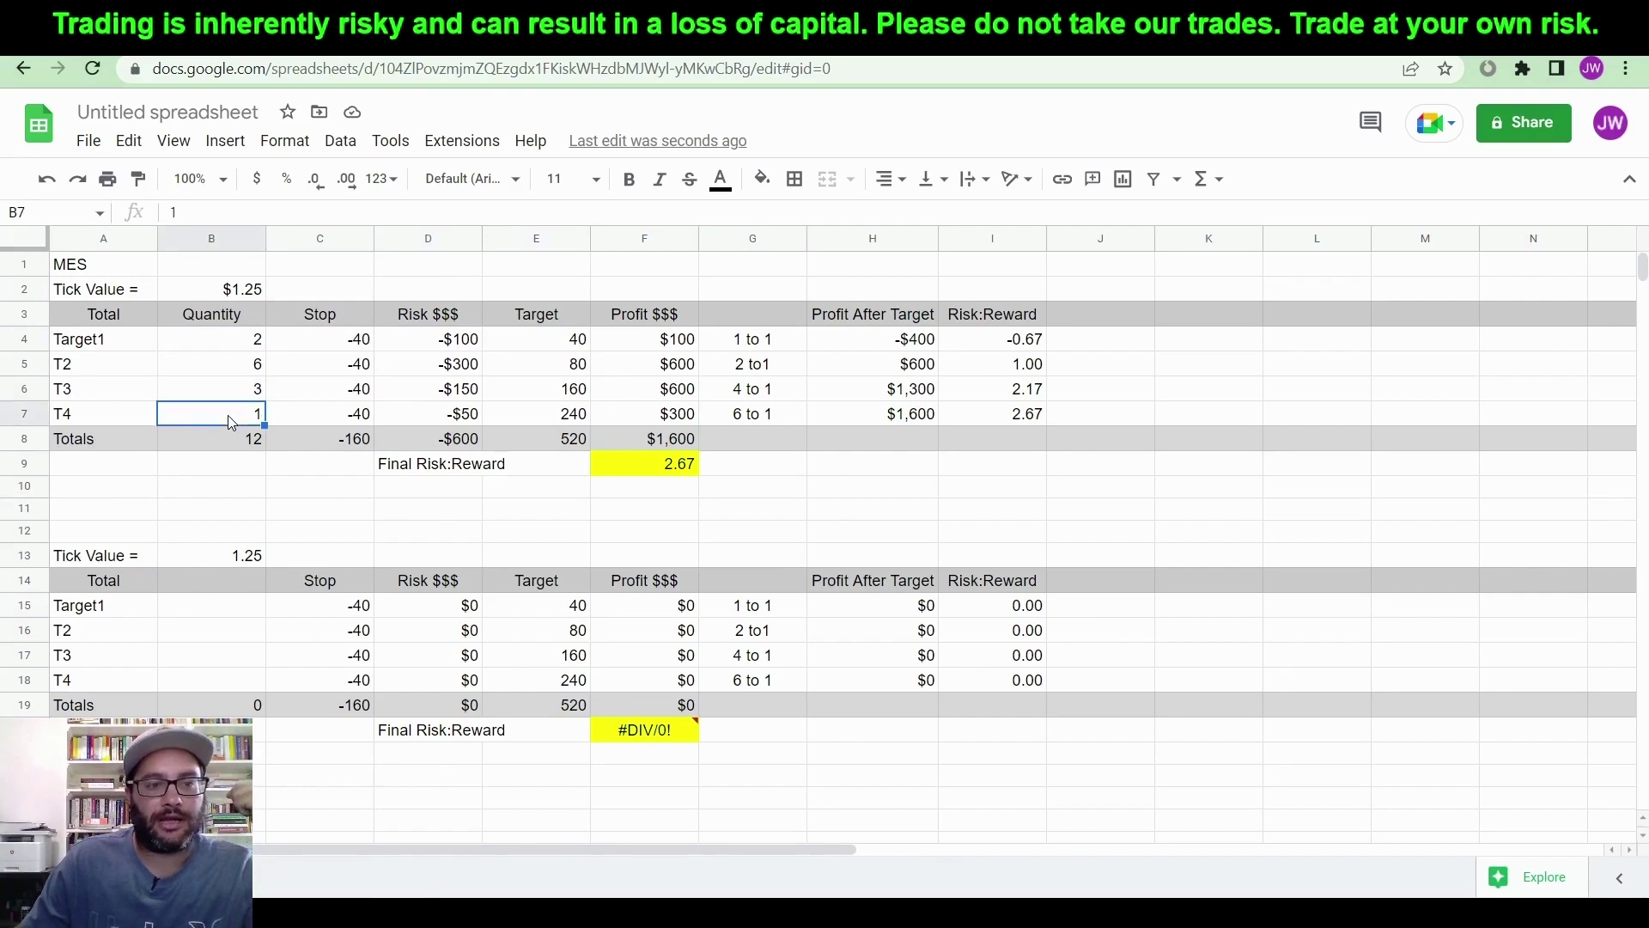
{"action": "left_click", "coordinate": [244, 436]}
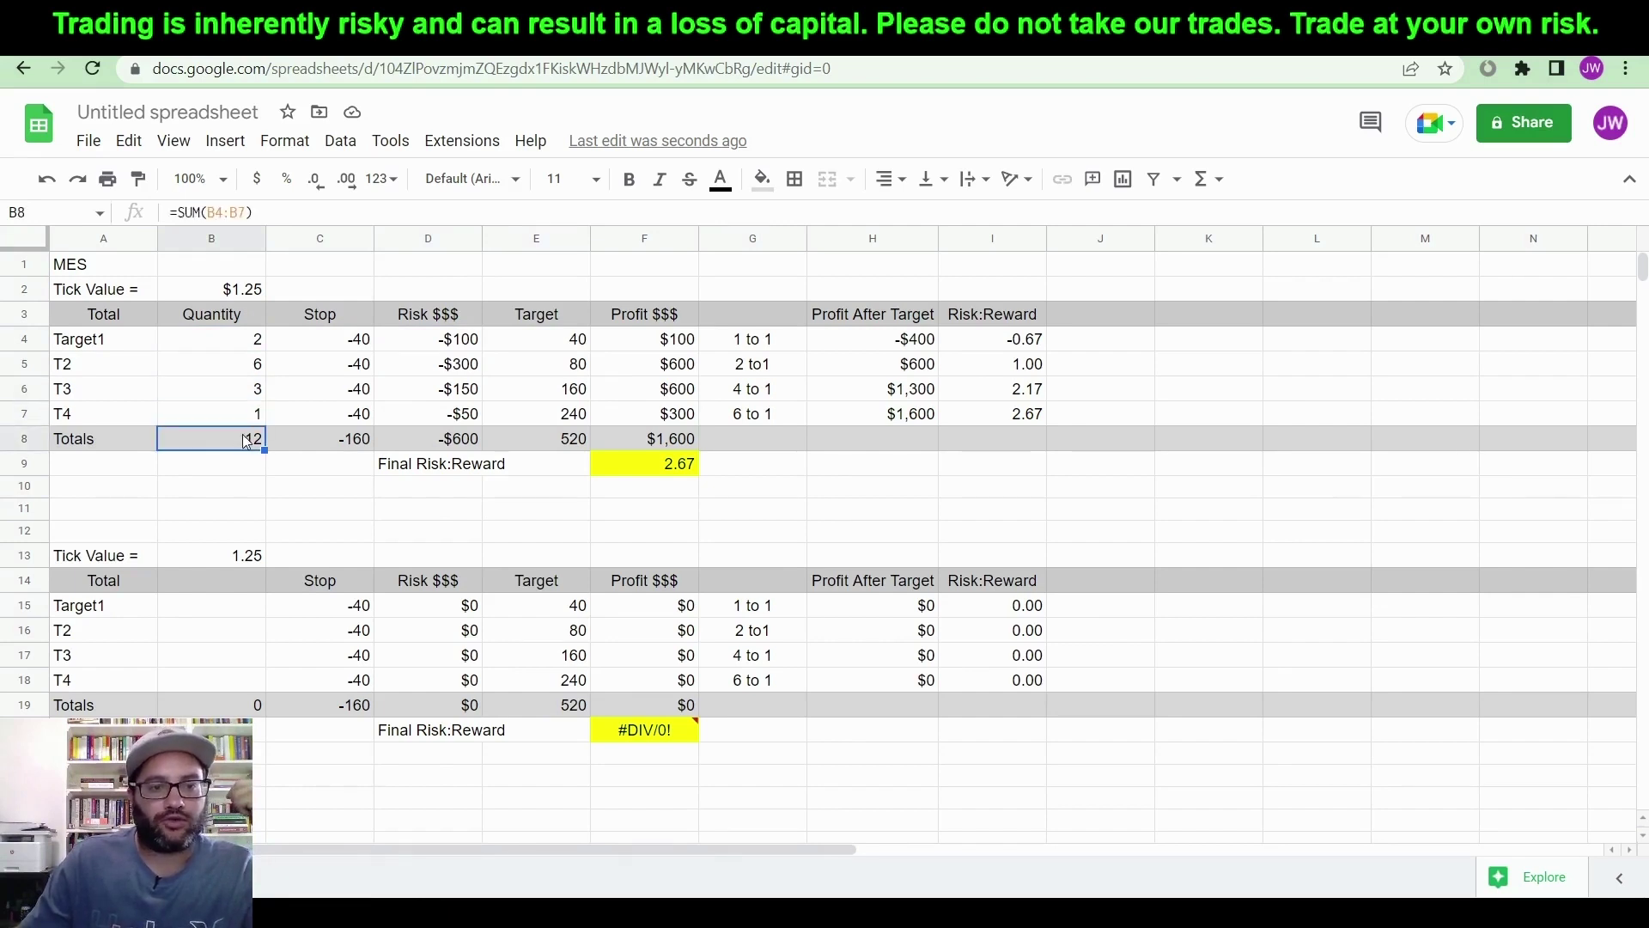
{"action": "left_click", "coordinate": [456, 443]}
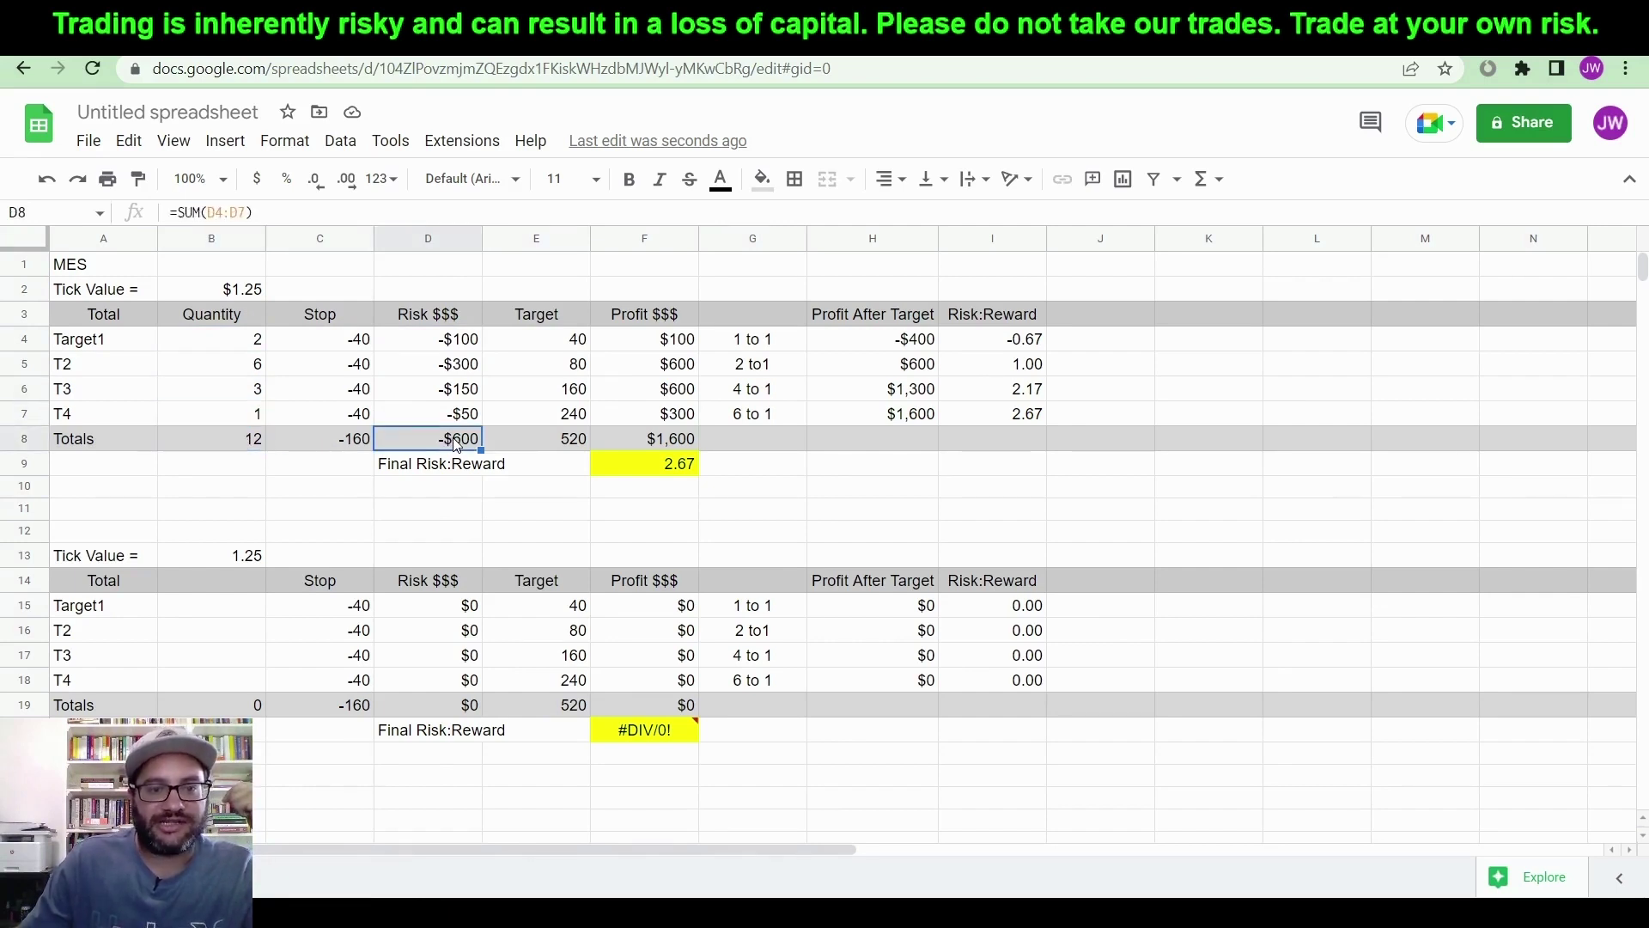
{"action": "left_click", "coordinate": [681, 442]}
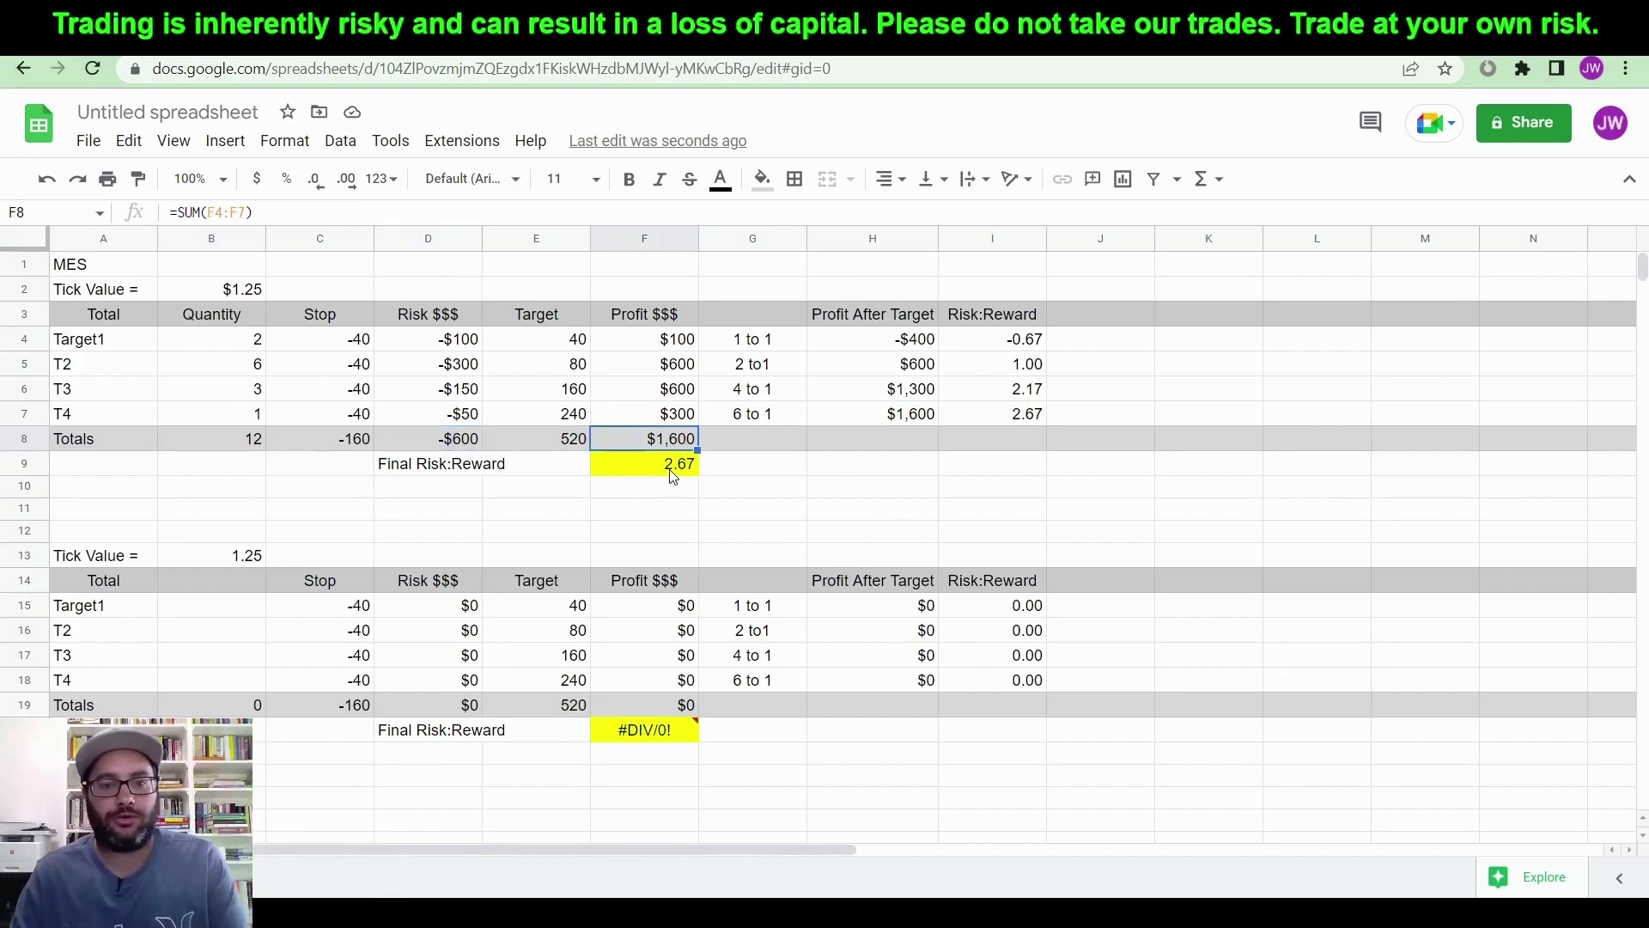
{"action": "left_click", "coordinate": [673, 475]}
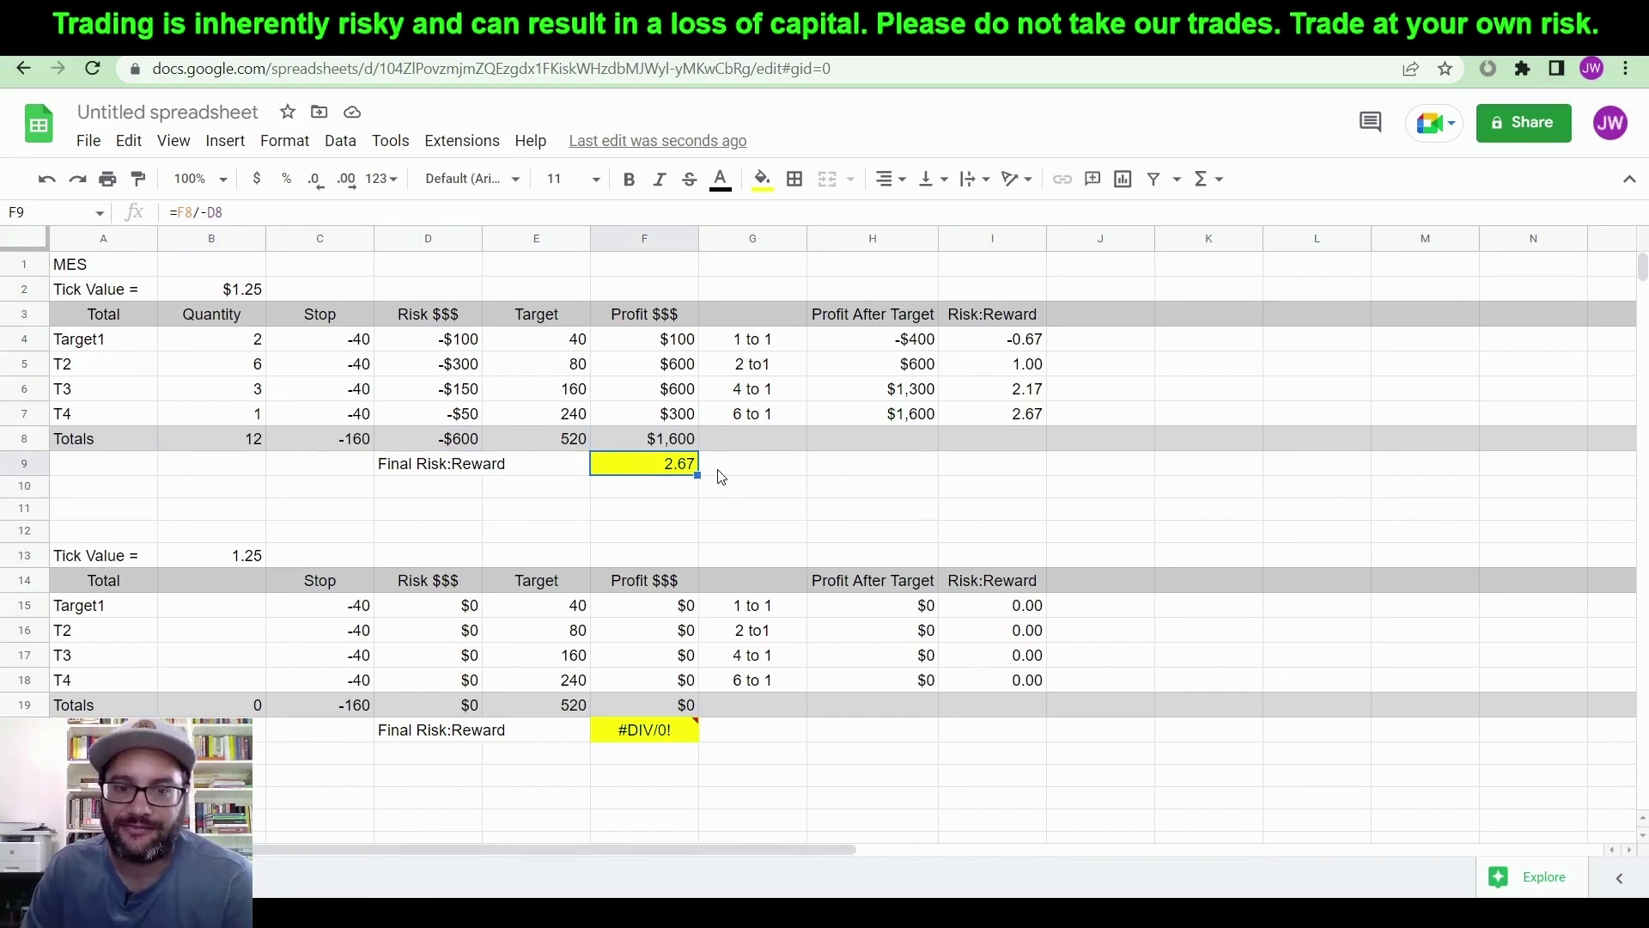
{"action": "left_click", "coordinate": [720, 476]}
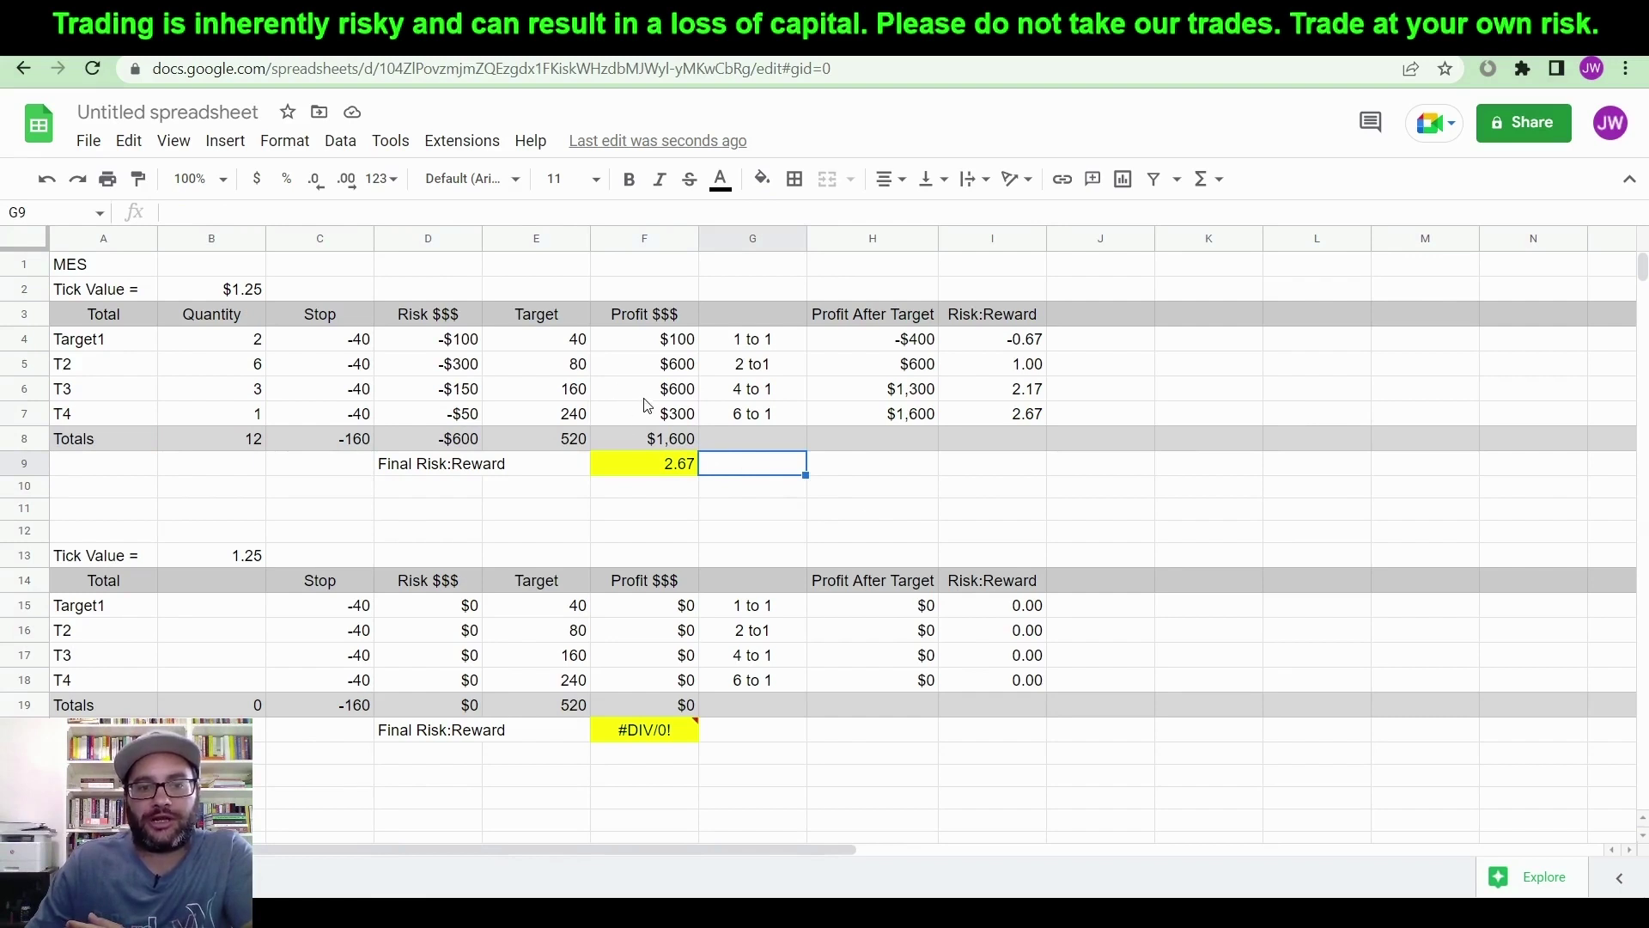
Step: Review each target's risk:reward ratio label, ending back on the F9 final ratio
{"action": "left_click", "coordinate": [750, 347]}
{"action": "left_click", "coordinate": [760, 372]}
{"action": "left_click", "coordinate": [756, 399]}
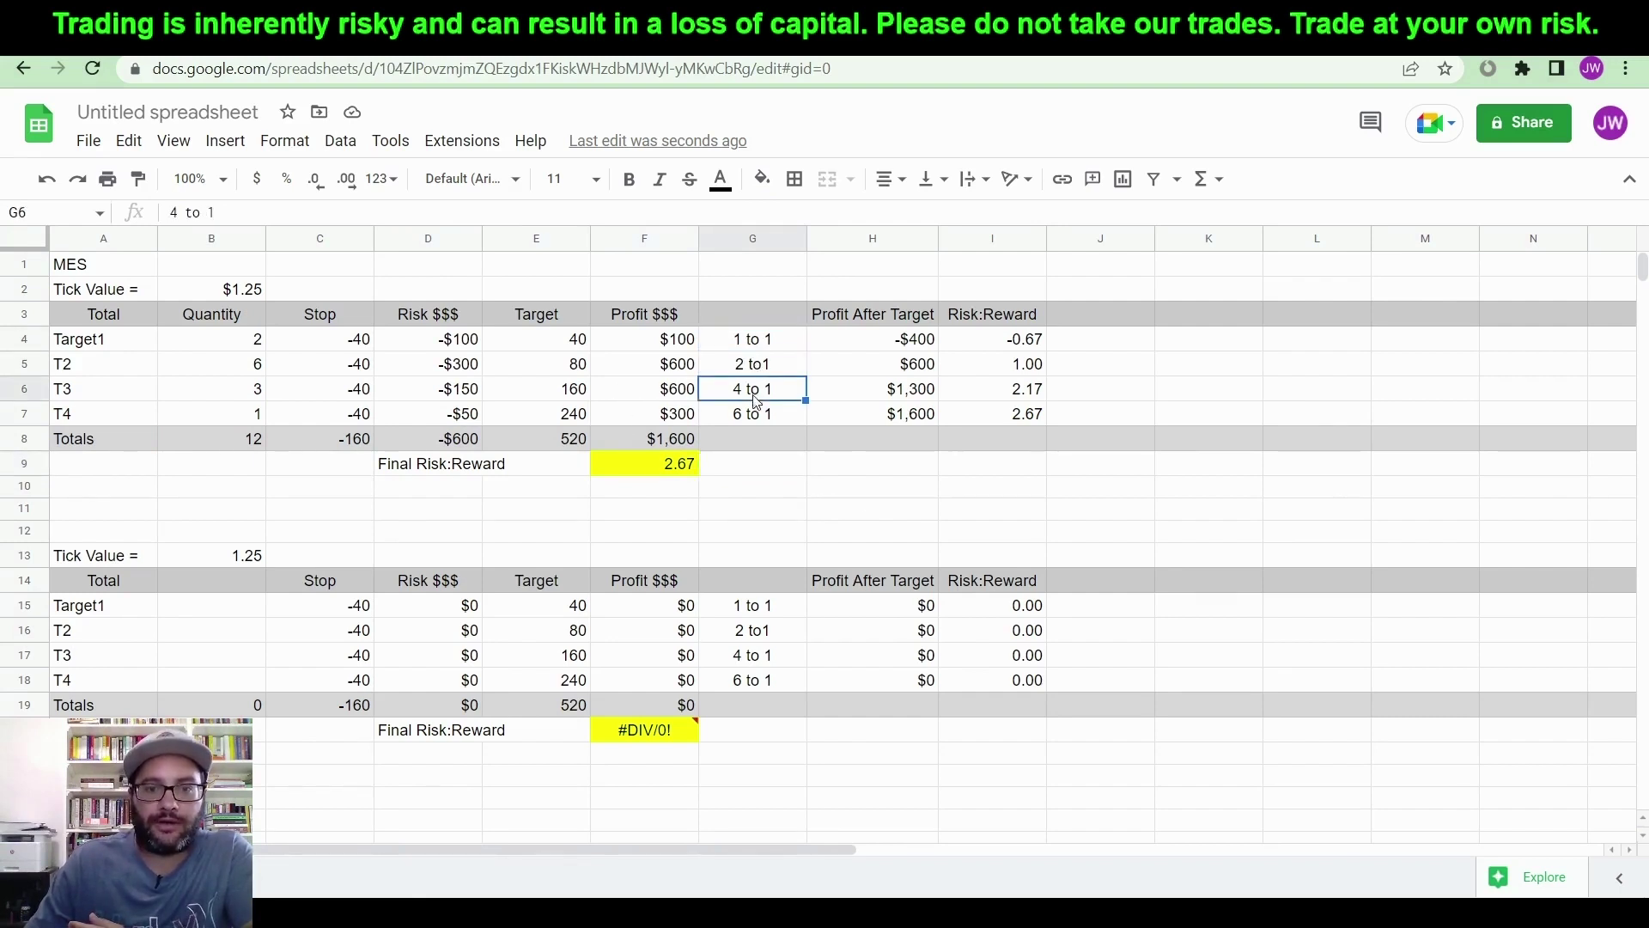
{"action": "left_click", "coordinate": [756, 415]}
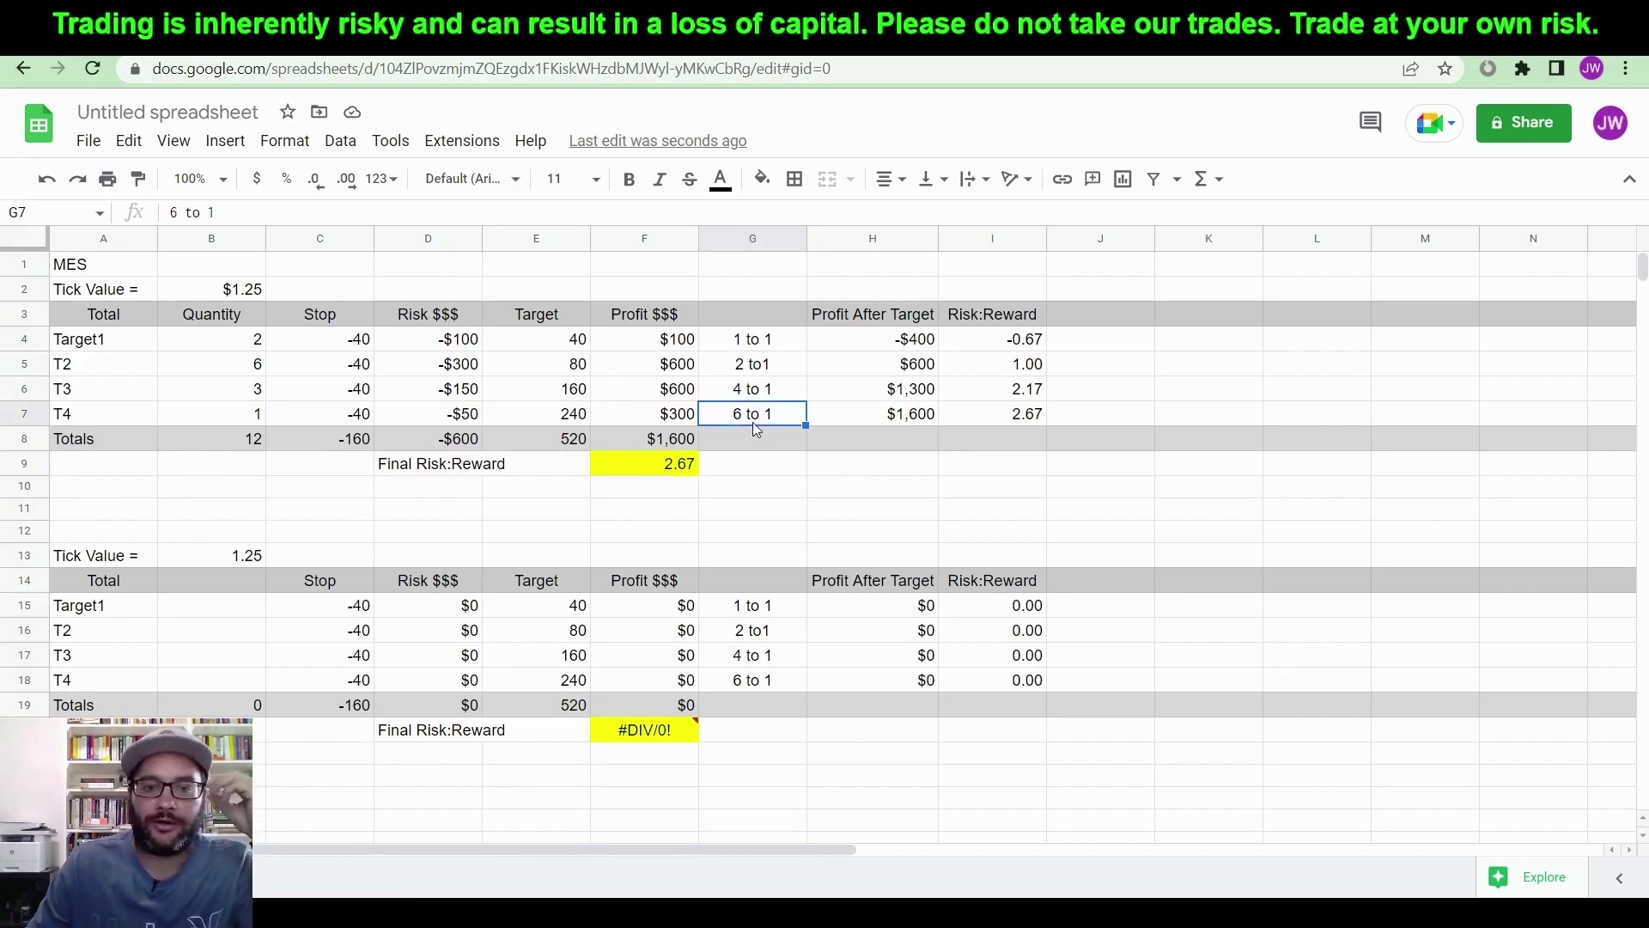
{"action": "left_click", "coordinate": [678, 472]}
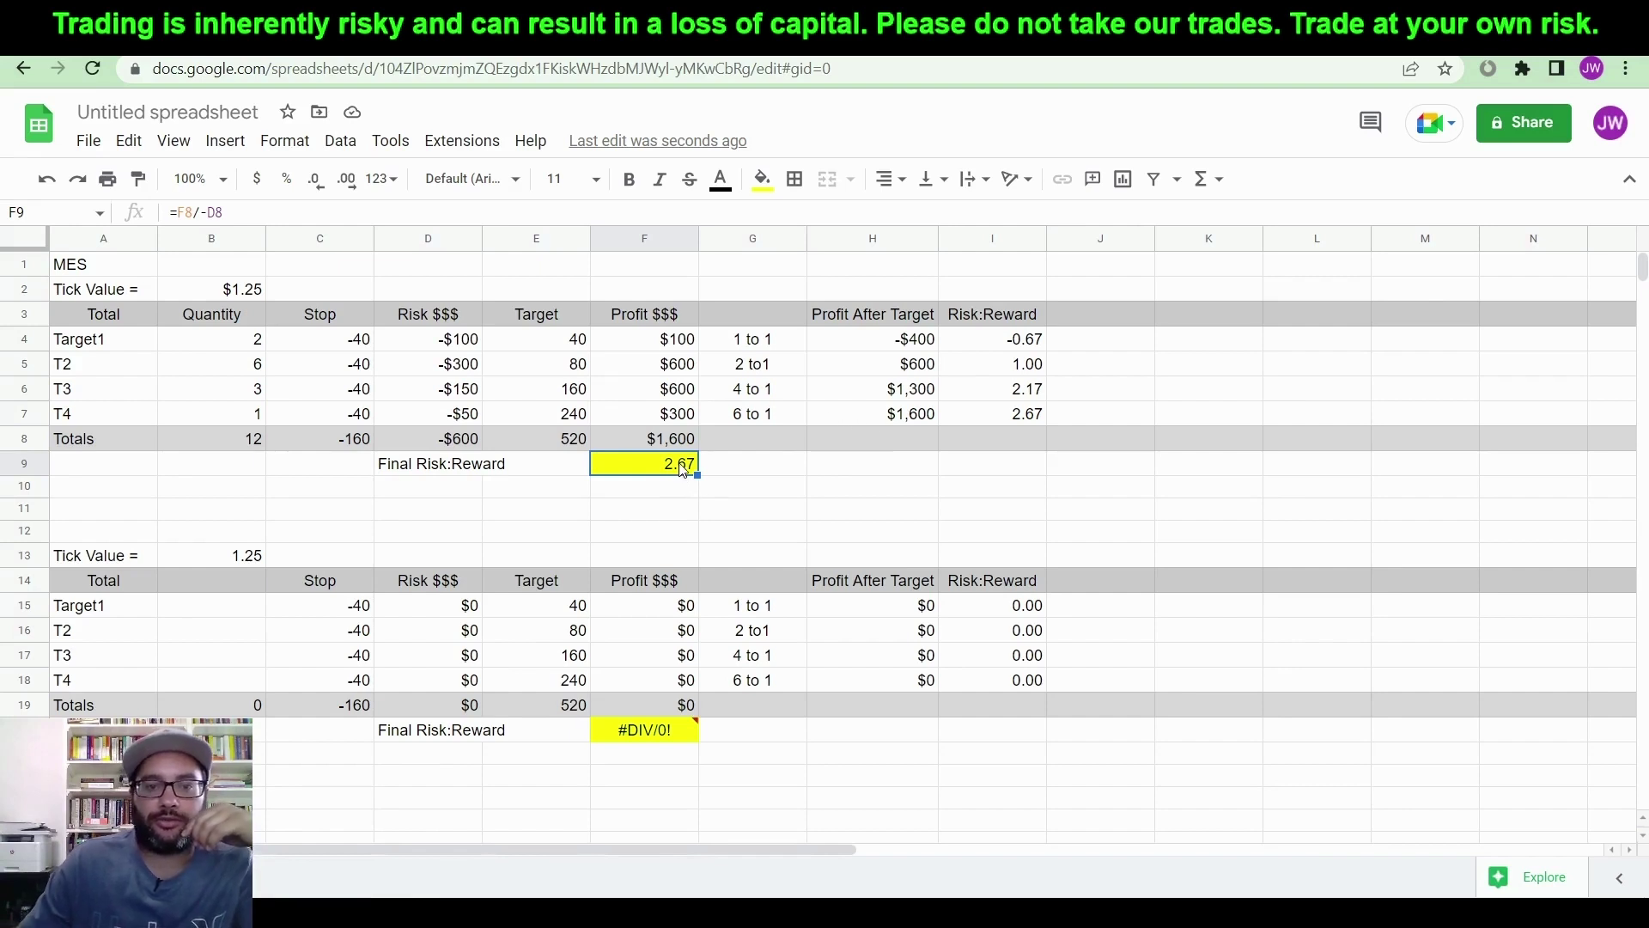
{"action": "left_click", "coordinate": [20, 390]}
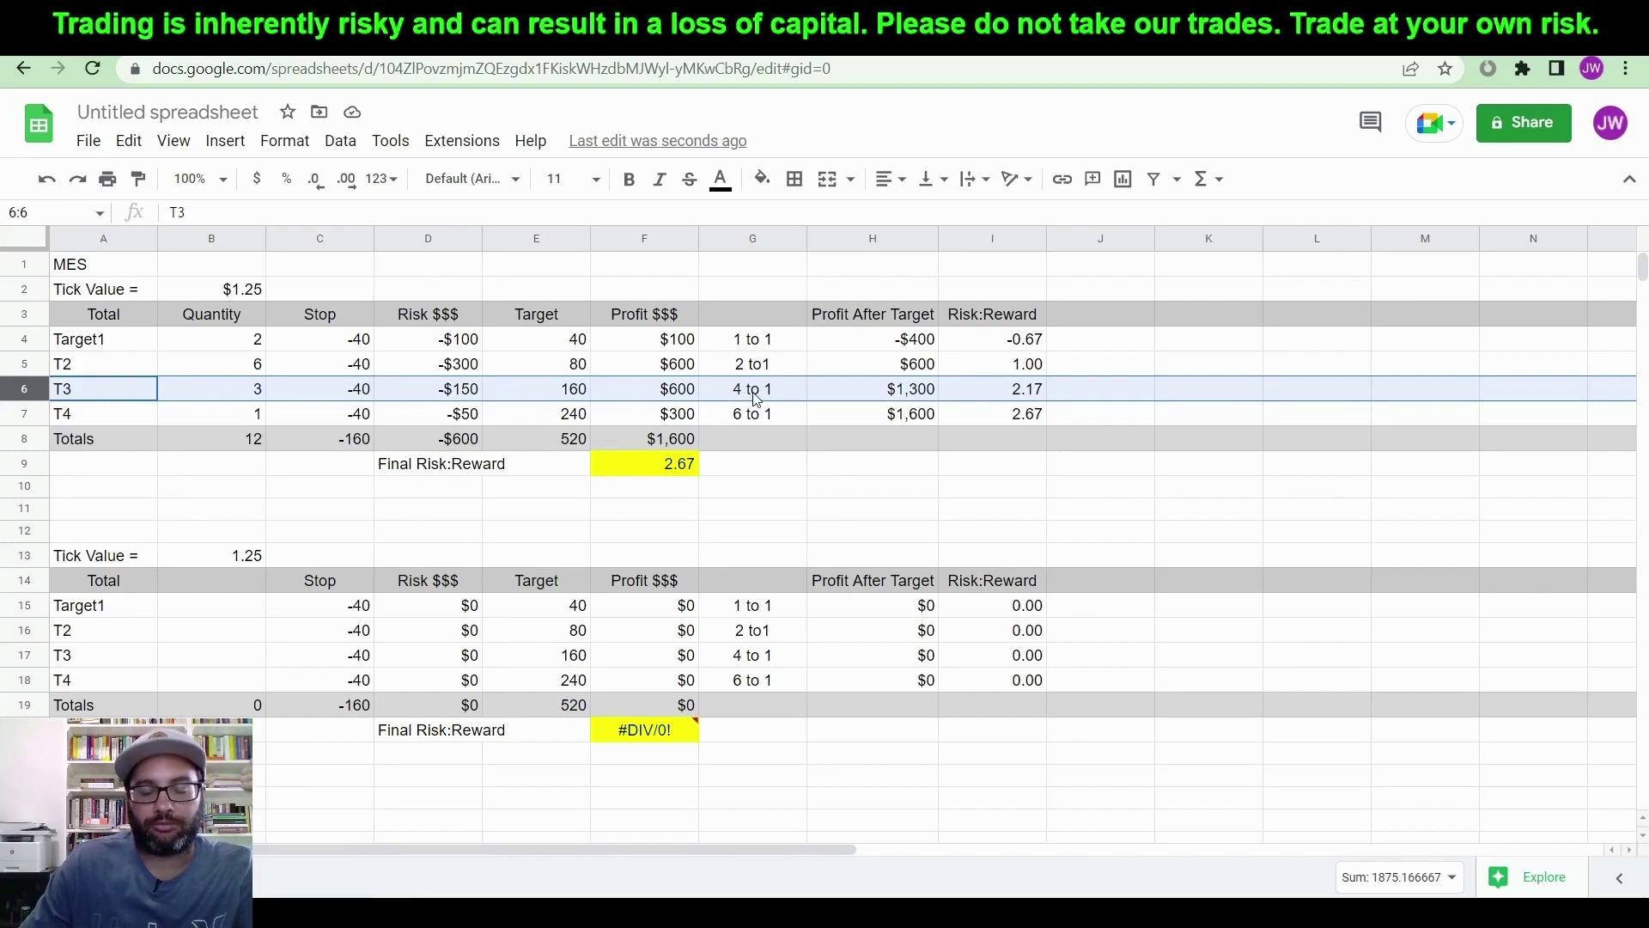
{"action": "left_click", "coordinate": [913, 399]}
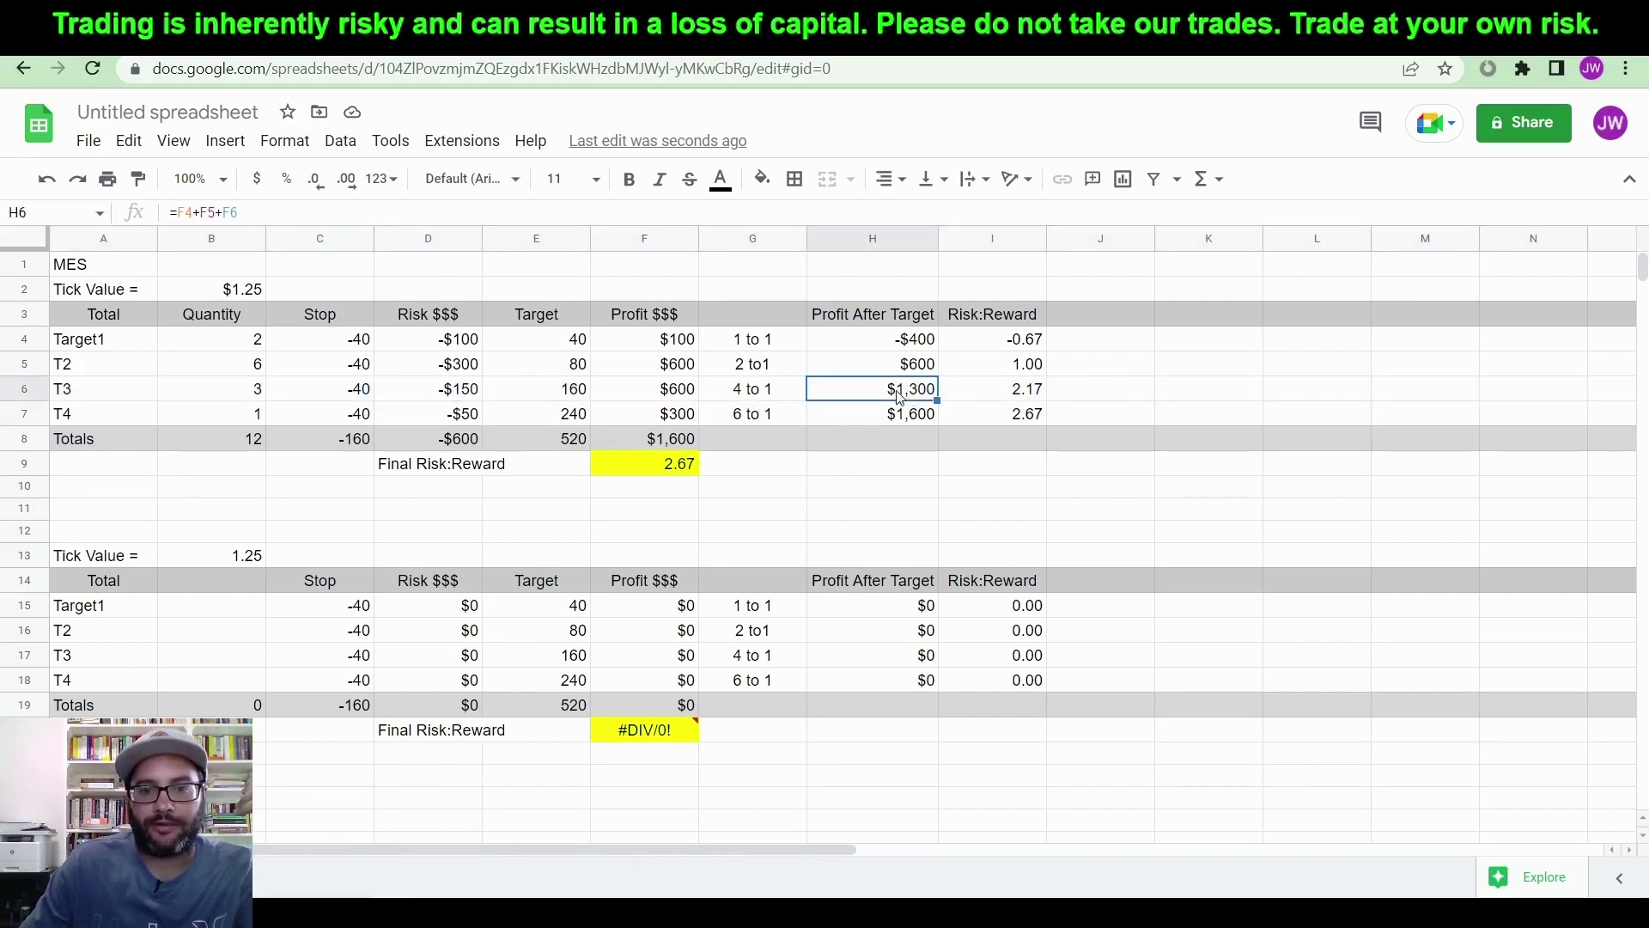
{"action": "left_click", "coordinate": [1024, 399]}
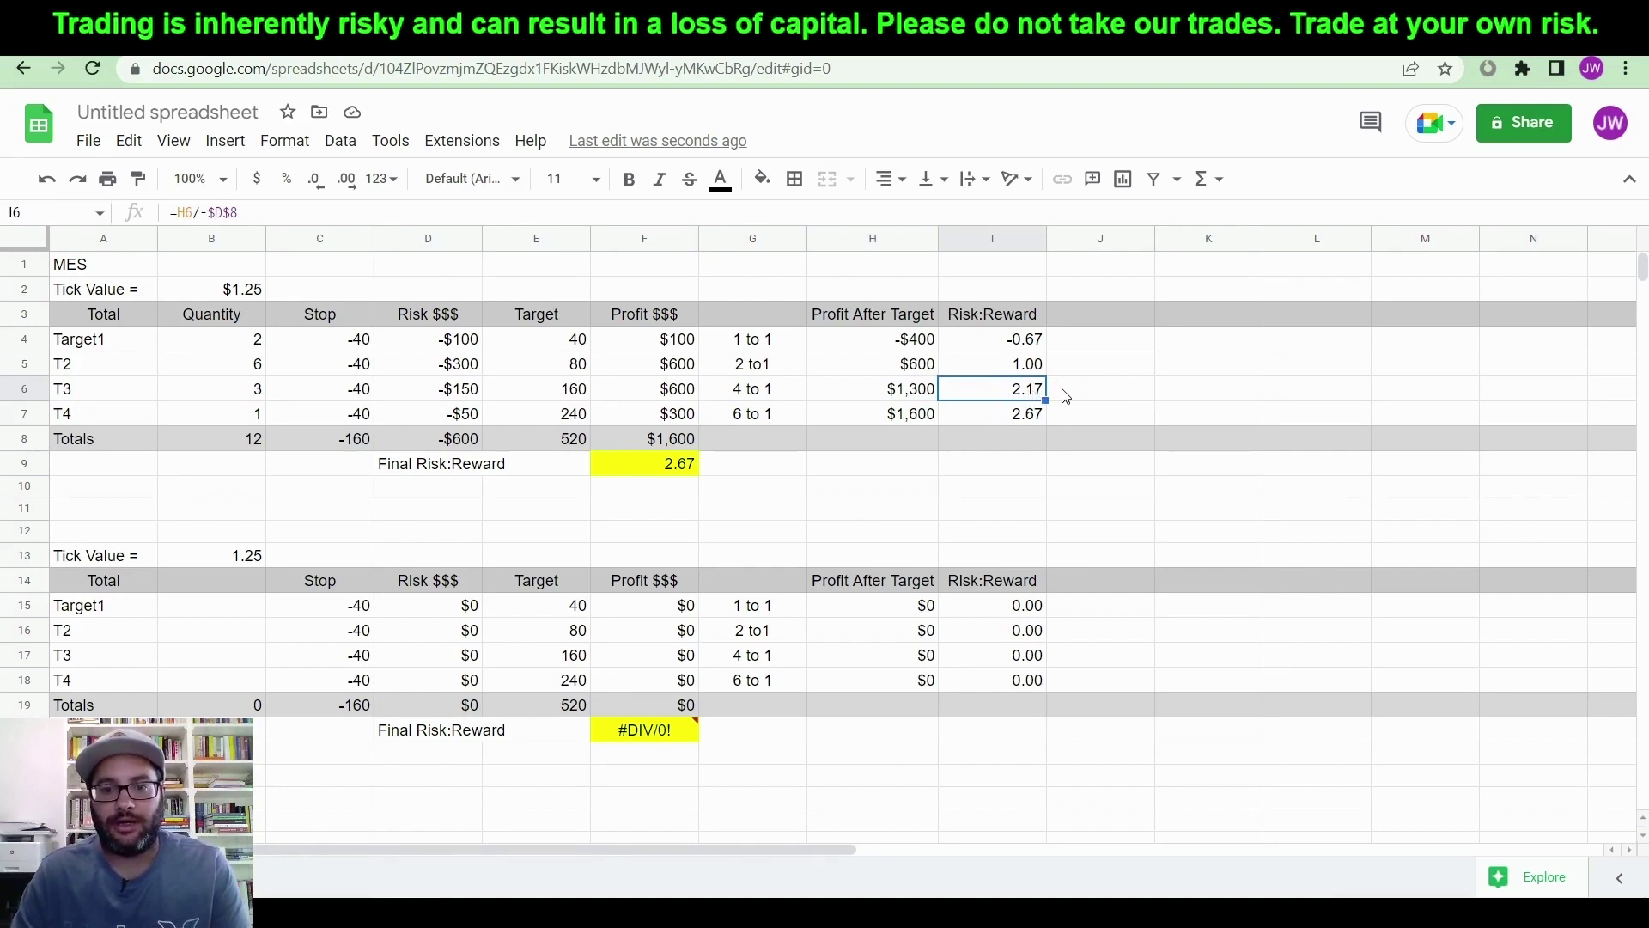
{"action": "left_click", "coordinate": [663, 470]}
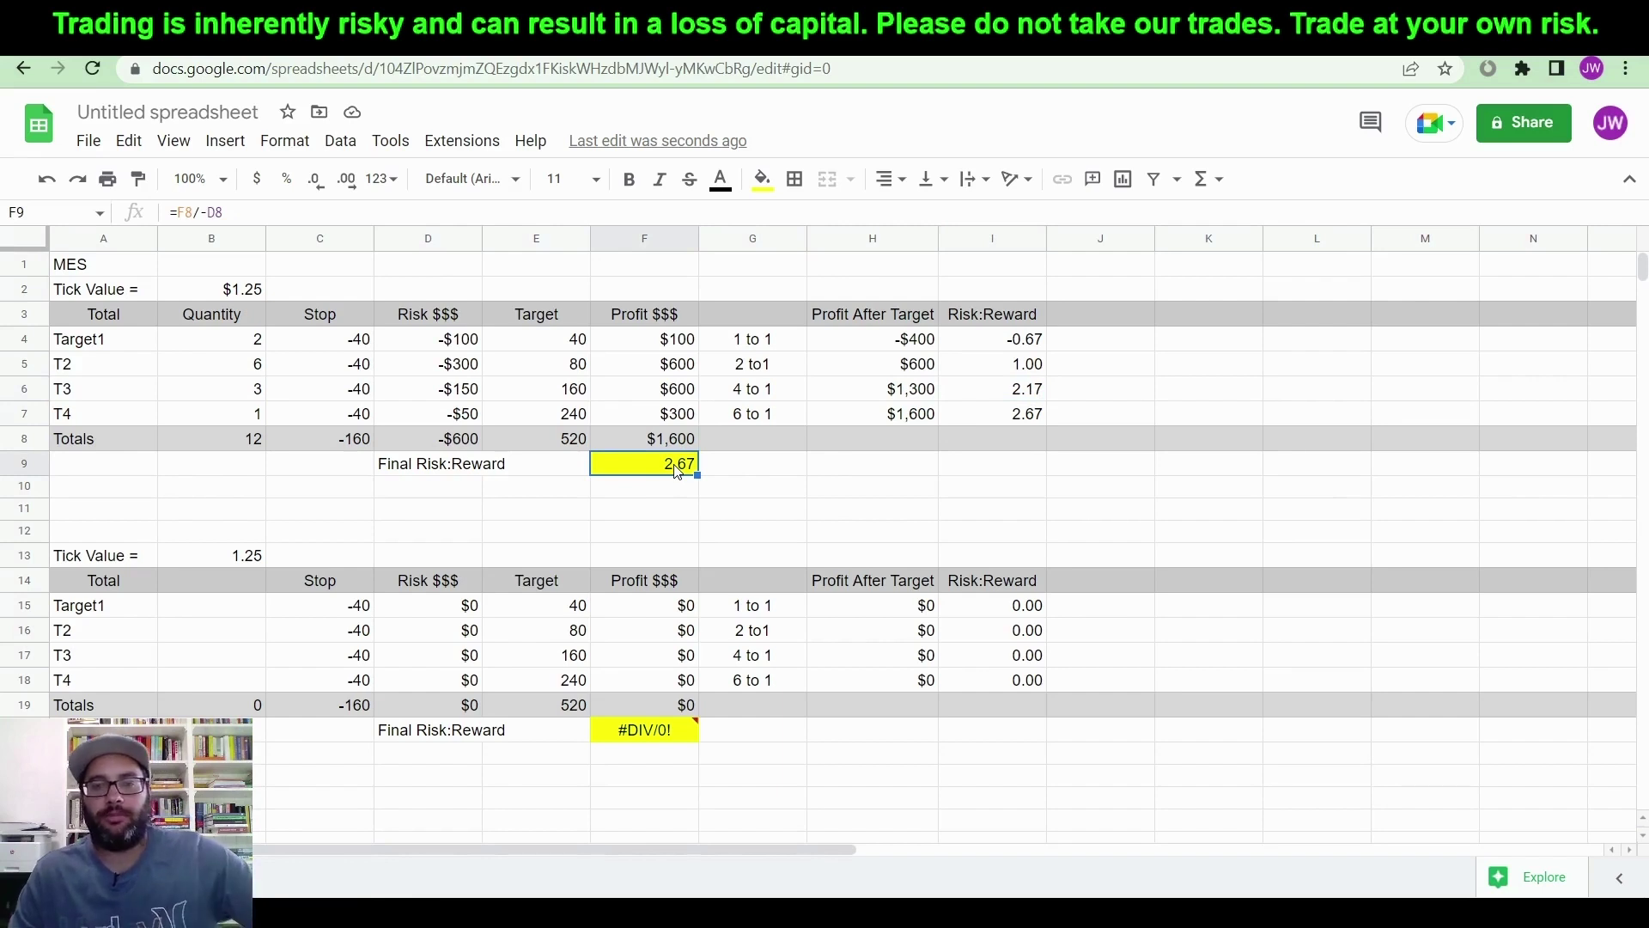
{"action": "left_click", "coordinate": [816, 471]}
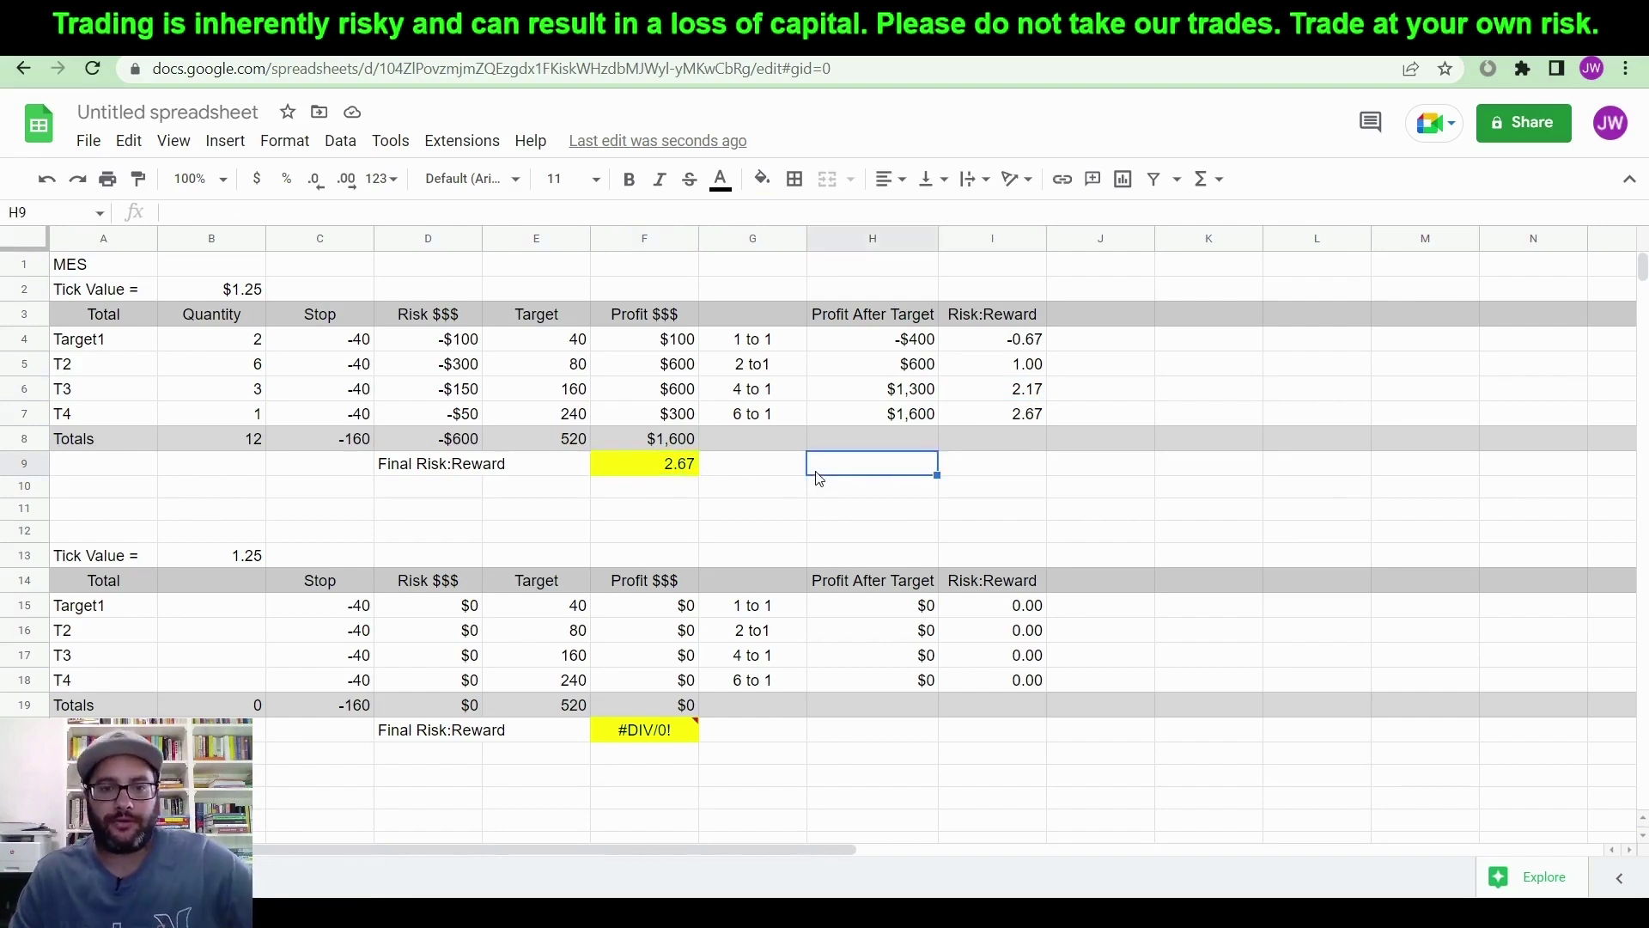
{"action": "left_click", "coordinate": [219, 584]}
{"action": "left_click", "coordinate": [221, 605]}
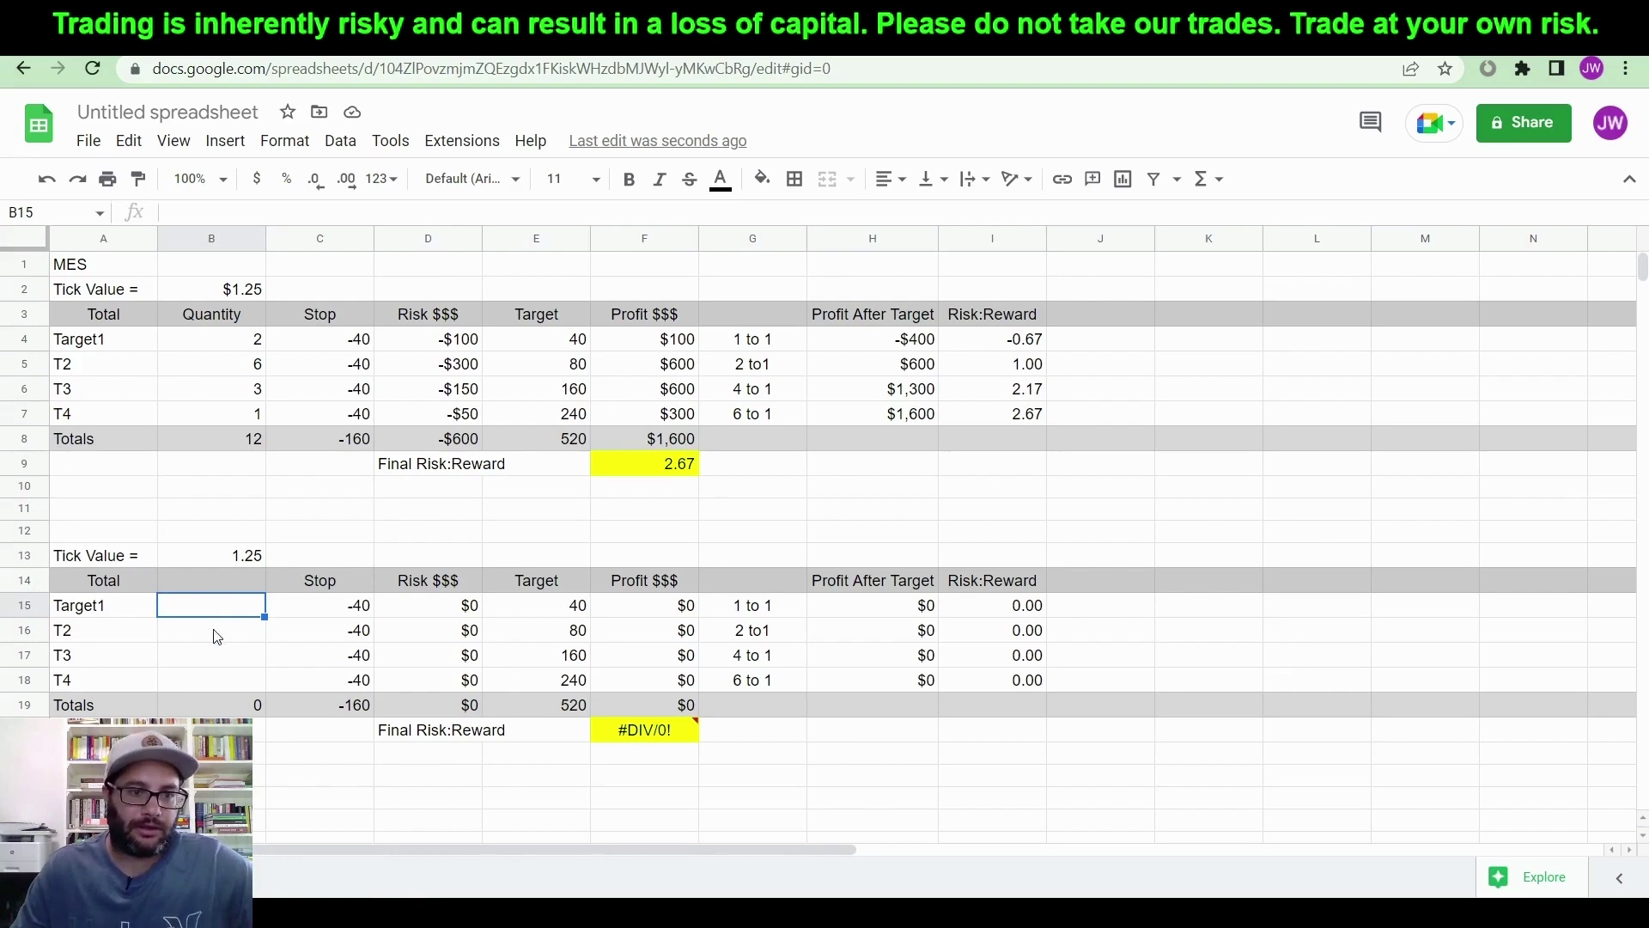
{"action": "left_click", "coordinate": [234, 343]}
{"action": "left_click", "coordinate": [244, 369]}
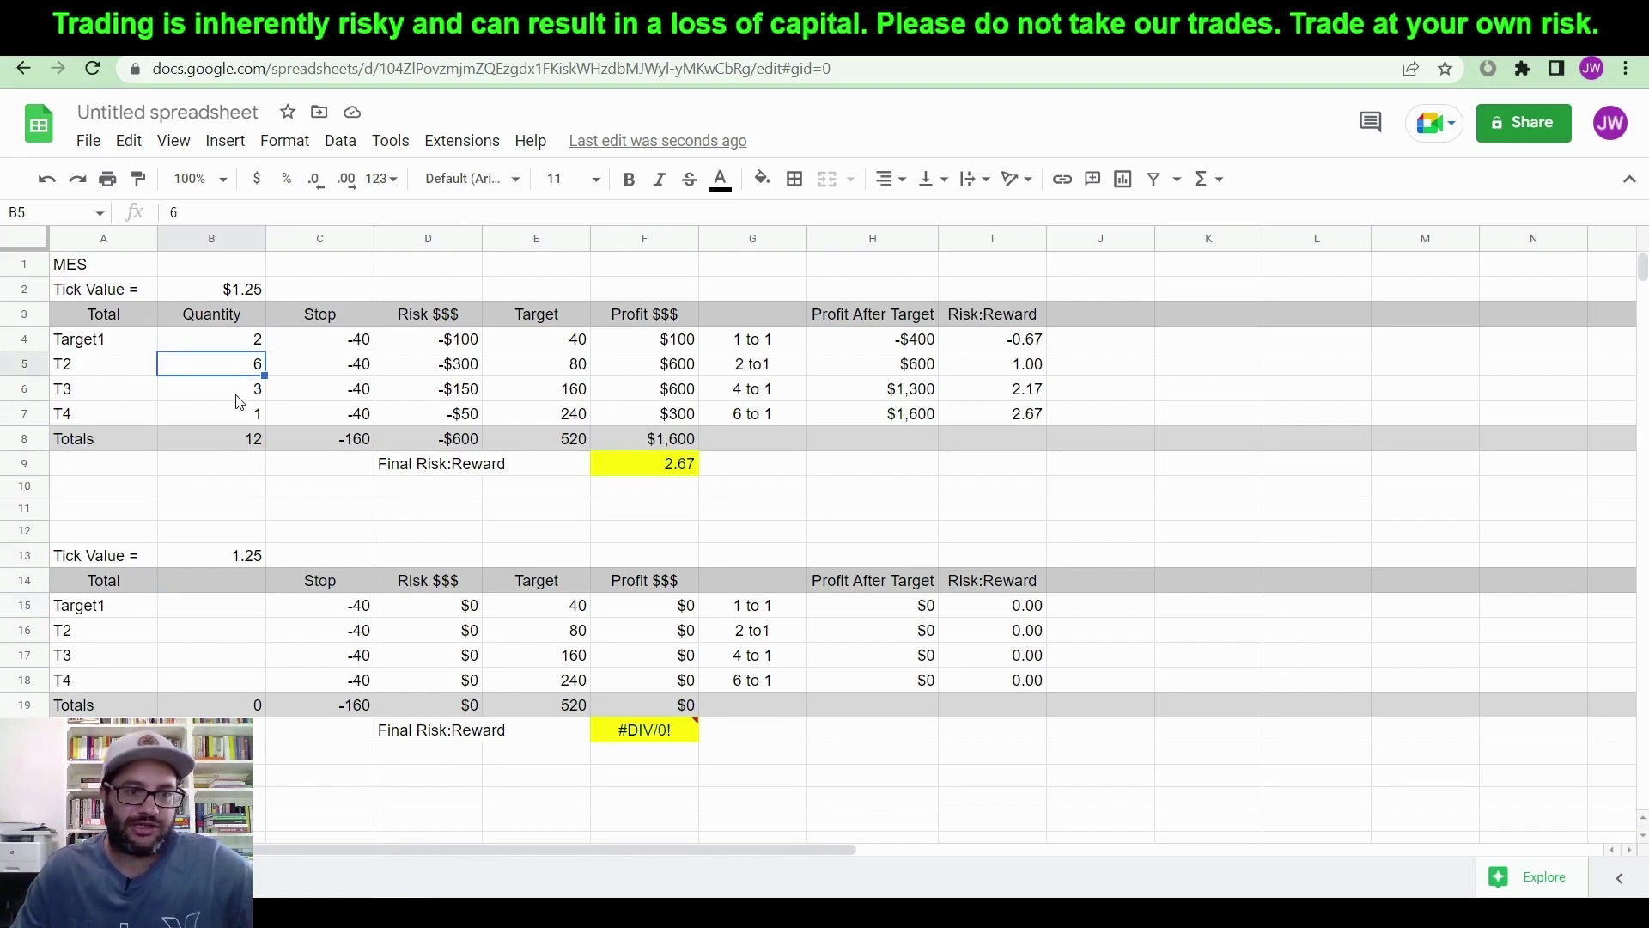
{"action": "left_click", "coordinate": [221, 611]}
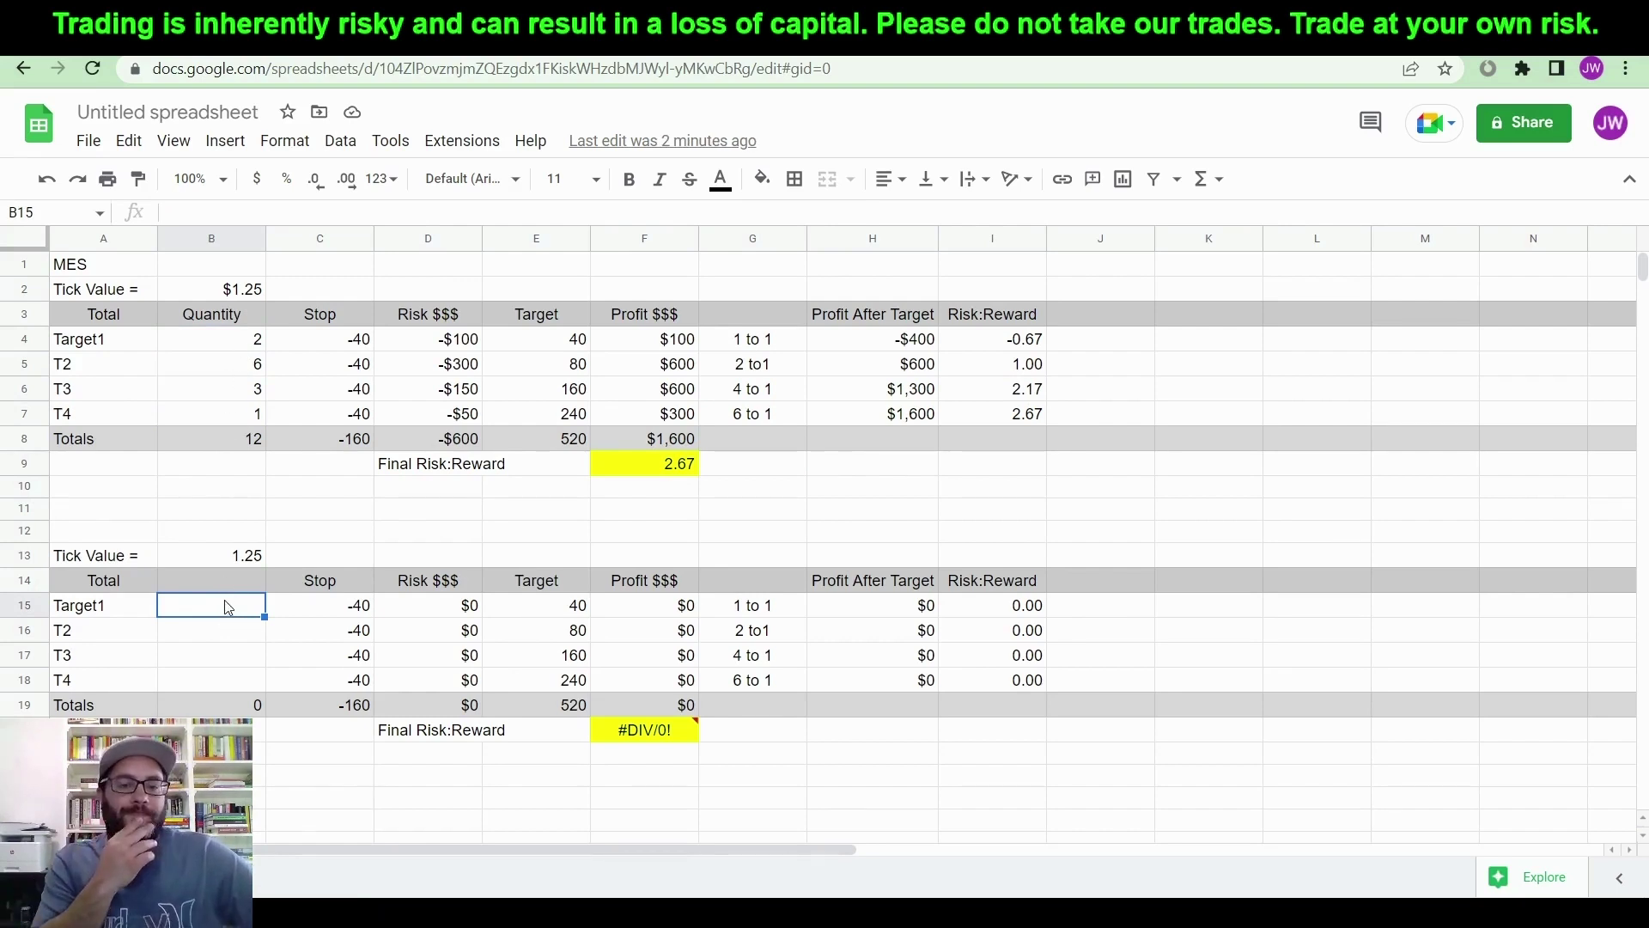
{"action": "left_click", "coordinate": [689, 468]}
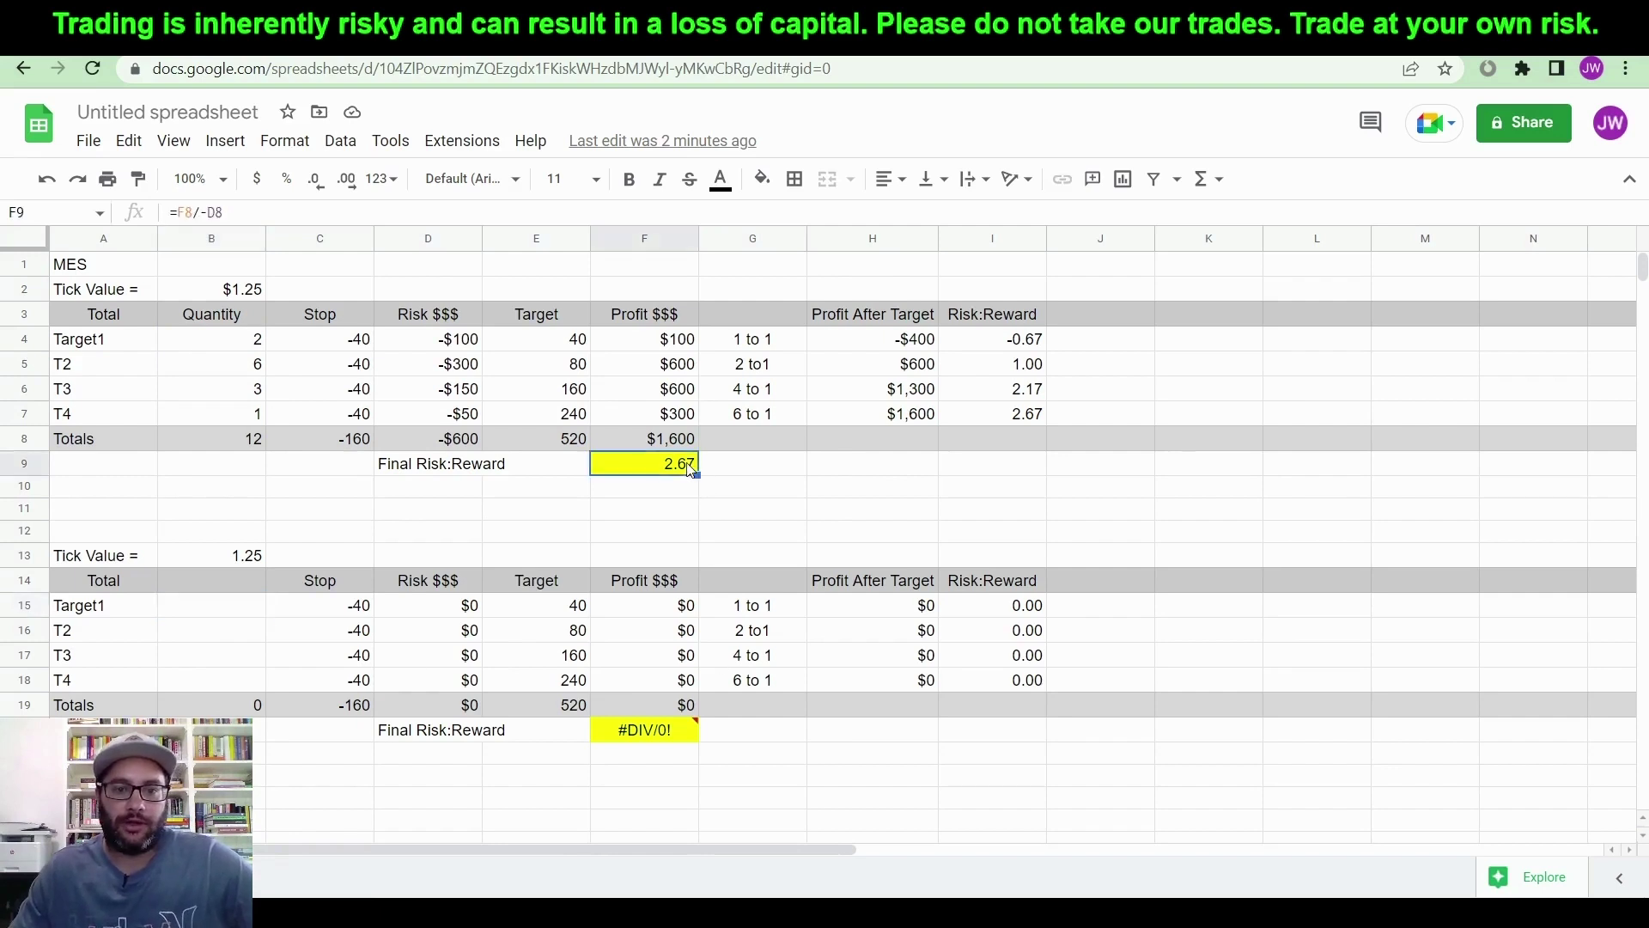
{"action": "left_click", "coordinate": [1037, 393]}
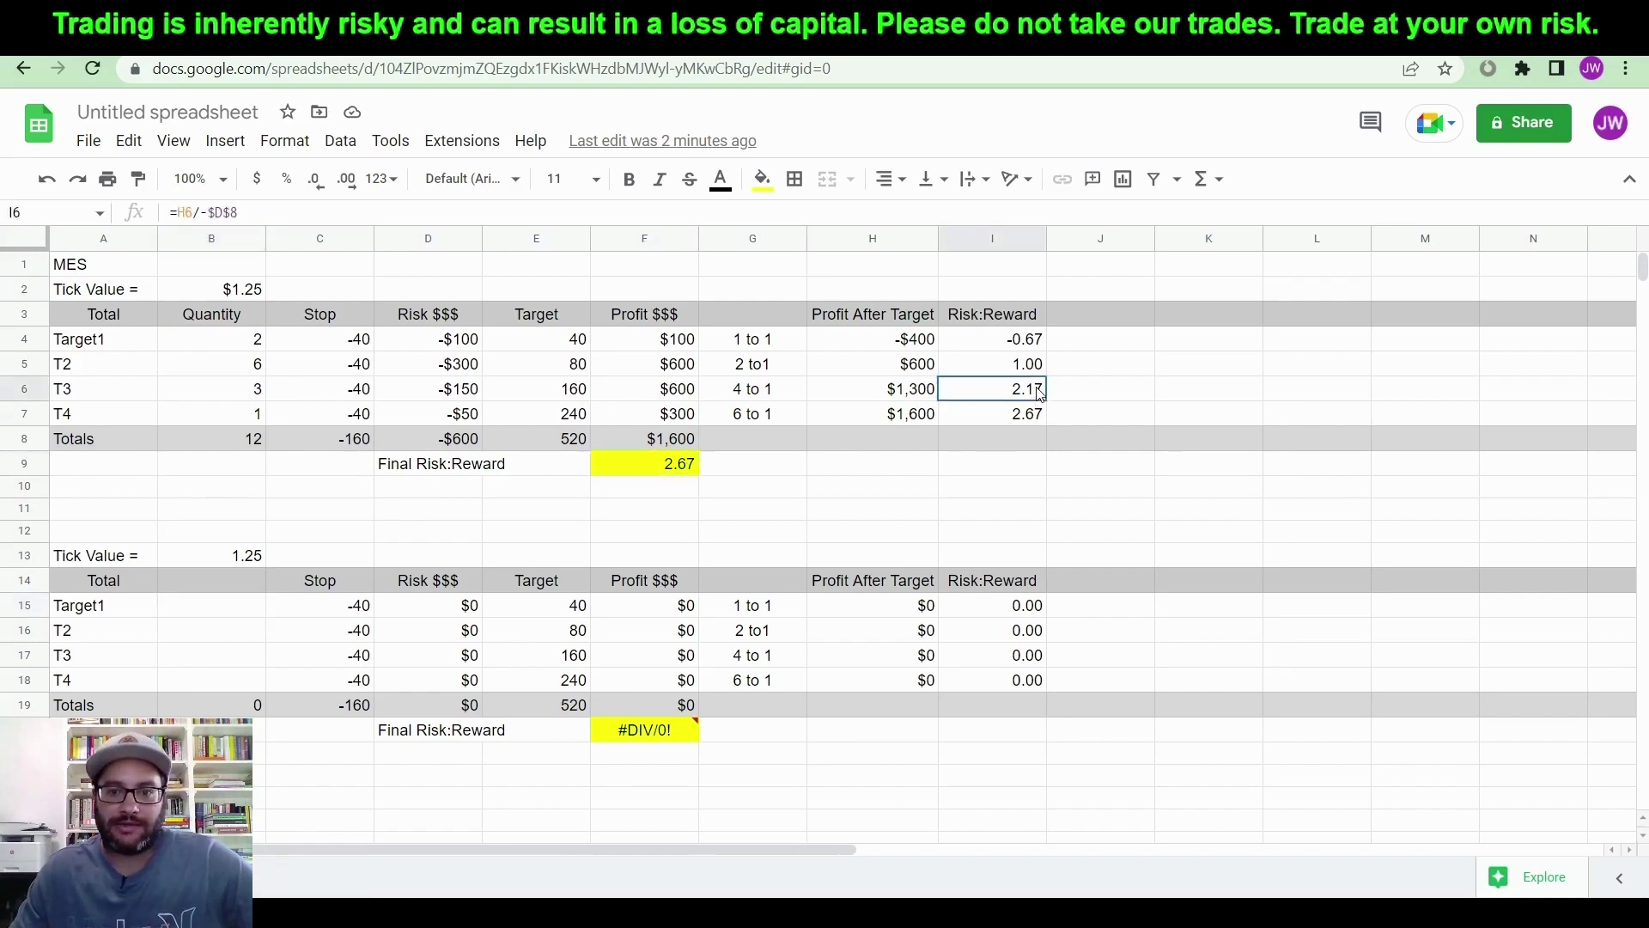
Step: Fill the T3 risk:reward cells I6 and I17 yellow
{"action": "left_click", "coordinate": [762, 179]}
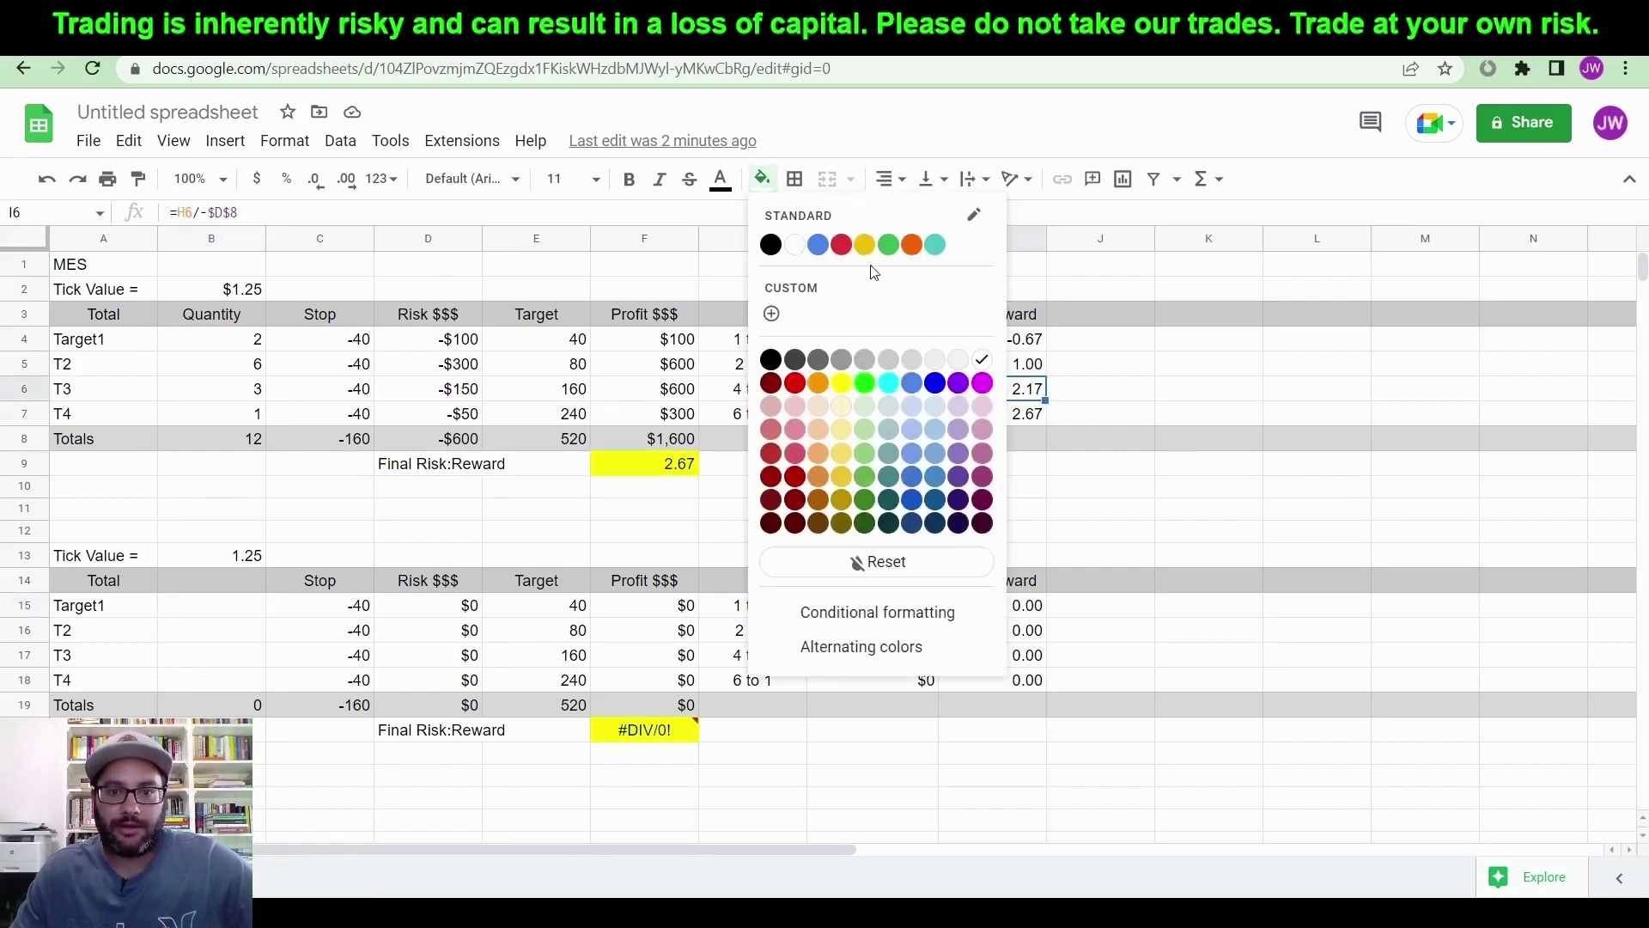
{"action": "left_click", "coordinate": [844, 387]}
{"action": "left_click", "coordinate": [1039, 653]}
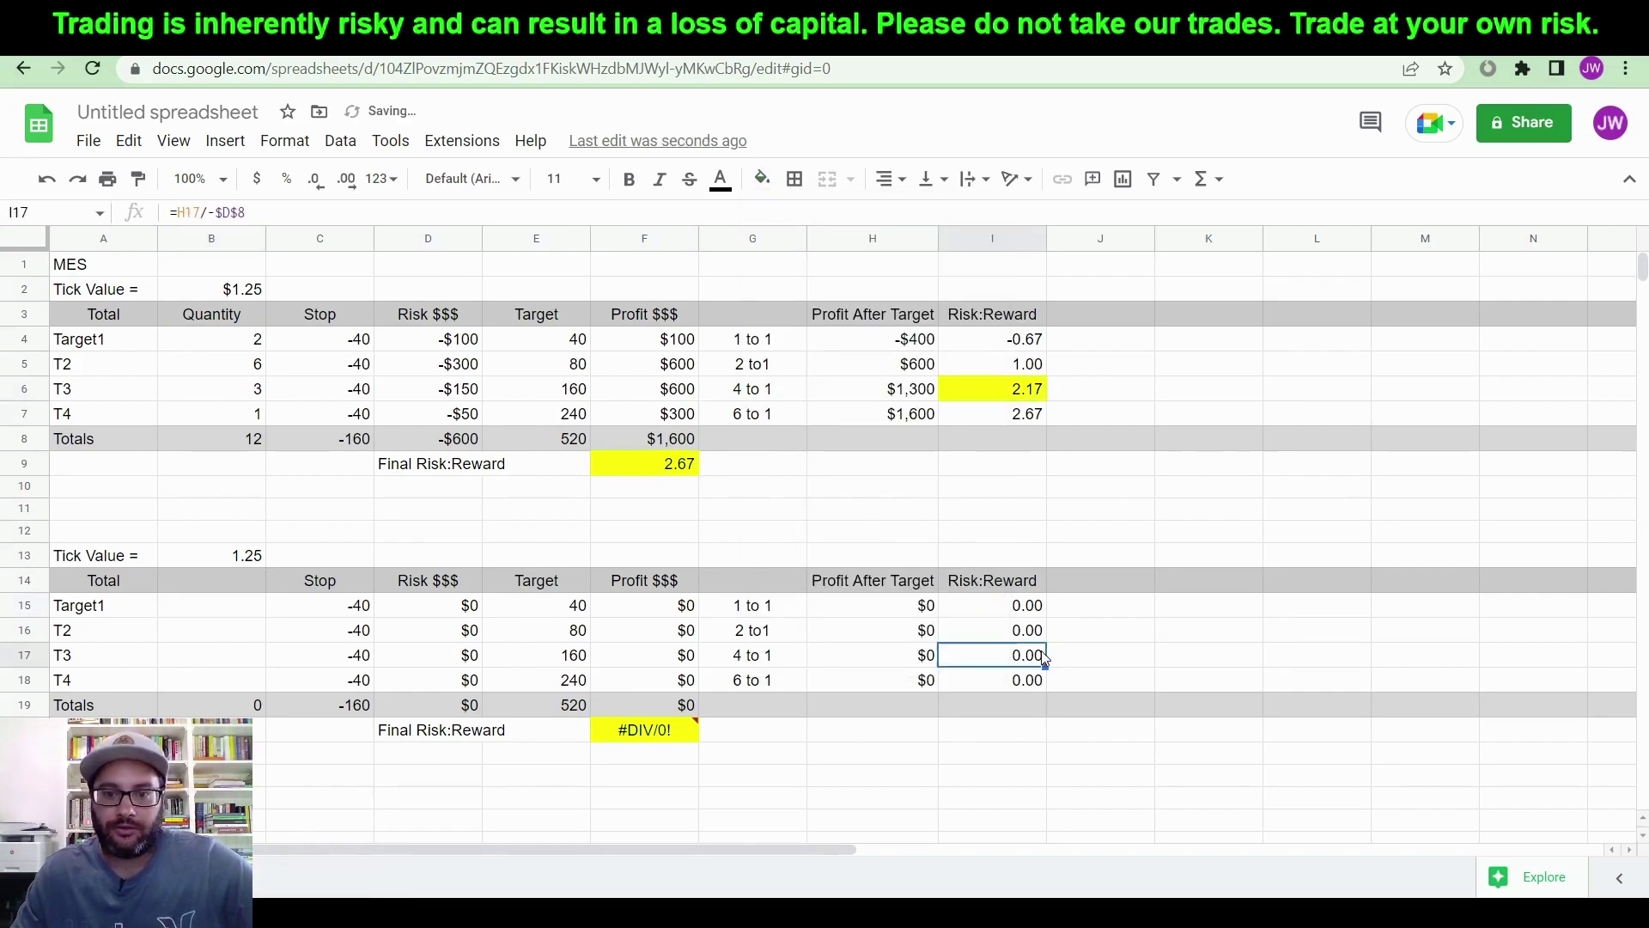
{"action": "left_click", "coordinate": [762, 179]}
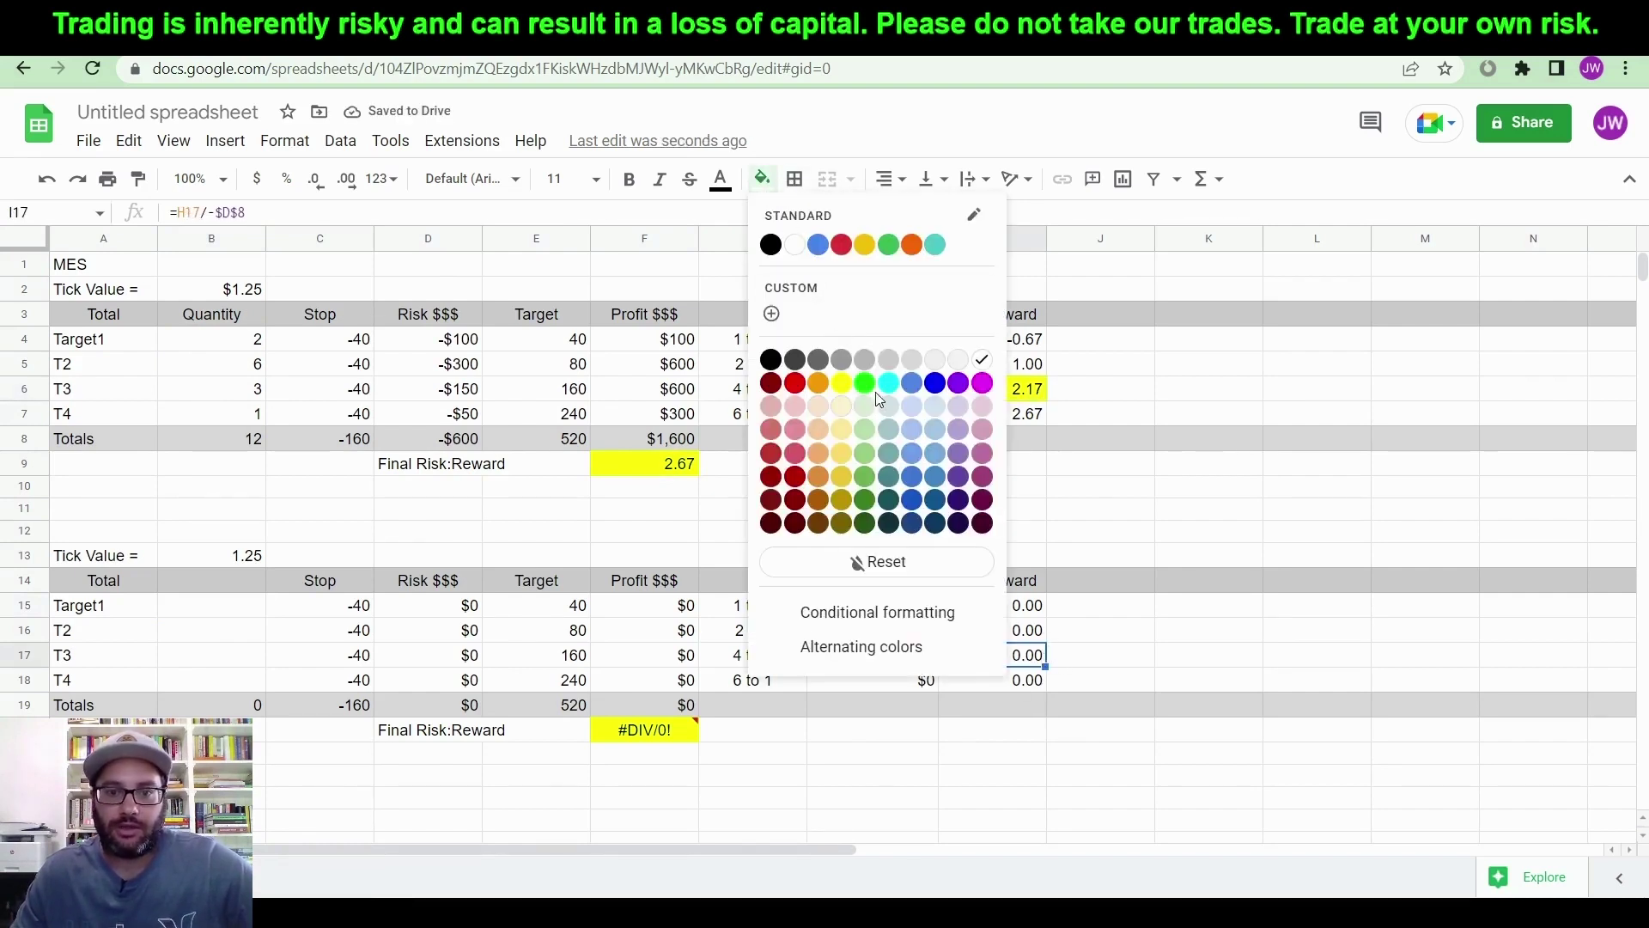
{"action": "left_click", "coordinate": [843, 384]}
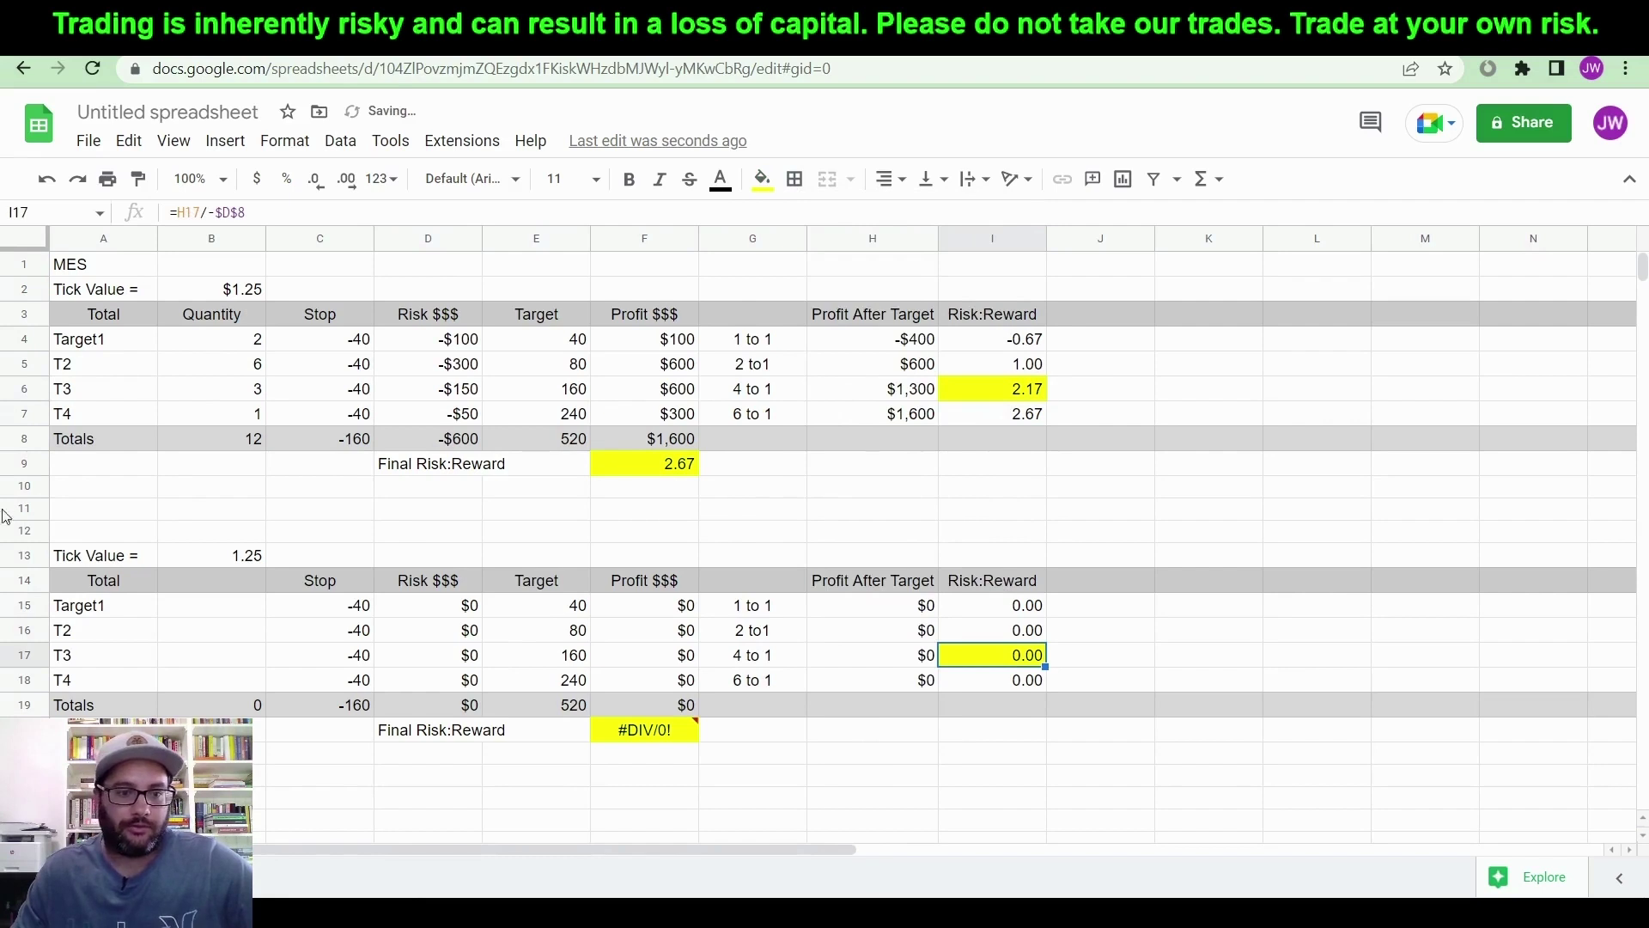
Step: Enter a Target1 quantity of 1 in cell B15
{"action": "left_click", "coordinate": [203, 615]}
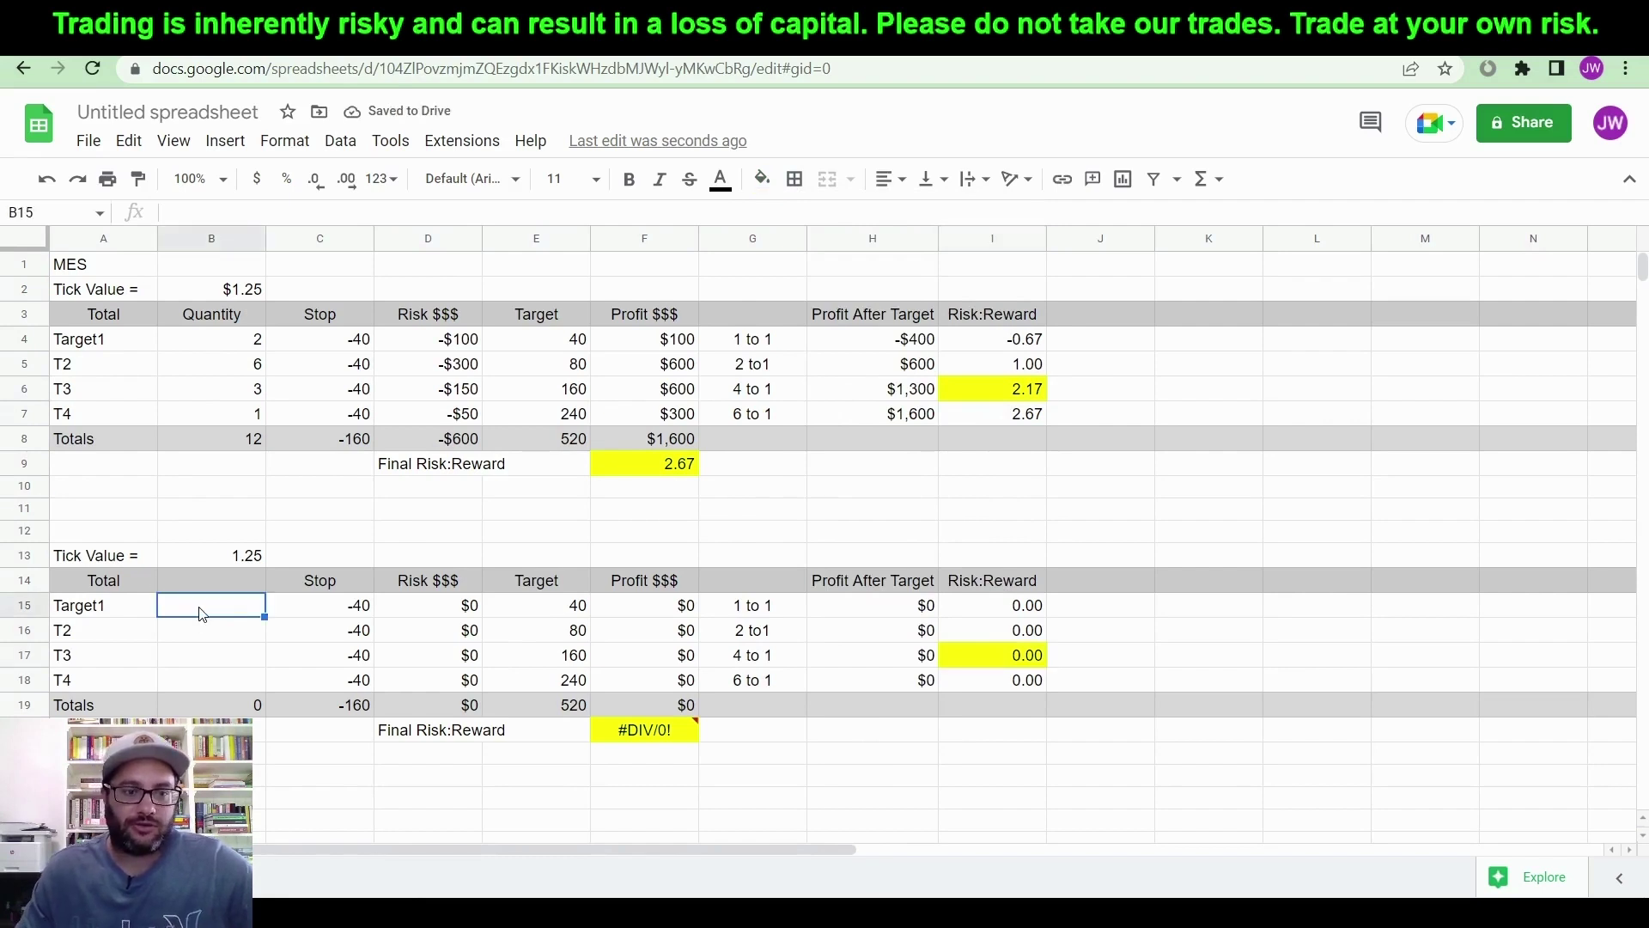
{"action": "type", "text": "1"}
{"action": "key", "text": "Return"}
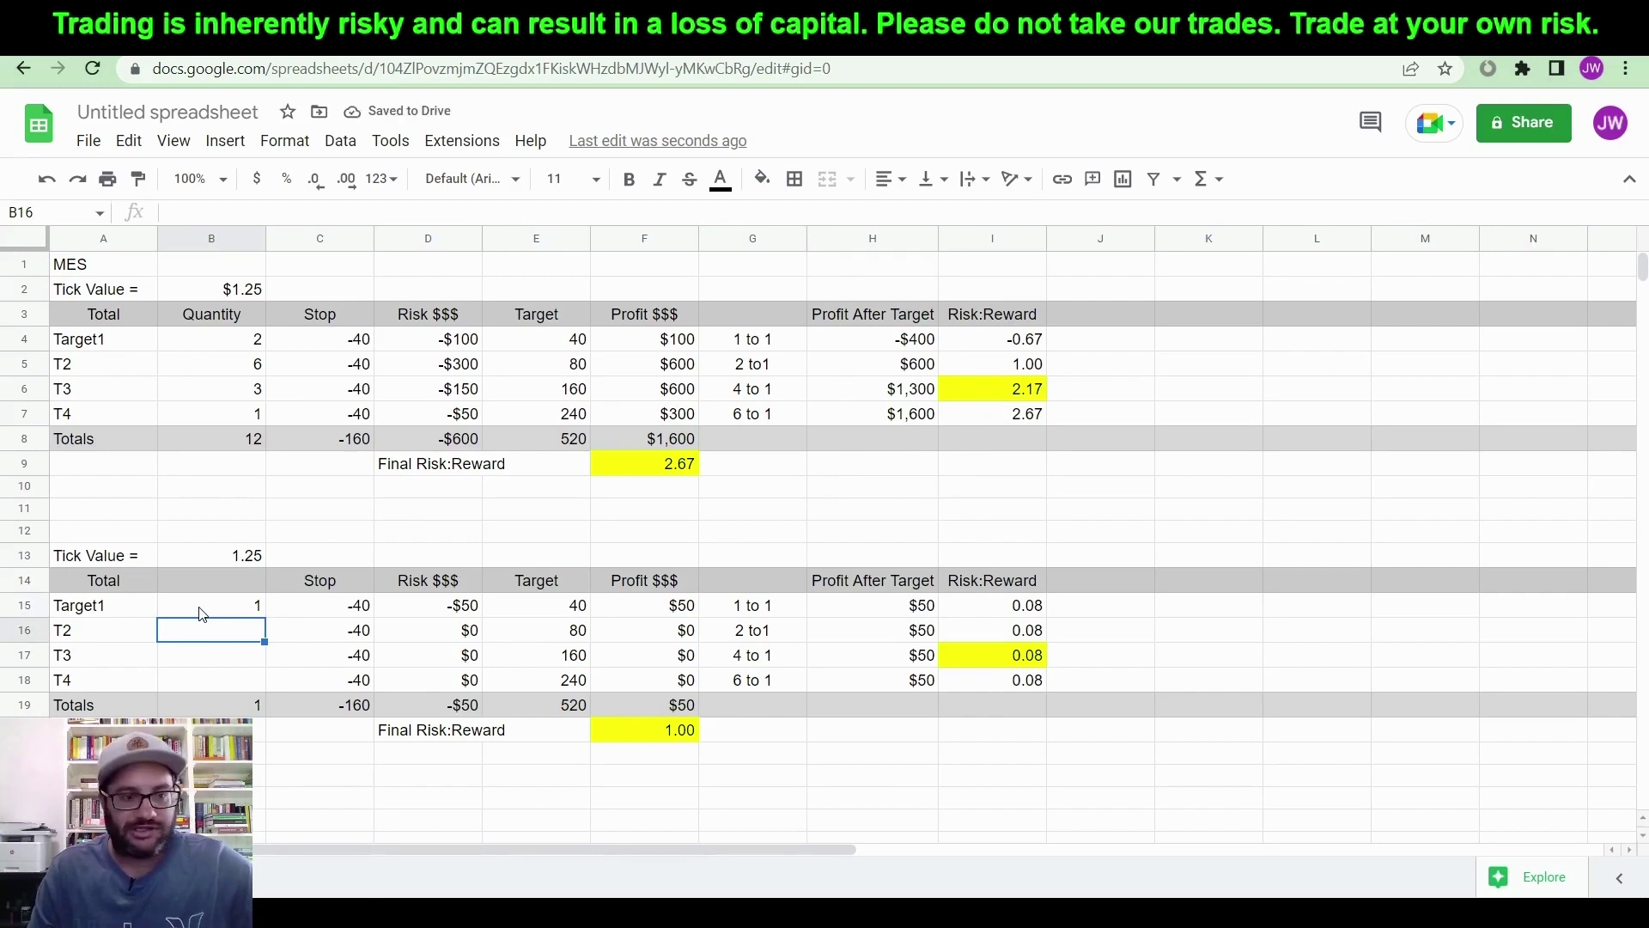
Step: Enter quantities 6, 4 and 1 for T2, T3 and T4 in B16–B18
{"action": "type", "text": "6"}
{"action": "key", "text": "Return"}
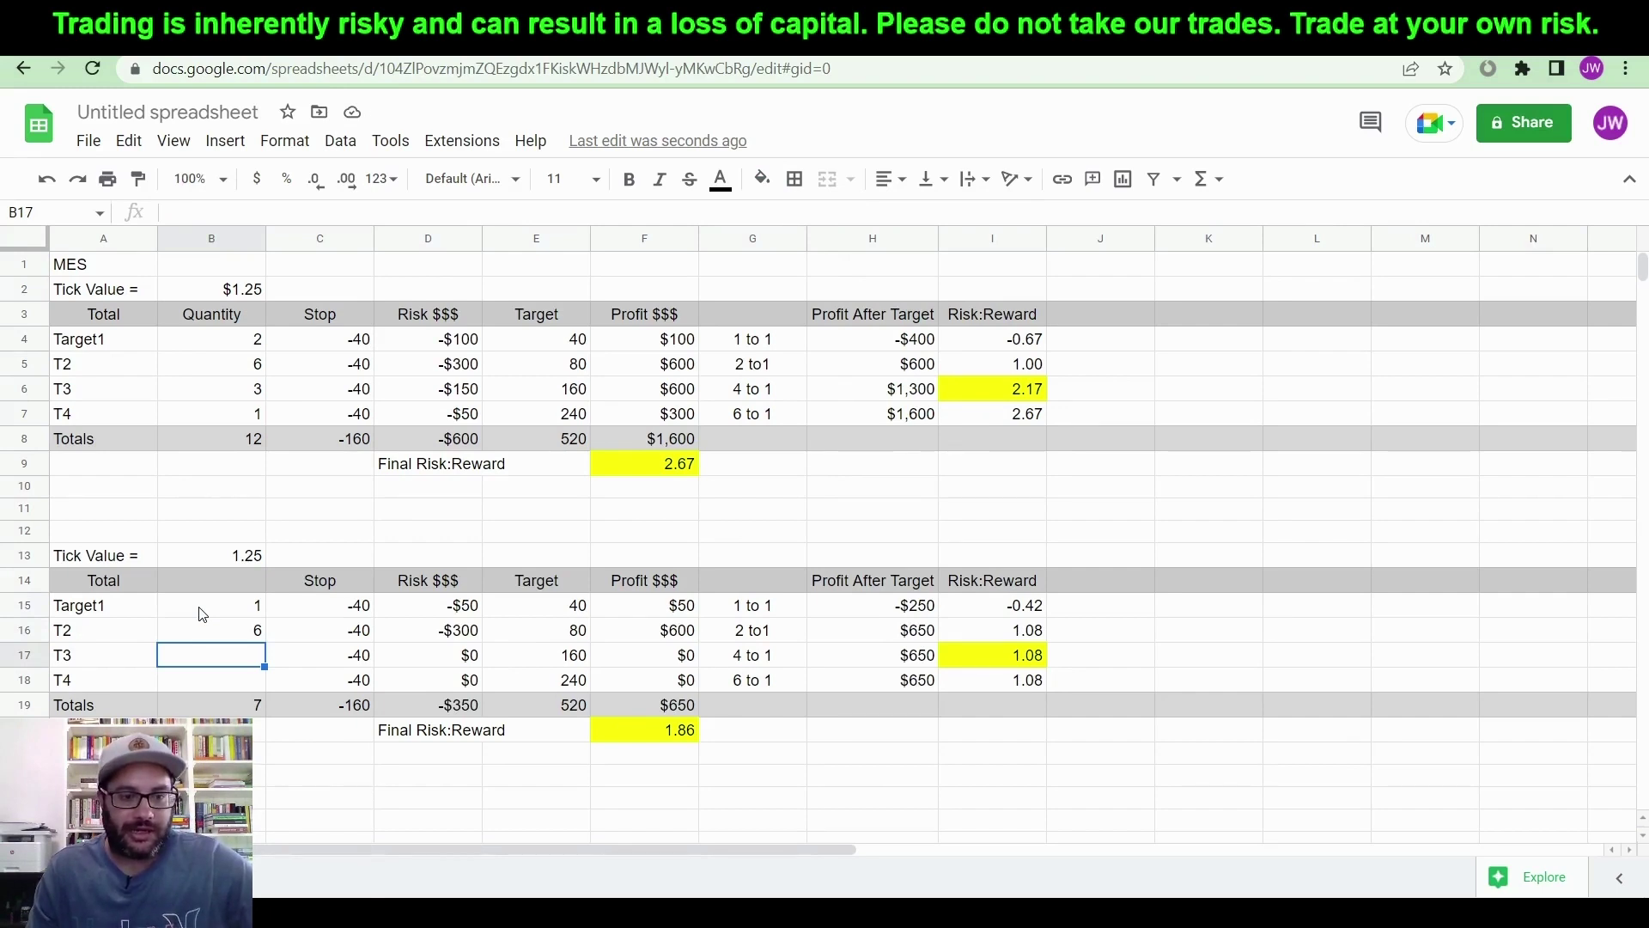
{"action": "type", "text": "4"}
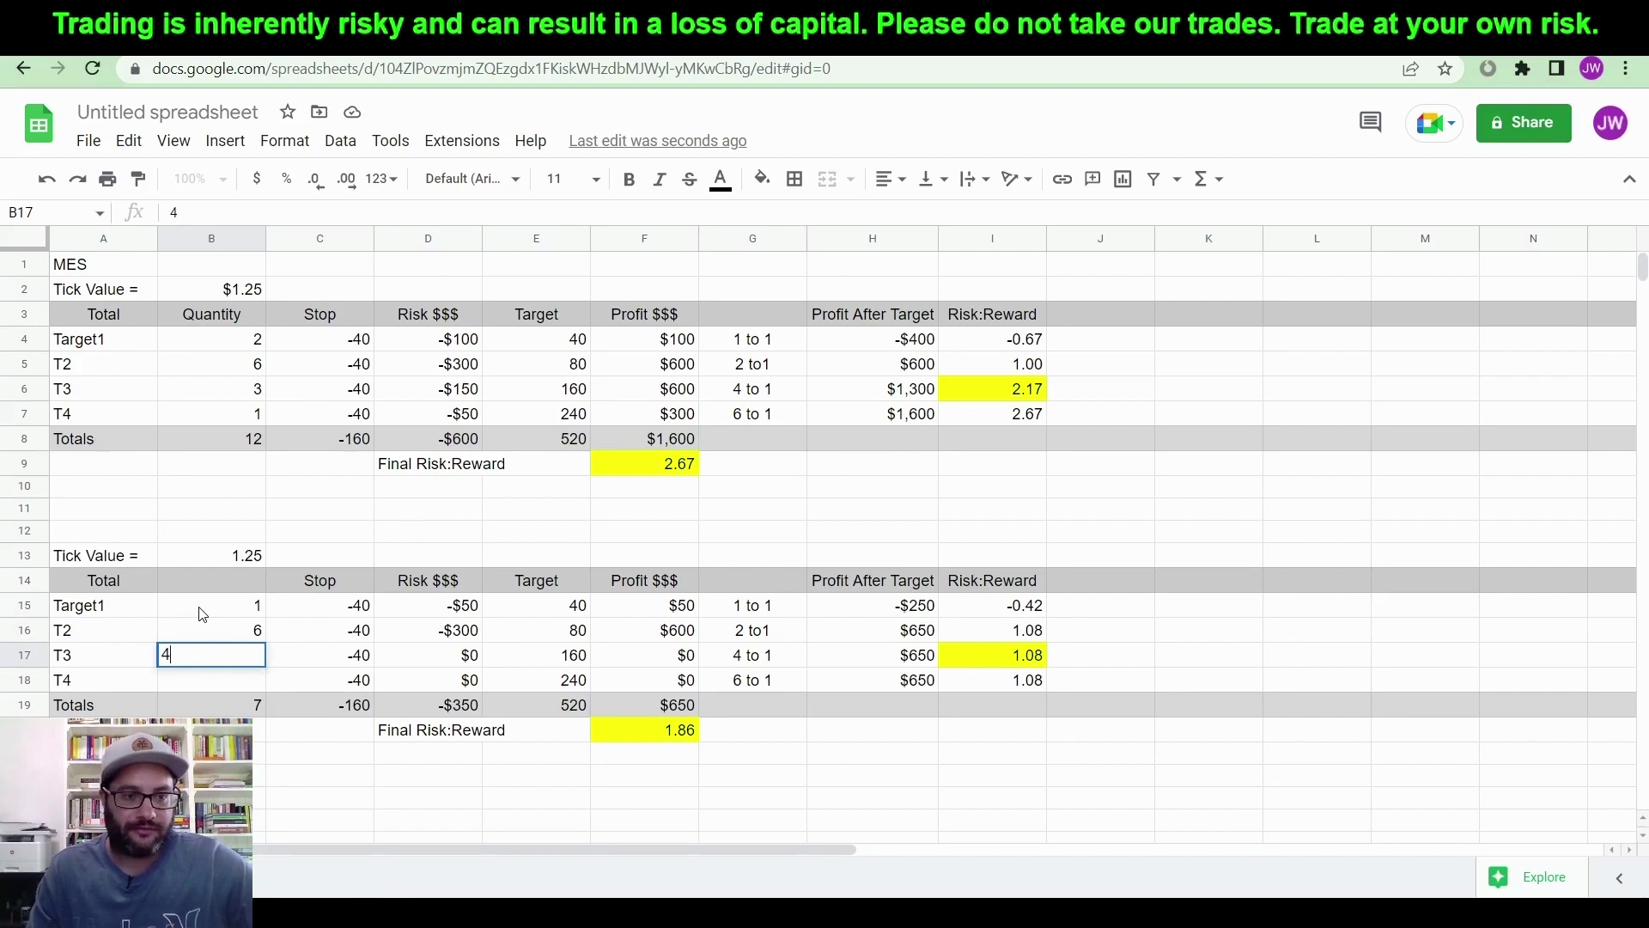
{"action": "key", "text": "Return"}
{"action": "type", "text": "1"}
{"action": "key", "text": "Return"}
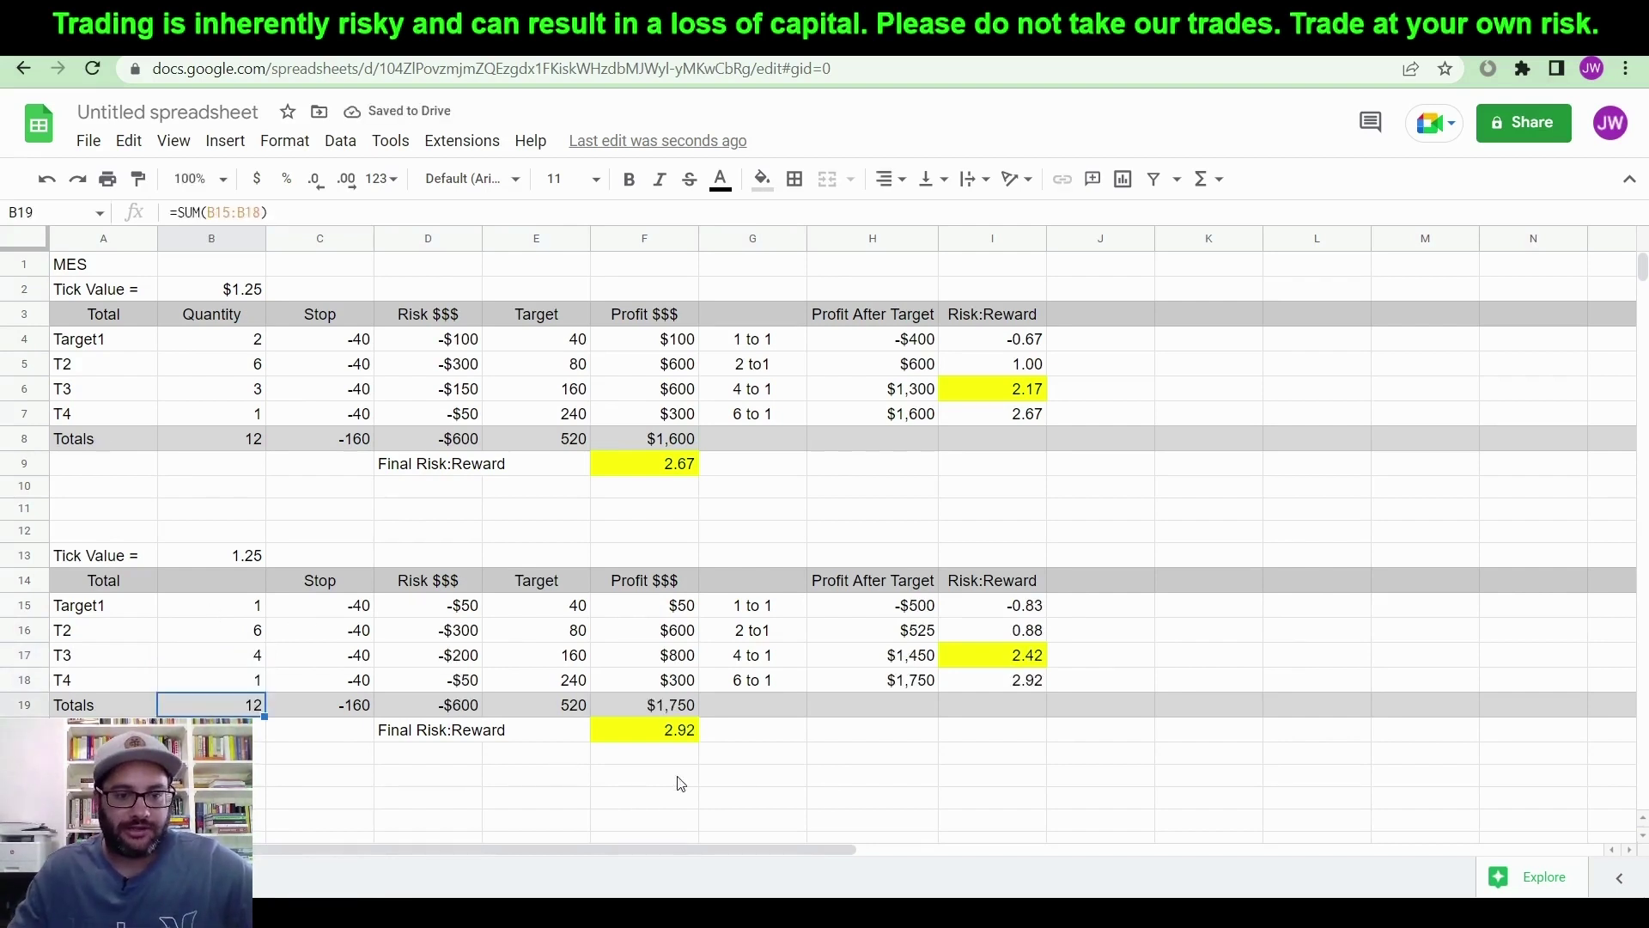
Step: Check the 2.92 final risk:reward in F20 and the T3 ratio formula in I17
{"action": "left_click", "coordinate": [851, 778]}
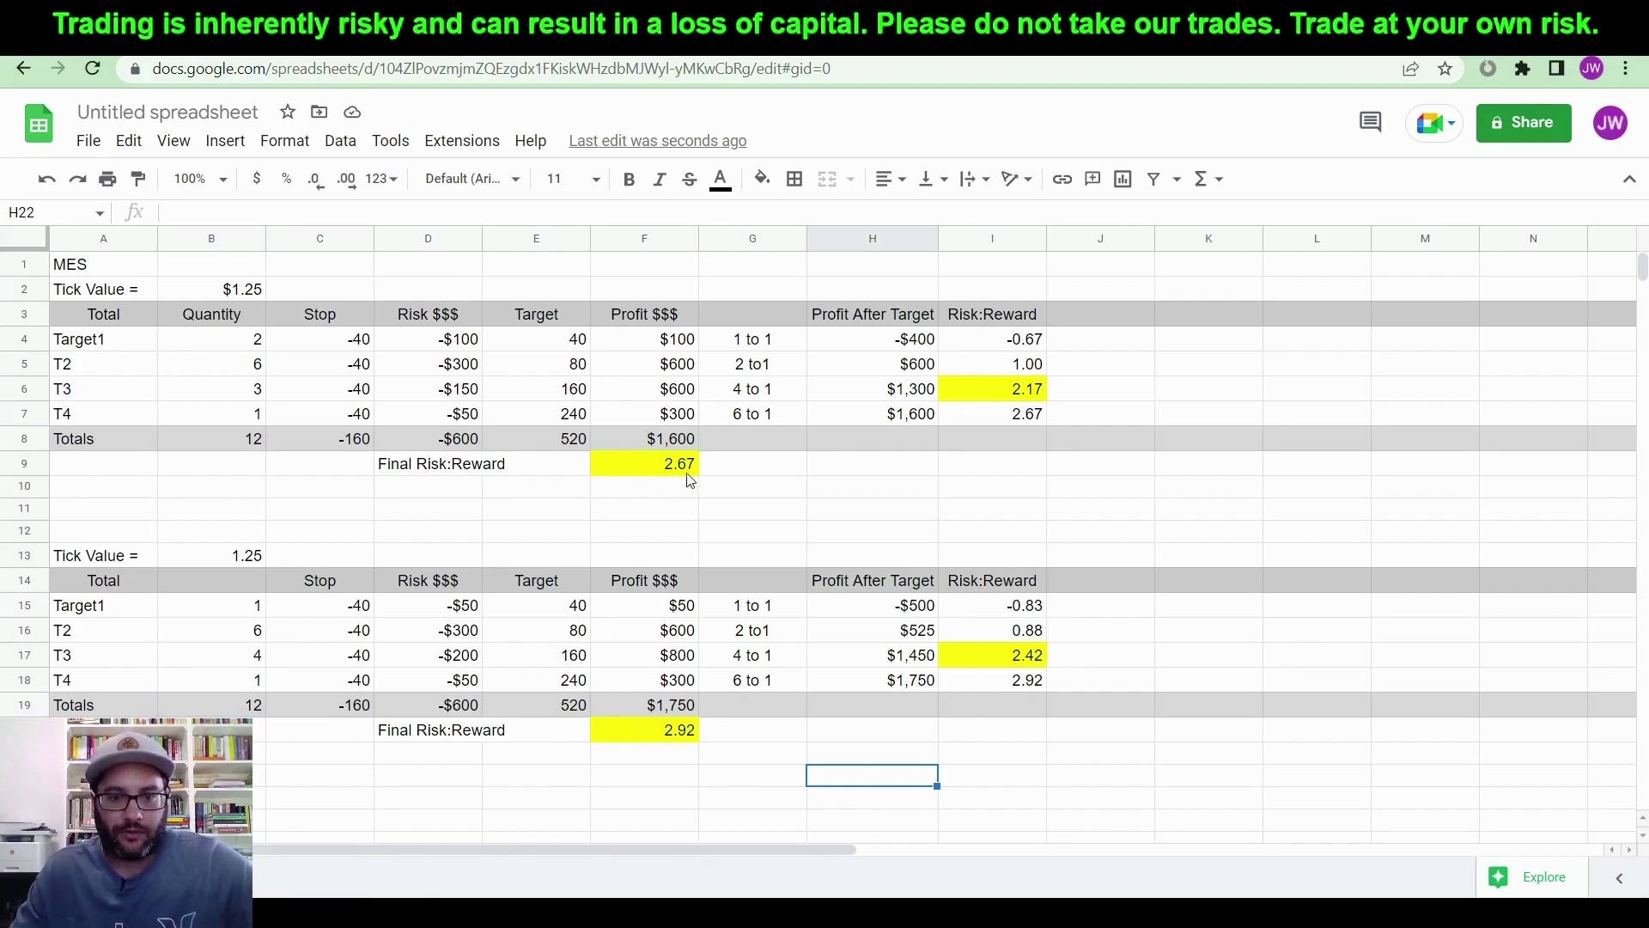
{"action": "left_click", "coordinate": [678, 739]}
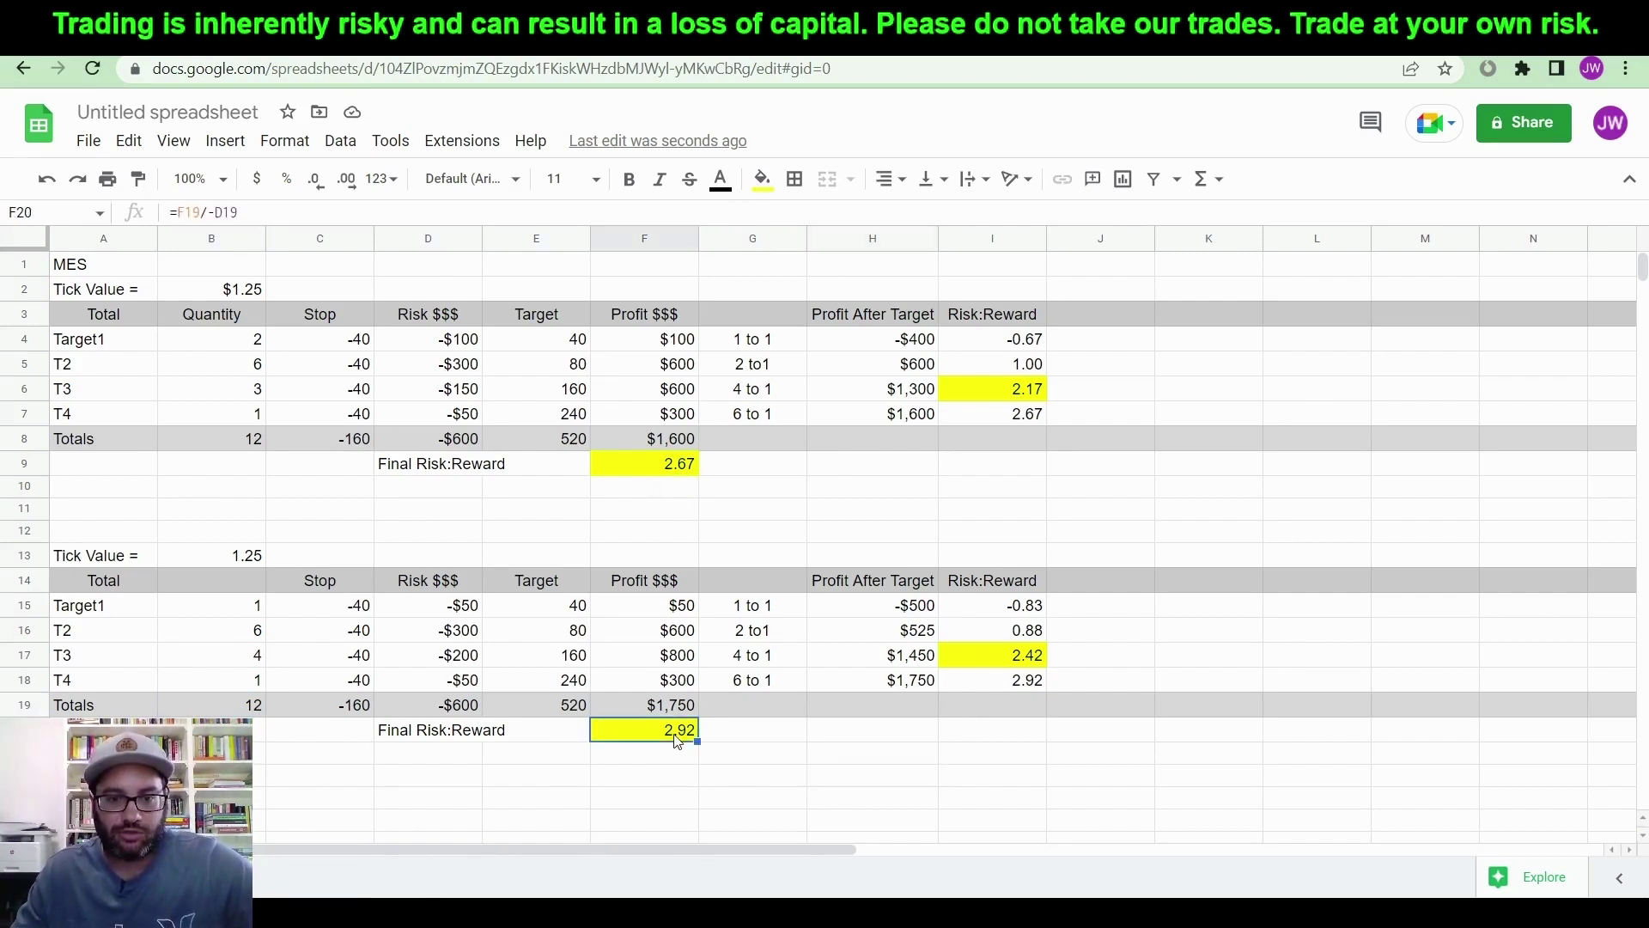
{"action": "left_click", "coordinate": [1007, 658]}
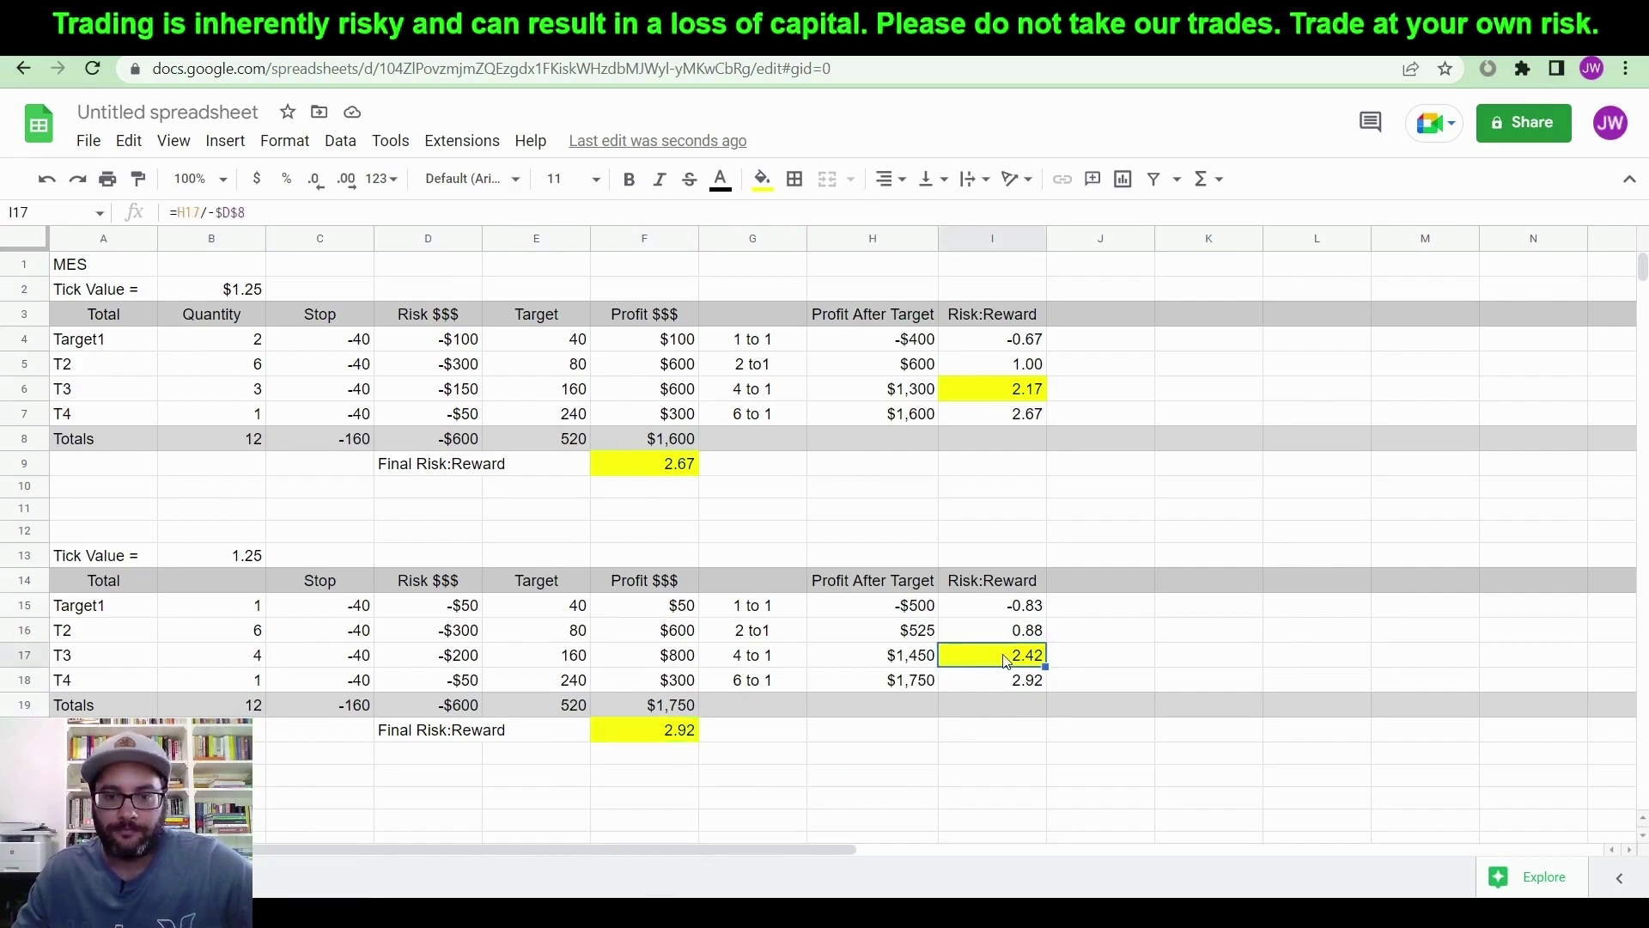
{"action": "left_click", "coordinate": [24, 655]}
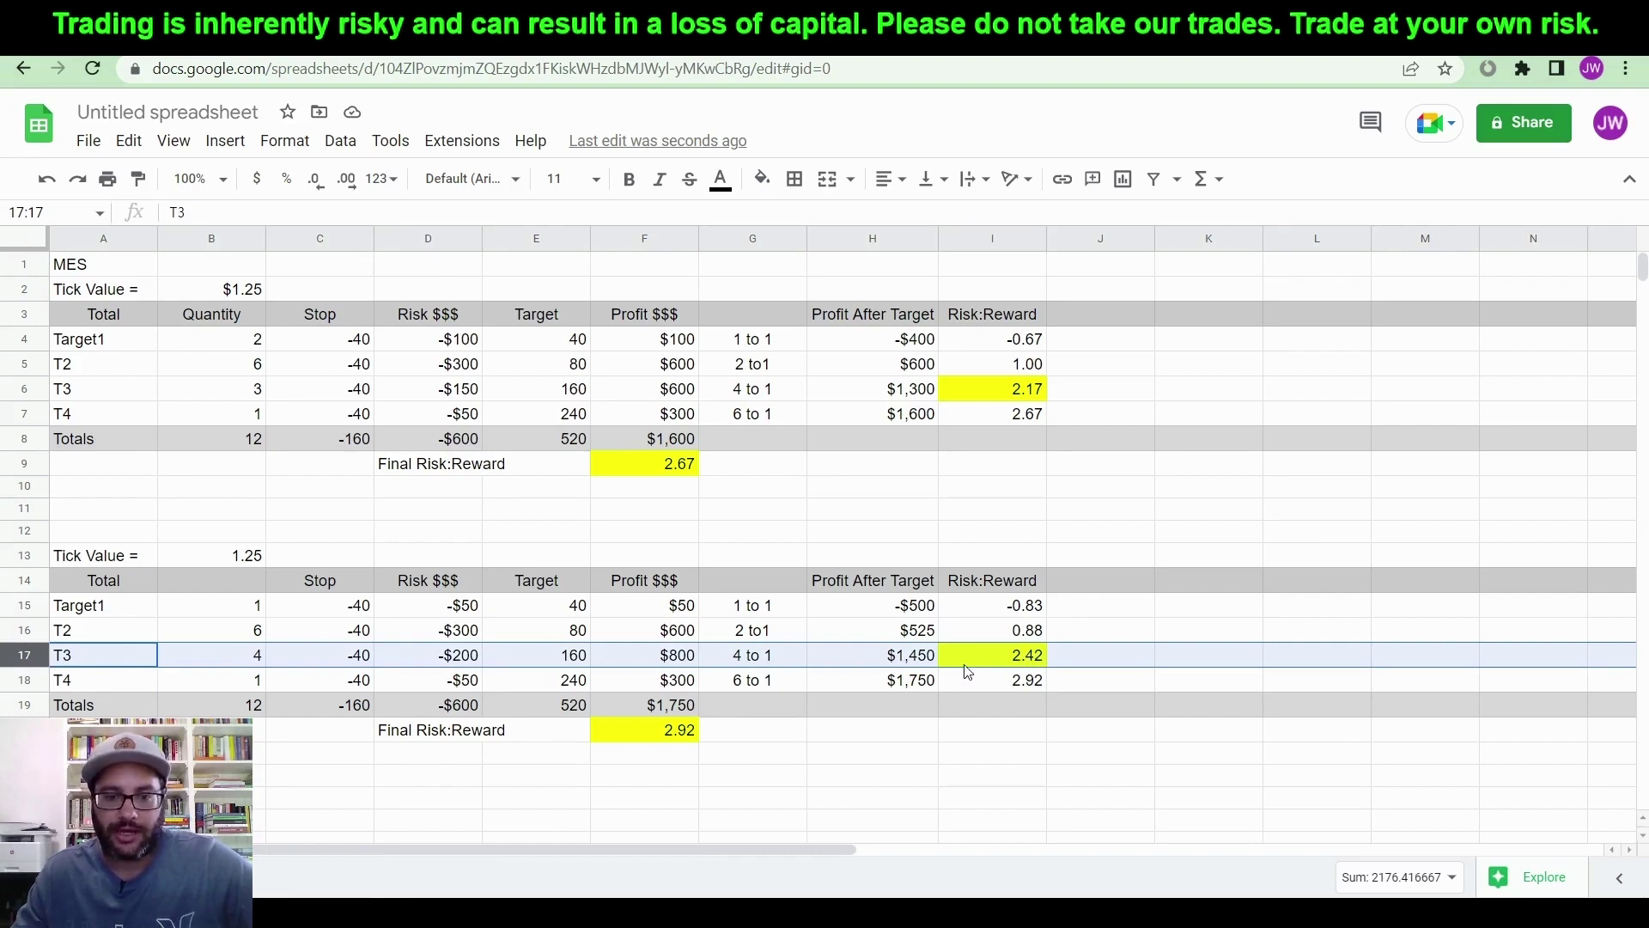
{"action": "left_click", "coordinate": [683, 730]}
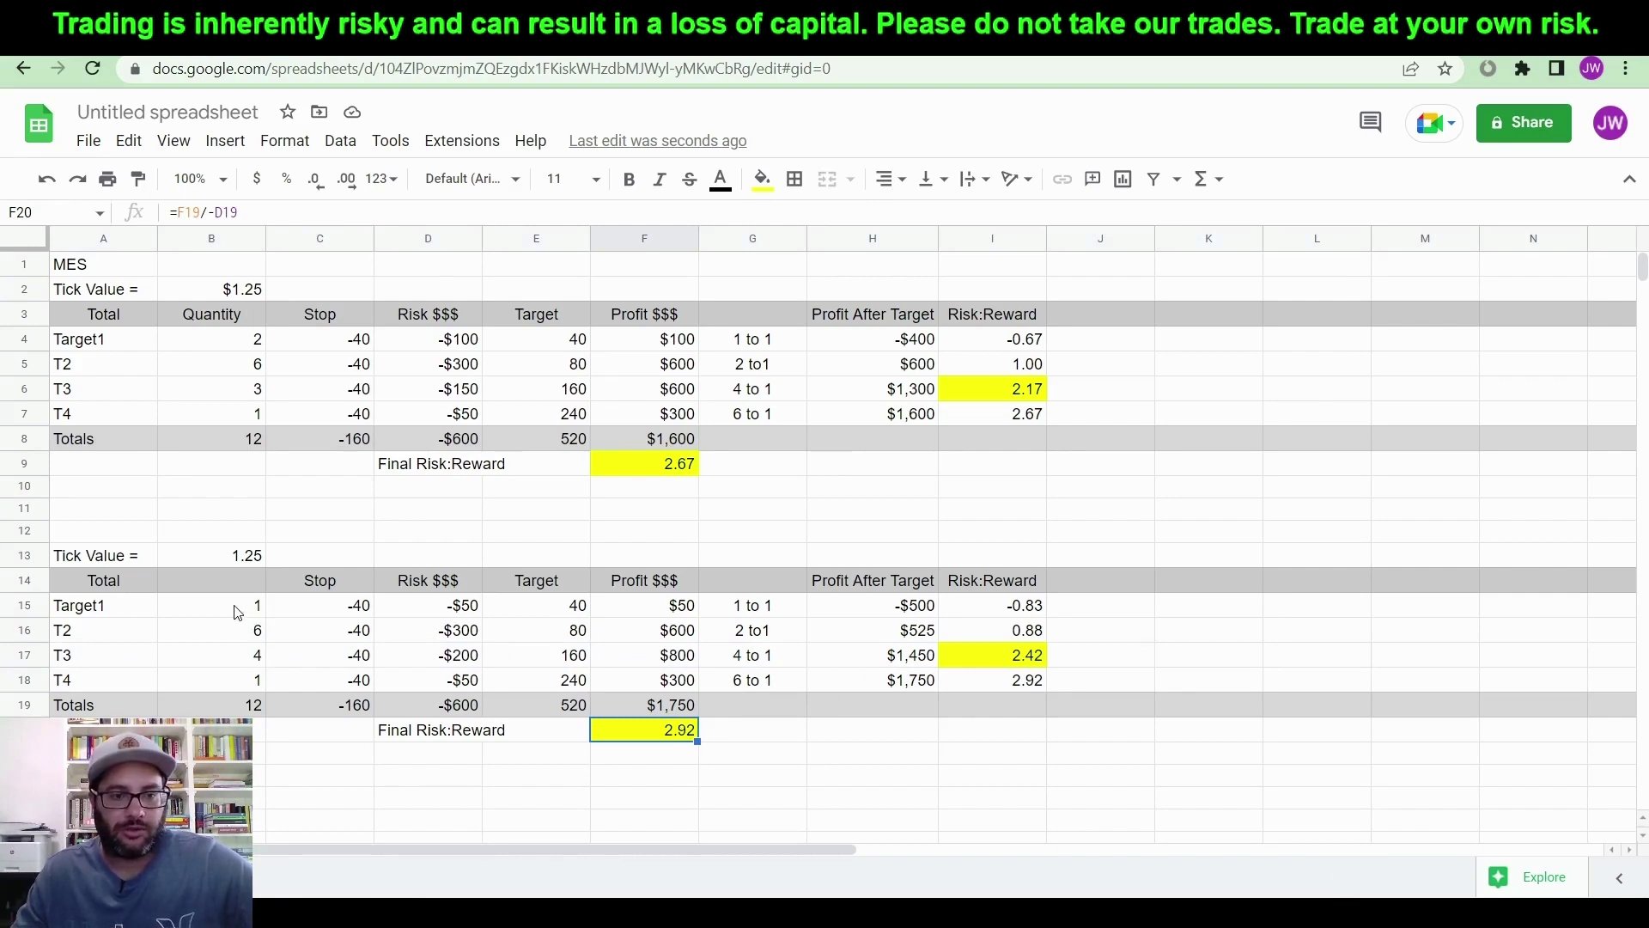
{"action": "left_click", "coordinate": [251, 634]}
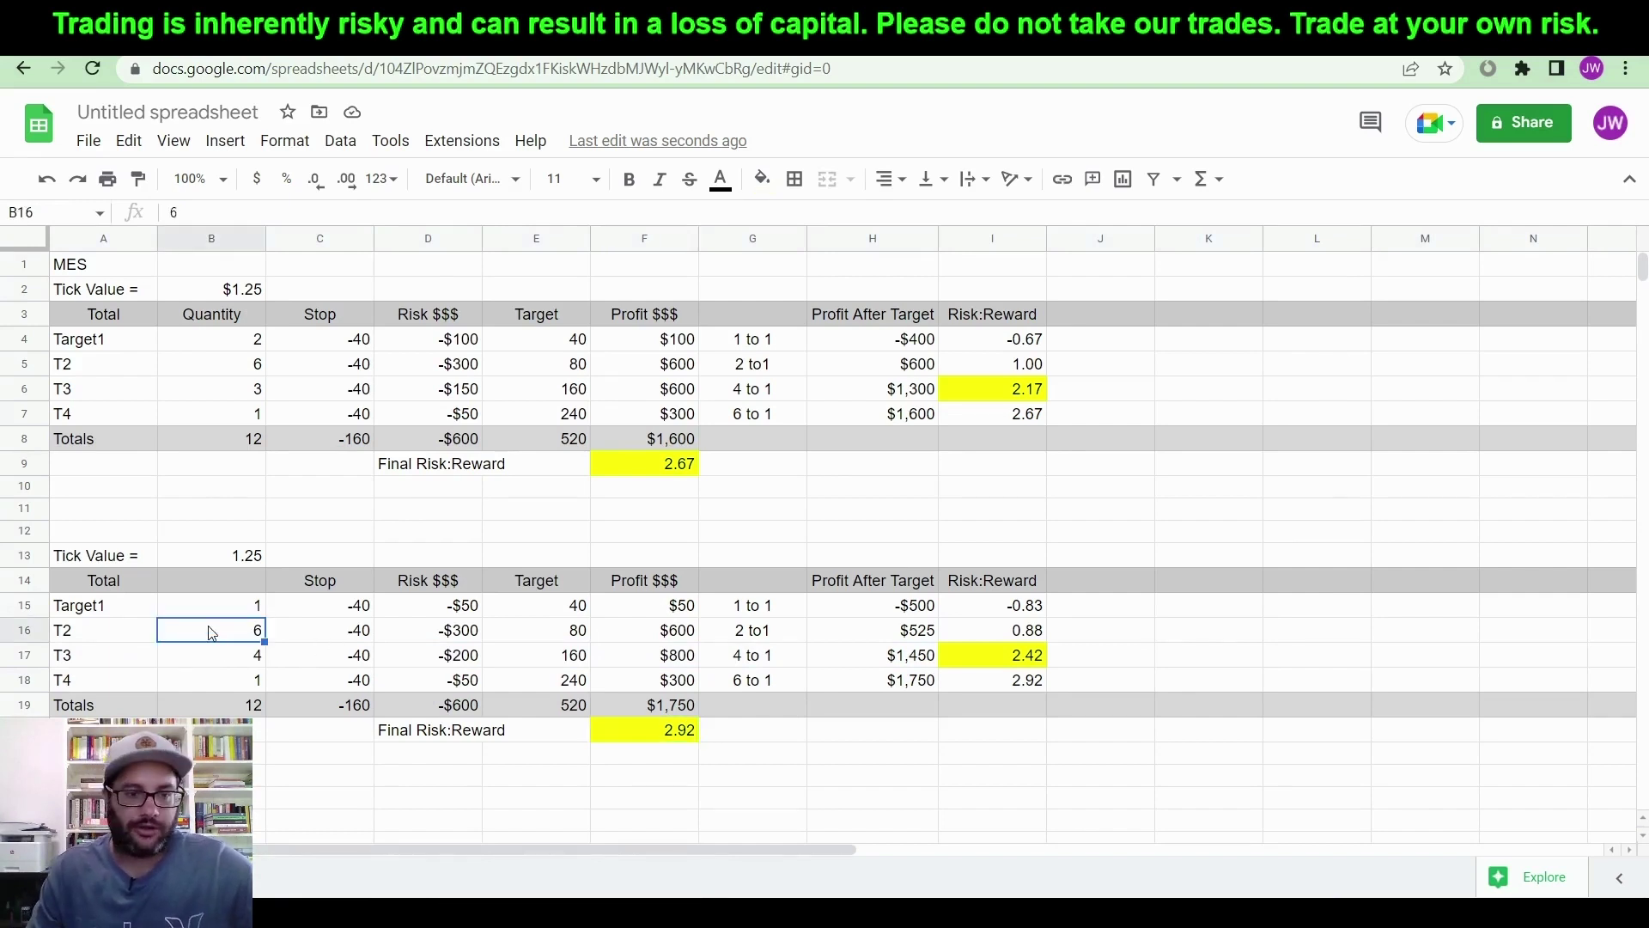
Step: Change the T2 quantity to 4 and the T3 quantity to 6
{"action": "type", "text": "4"}
{"action": "key", "text": "Return"}
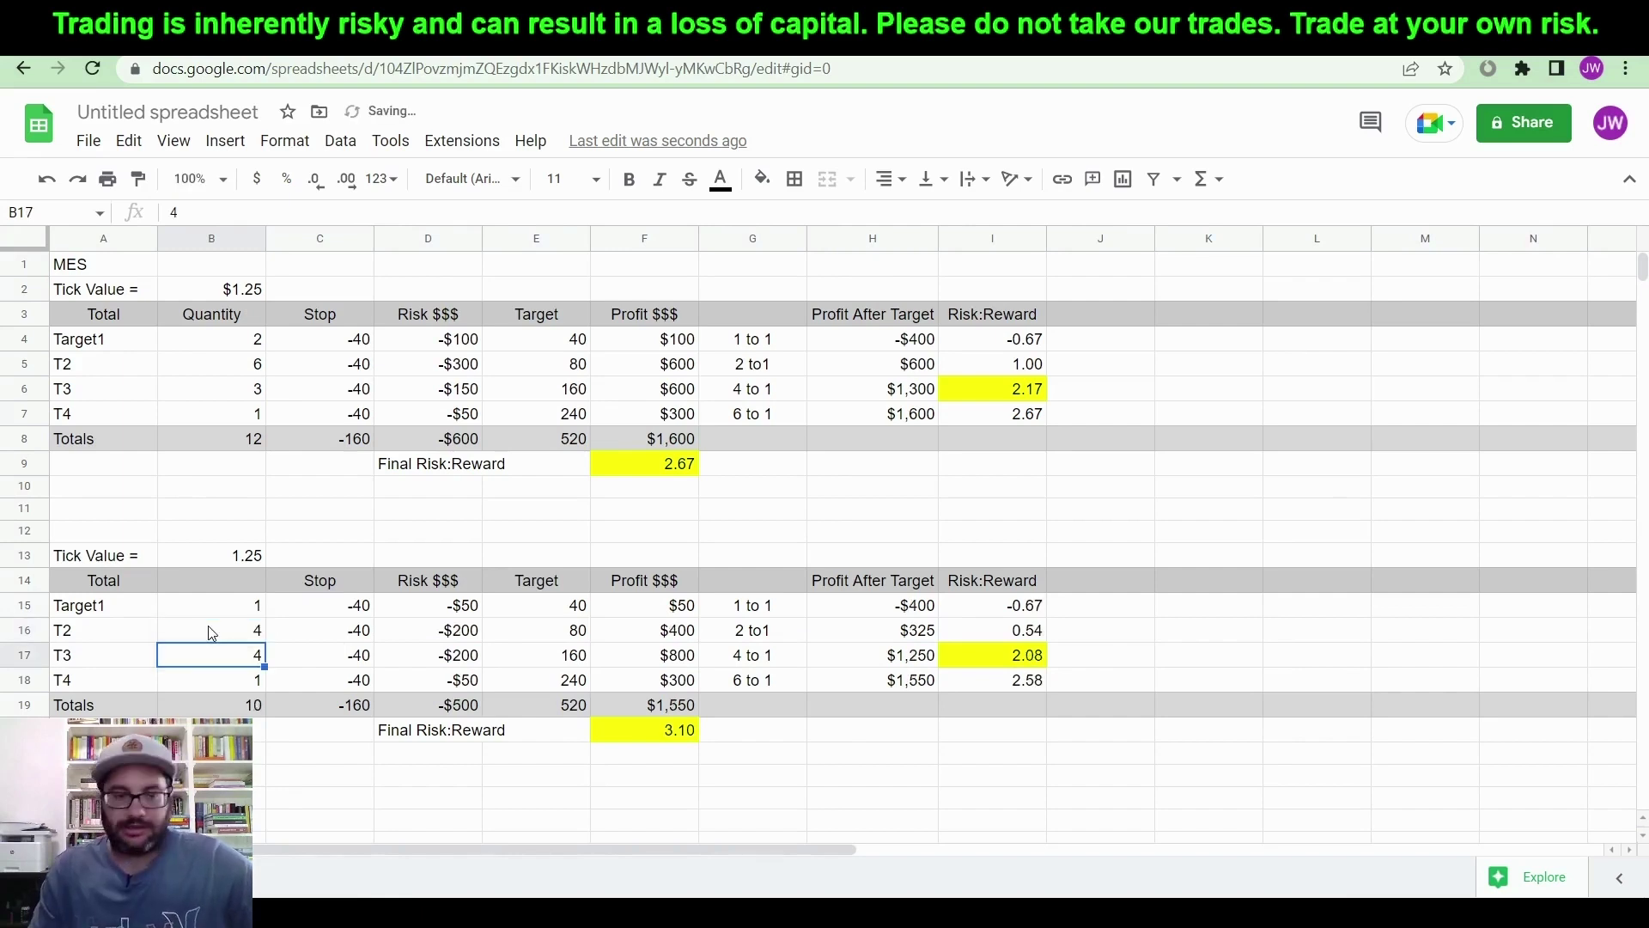
{"action": "type", "text": "6"}
{"action": "key", "text": "Return"}
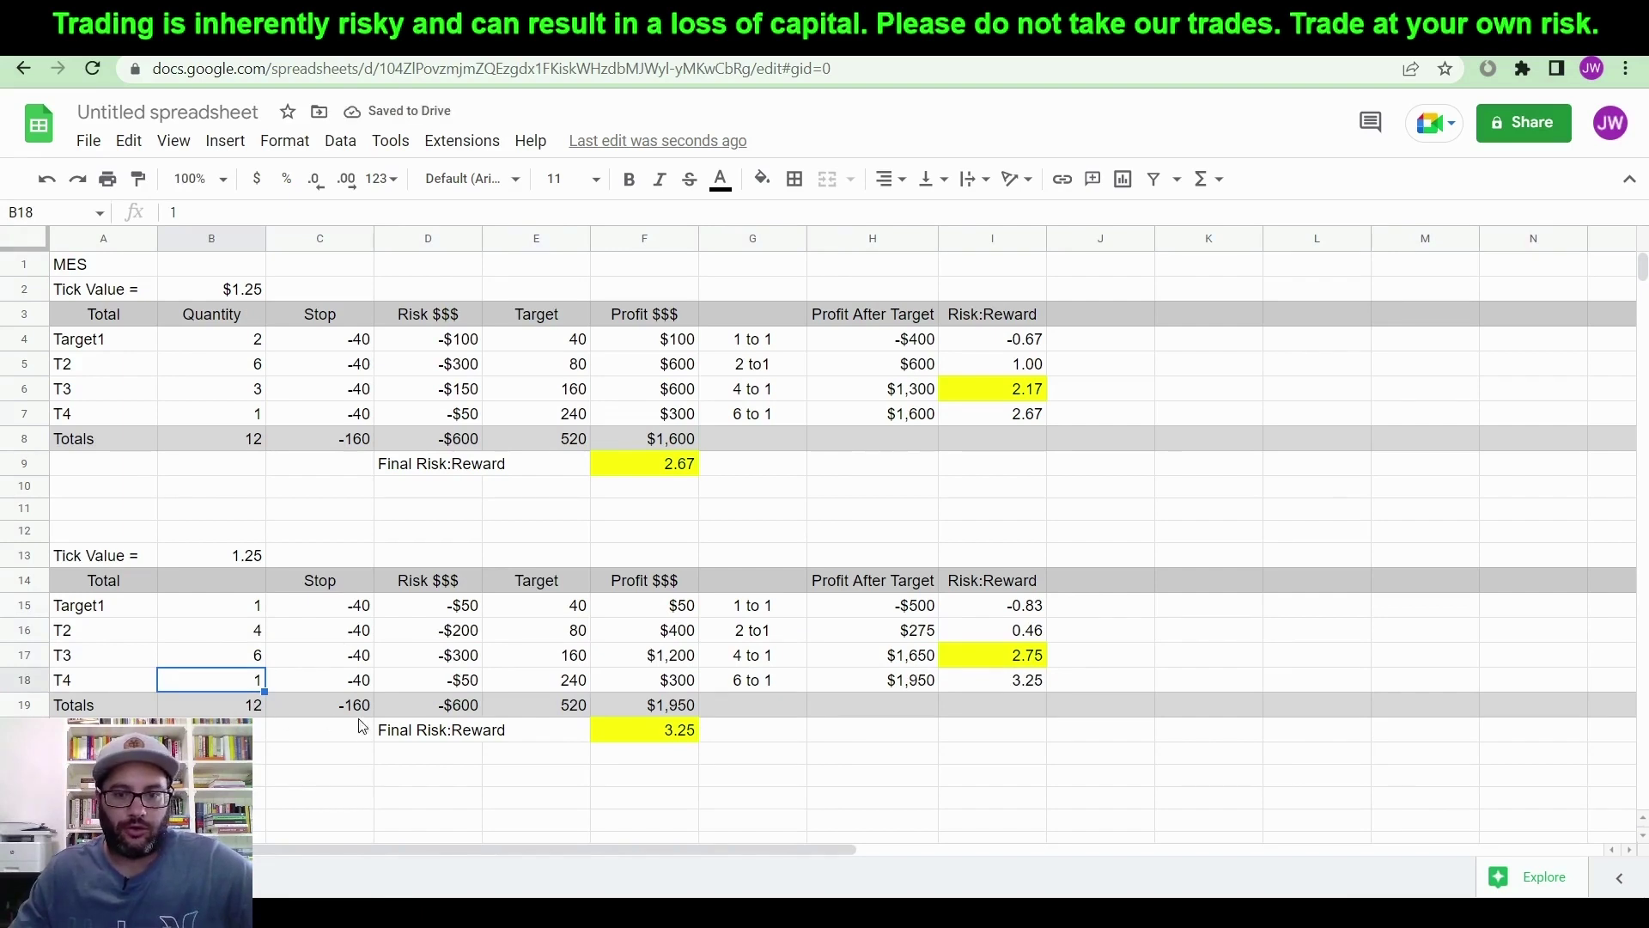
Step: Review the new 2.75 T3 ratio, the 3.25 final risk:reward and the T2 row's ratio
{"action": "left_click", "coordinate": [1030, 663]}
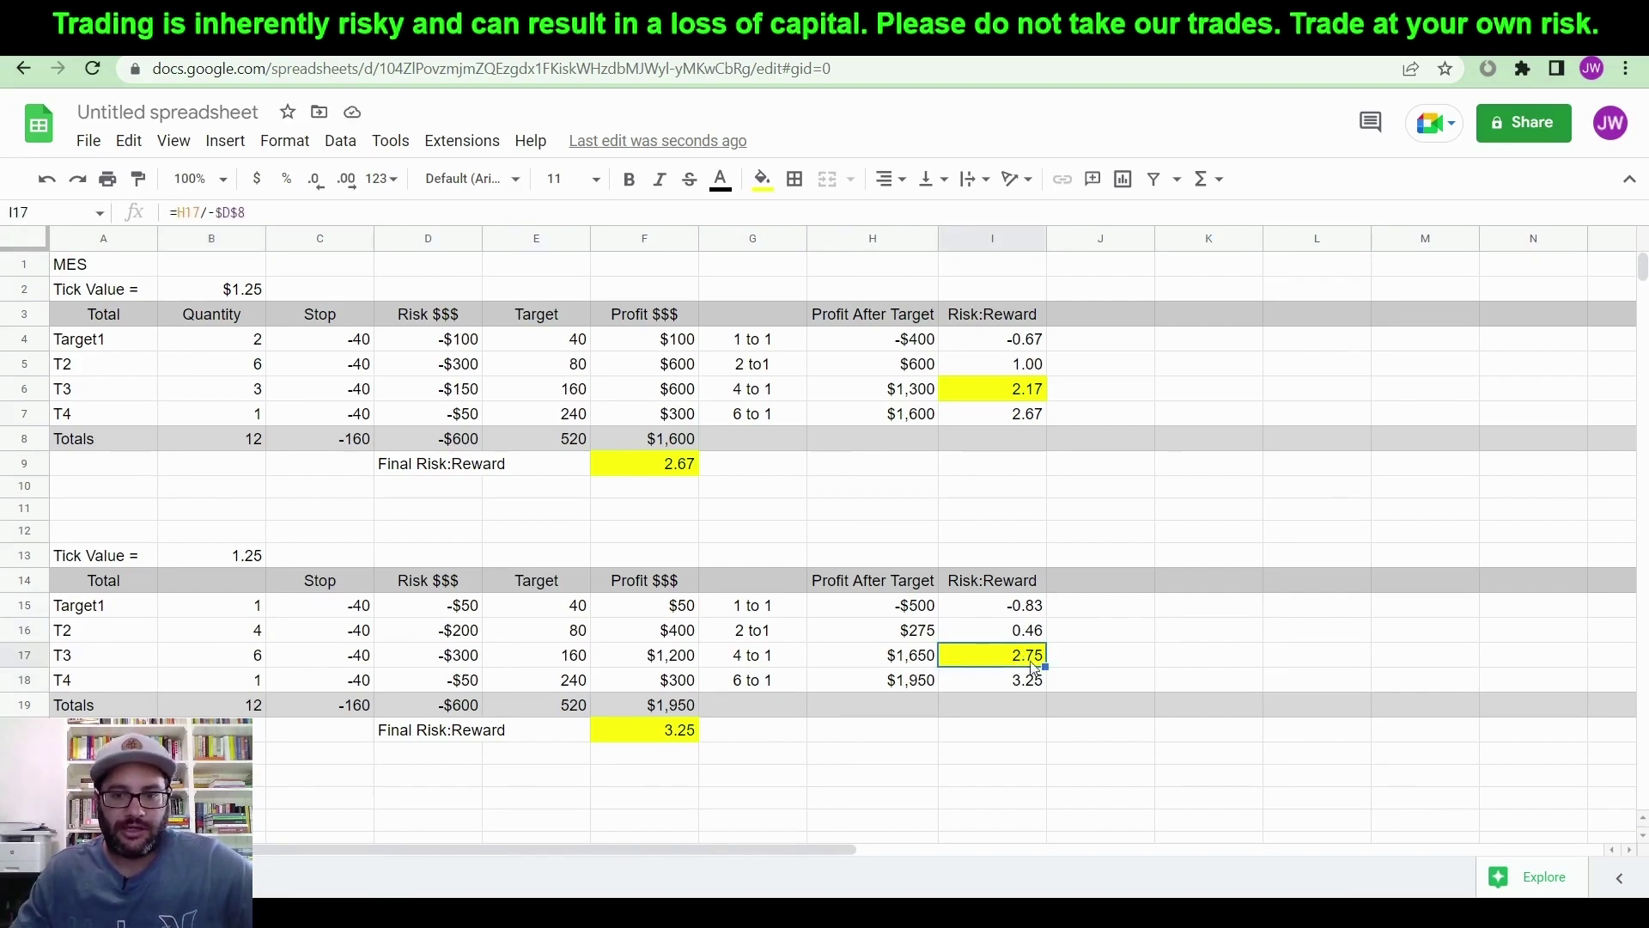
{"action": "left_click", "coordinate": [1038, 752]}
{"action": "left_click", "coordinate": [1024, 658]}
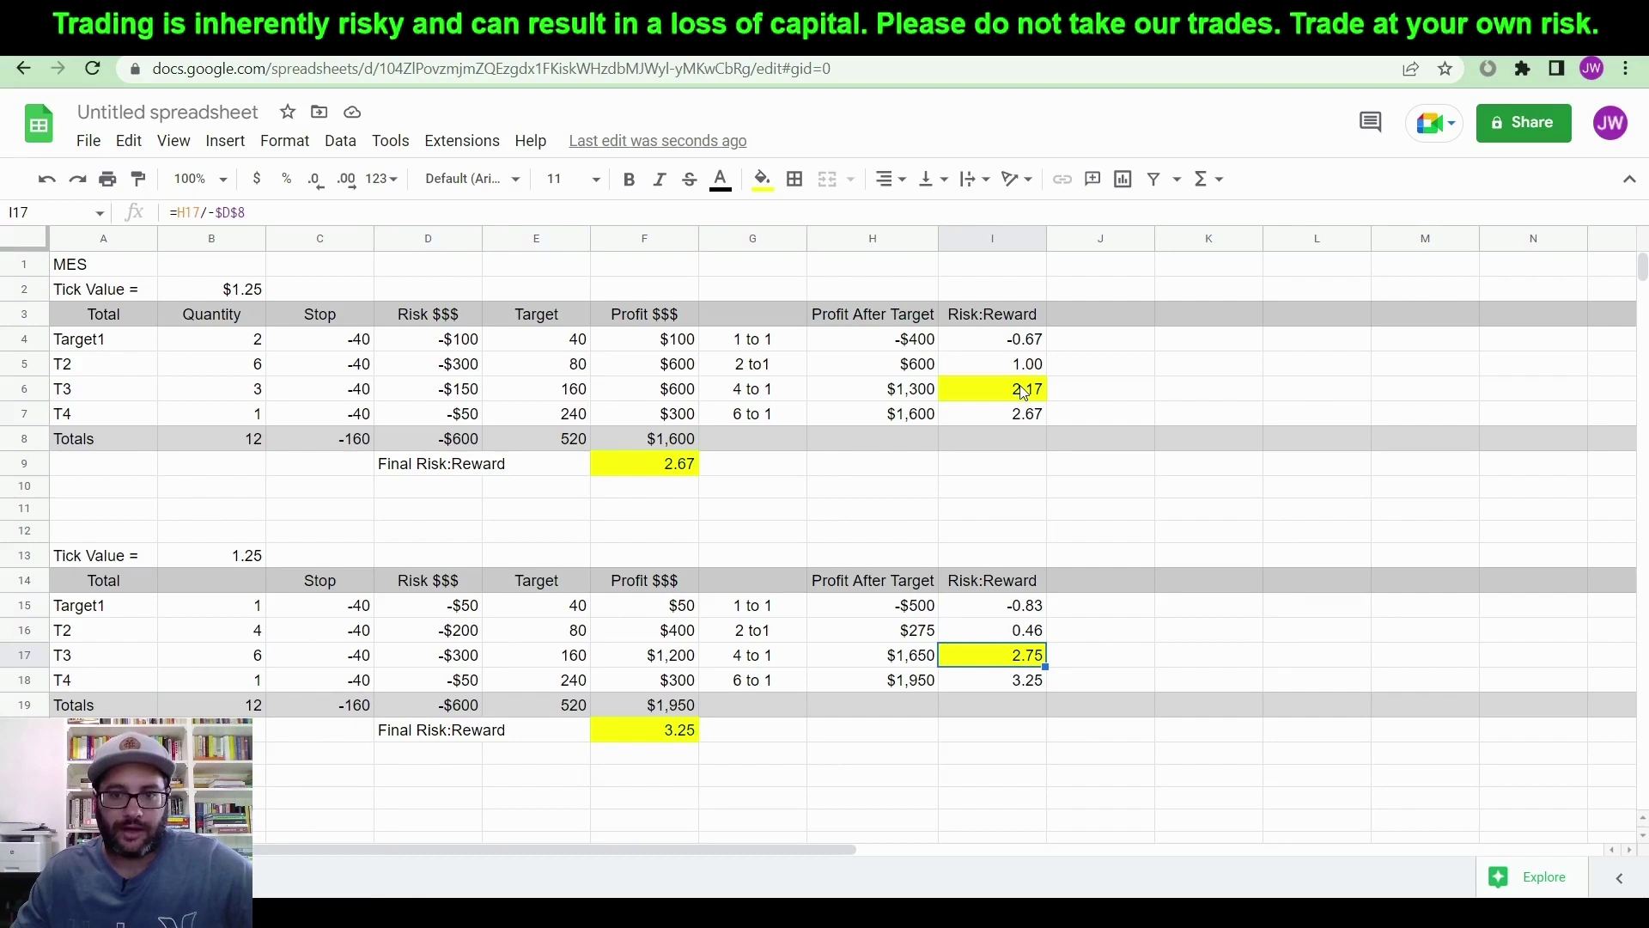
{"action": "left_click", "coordinate": [669, 741]}
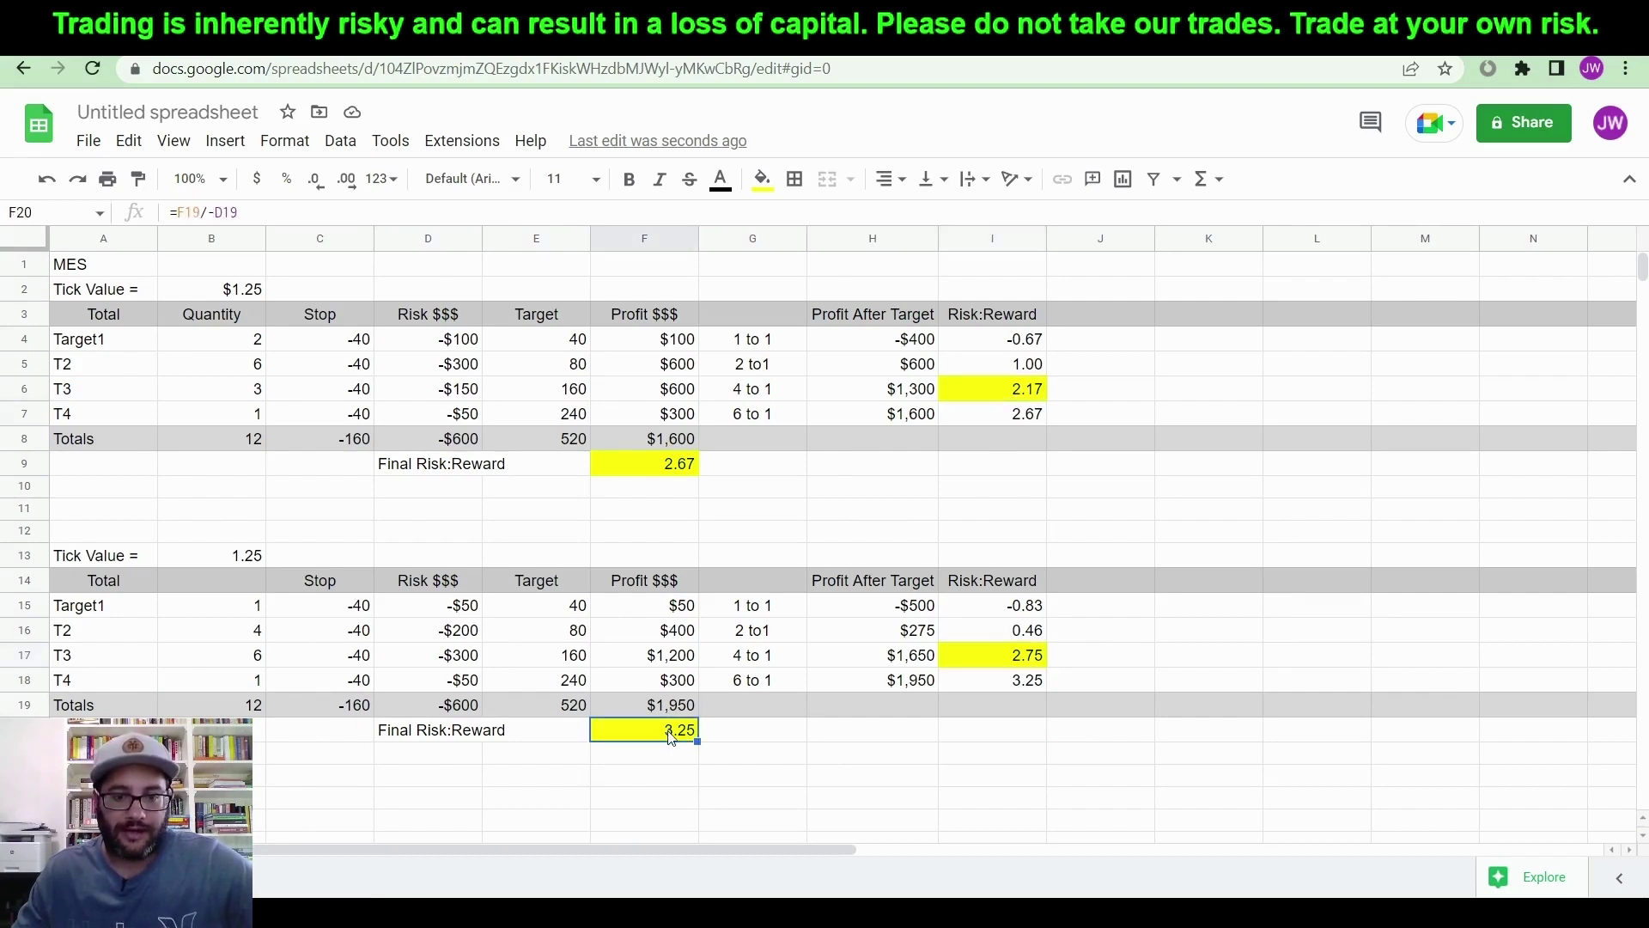
{"action": "left_click", "coordinate": [744, 739]}
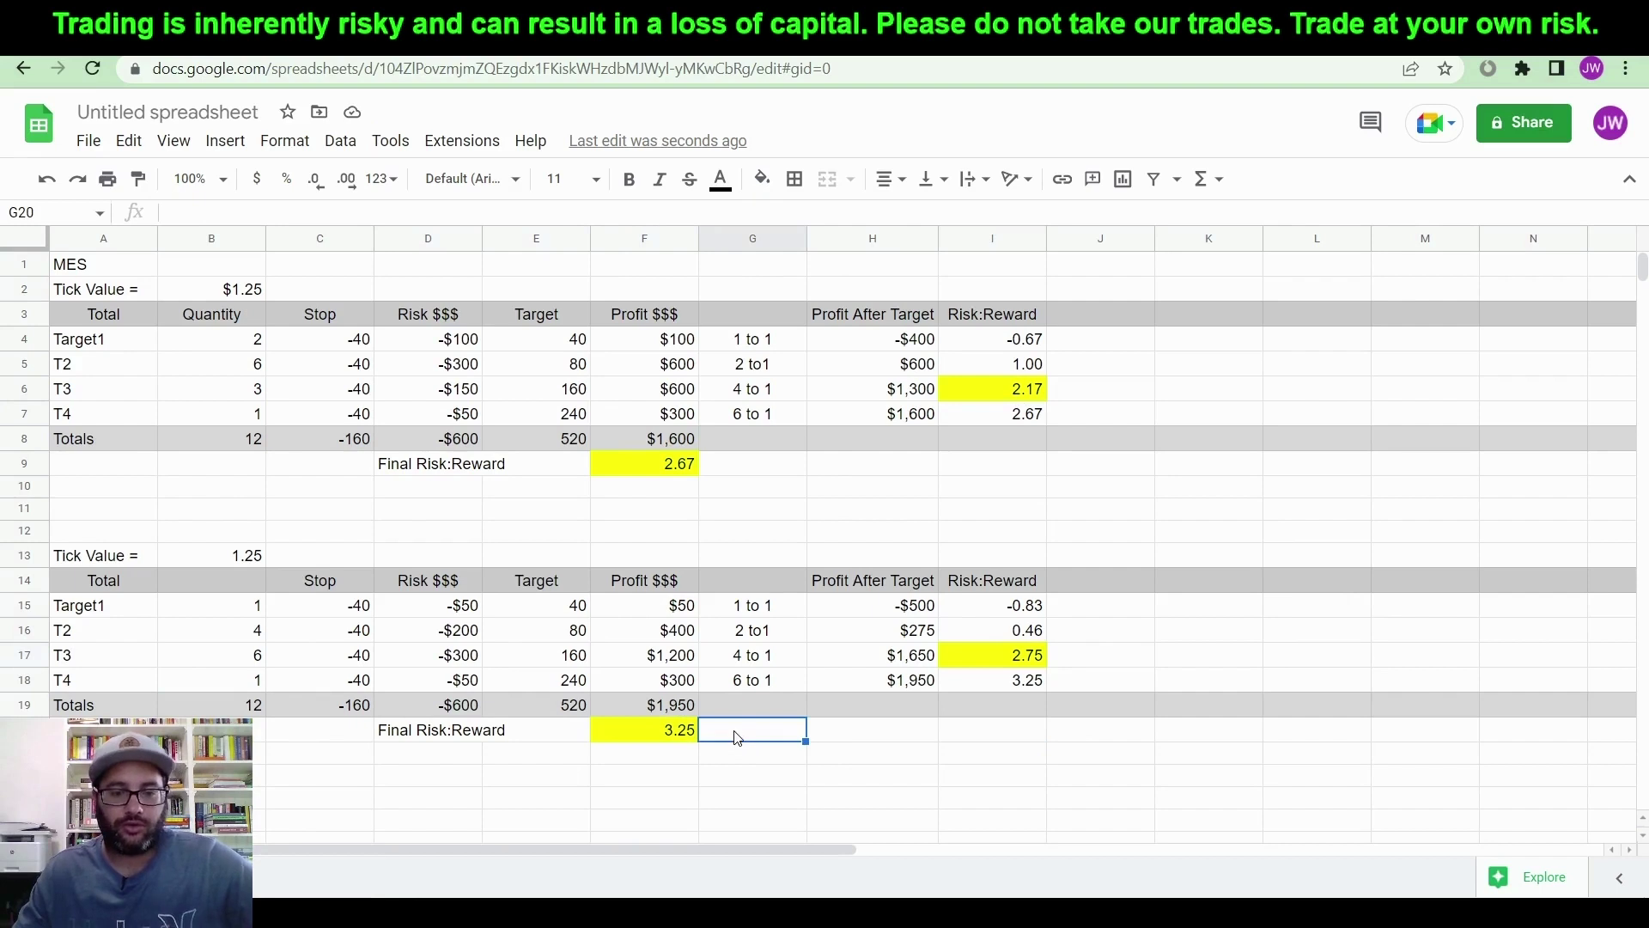
{"action": "left_click", "coordinate": [675, 739]}
{"action": "left_click", "coordinate": [992, 659]}
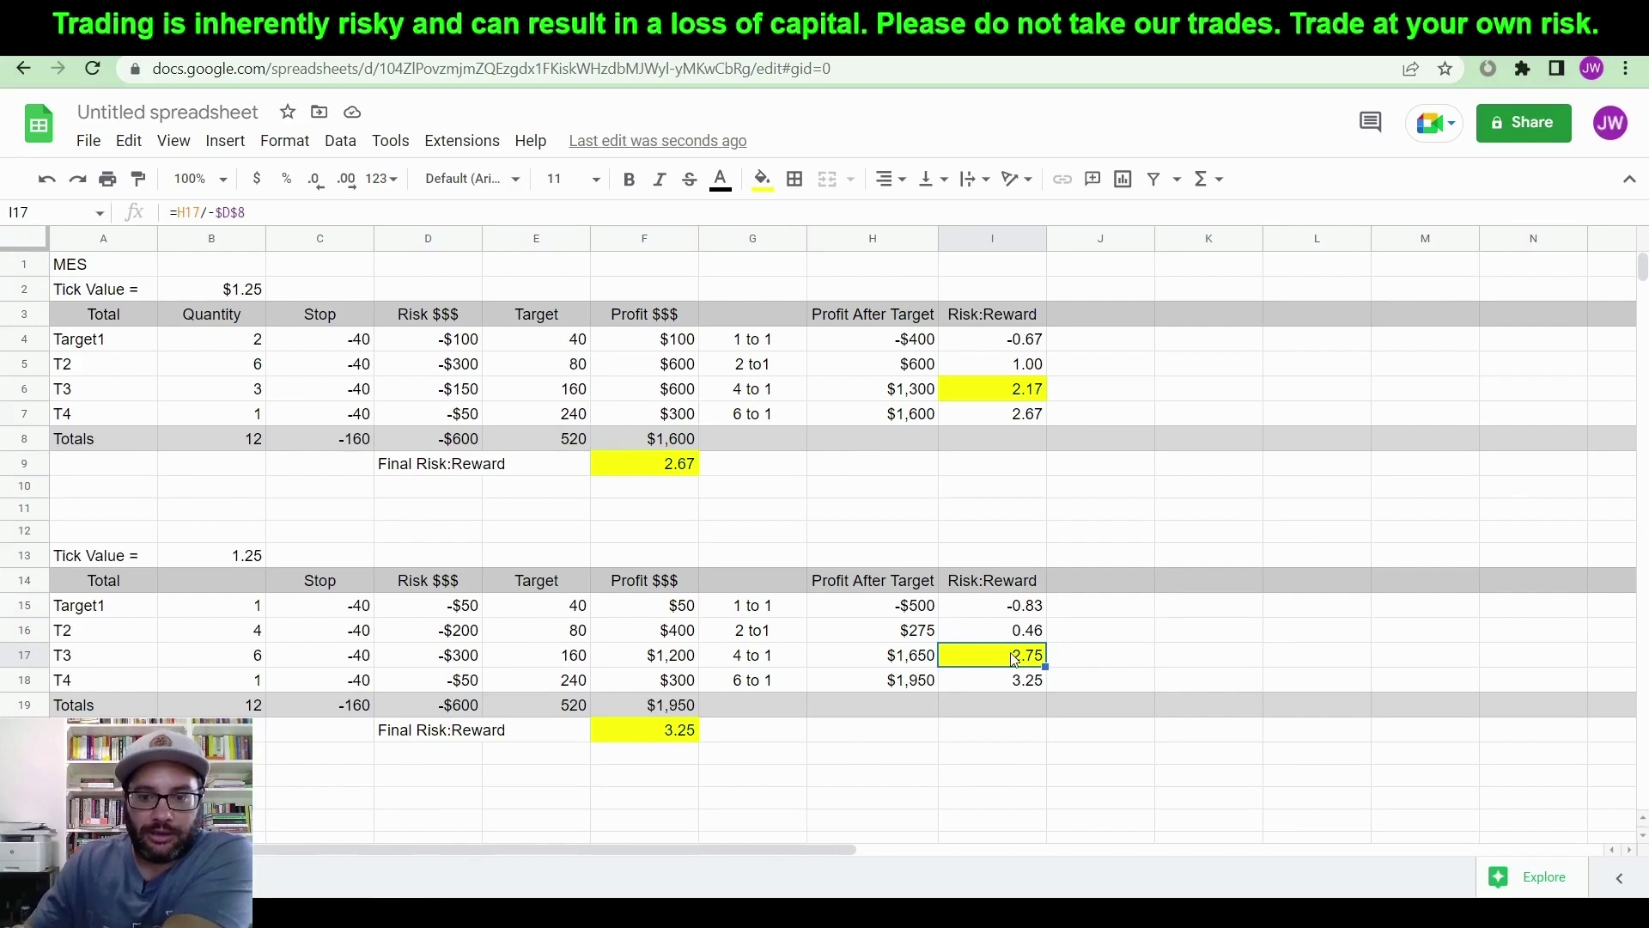
{"action": "left_click", "coordinate": [20, 638]}
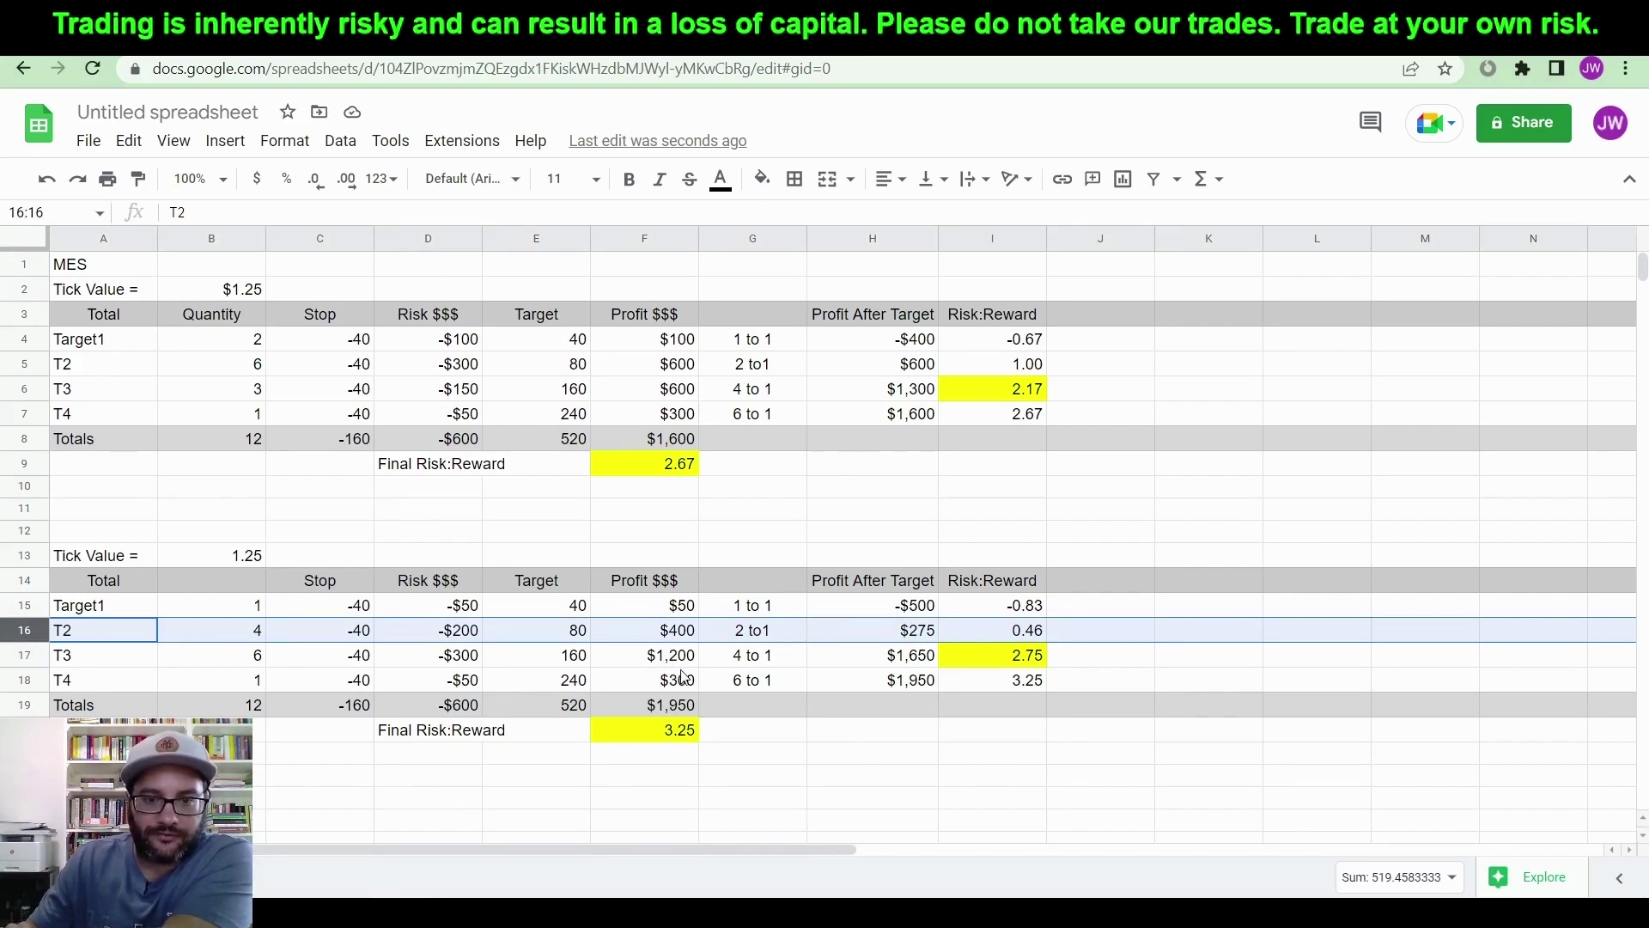
{"action": "left_click", "coordinate": [1016, 633]}
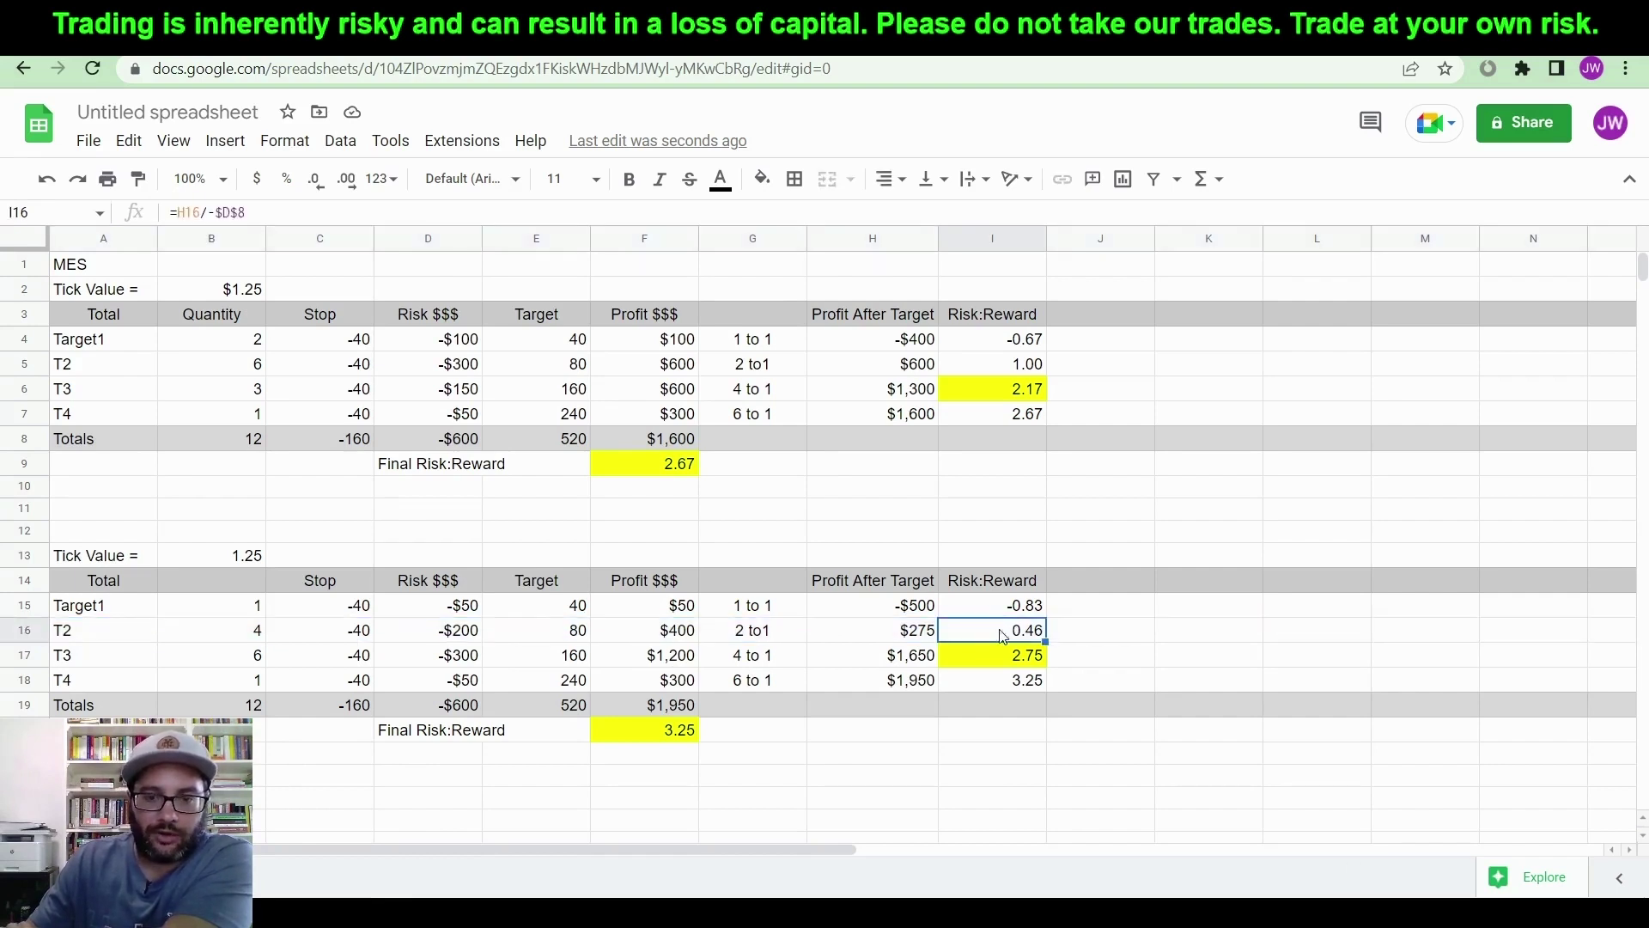
{"action": "left_click", "coordinate": [758, 637]}
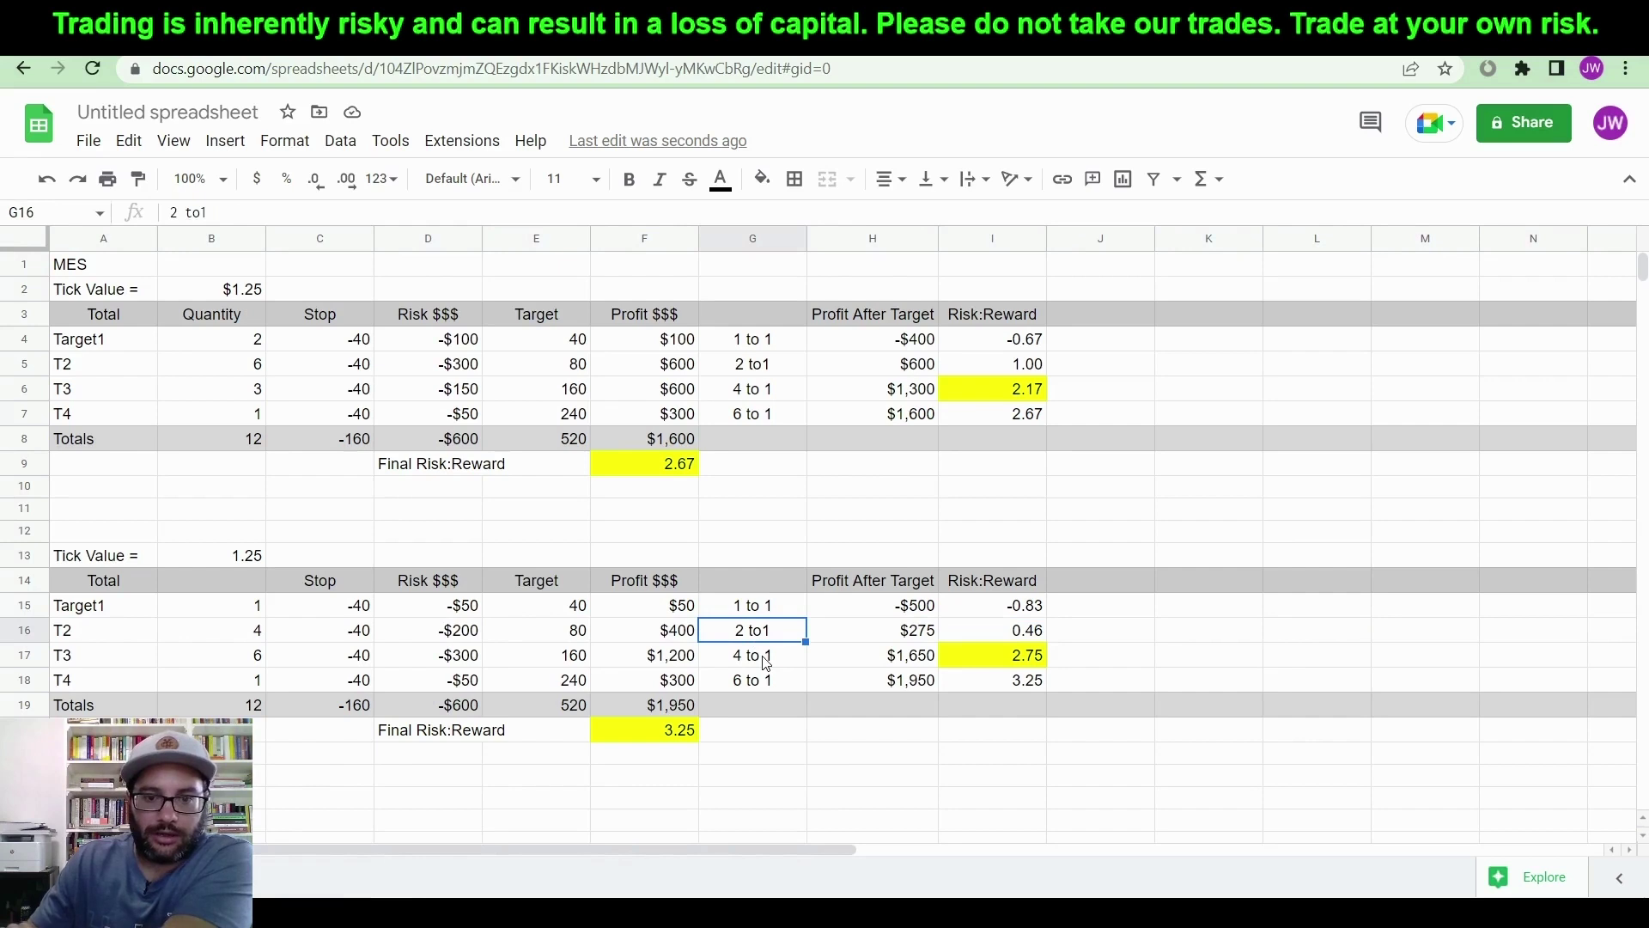
{"action": "left_click", "coordinate": [909, 637]}
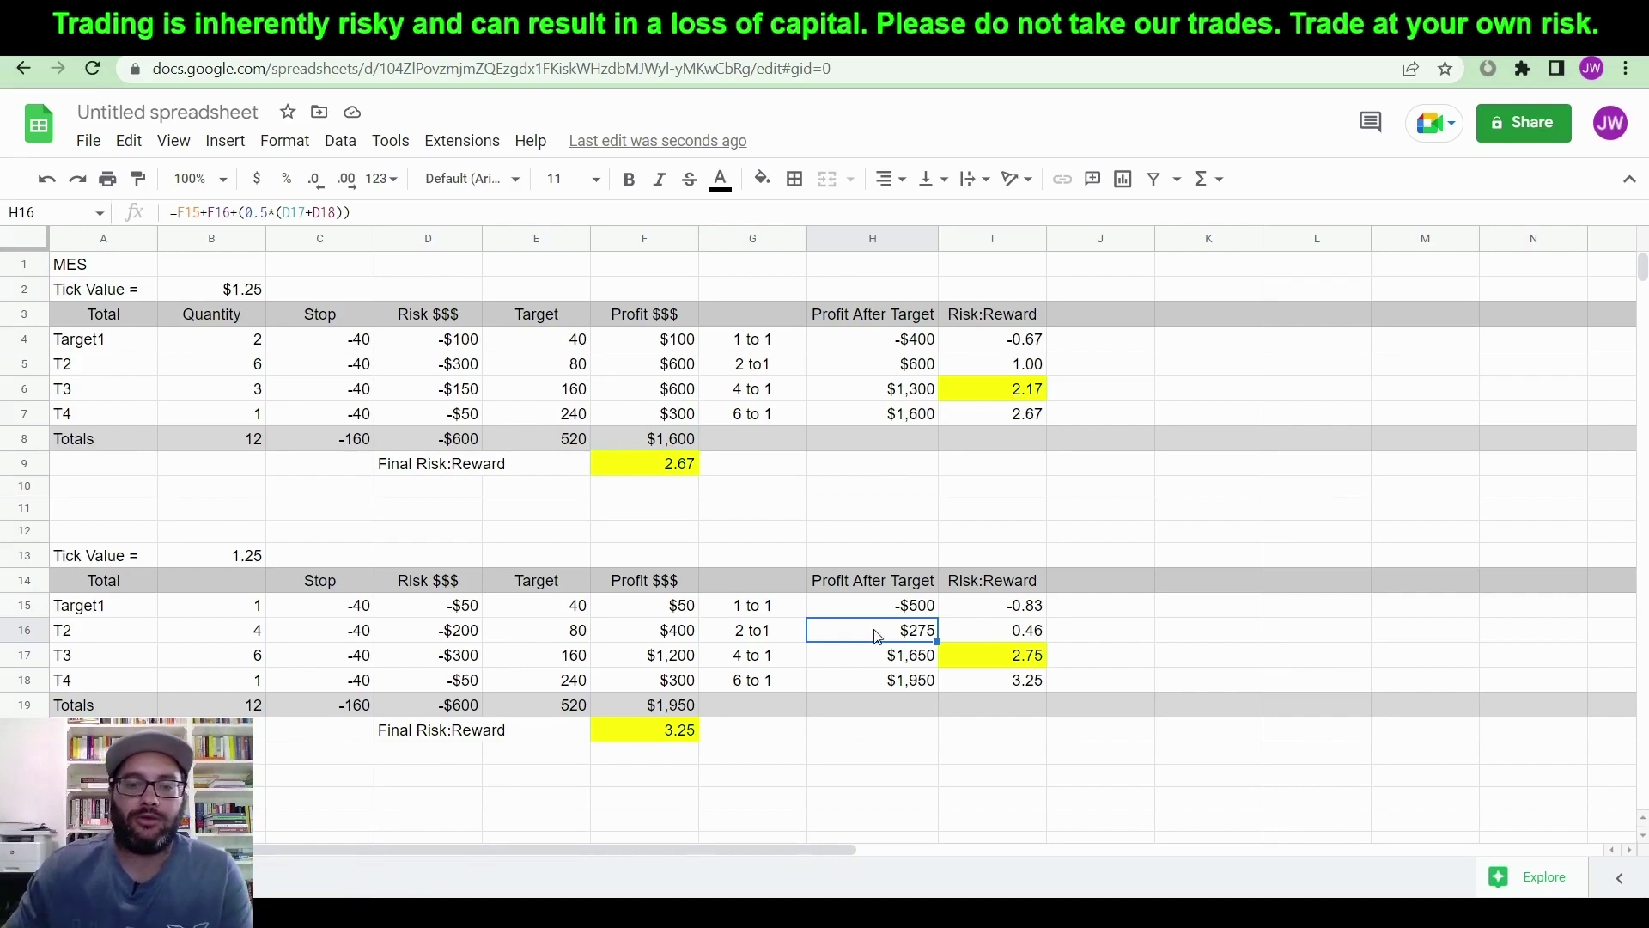
{"action": "left_click", "coordinate": [1118, 640]}
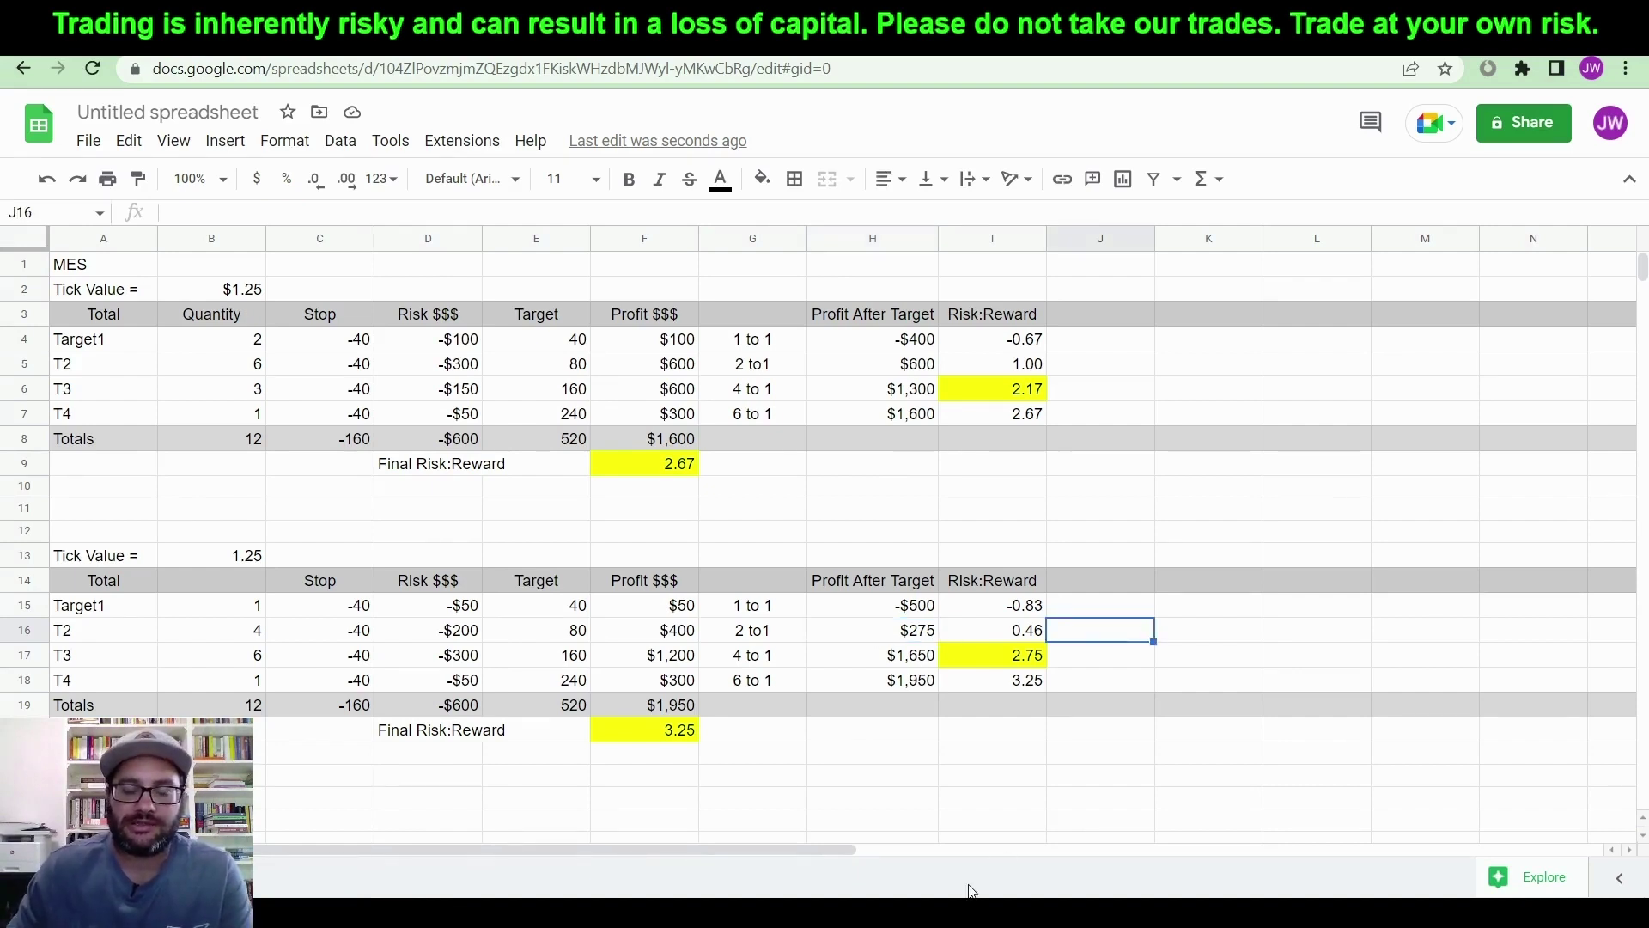
{"action": "left_click", "coordinate": [1103, 763]}
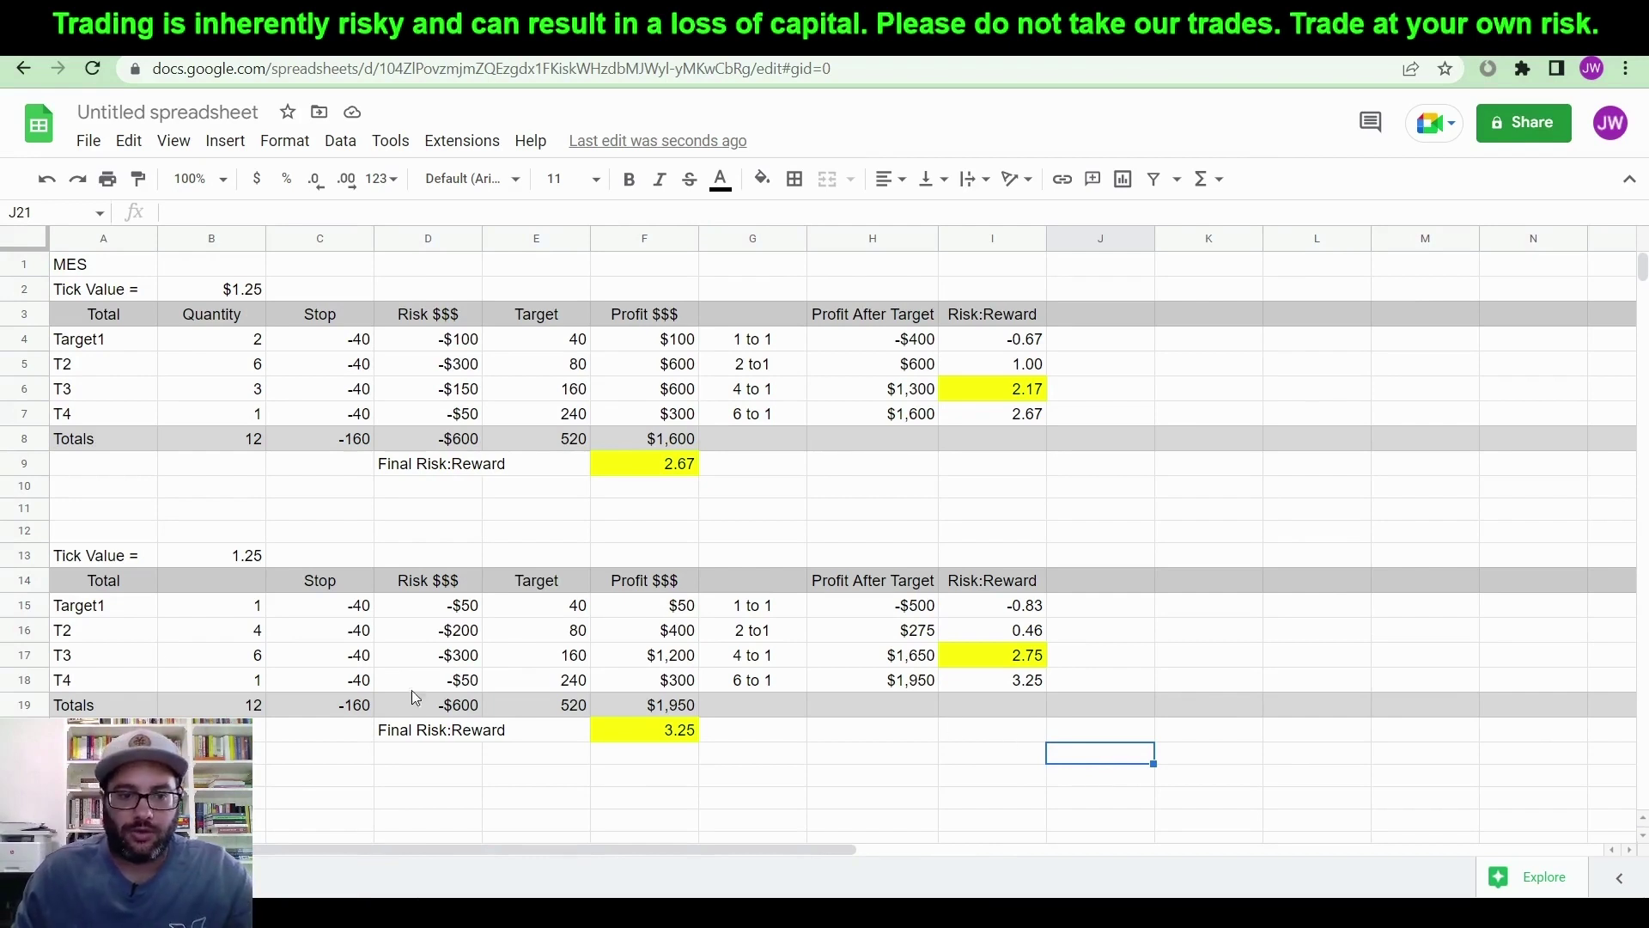
{"action": "left_click", "coordinate": [196, 611]}
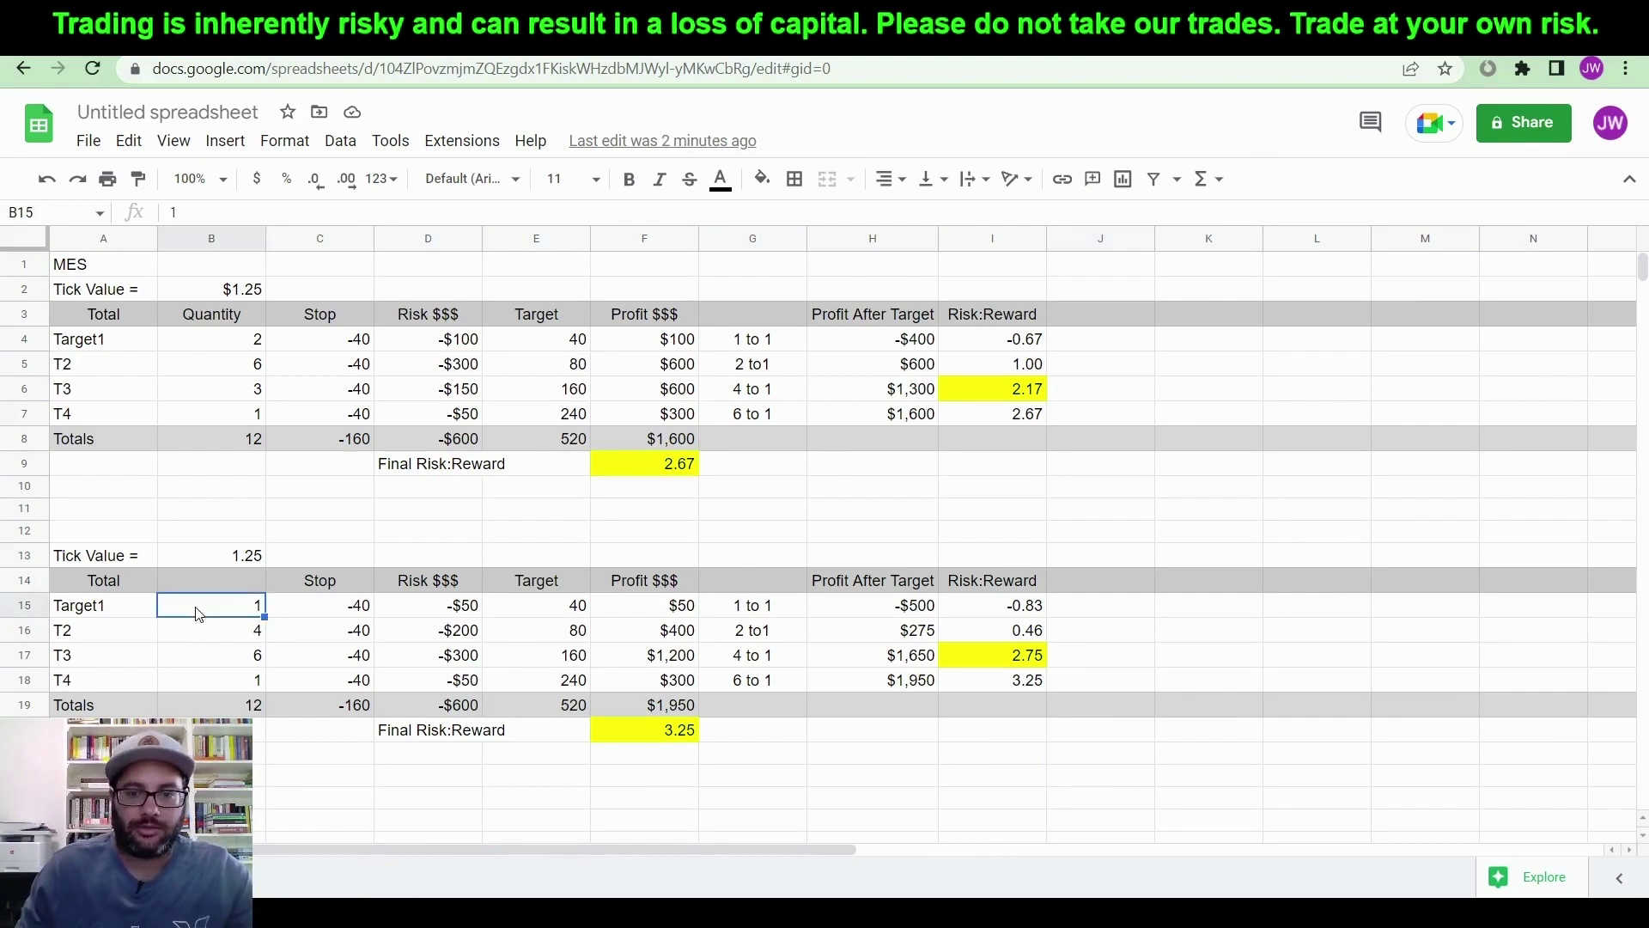
{"action": "left_click", "coordinate": [1020, 664]}
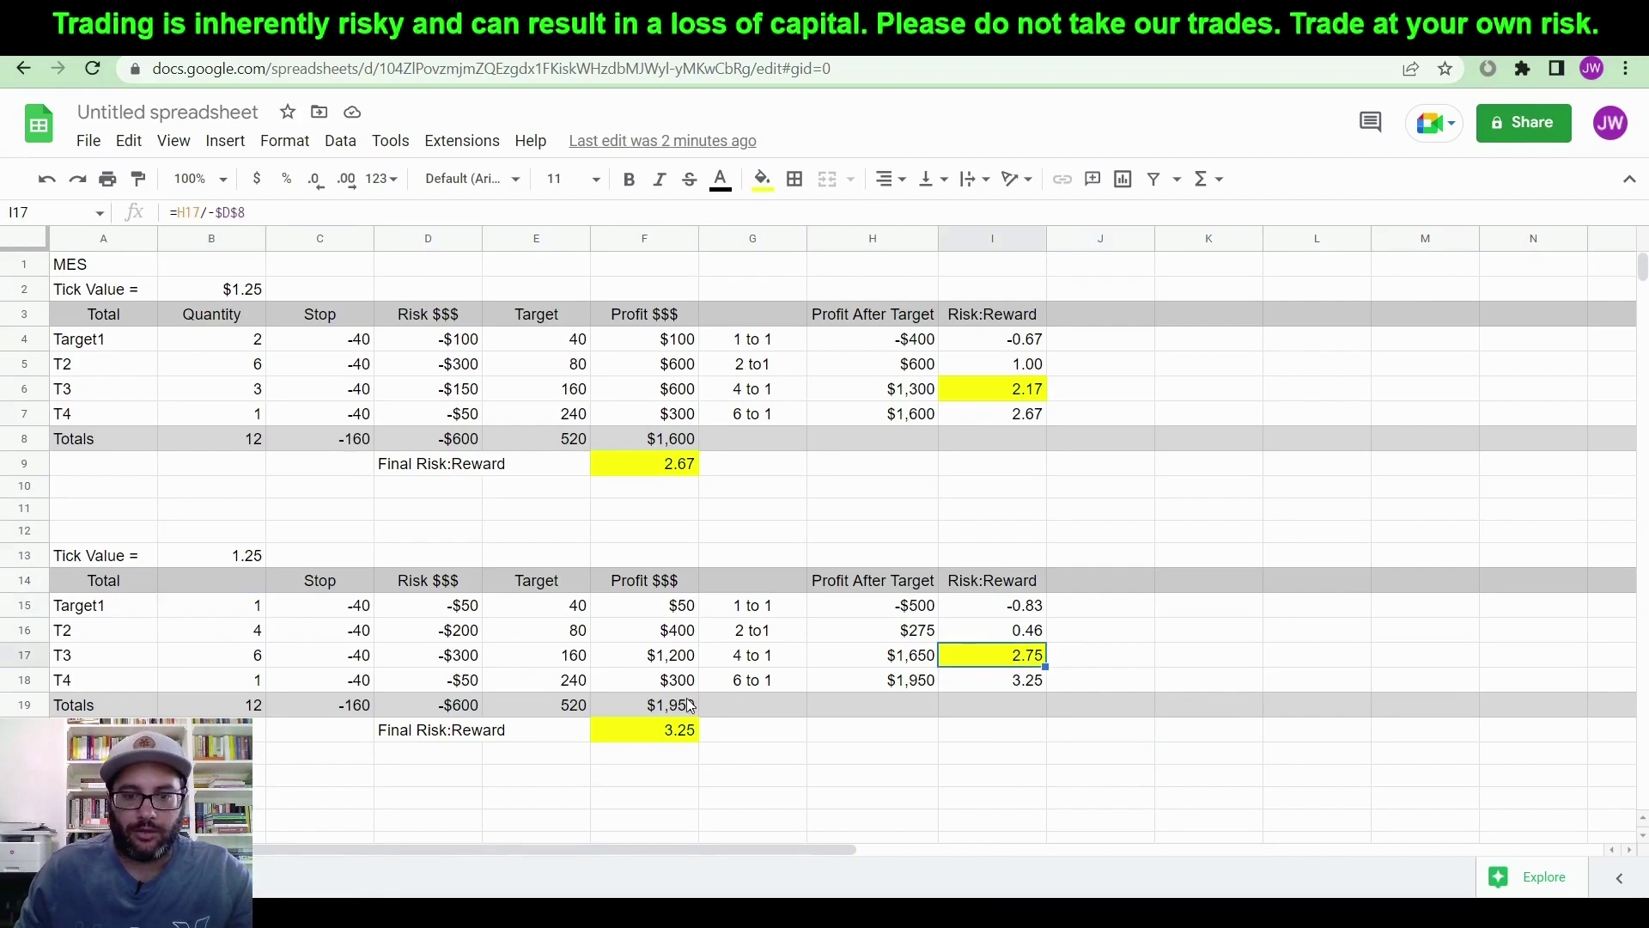
{"action": "left_click", "coordinate": [651, 730]}
{"action": "left_click", "coordinate": [975, 664]}
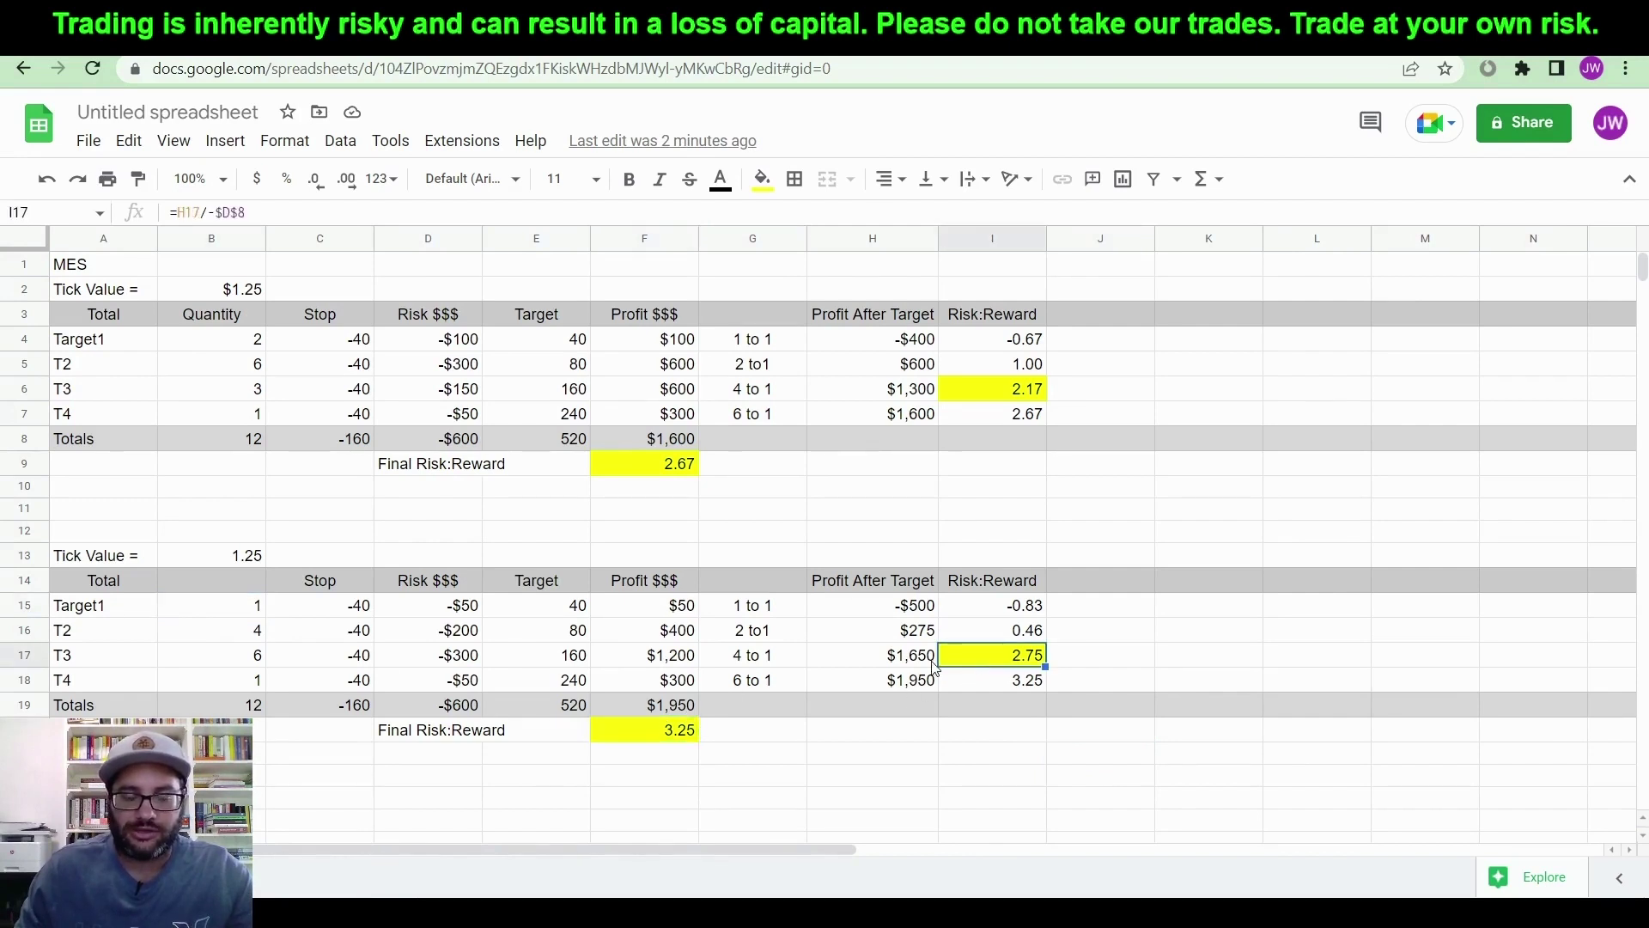
{"action": "left_click", "coordinate": [653, 734]}
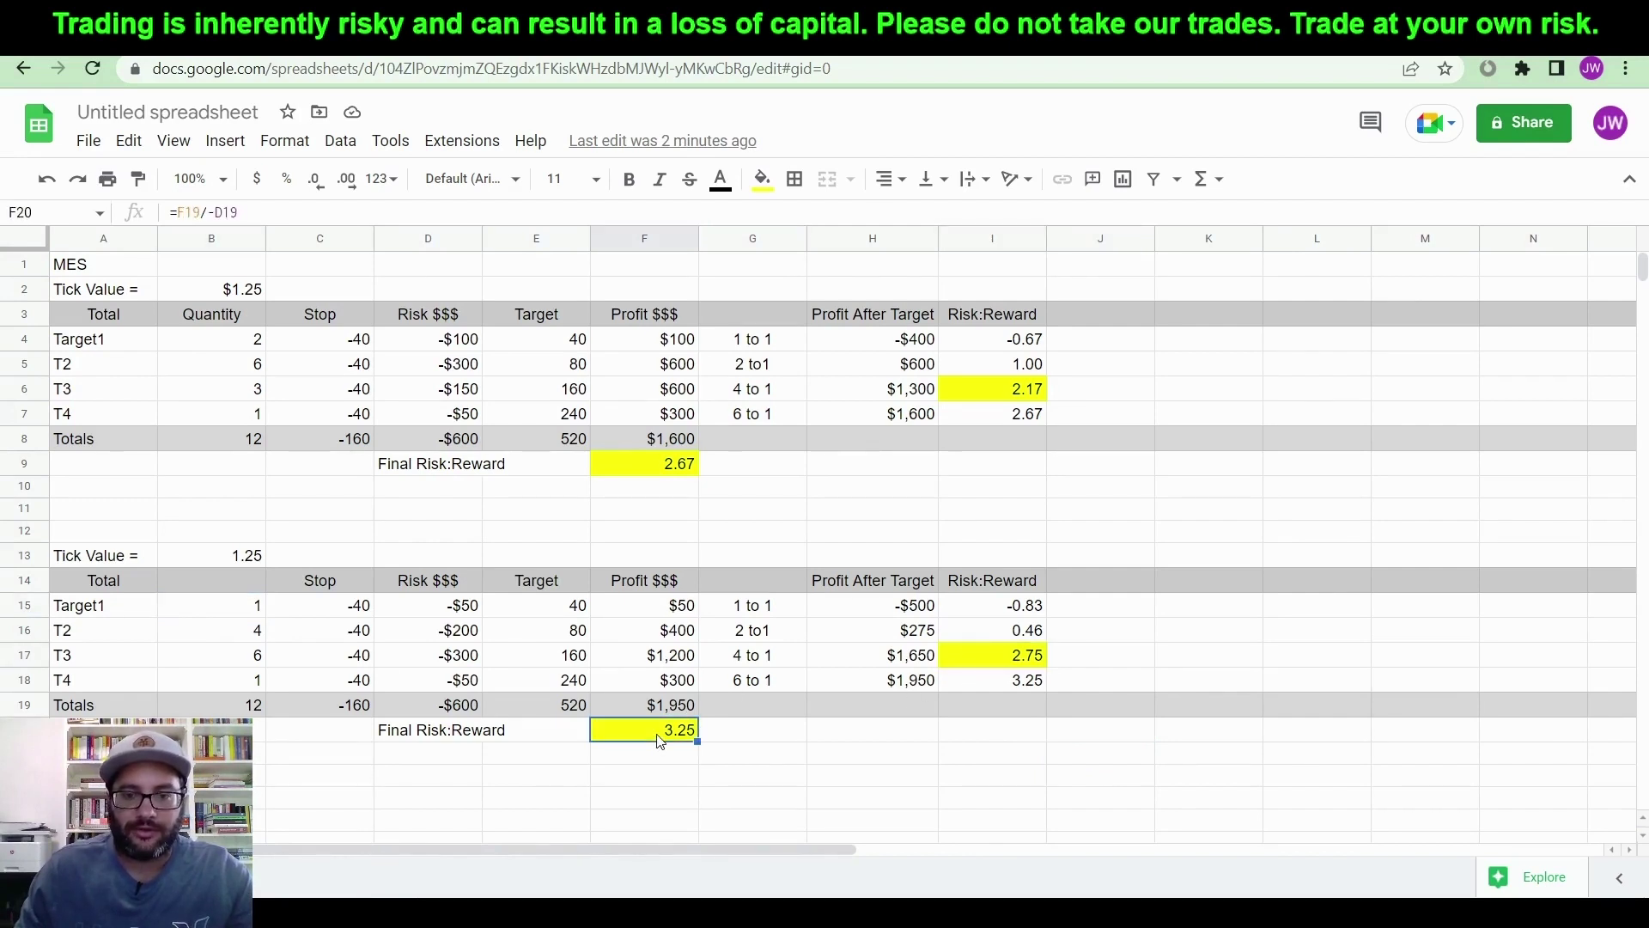
{"action": "left_click", "coordinate": [1004, 634]}
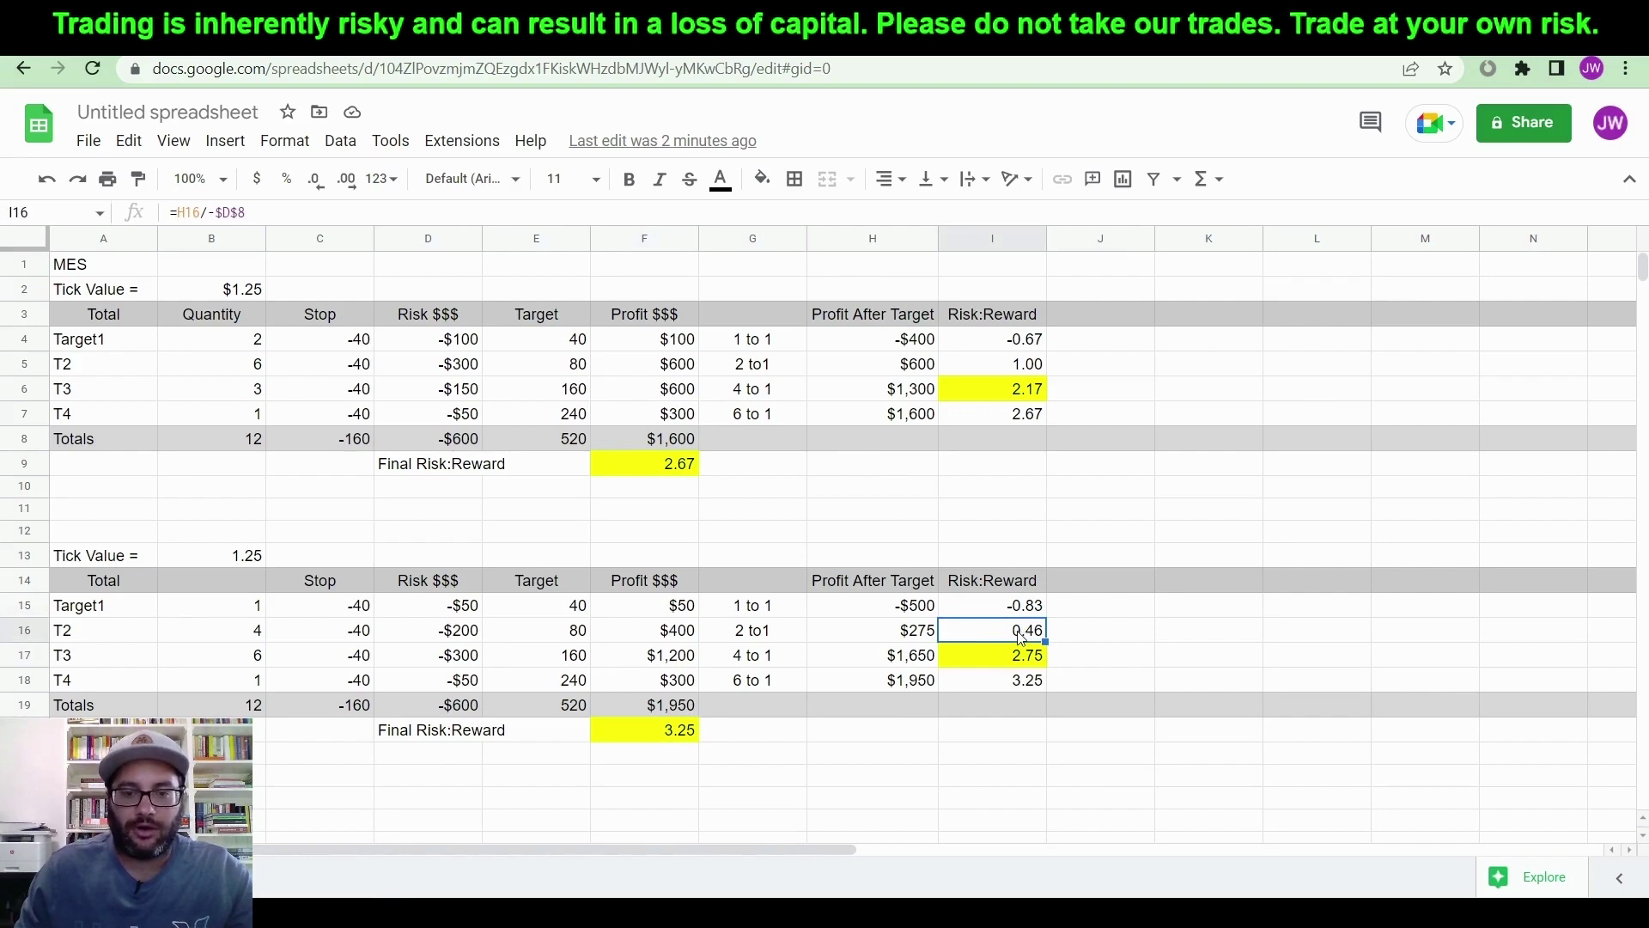
{"action": "left_click", "coordinate": [773, 635]}
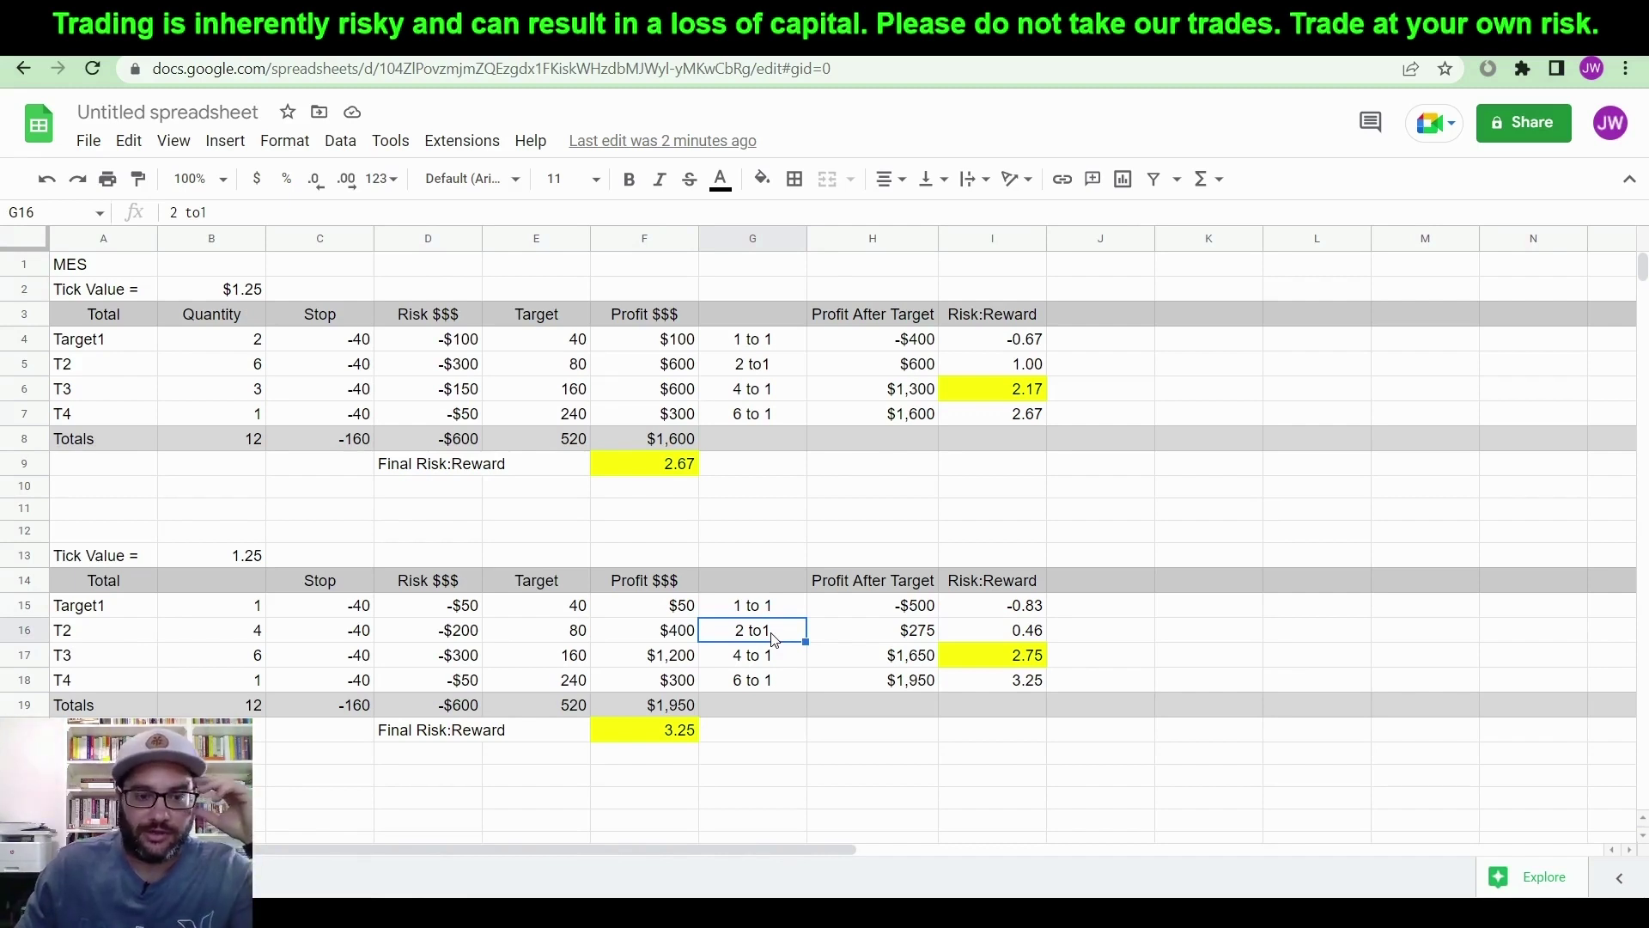
{"action": "left_click", "coordinate": [241, 612]}
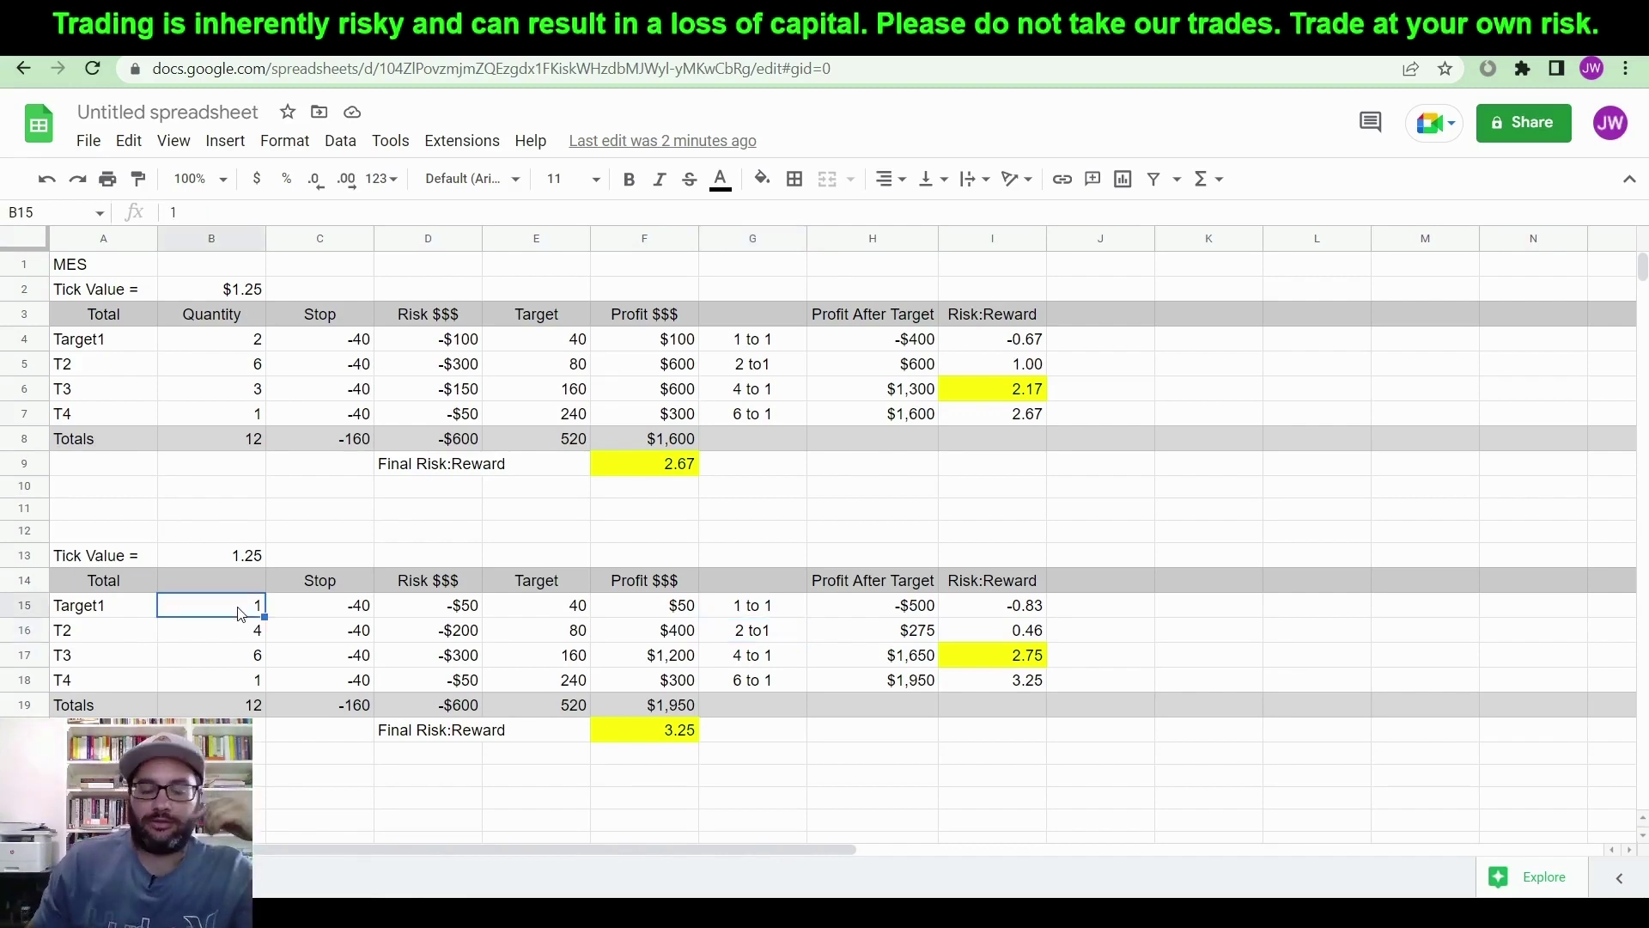
Step: Enter quantities 0, 6 and 5 in B15–B17 and review the T2 quantity and risk:reward formula
{"action": "type", "text": "0"}
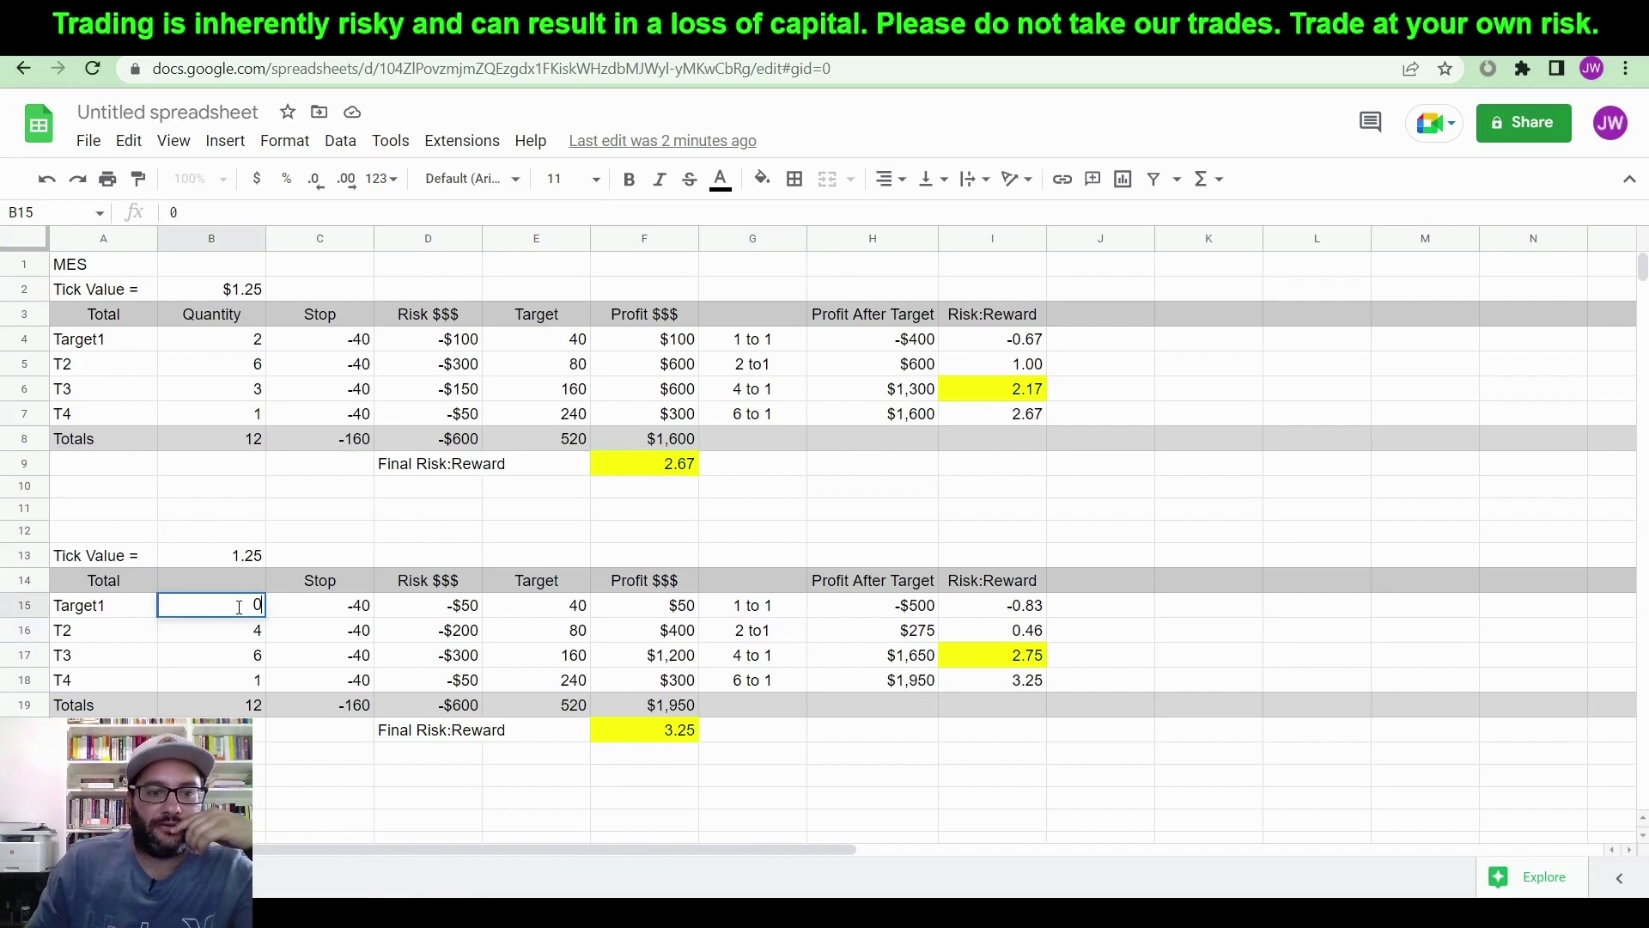
{"action": "key", "text": "Return"}
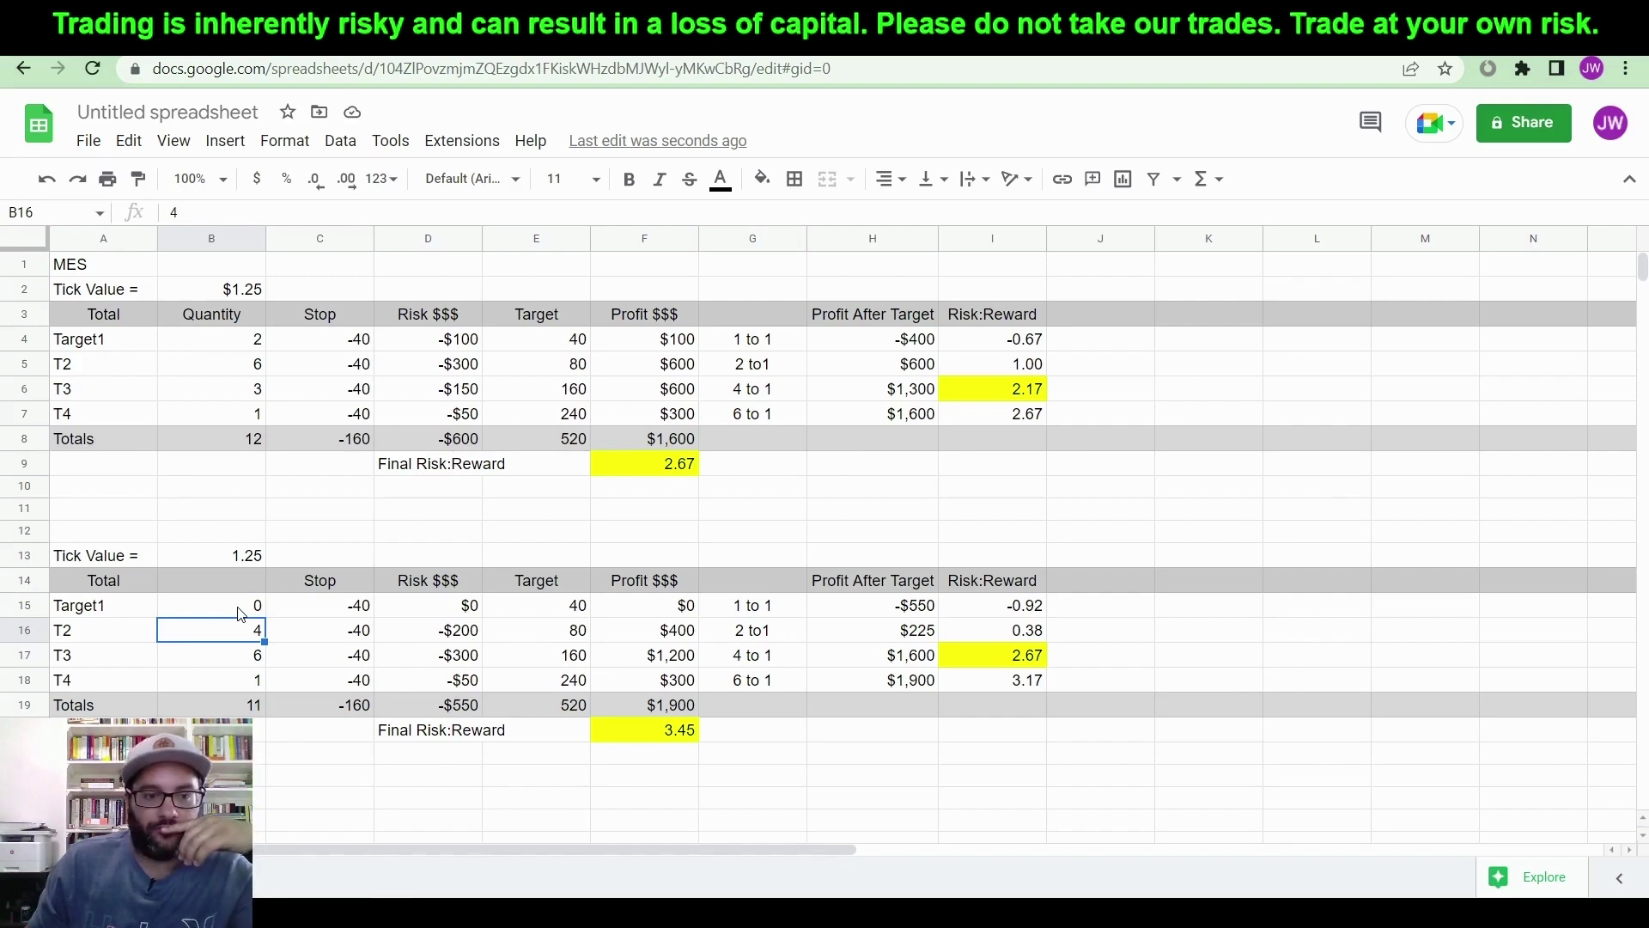
{"action": "type", "text": "6"}
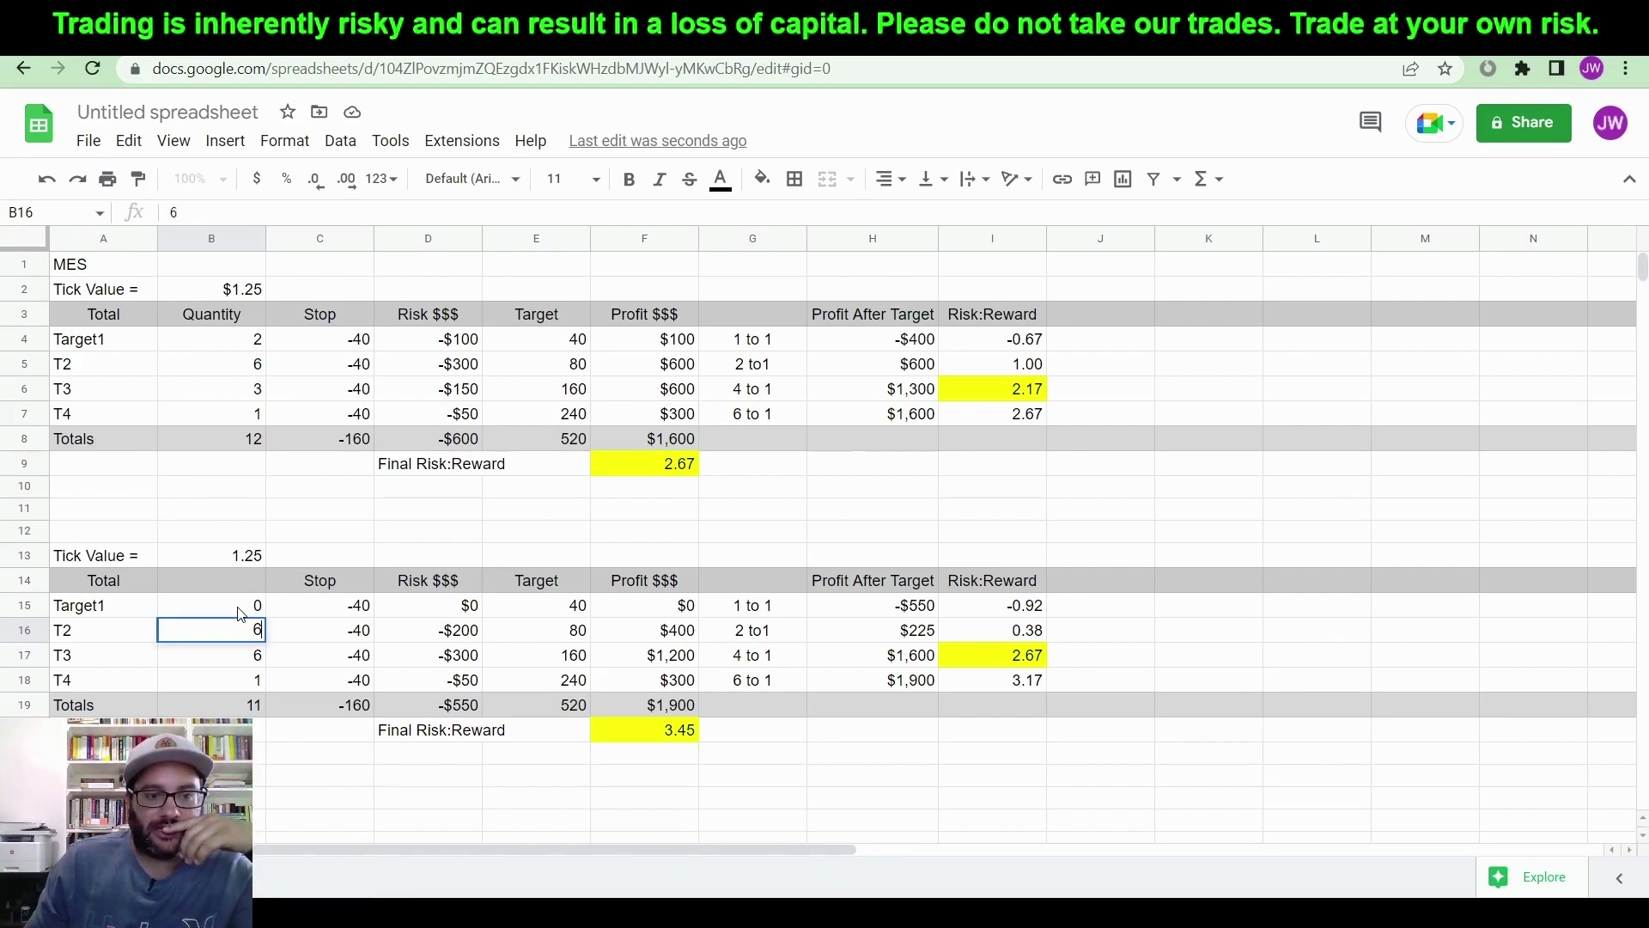
{"action": "key", "text": "Return"}
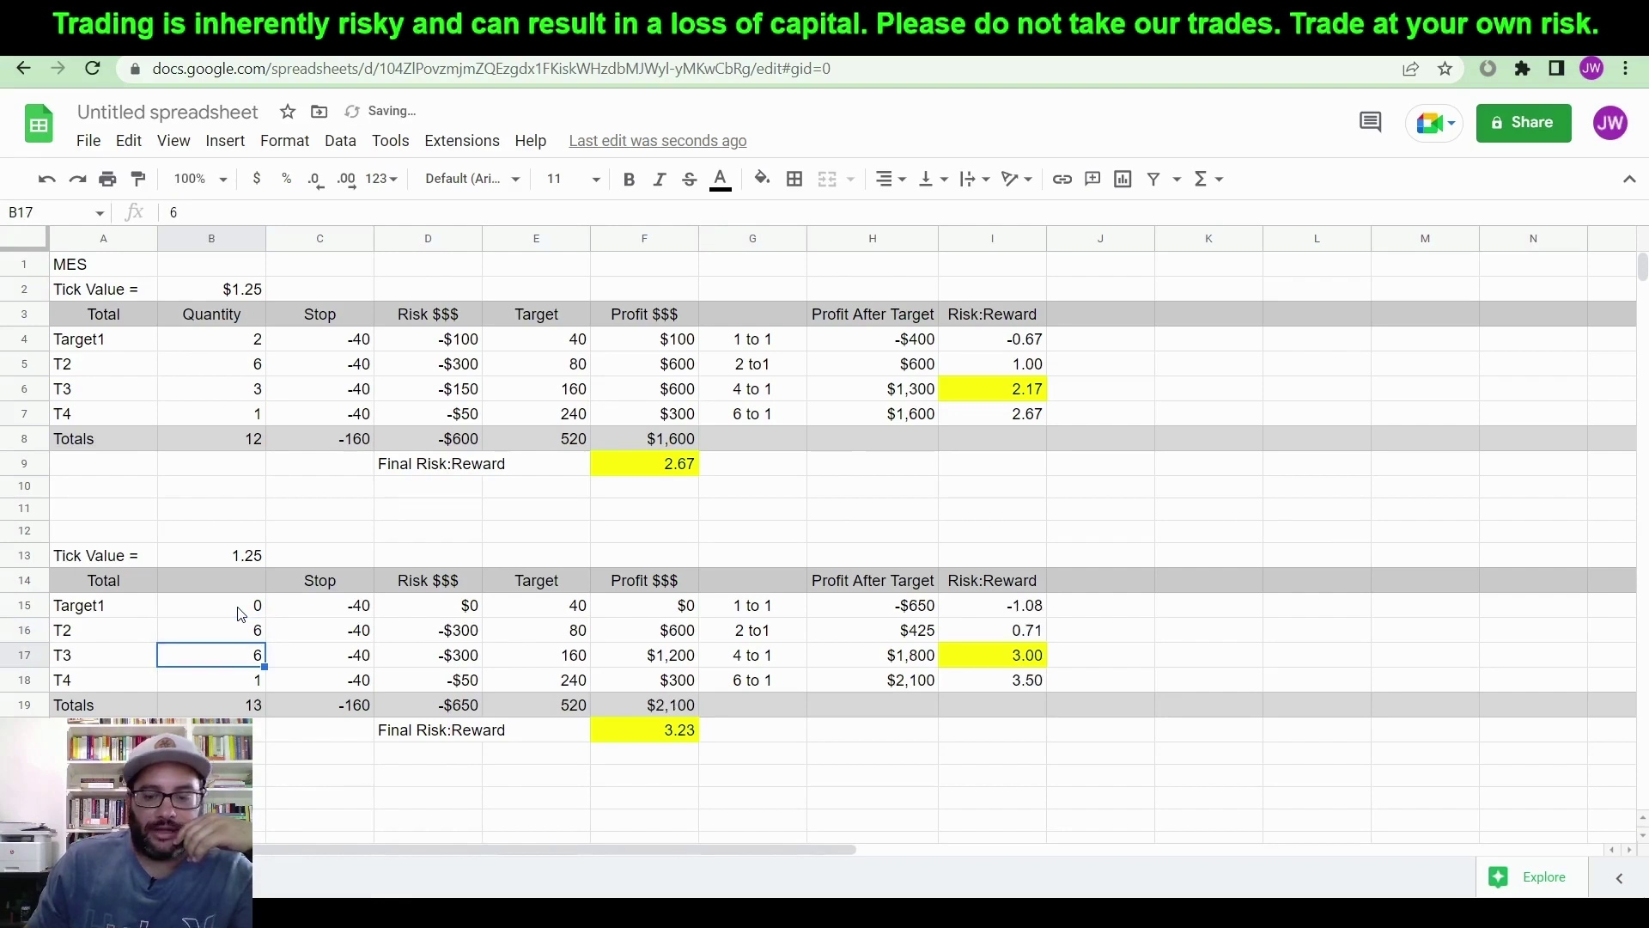
{"action": "type", "text": "5"}
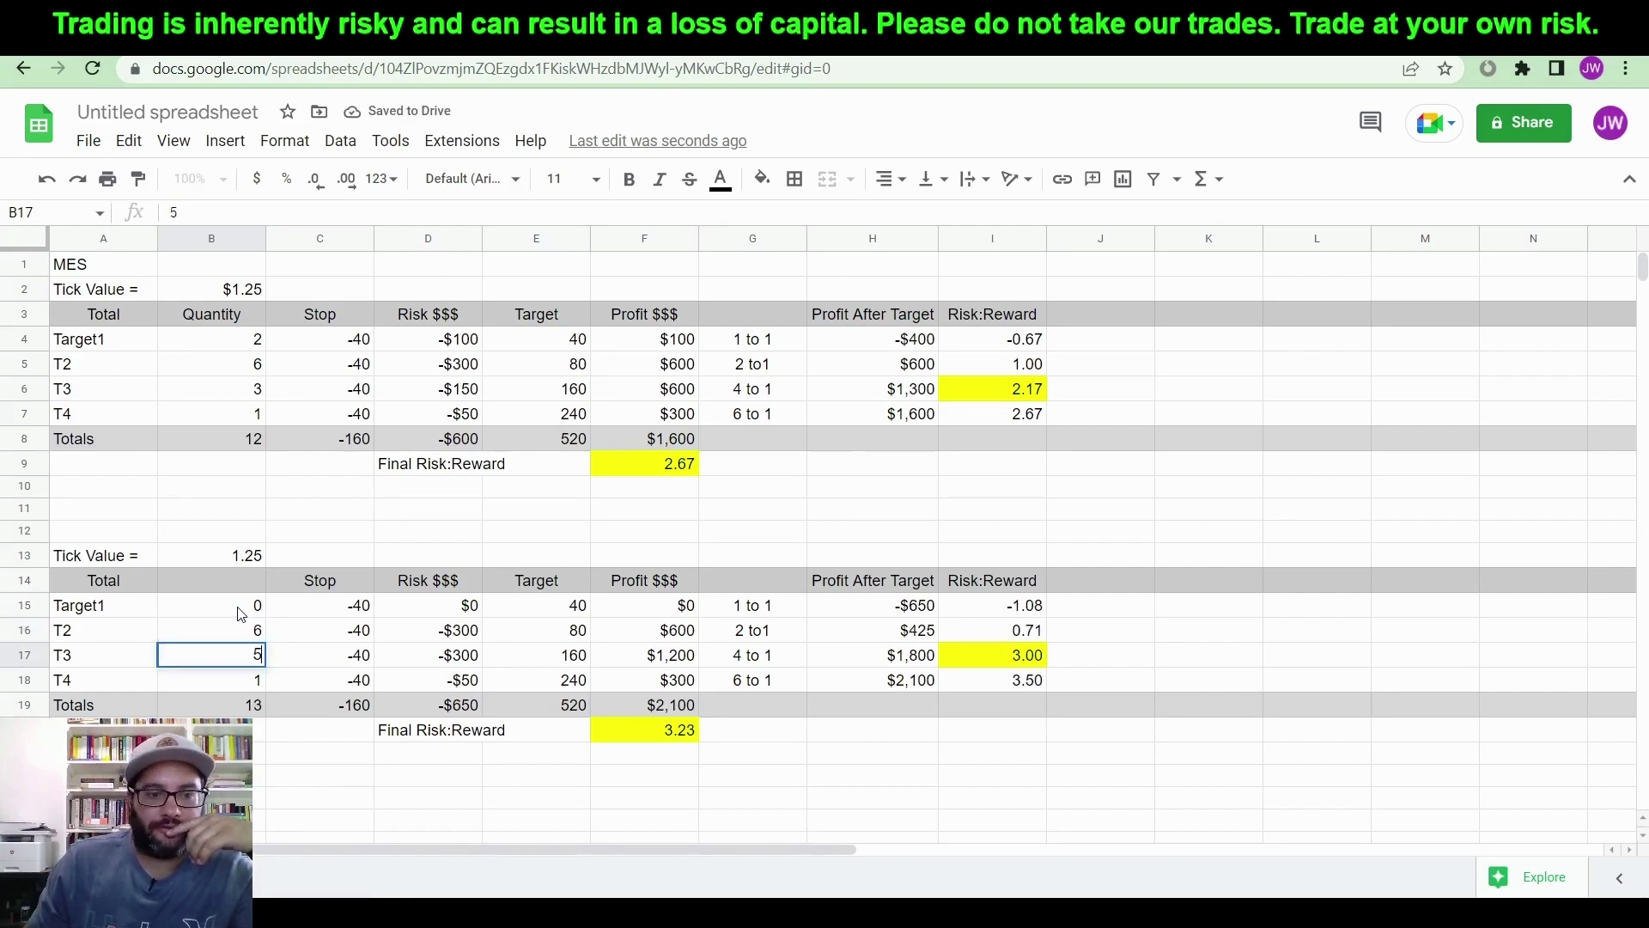
{"action": "key", "text": "Return"}
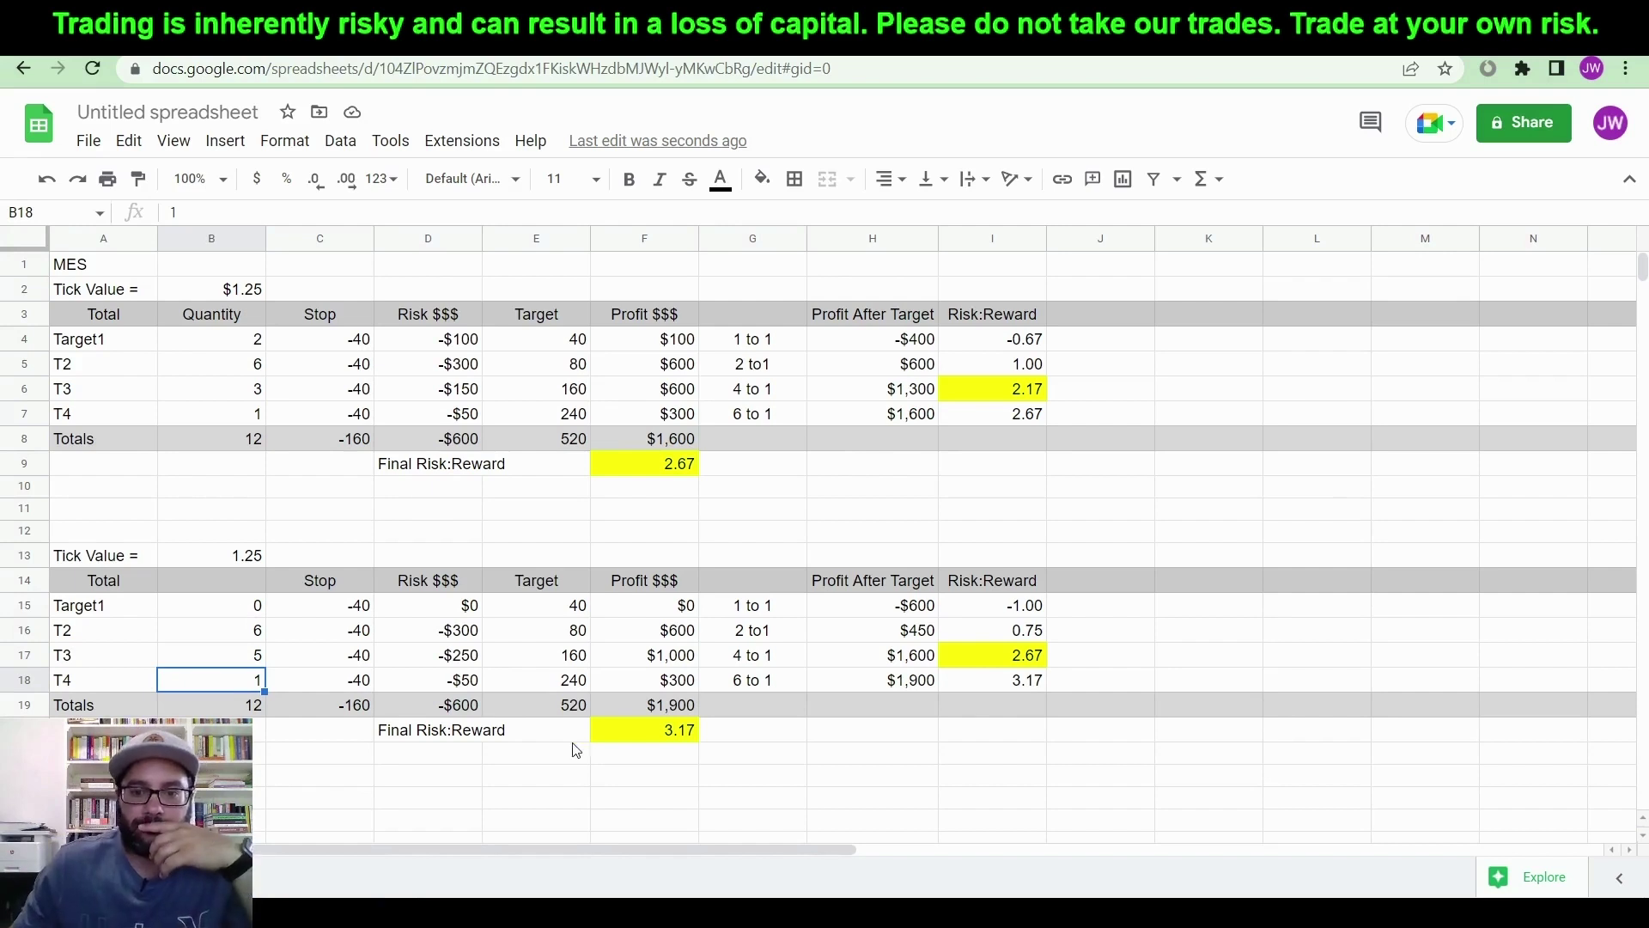
{"action": "left_click", "coordinate": [261, 632]}
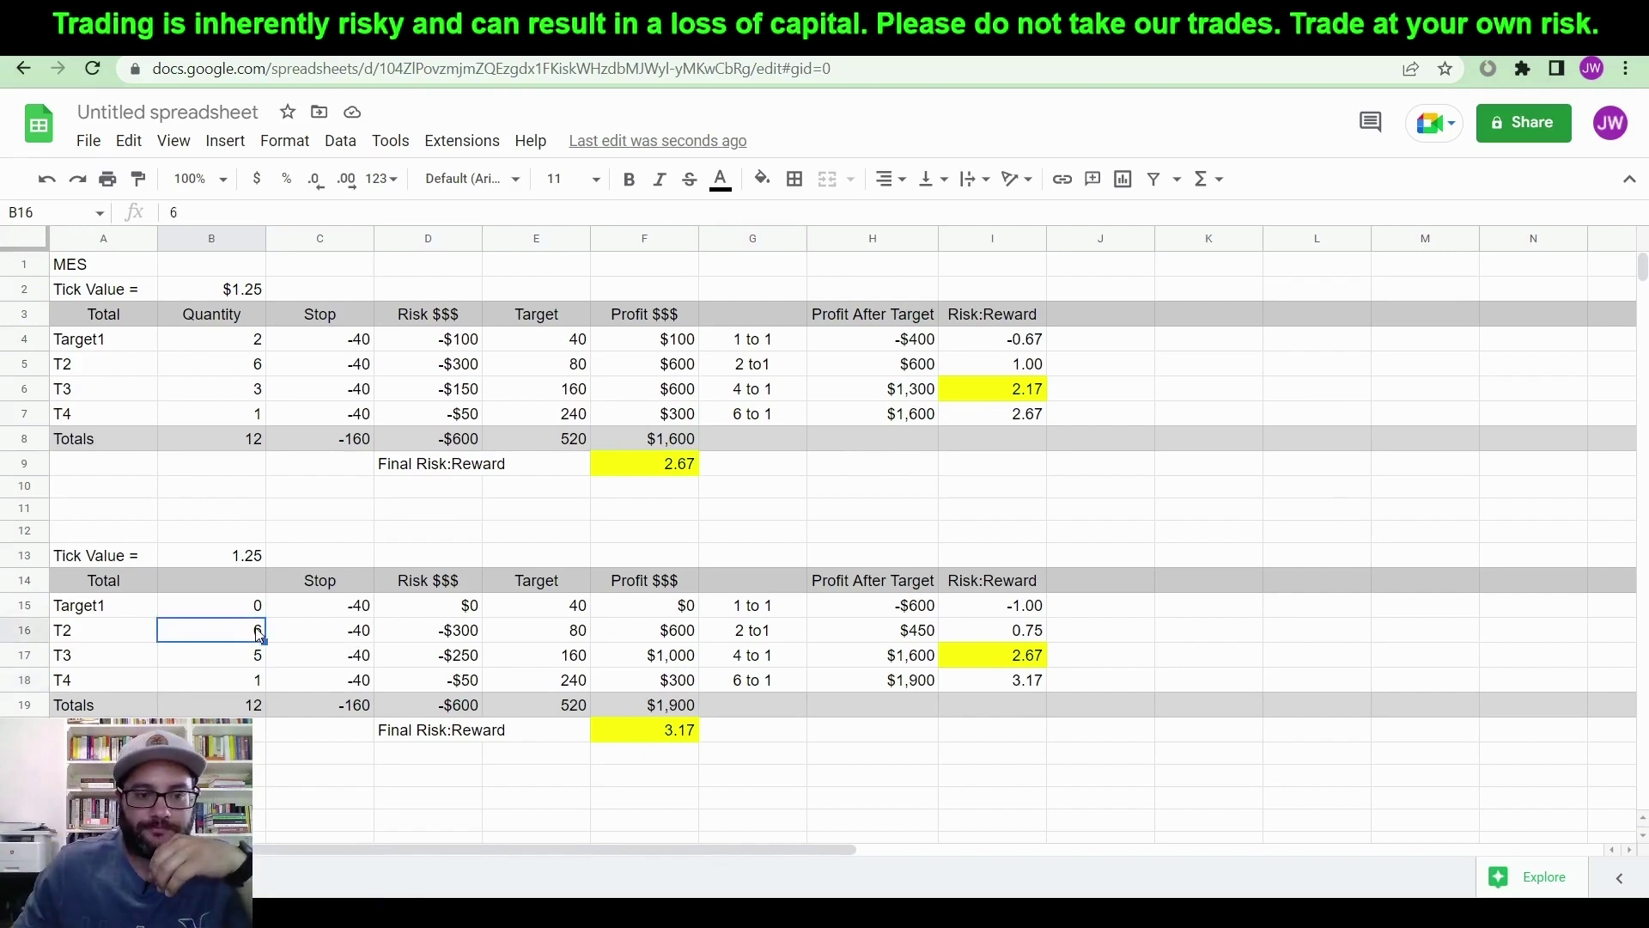
{"action": "left_click", "coordinate": [990, 638]}
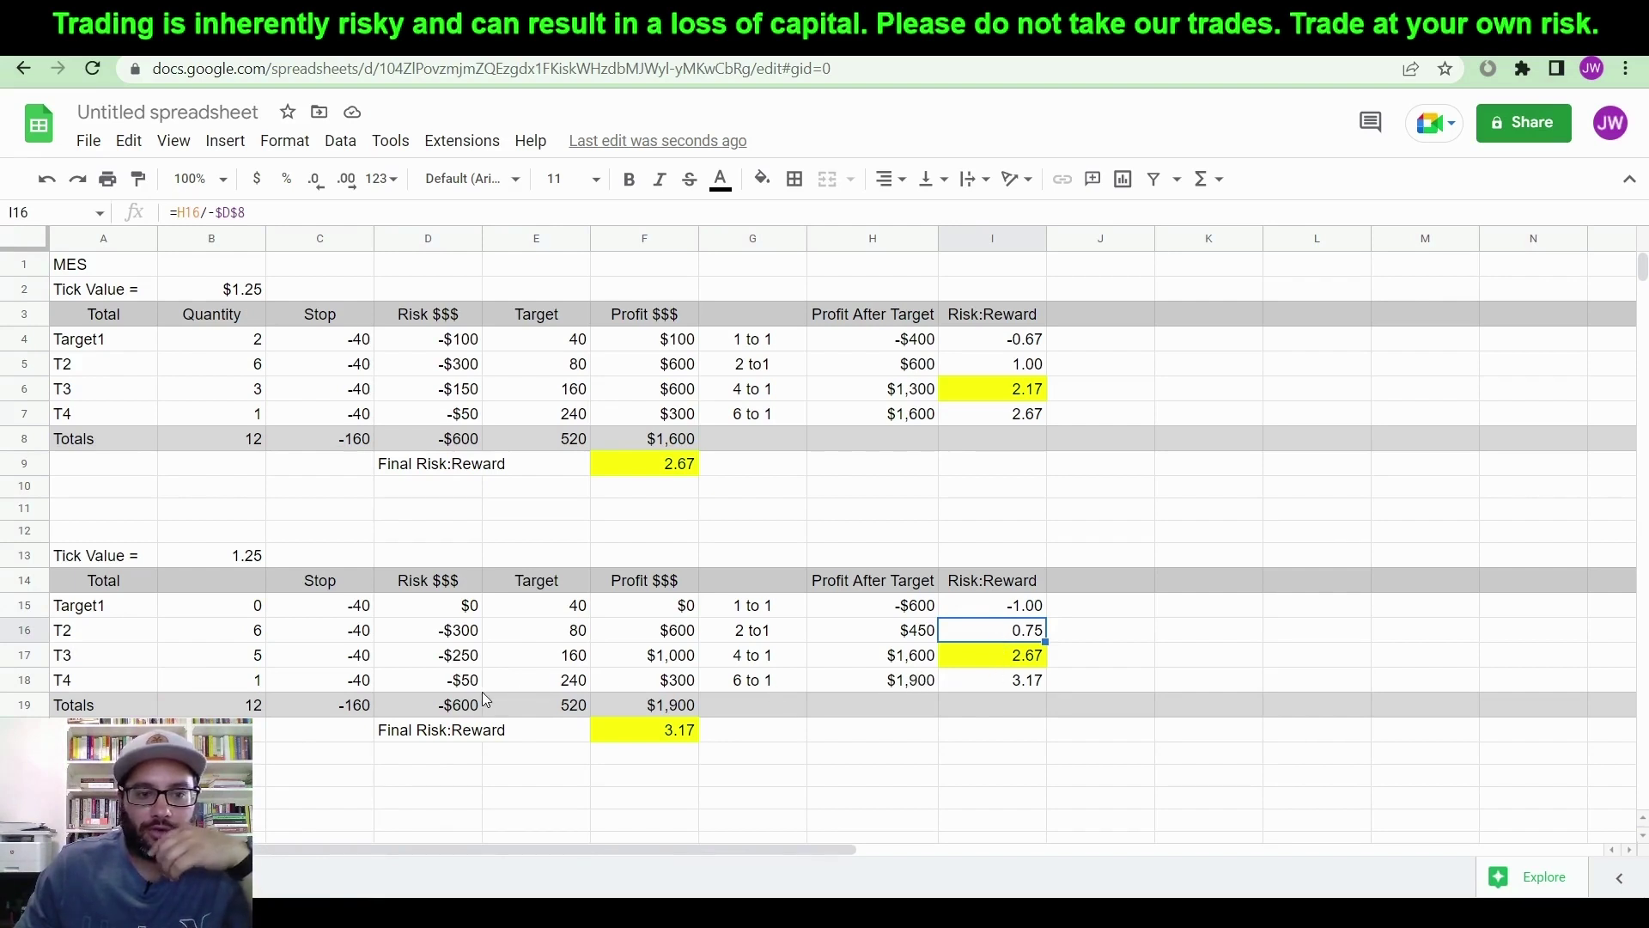
{"action": "left_click", "coordinate": [241, 657]}
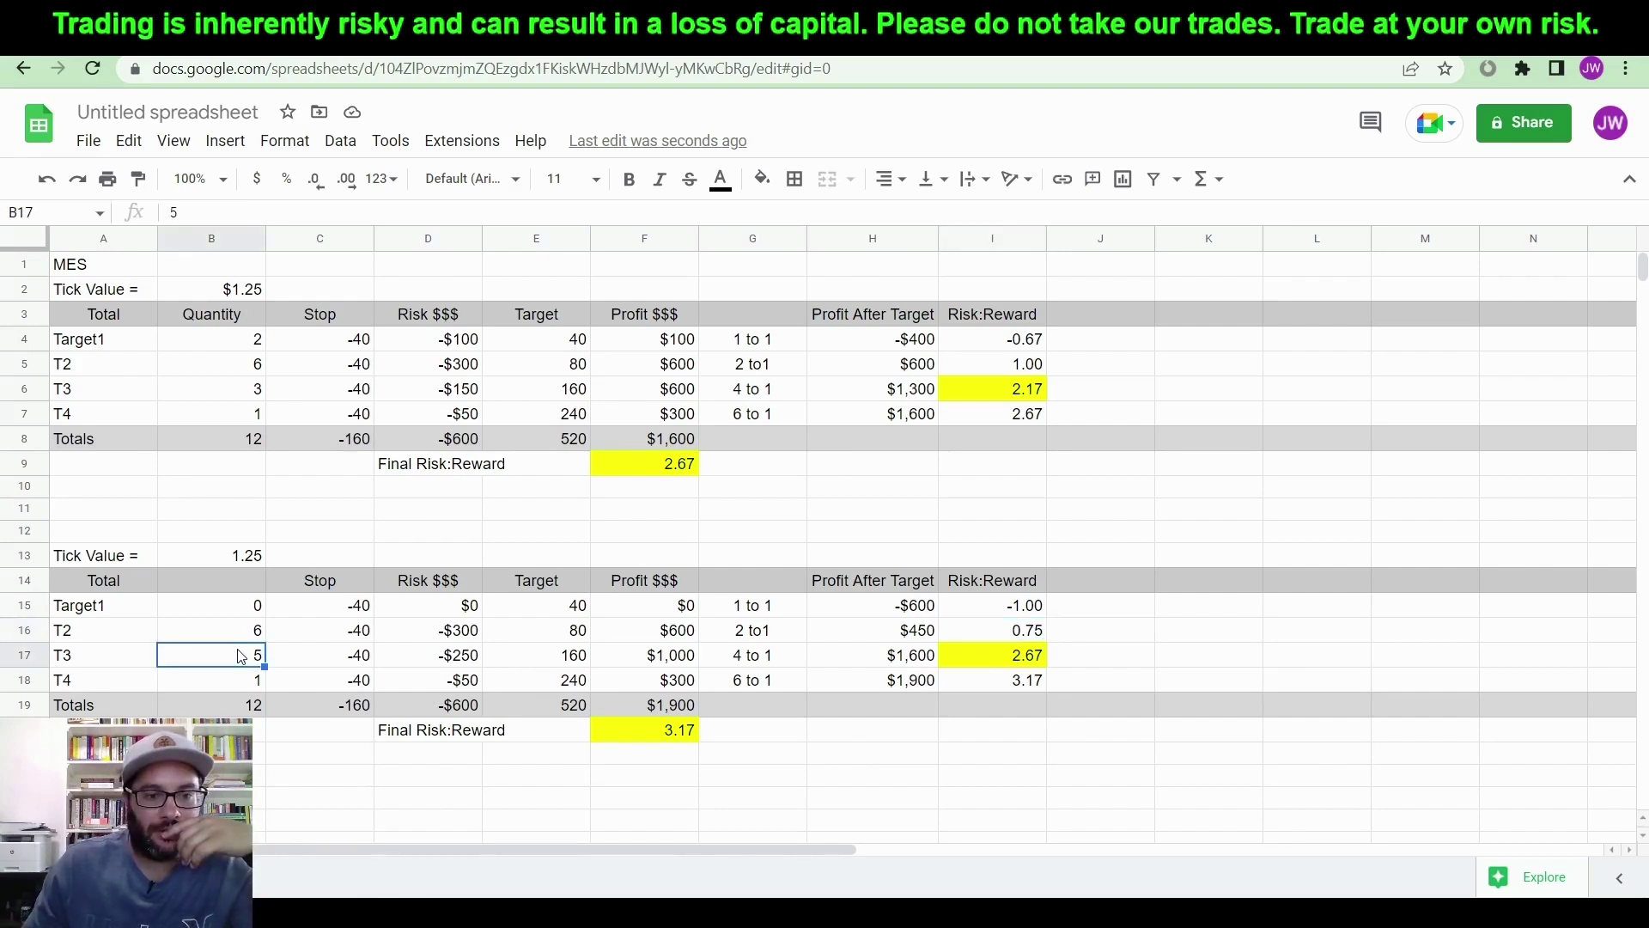
{"action": "type", "text": "6"}
{"action": "key", "text": "Return"}
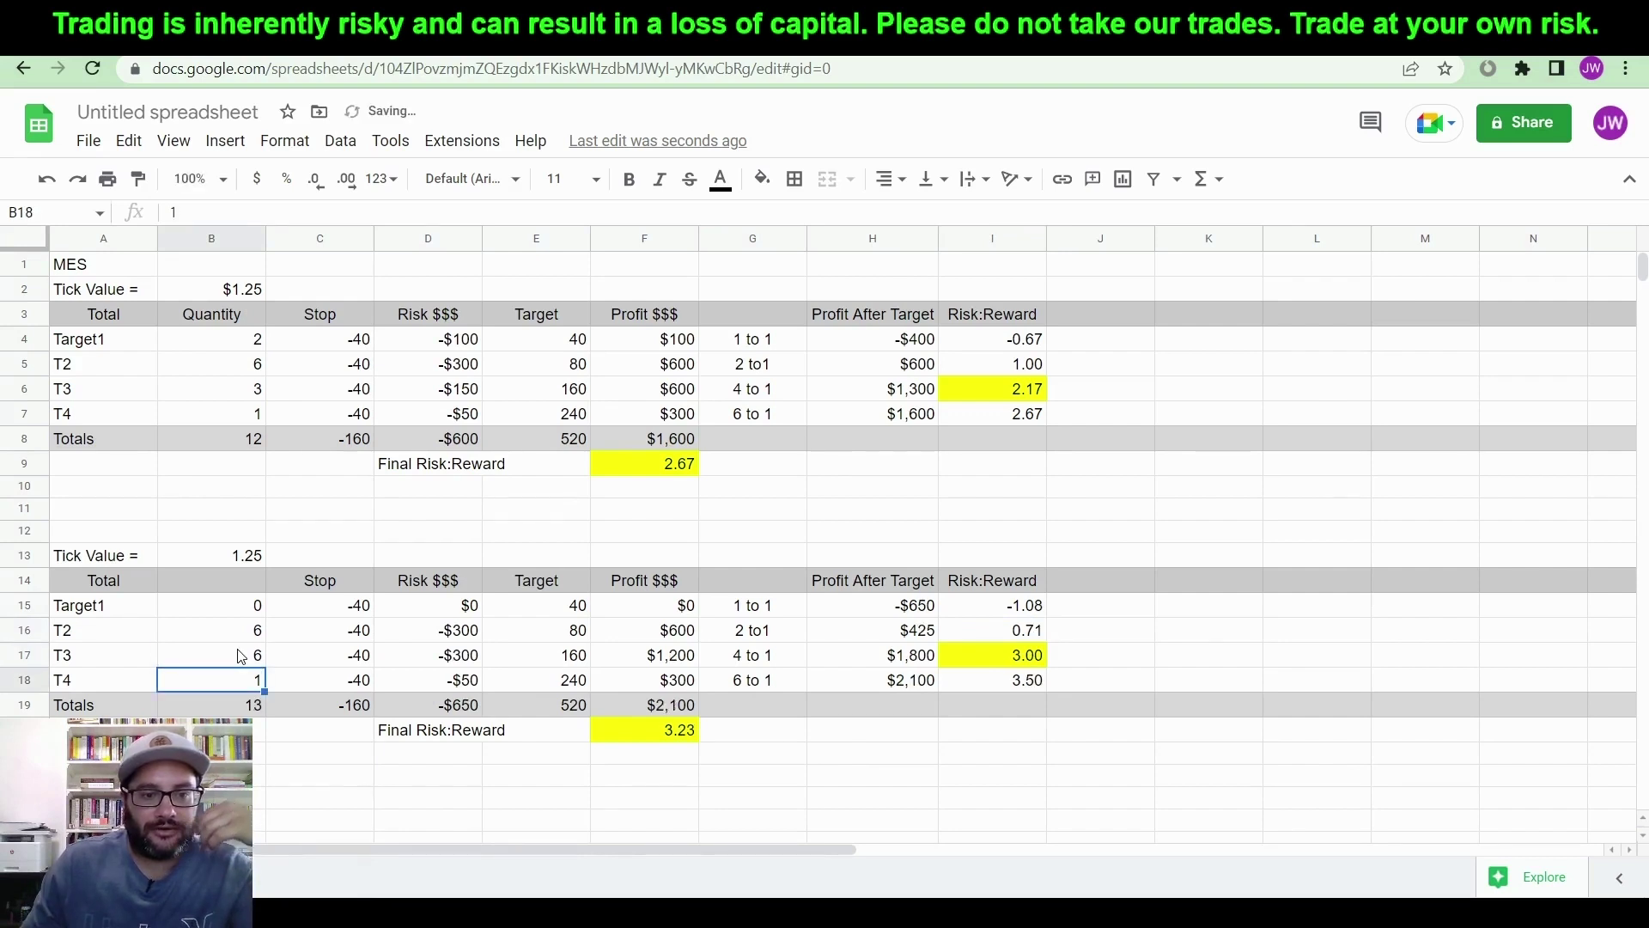
{"action": "type", "text": "0"}
{"action": "key", "text": "Return"}
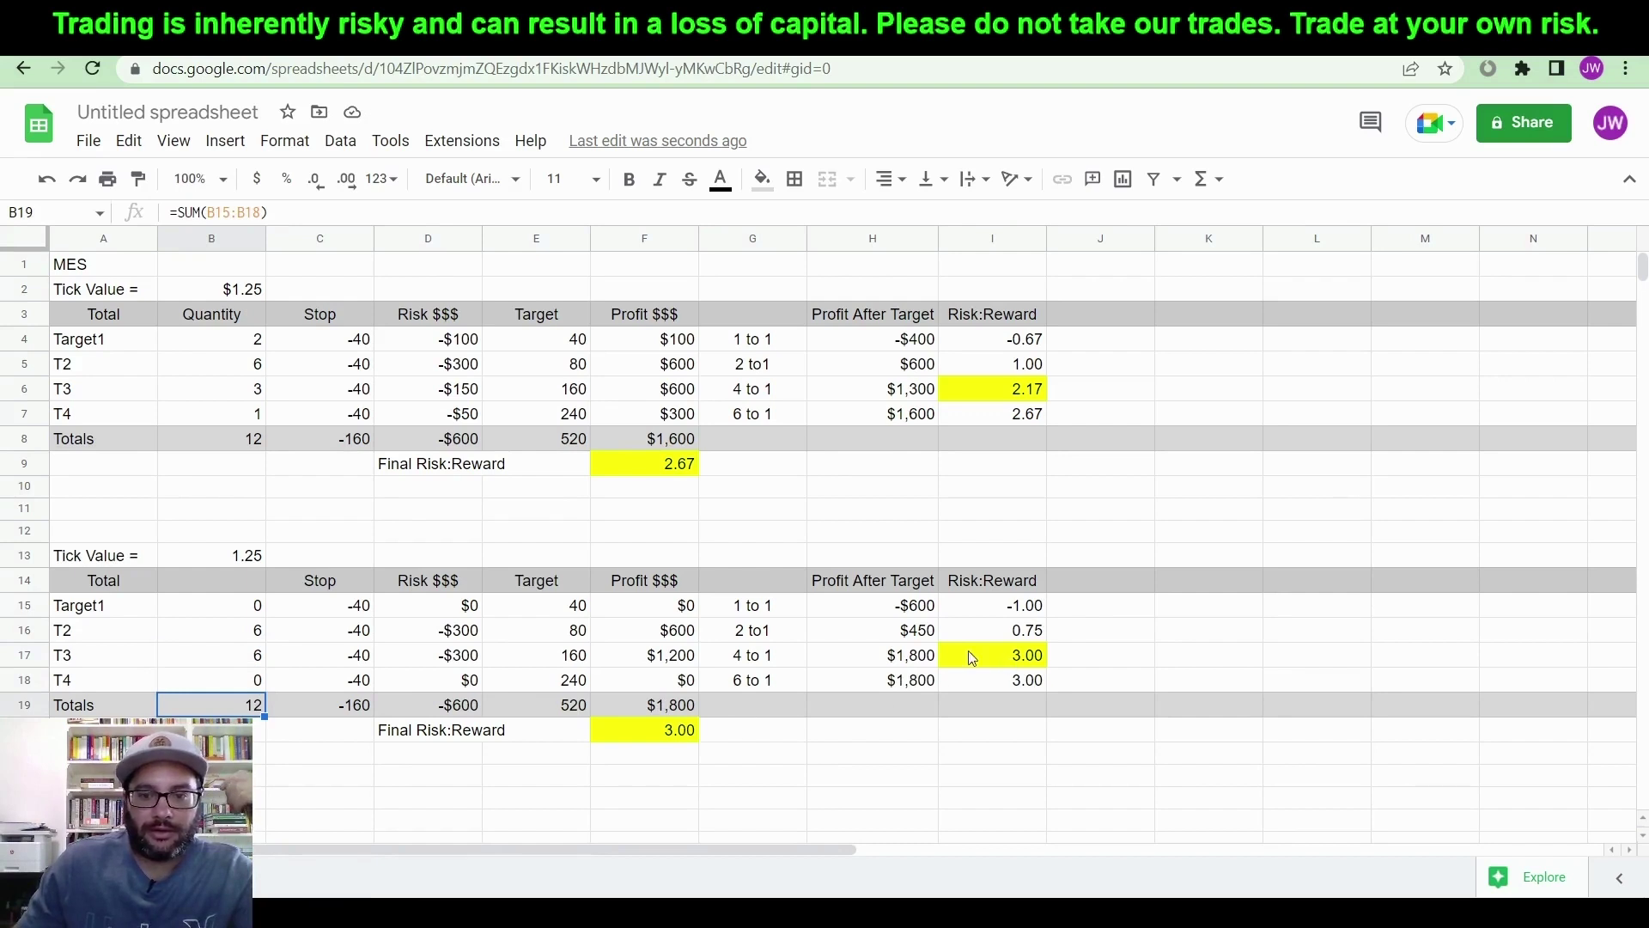
{"action": "left_click", "coordinate": [1007, 634]}
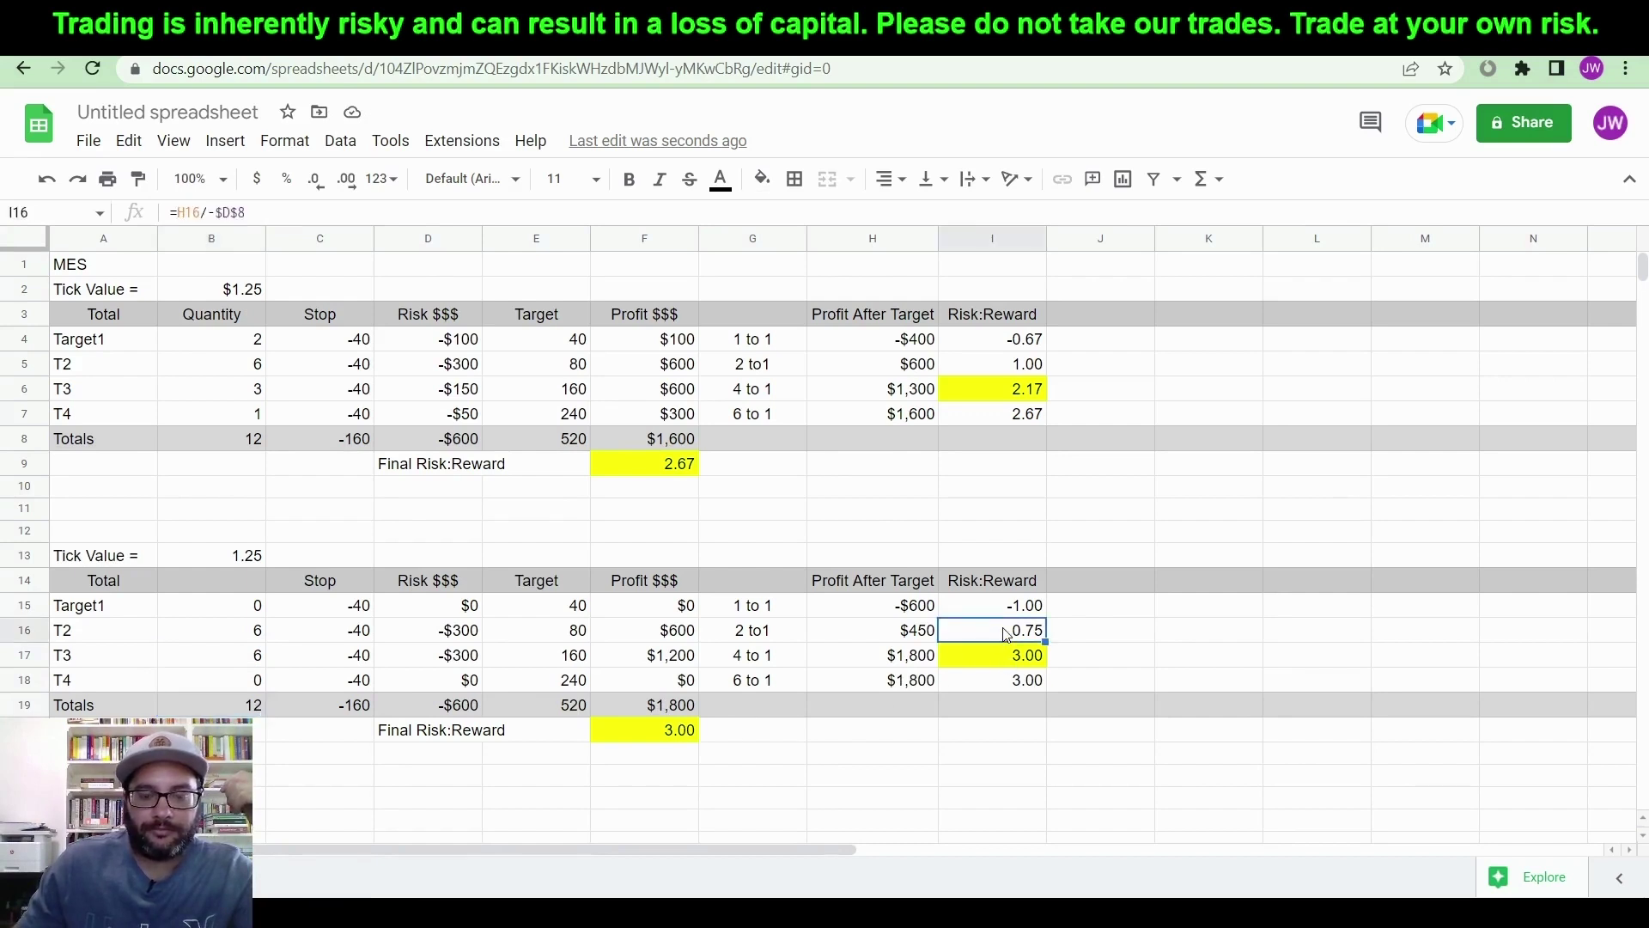
{"action": "left_click", "coordinate": [222, 660]}
{"action": "type", "text": "5"}
{"action": "key", "text": "Return"}
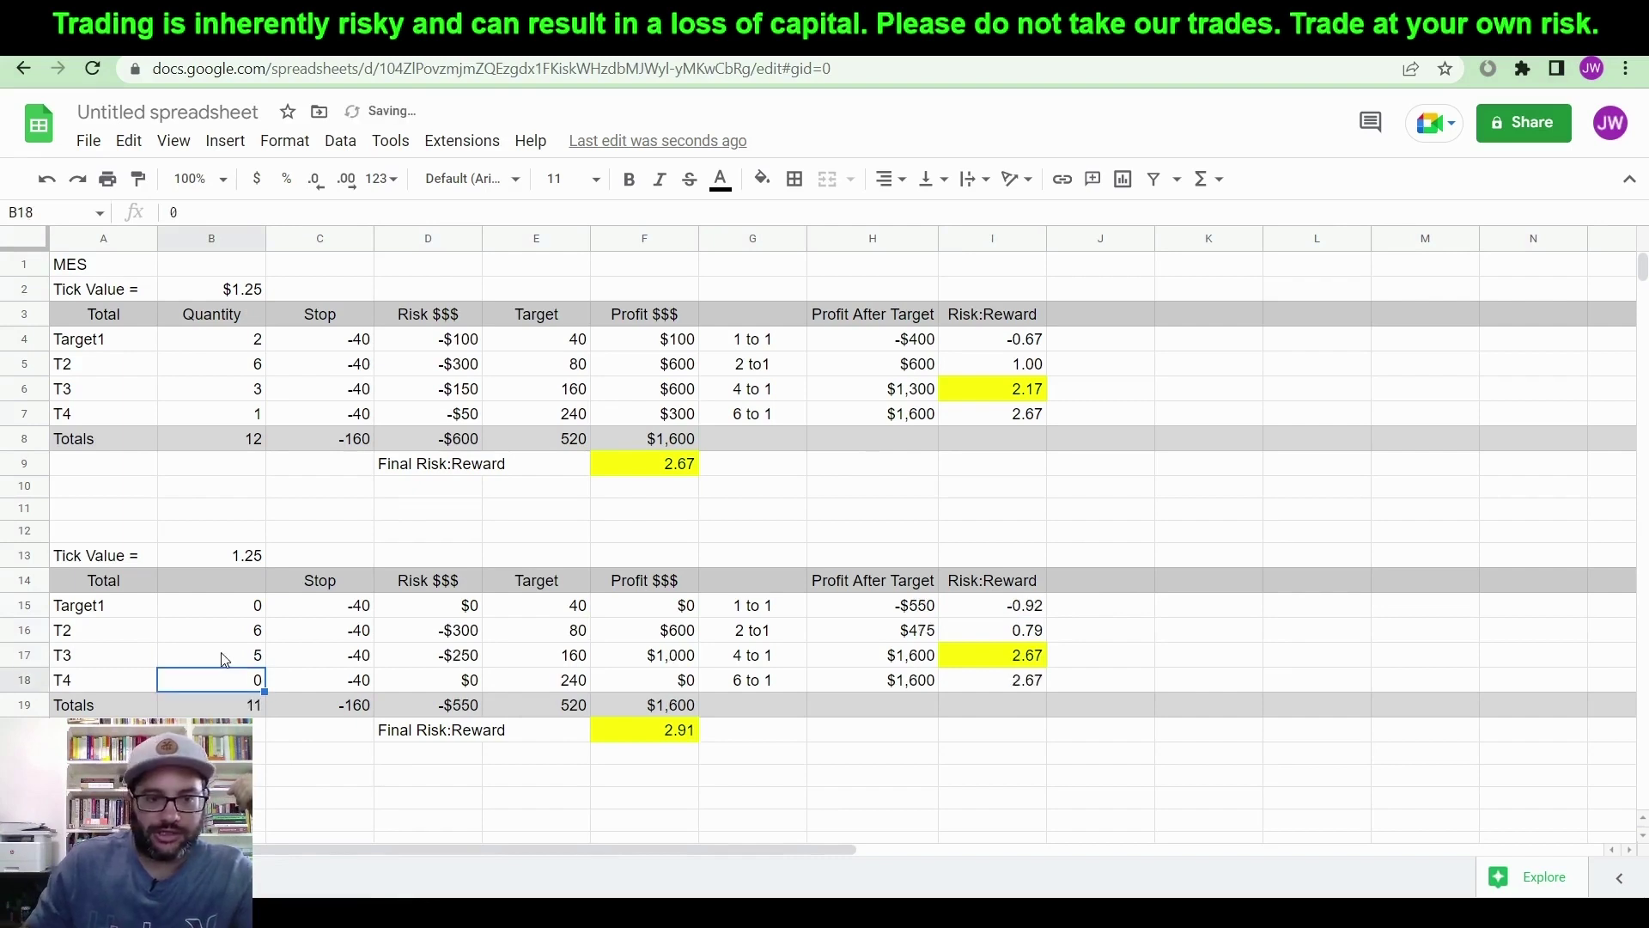
{"action": "type", "text": "1"}
{"action": "key", "text": "Return"}
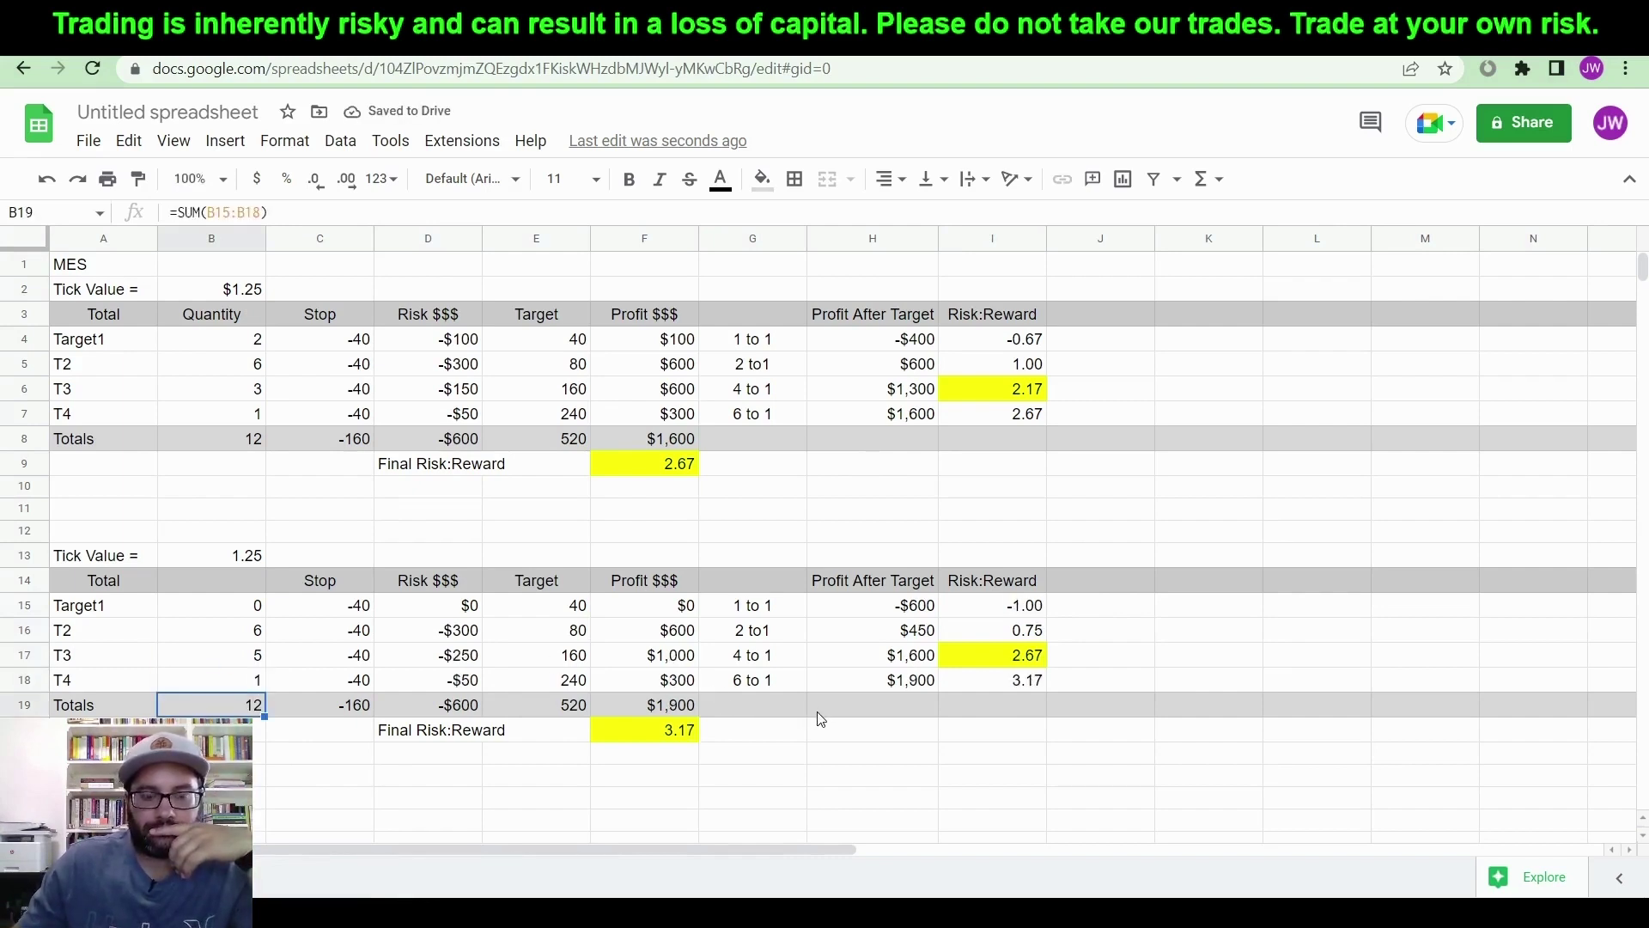
{"action": "left_click", "coordinate": [1027, 661]}
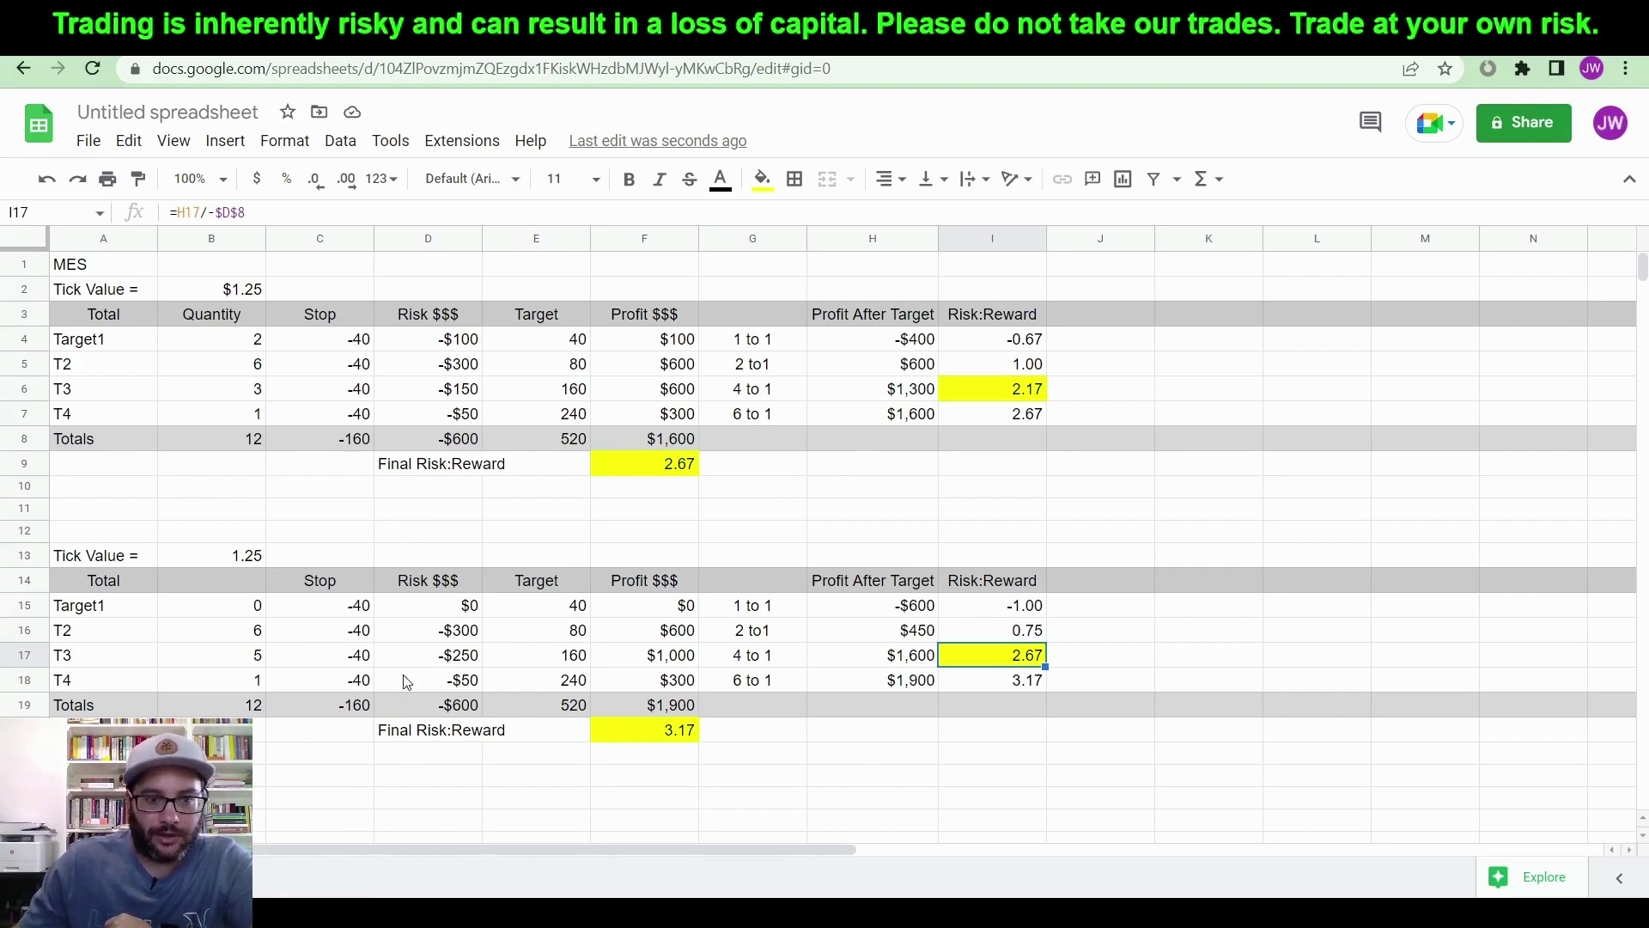
{"action": "left_click", "coordinate": [24, 654]}
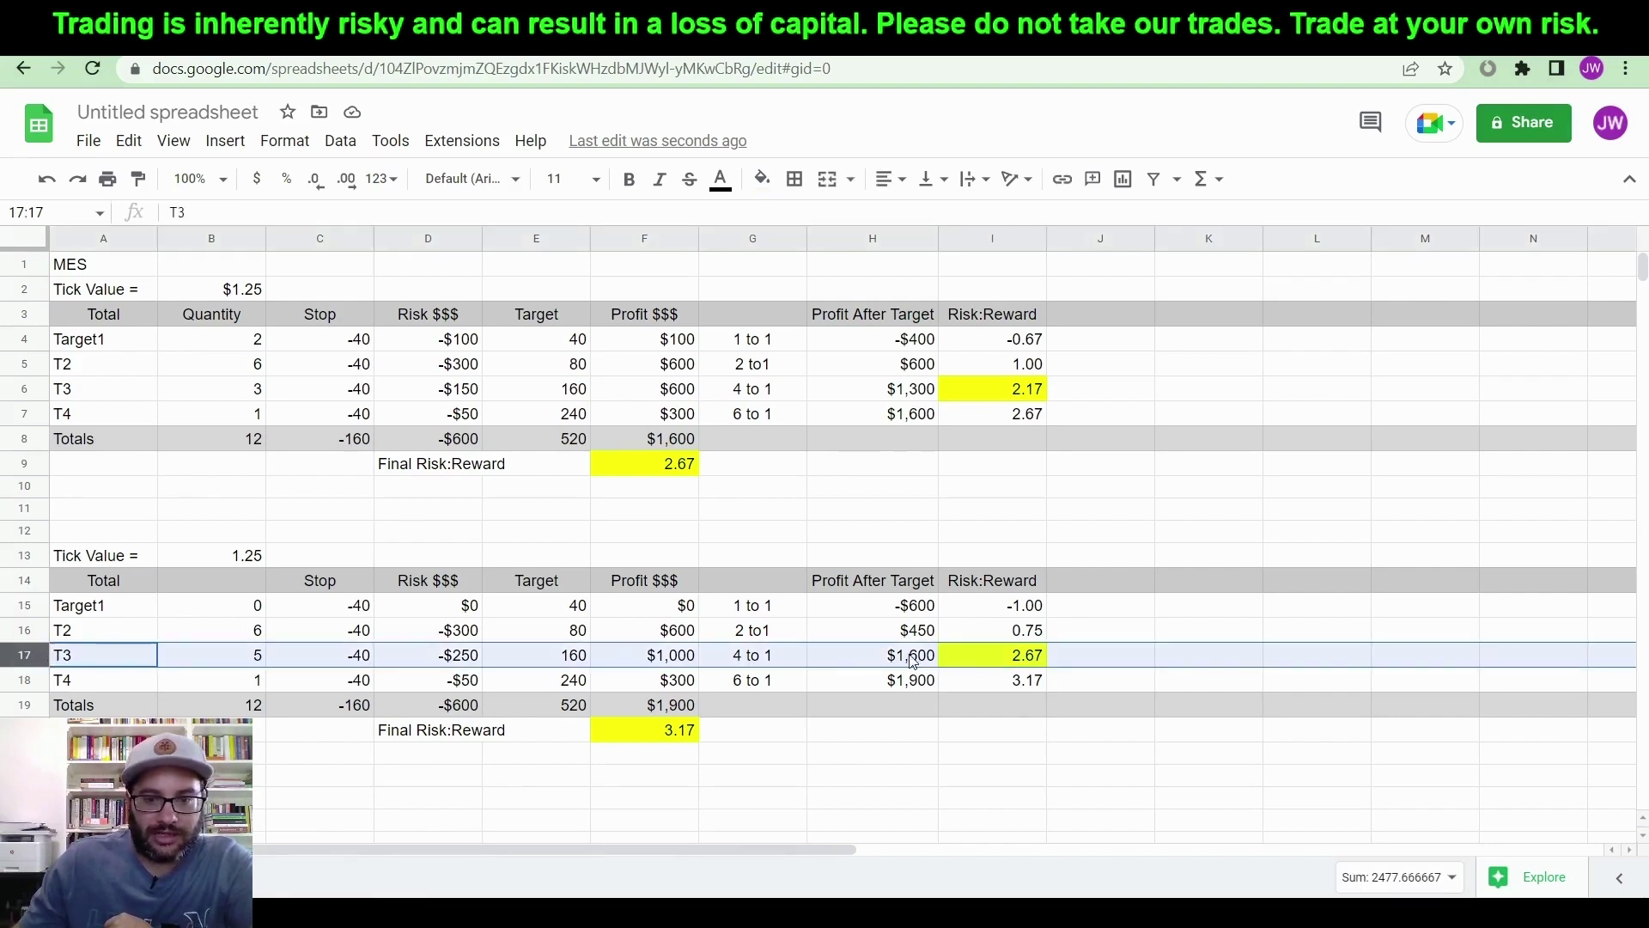
{"action": "left_click", "coordinate": [991, 654]}
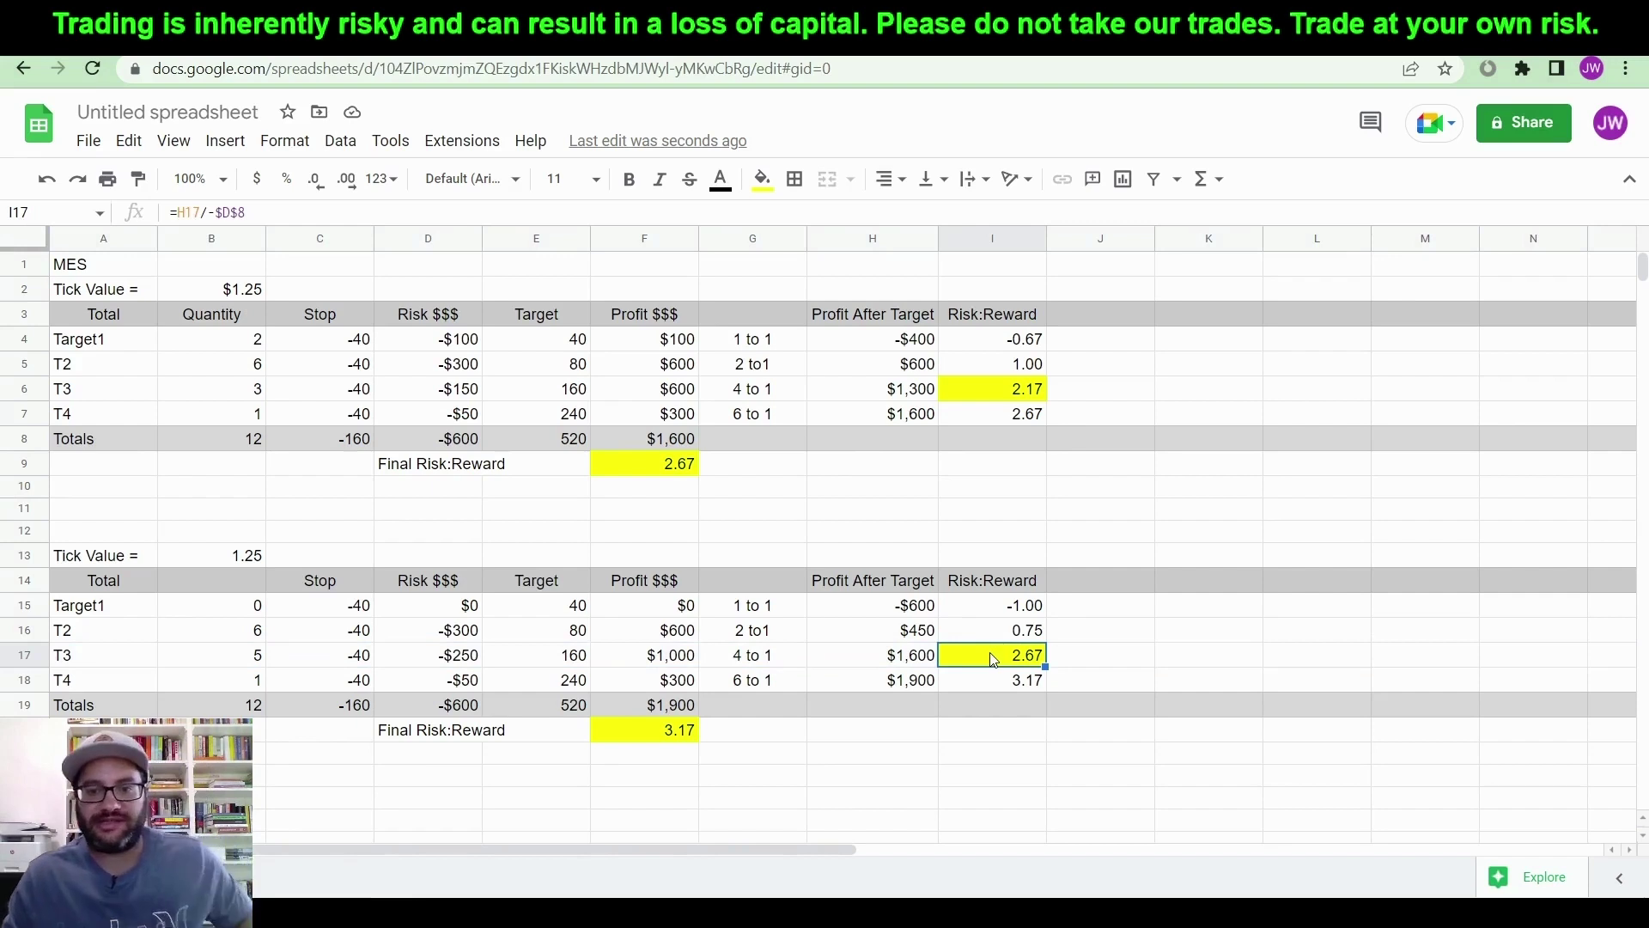
{"action": "left_click", "coordinate": [631, 465]}
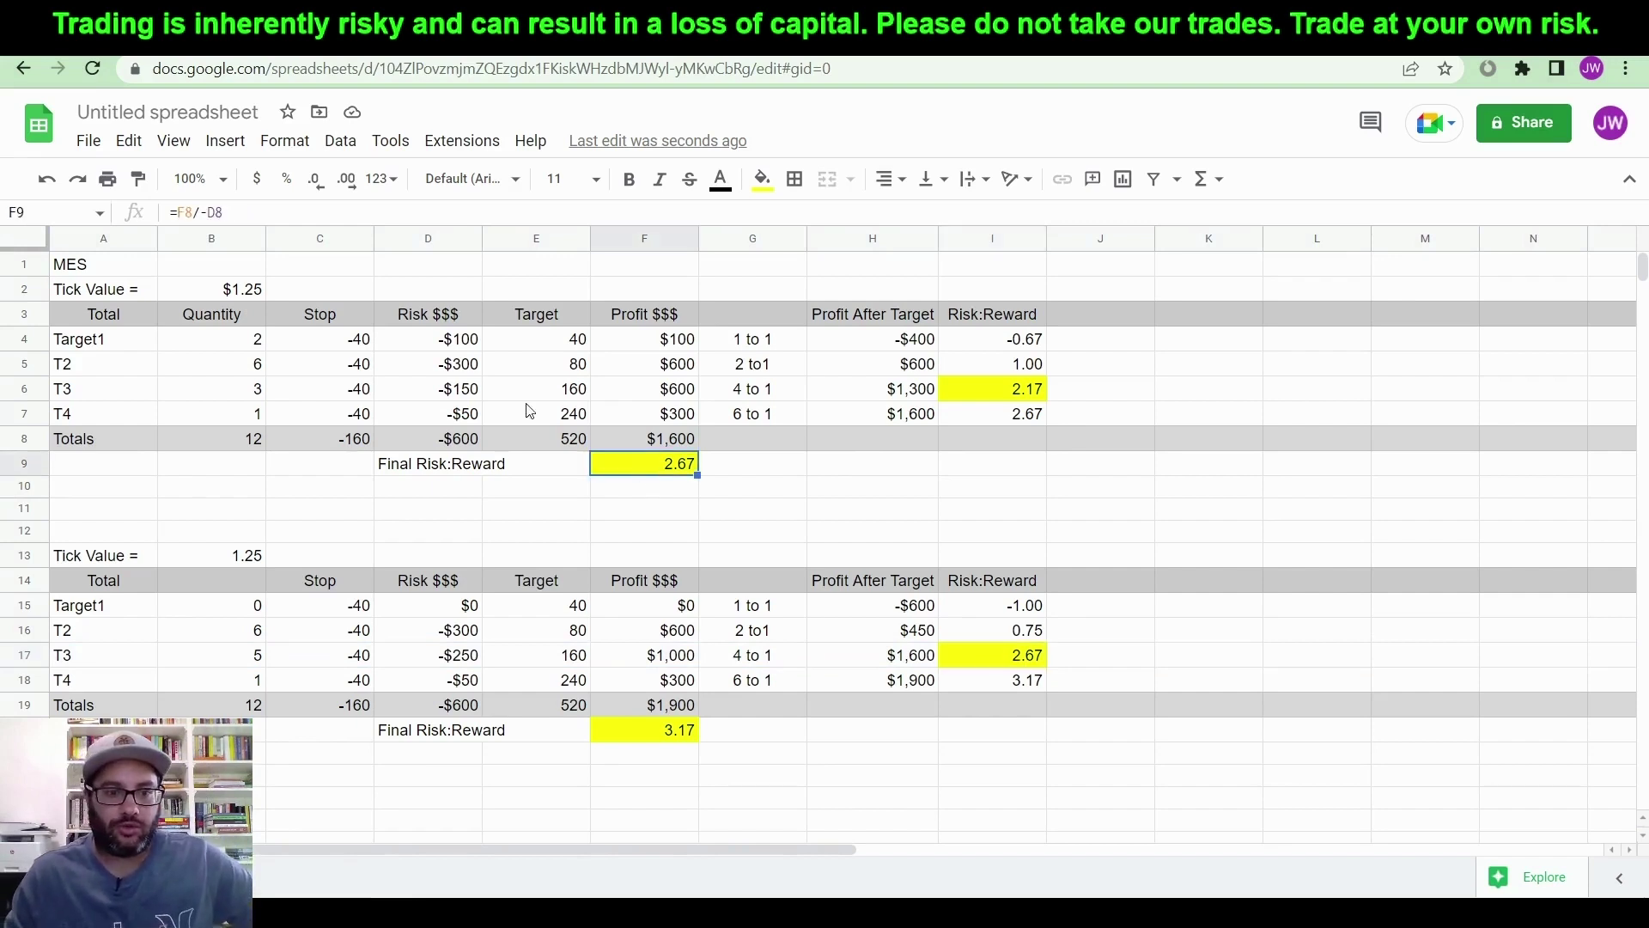
{"action": "left_click", "coordinate": [1002, 663]}
{"action": "left_click", "coordinate": [990, 683]}
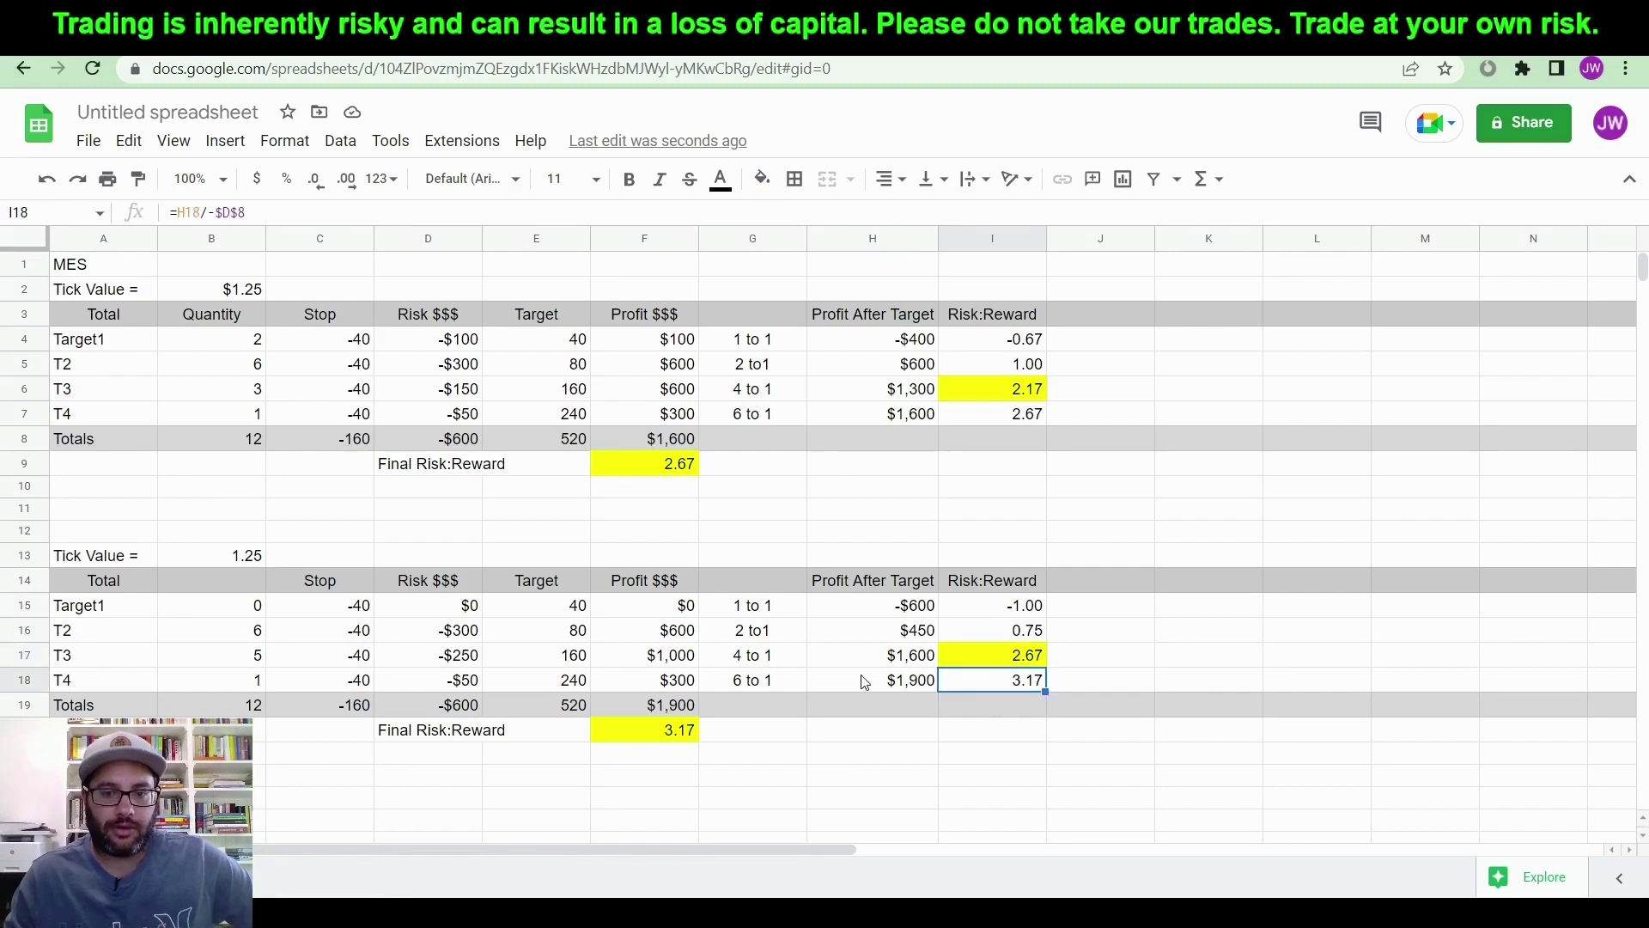
{"action": "left_click", "coordinate": [957, 663]}
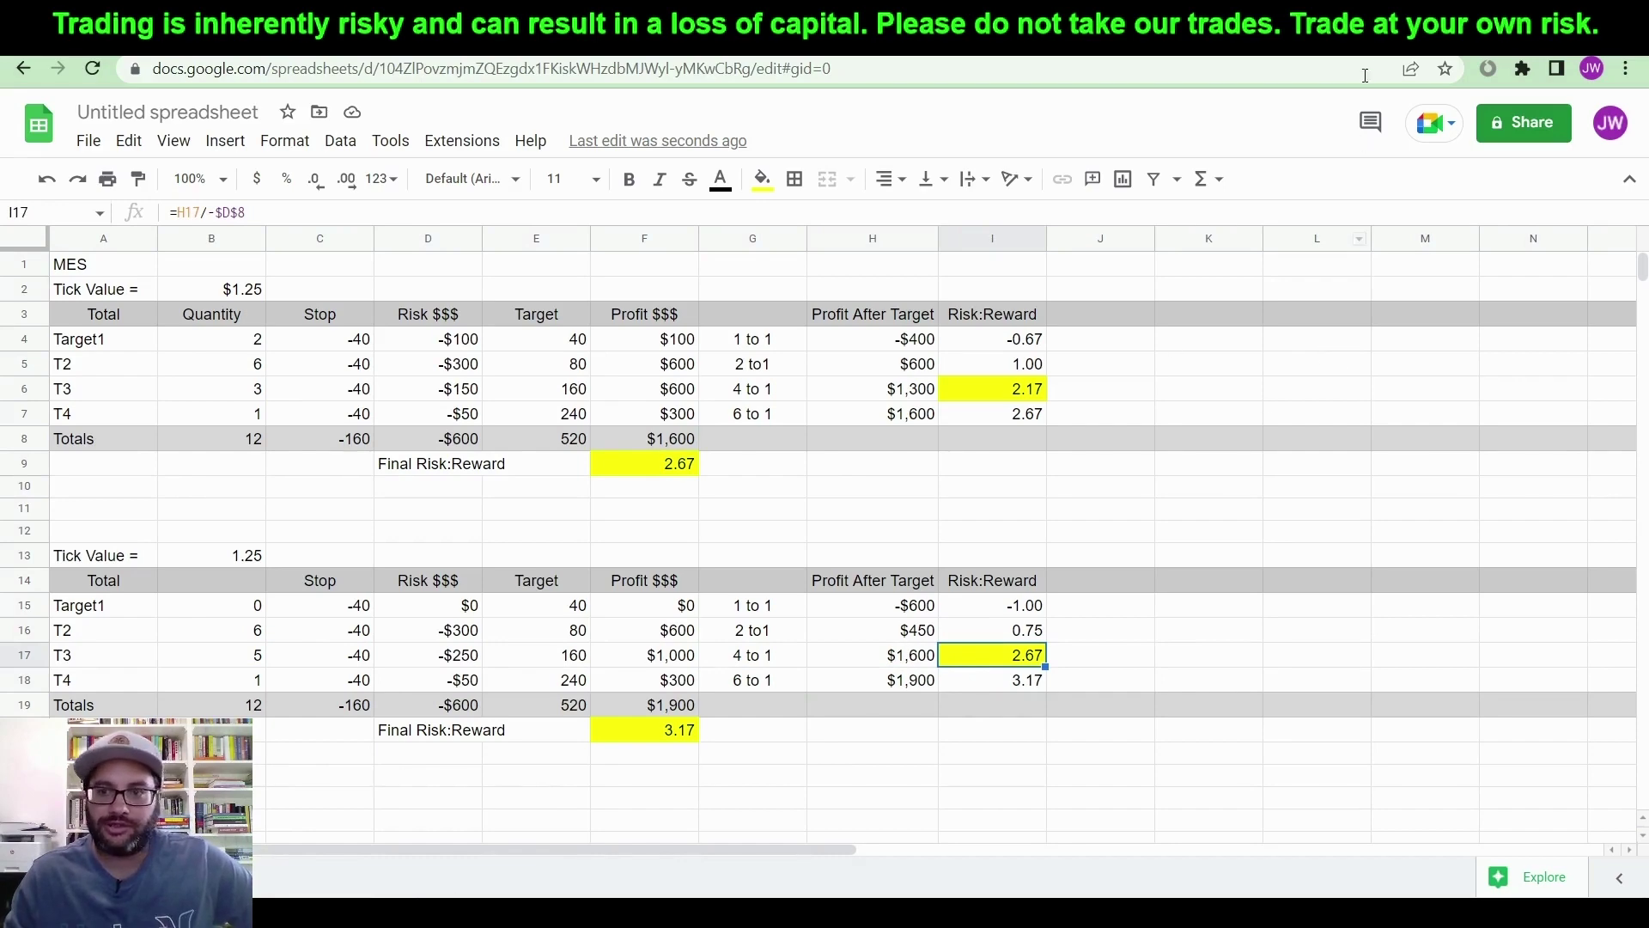
{"action": "key", "text": "alt+Tab"}
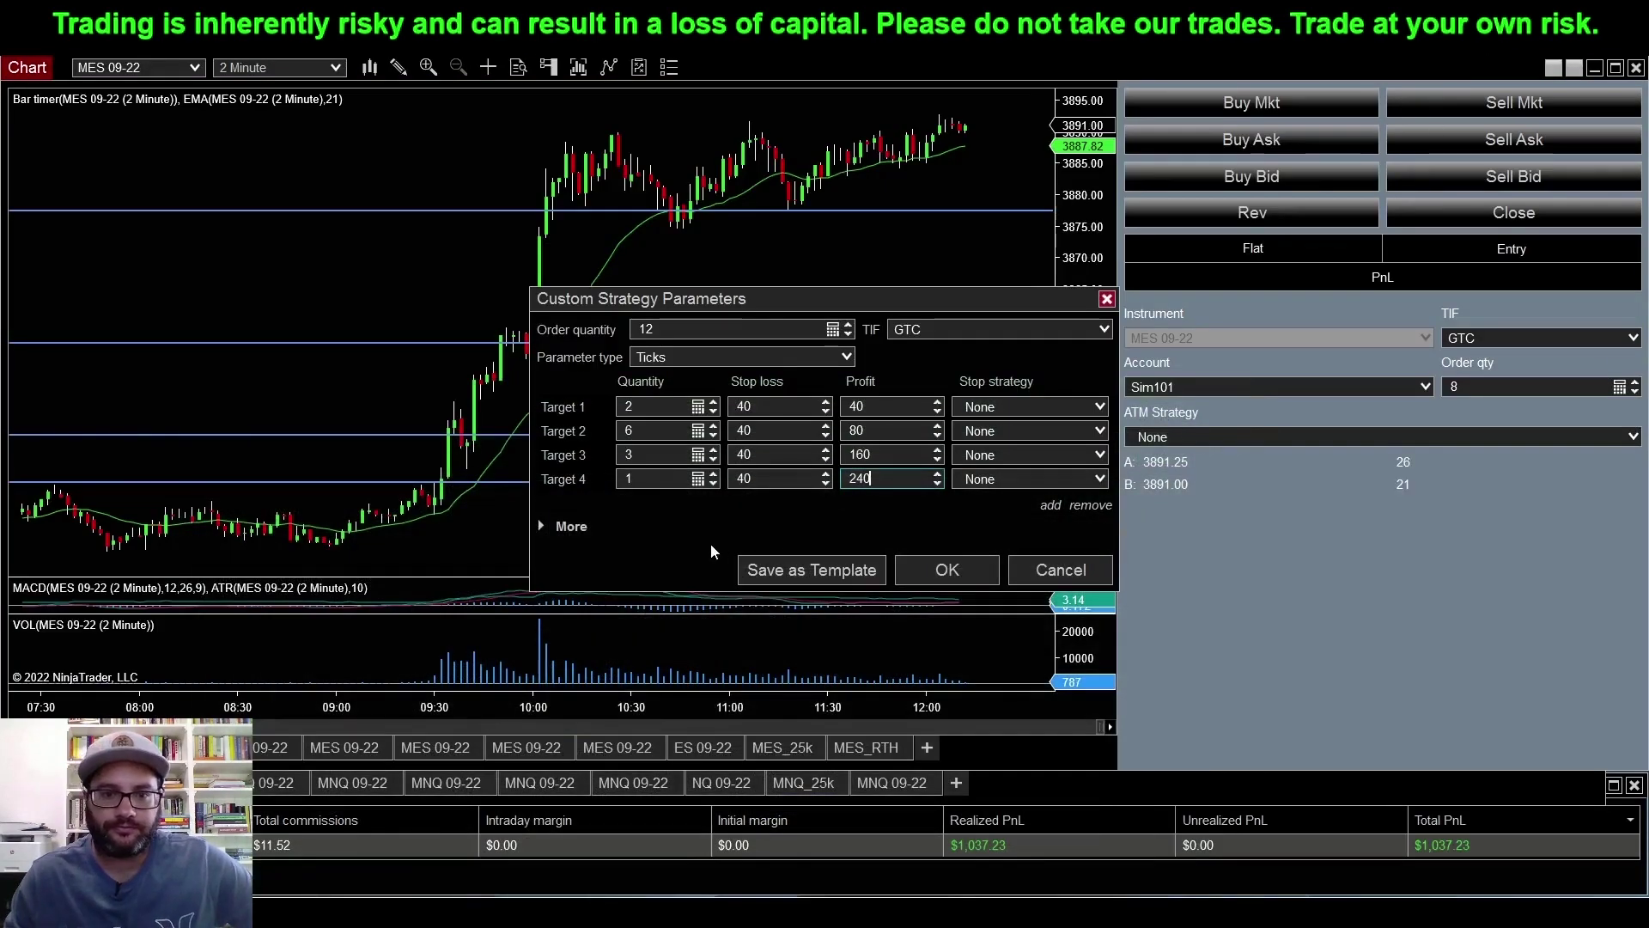
Step: Edit Target 1's quantity, set its profit to 80 ticks, and remove Target 4
{"action": "double_click", "coordinate": [635, 406]}
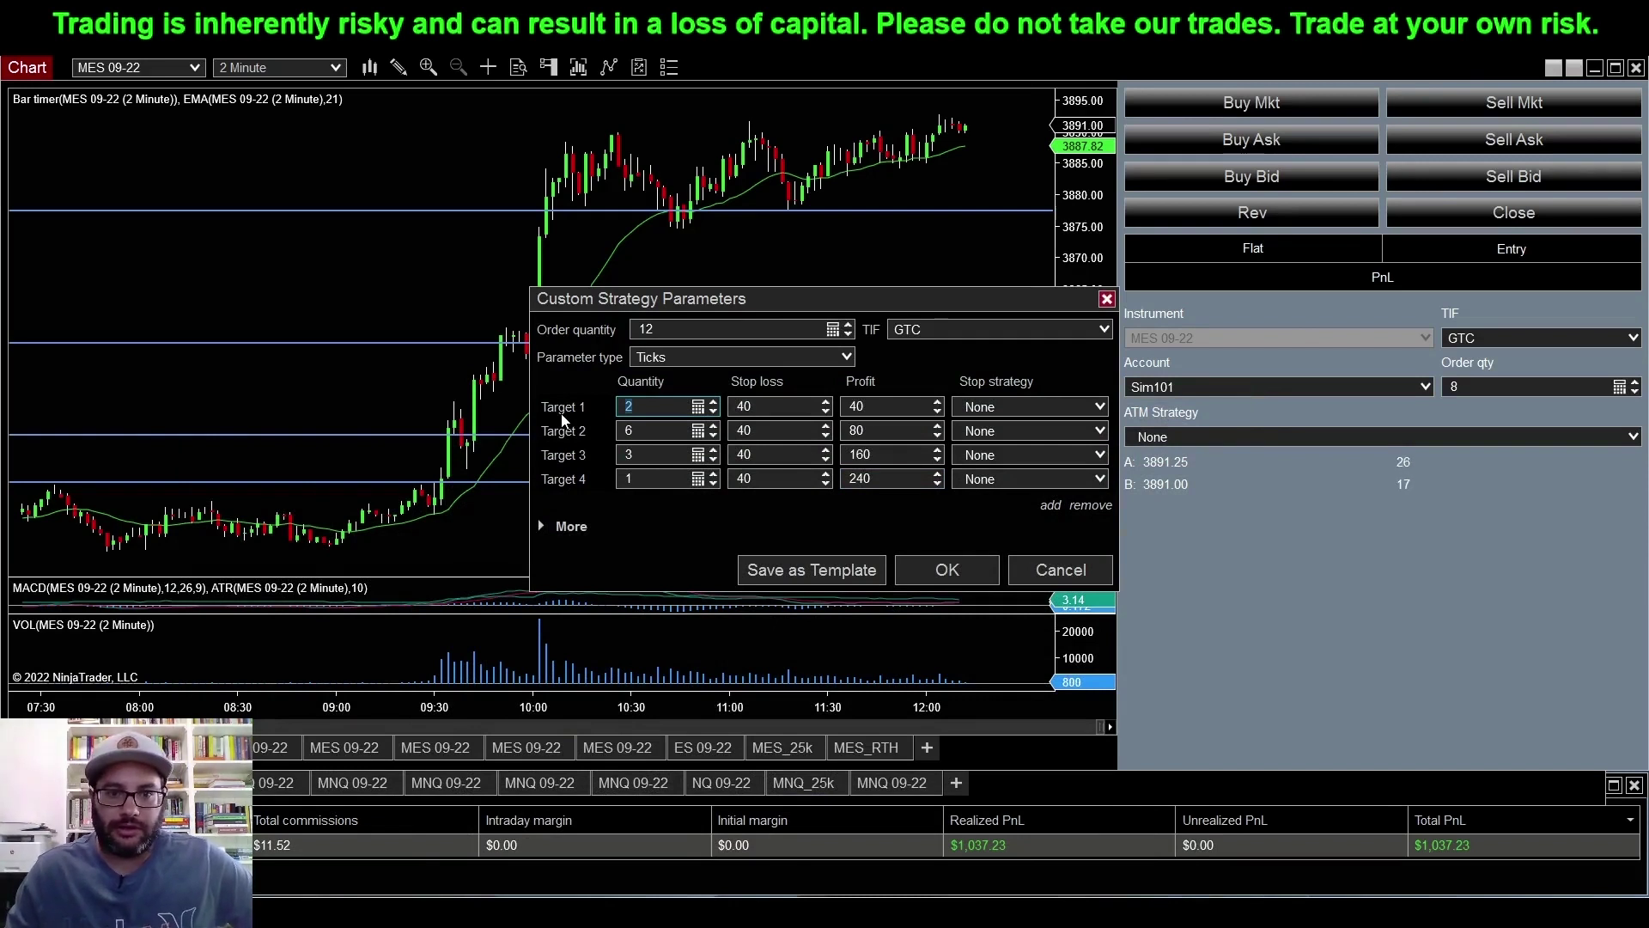
{"action": "type", "text": "0"}
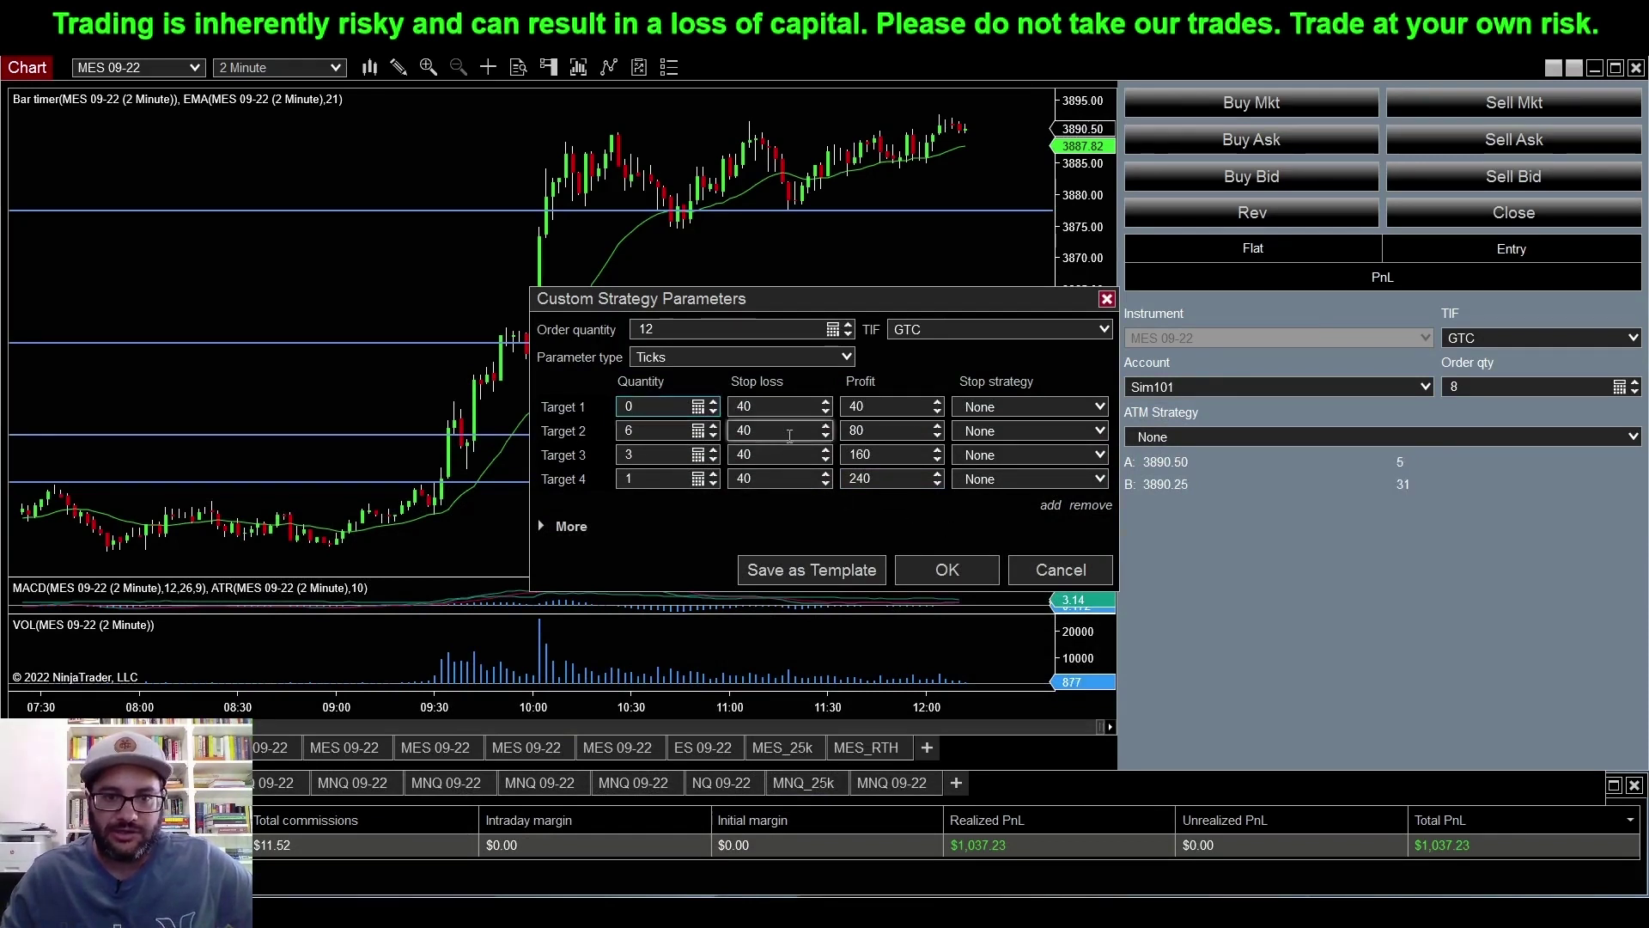
{"action": "double_click", "coordinate": [634, 407]}
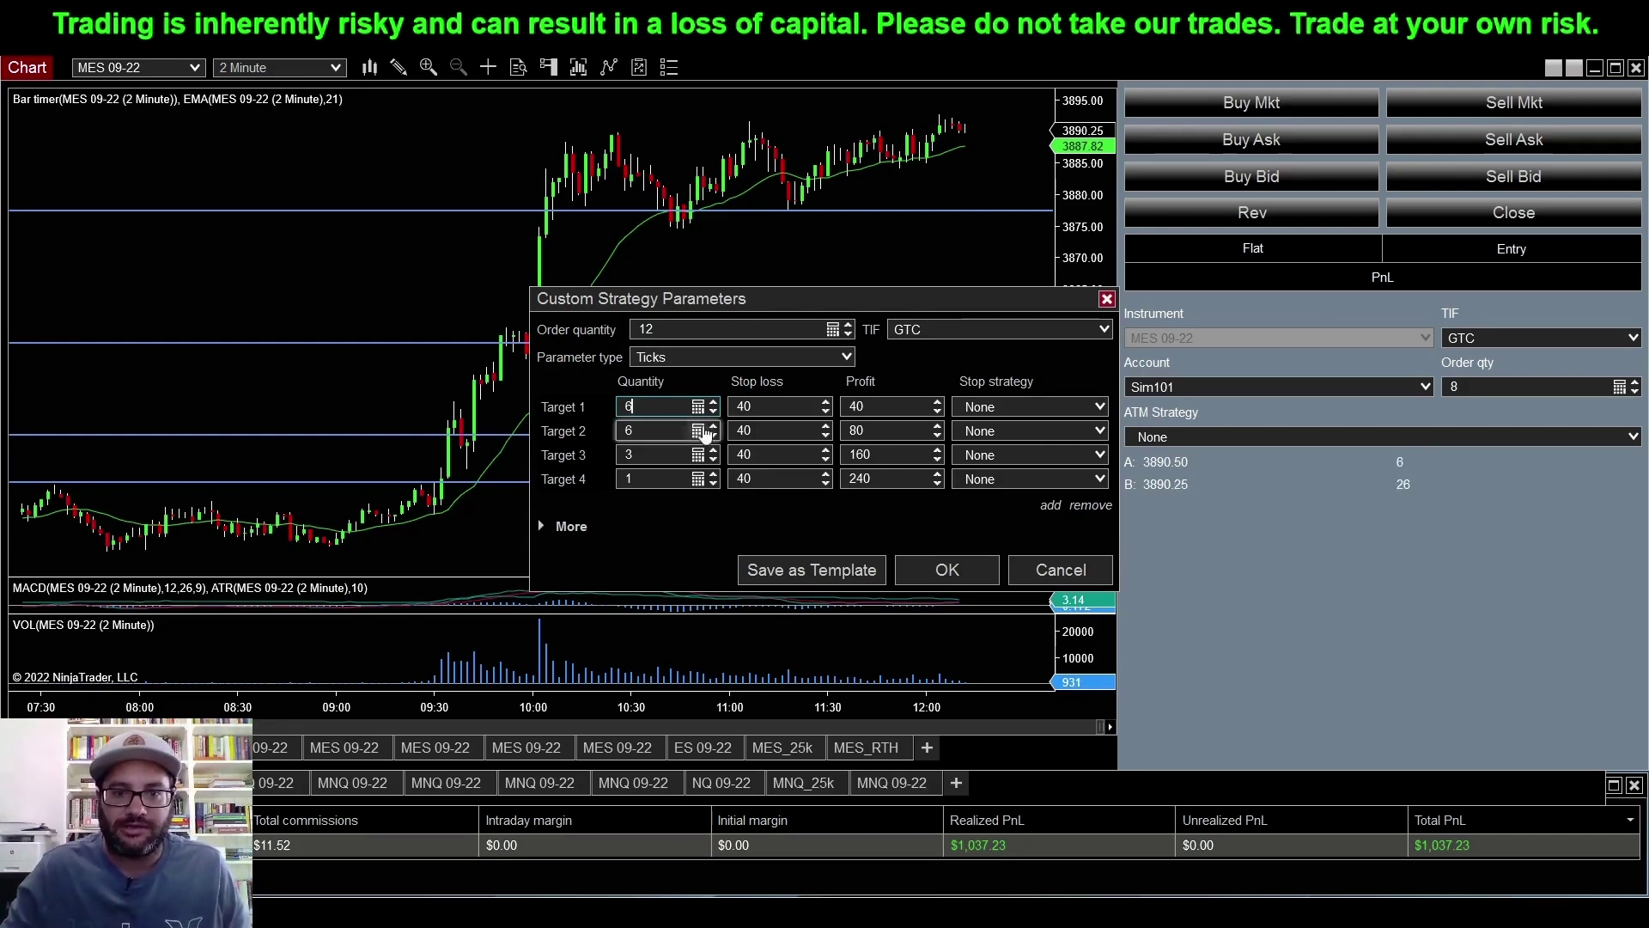
{"action": "key", "text": "Tab"}
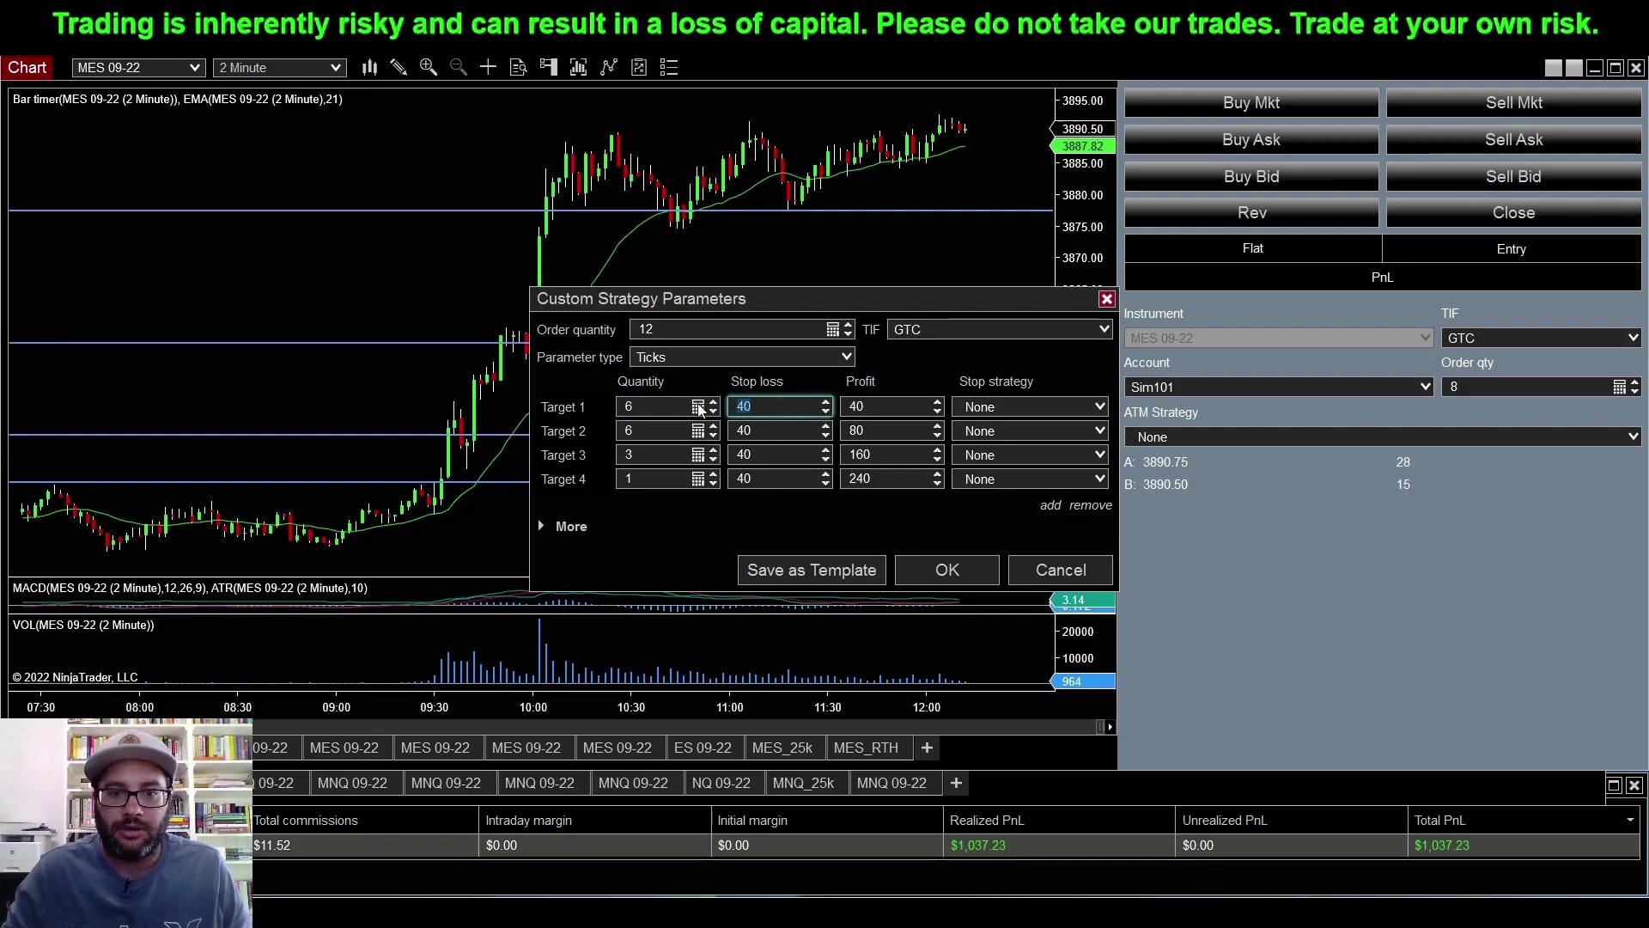
{"action": "key", "text": "Tab"}
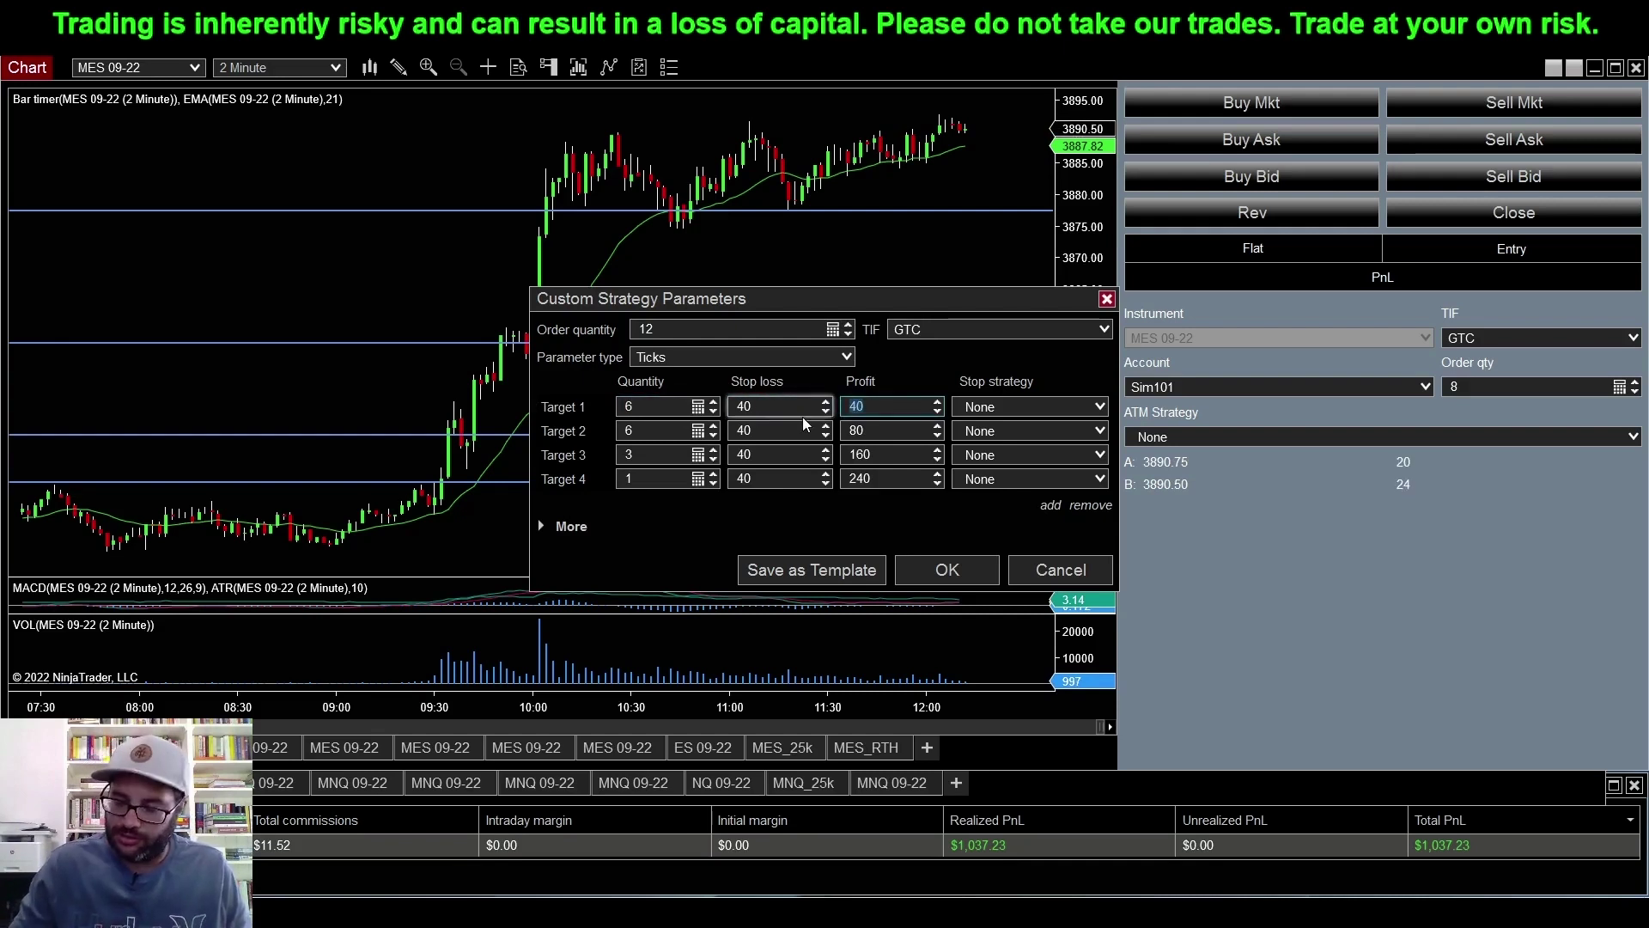
{"action": "type", "text": "80"}
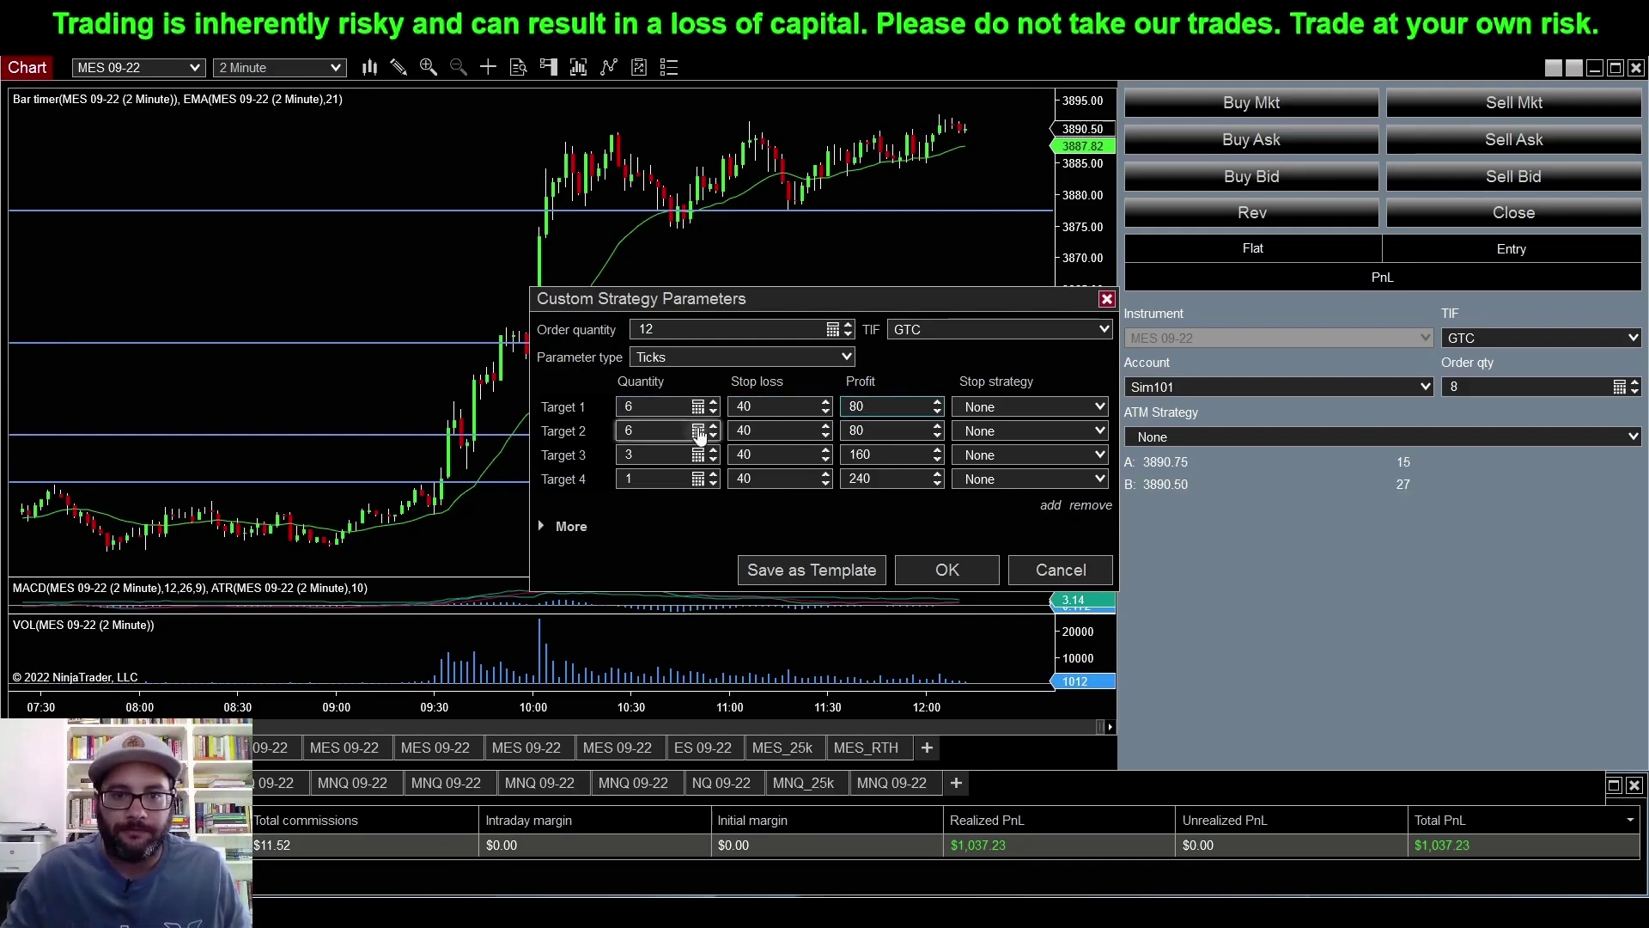
{"action": "left_click", "coordinate": [1089, 505]}
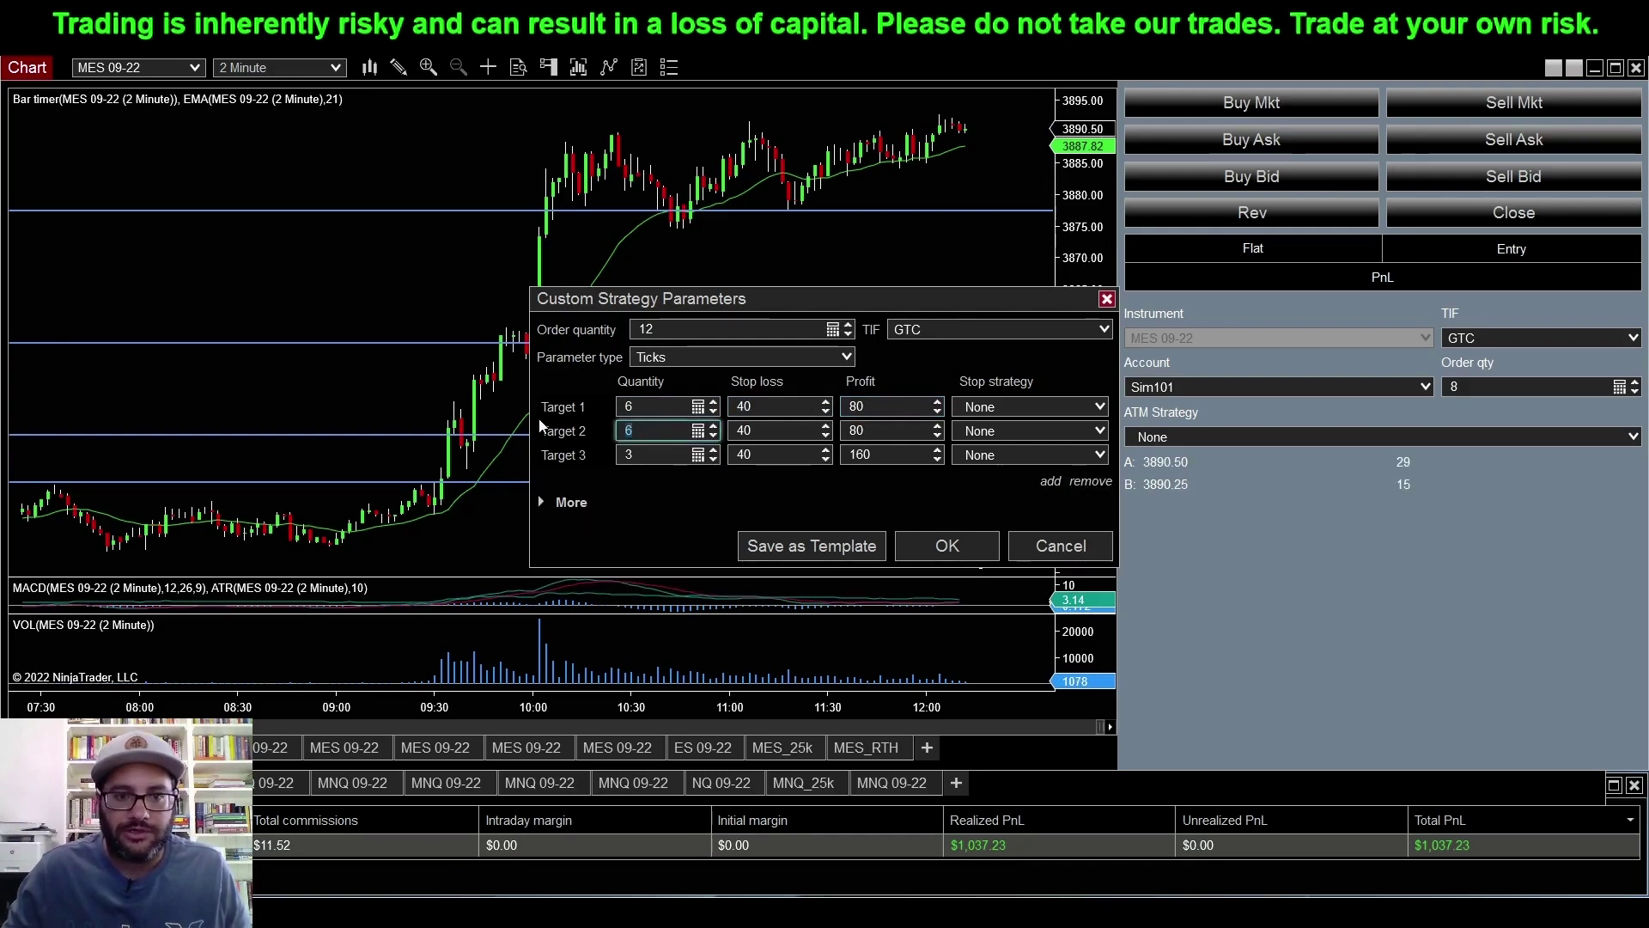
Step: Set Target 3's quantity to 1 and give Targets 2 and 3 profits of 160 and 240 ticks
{"action": "left_click", "coordinate": [648, 455]}
{"action": "type", "text": "1"}
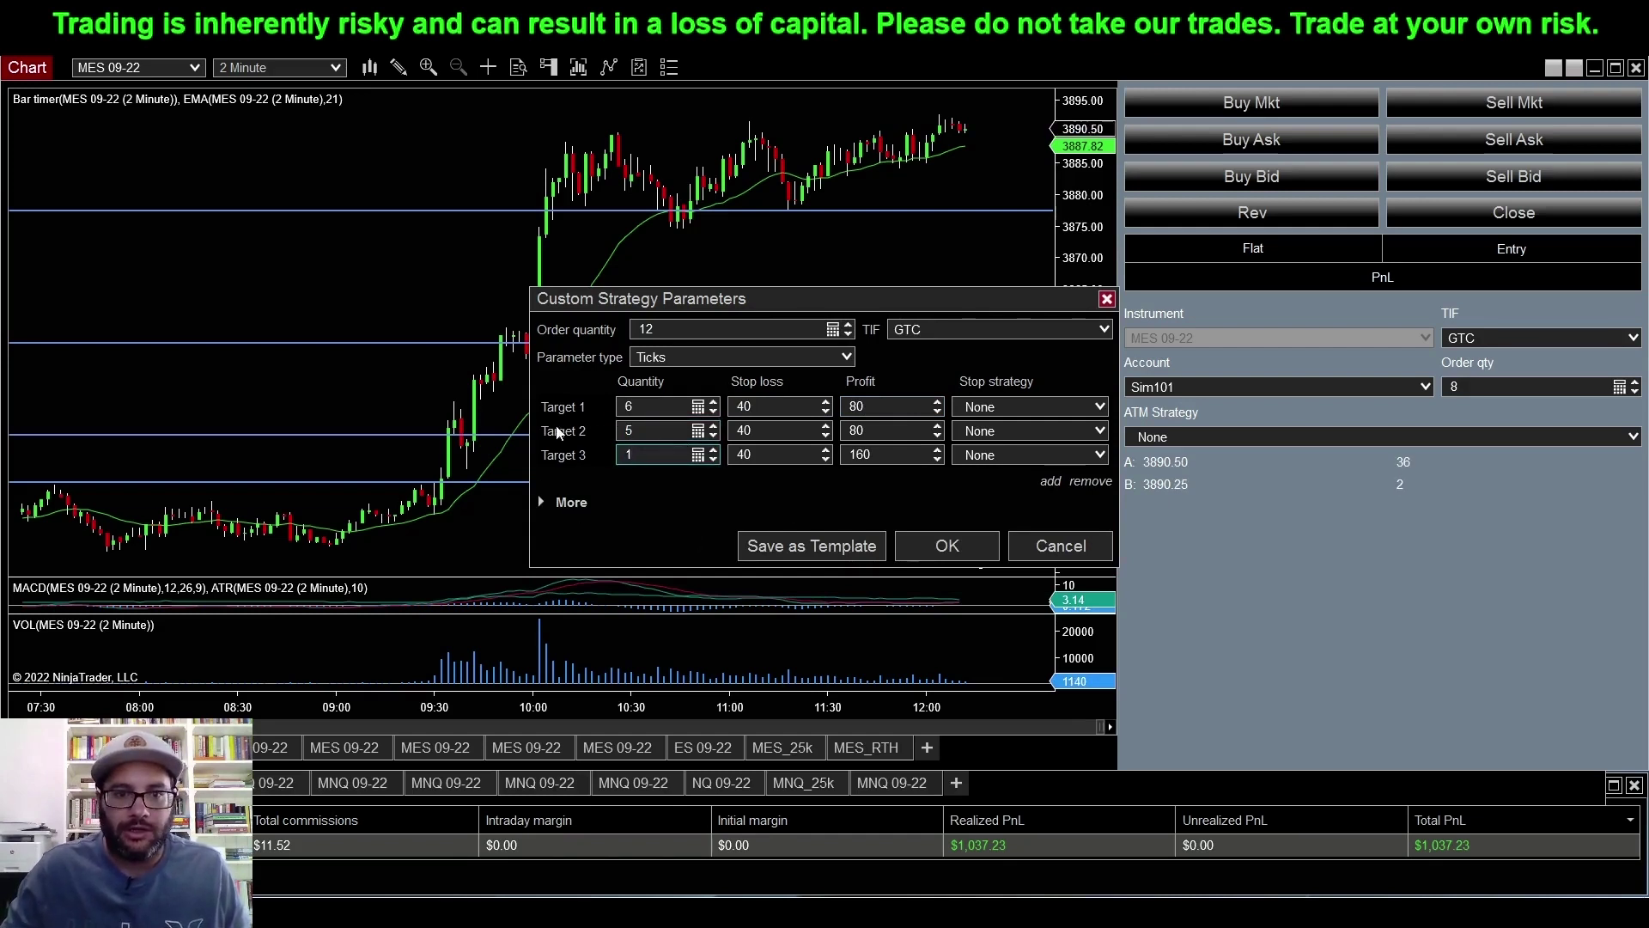
{"action": "left_click", "coordinate": [653, 431]}
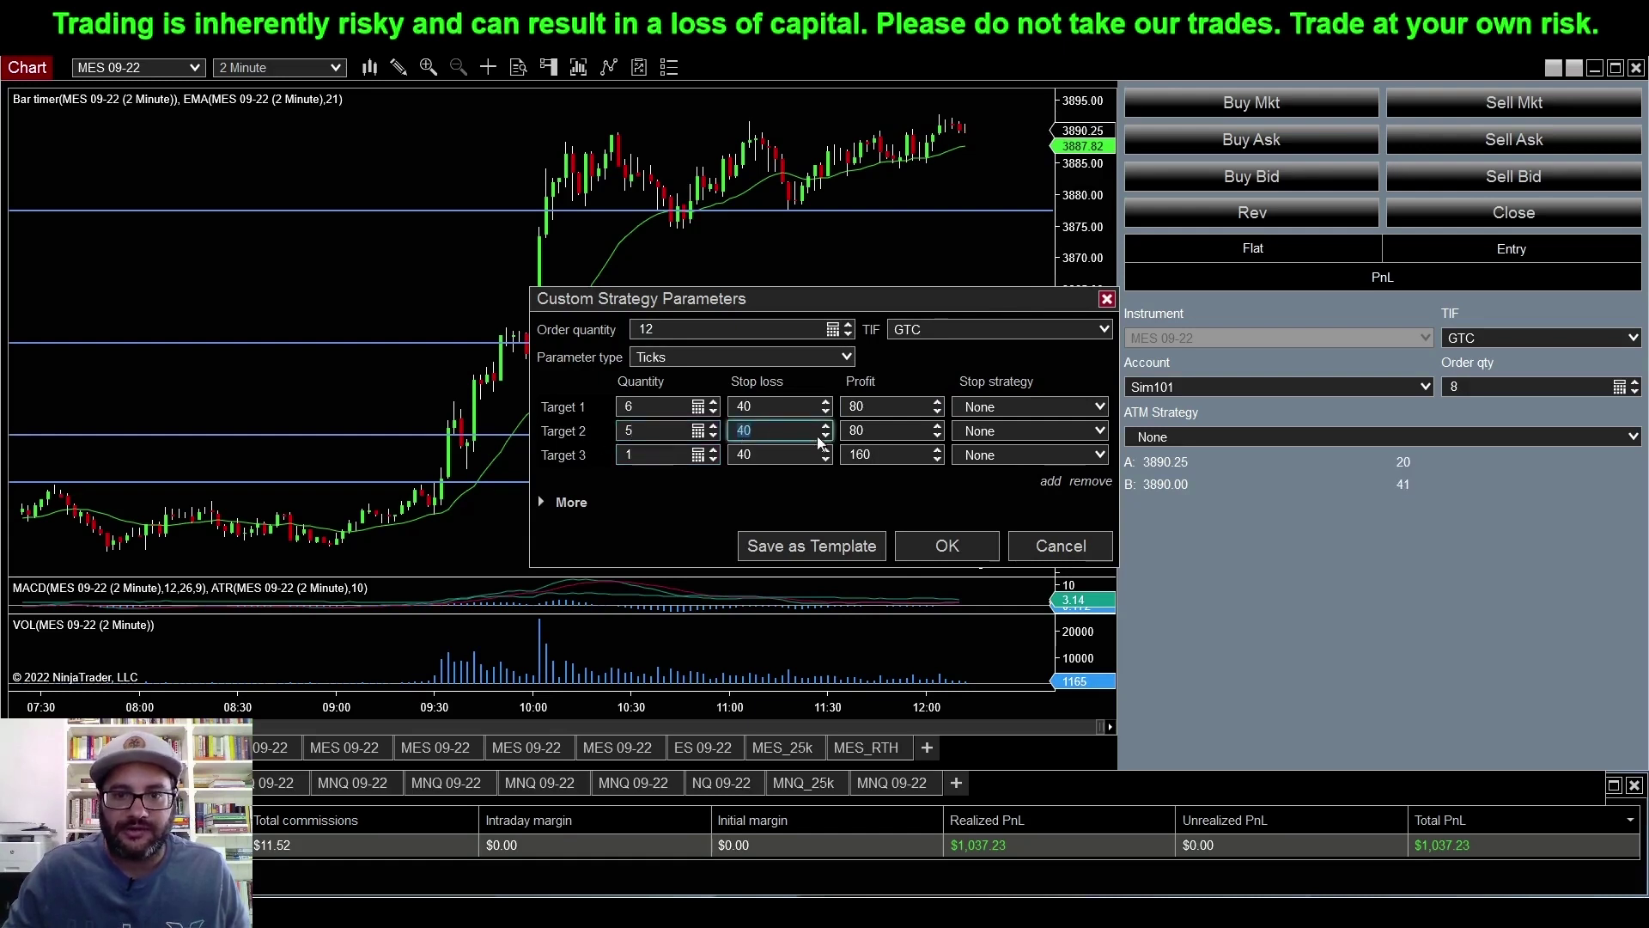
{"action": "key", "text": "Tab"}
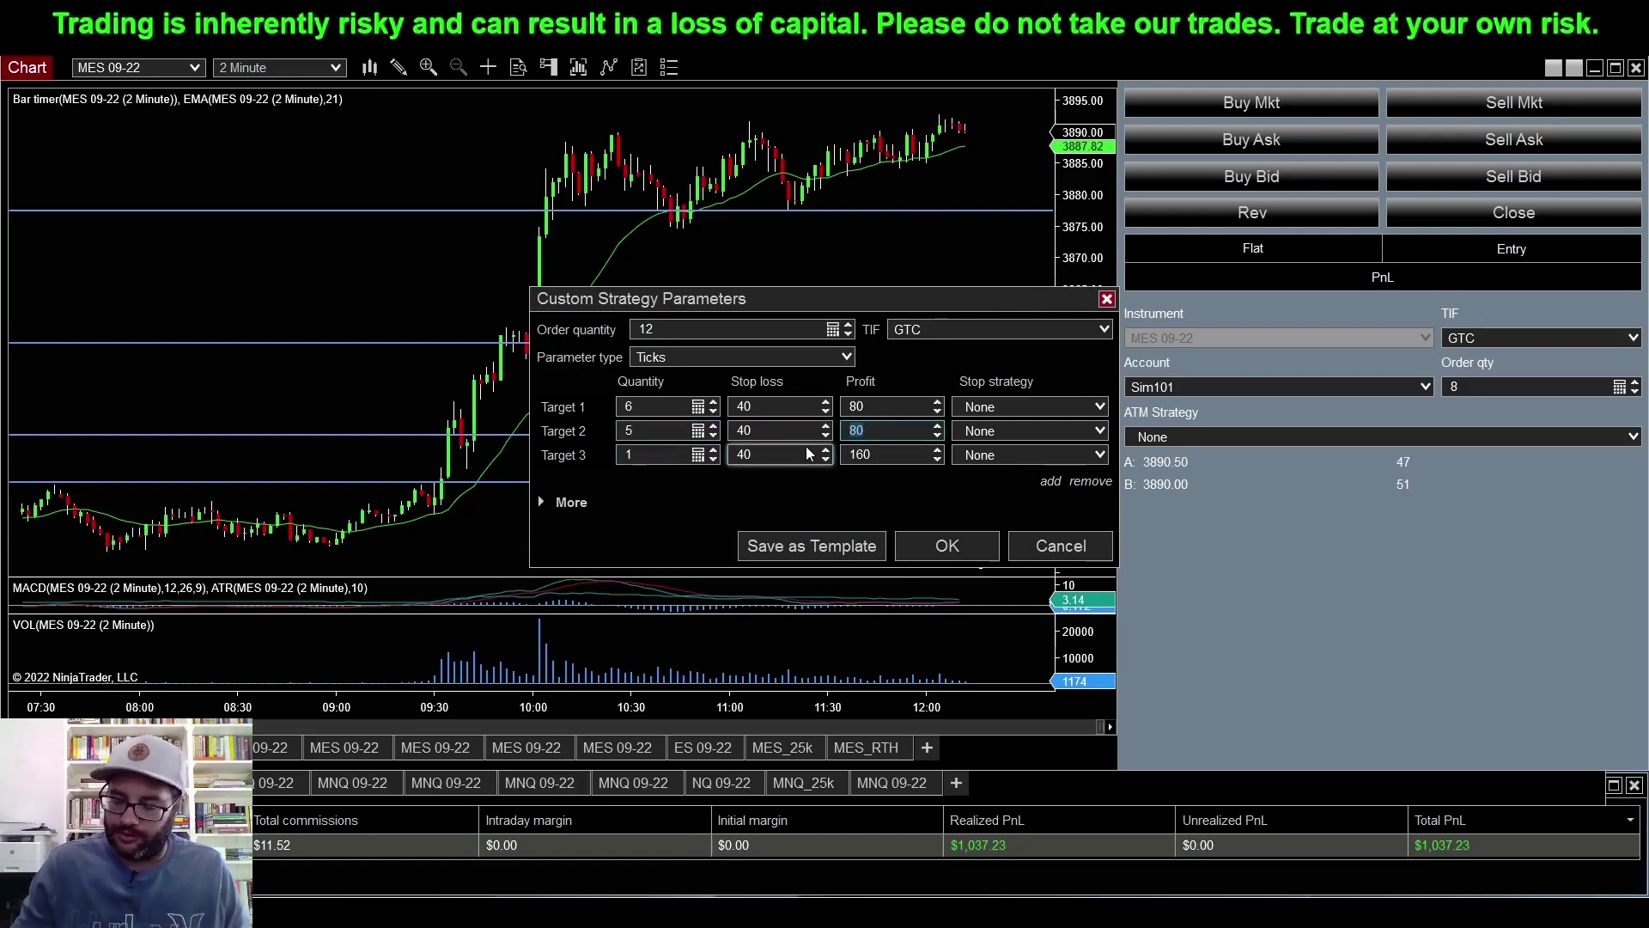
{"action": "type", "text": "160"}
{"action": "key", "text": "Tab"}
{"action": "key", "text": "Tab"}
{"action": "key", "text": "Tab"}
{"action": "key", "text": "Tab"}
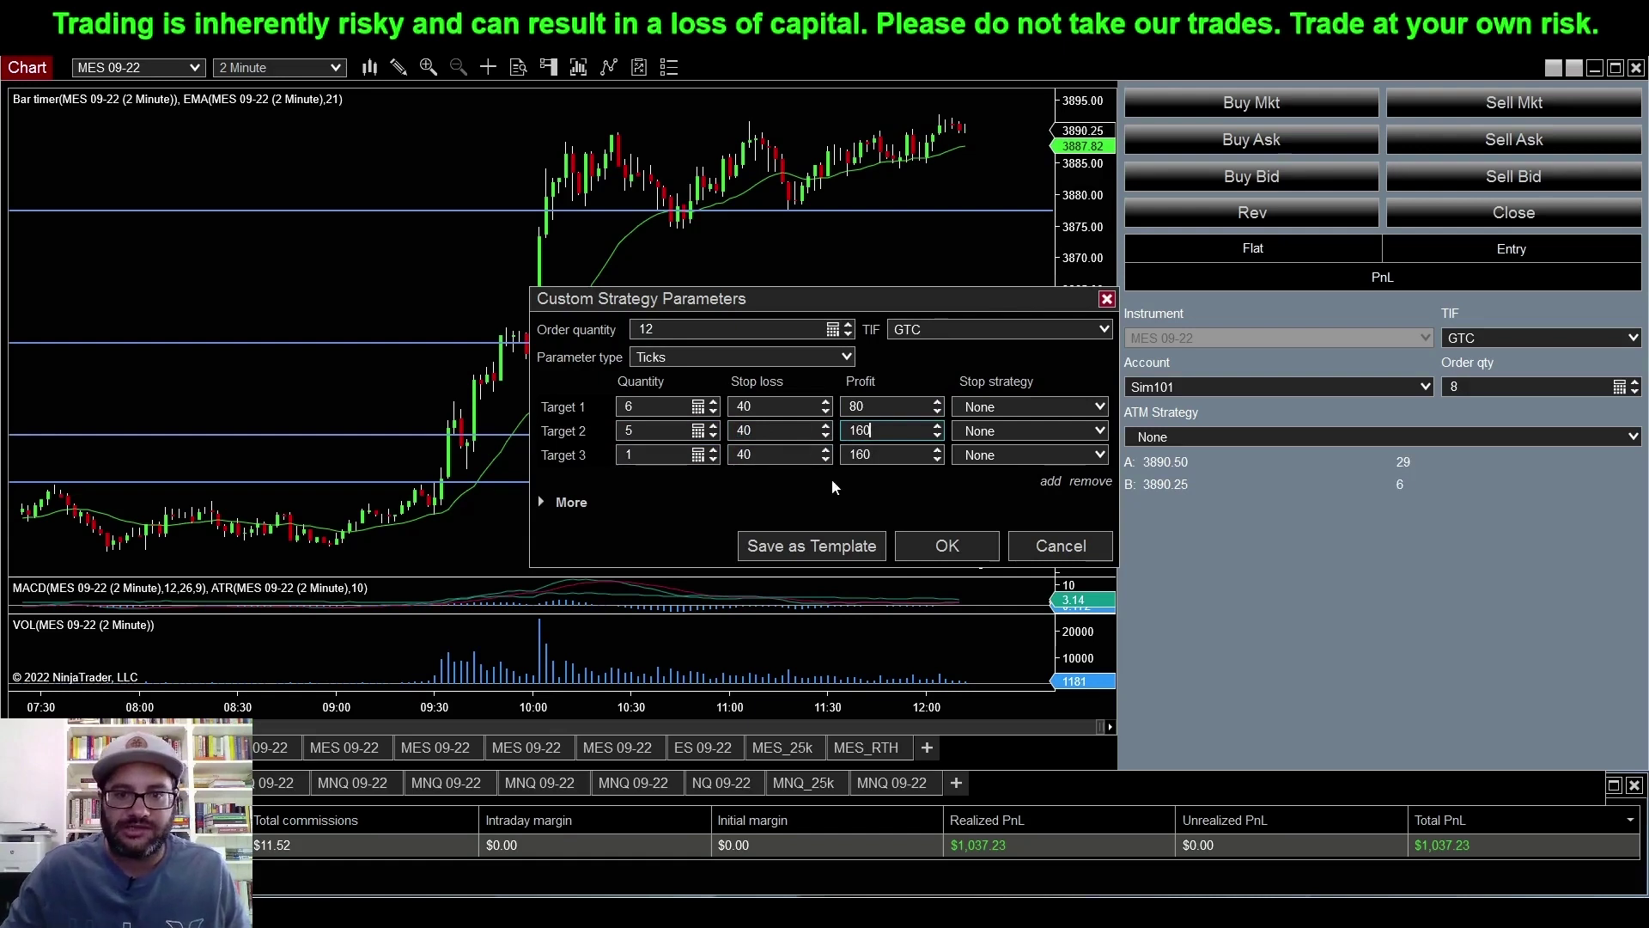
{"action": "type", "text": "240"}
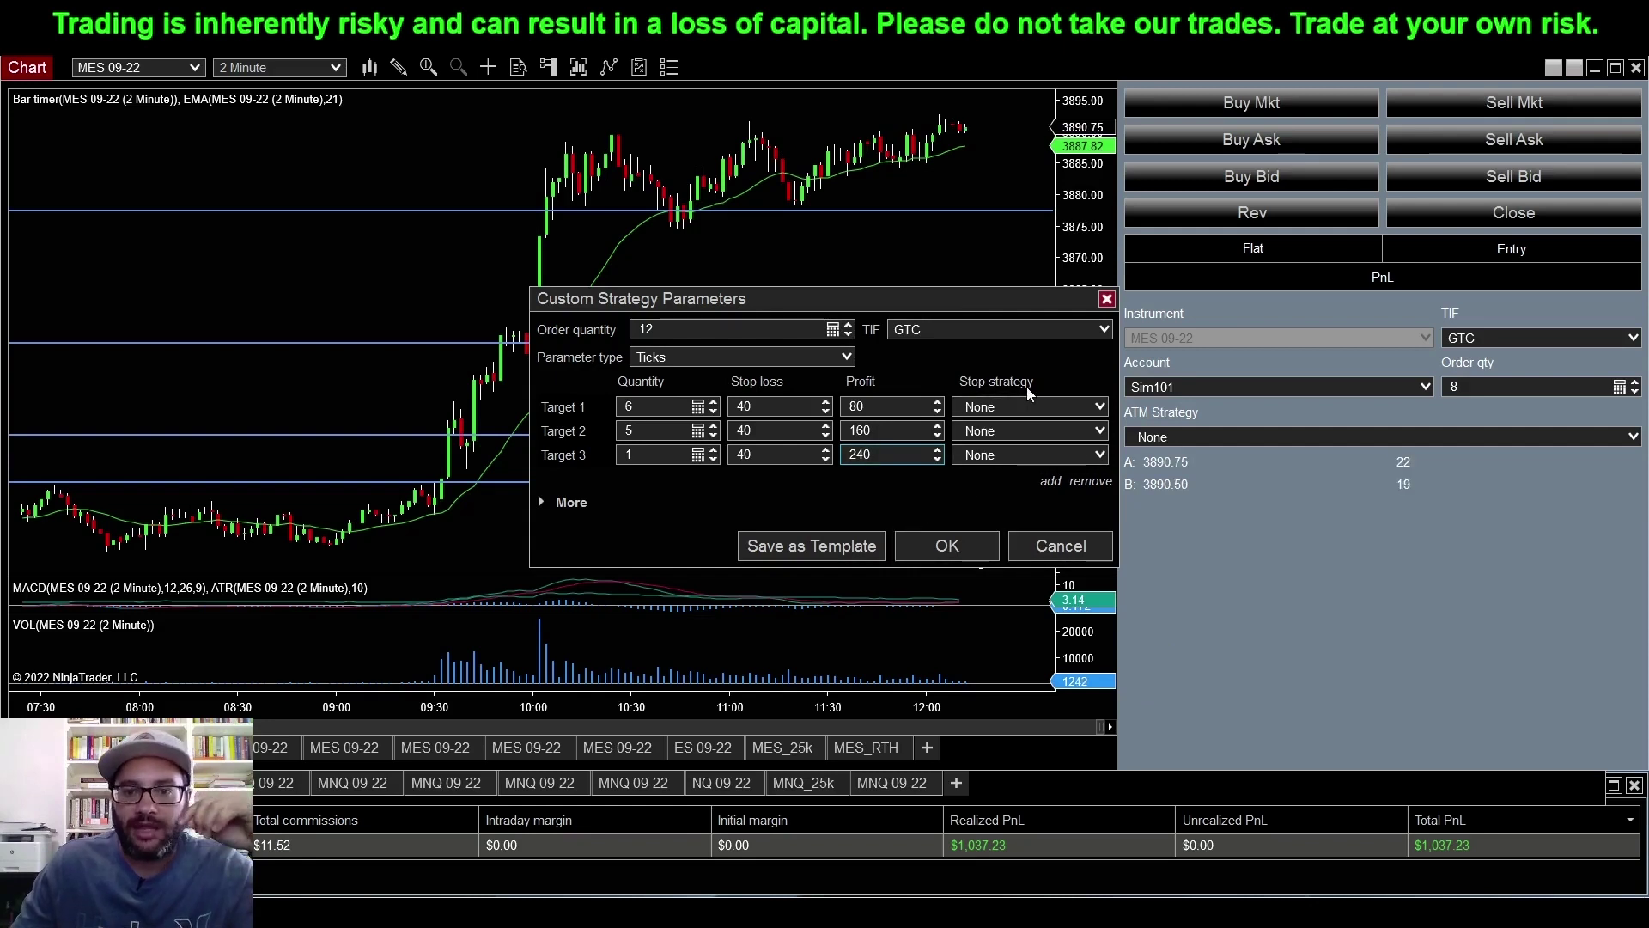
Step: Choose Custom as Target 1's stop strategy to create a new stop strategy
{"action": "left_click", "coordinate": [1103, 410]}
{"action": "left_click", "coordinate": [1100, 407]}
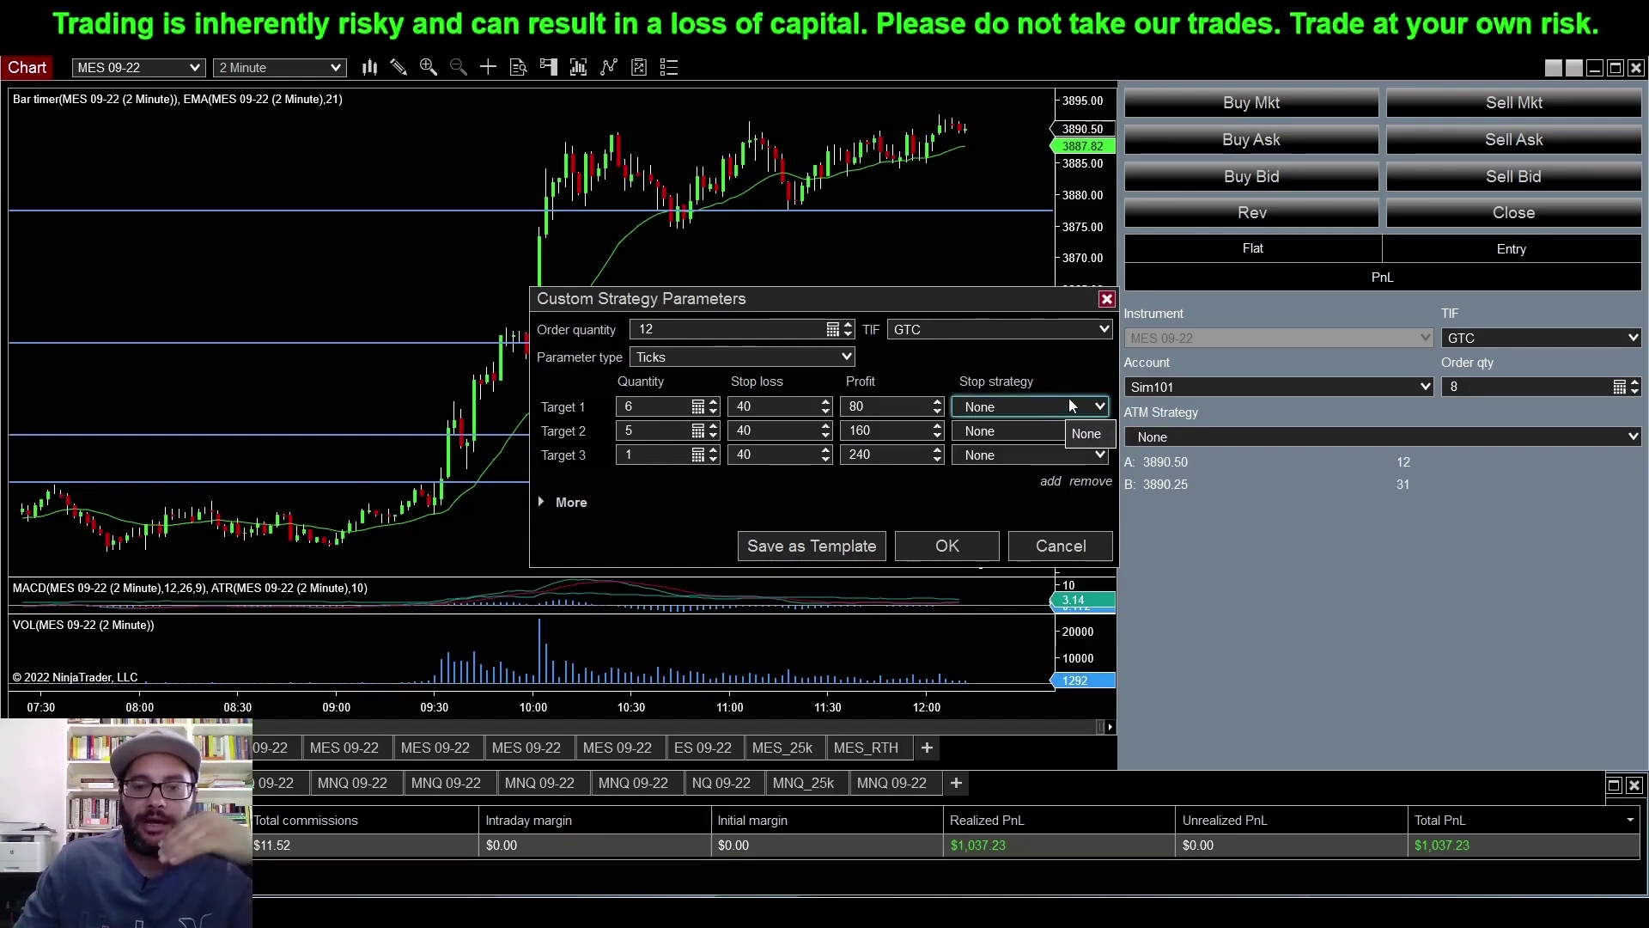
{"action": "left_click", "coordinate": [1101, 407]}
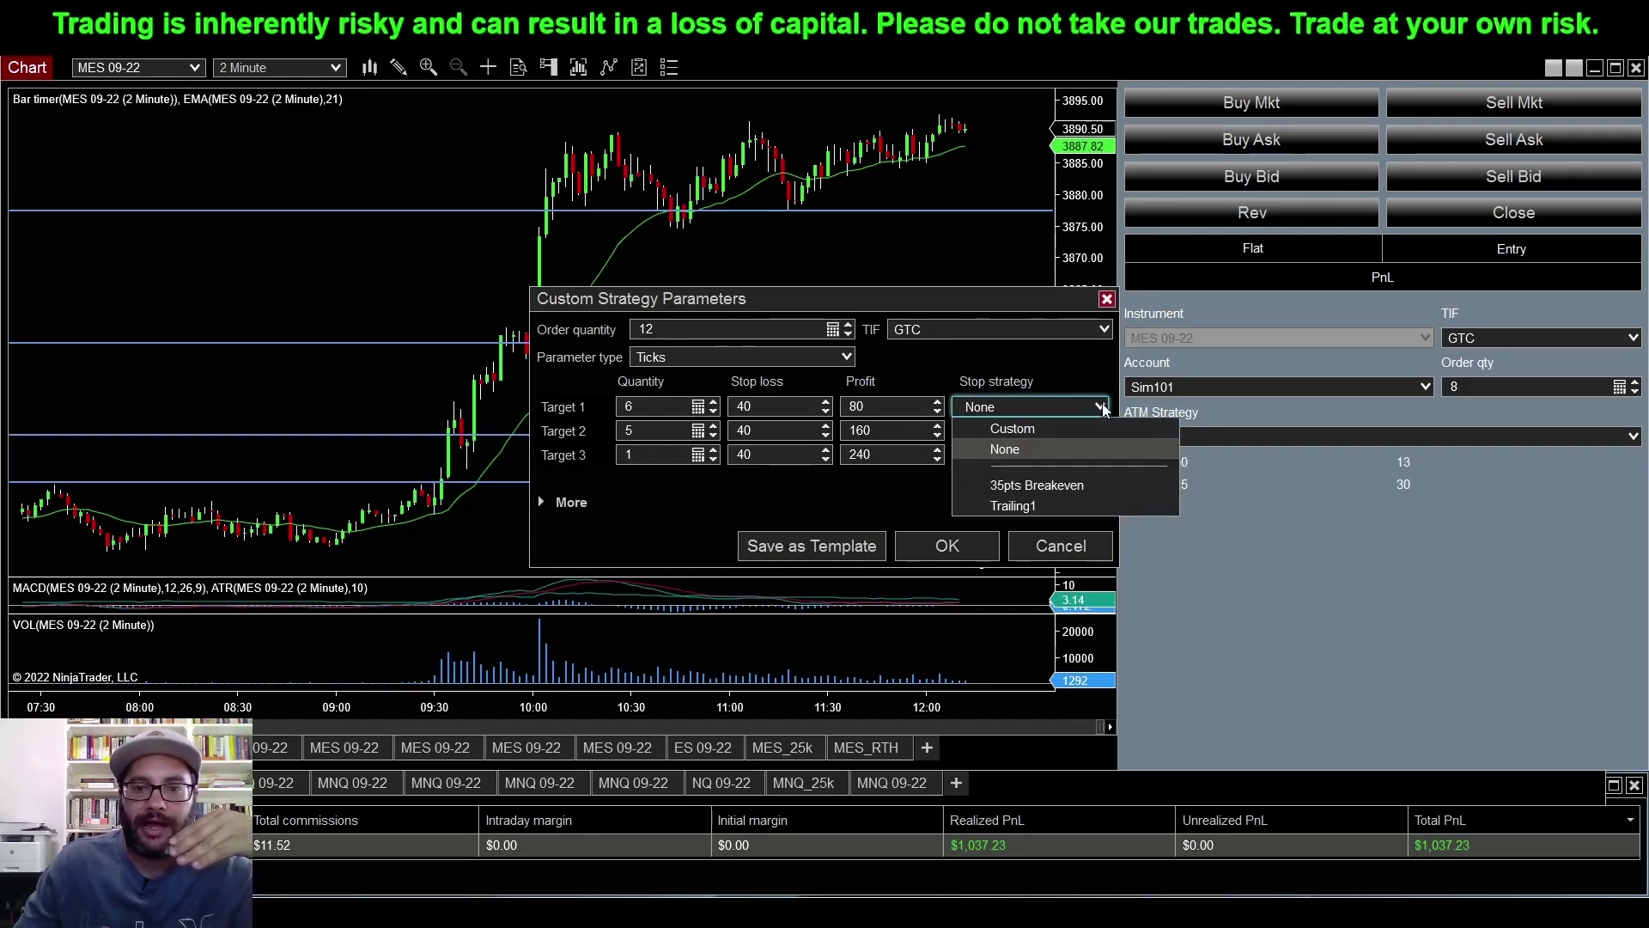
{"action": "left_click", "coordinate": [1035, 431]}
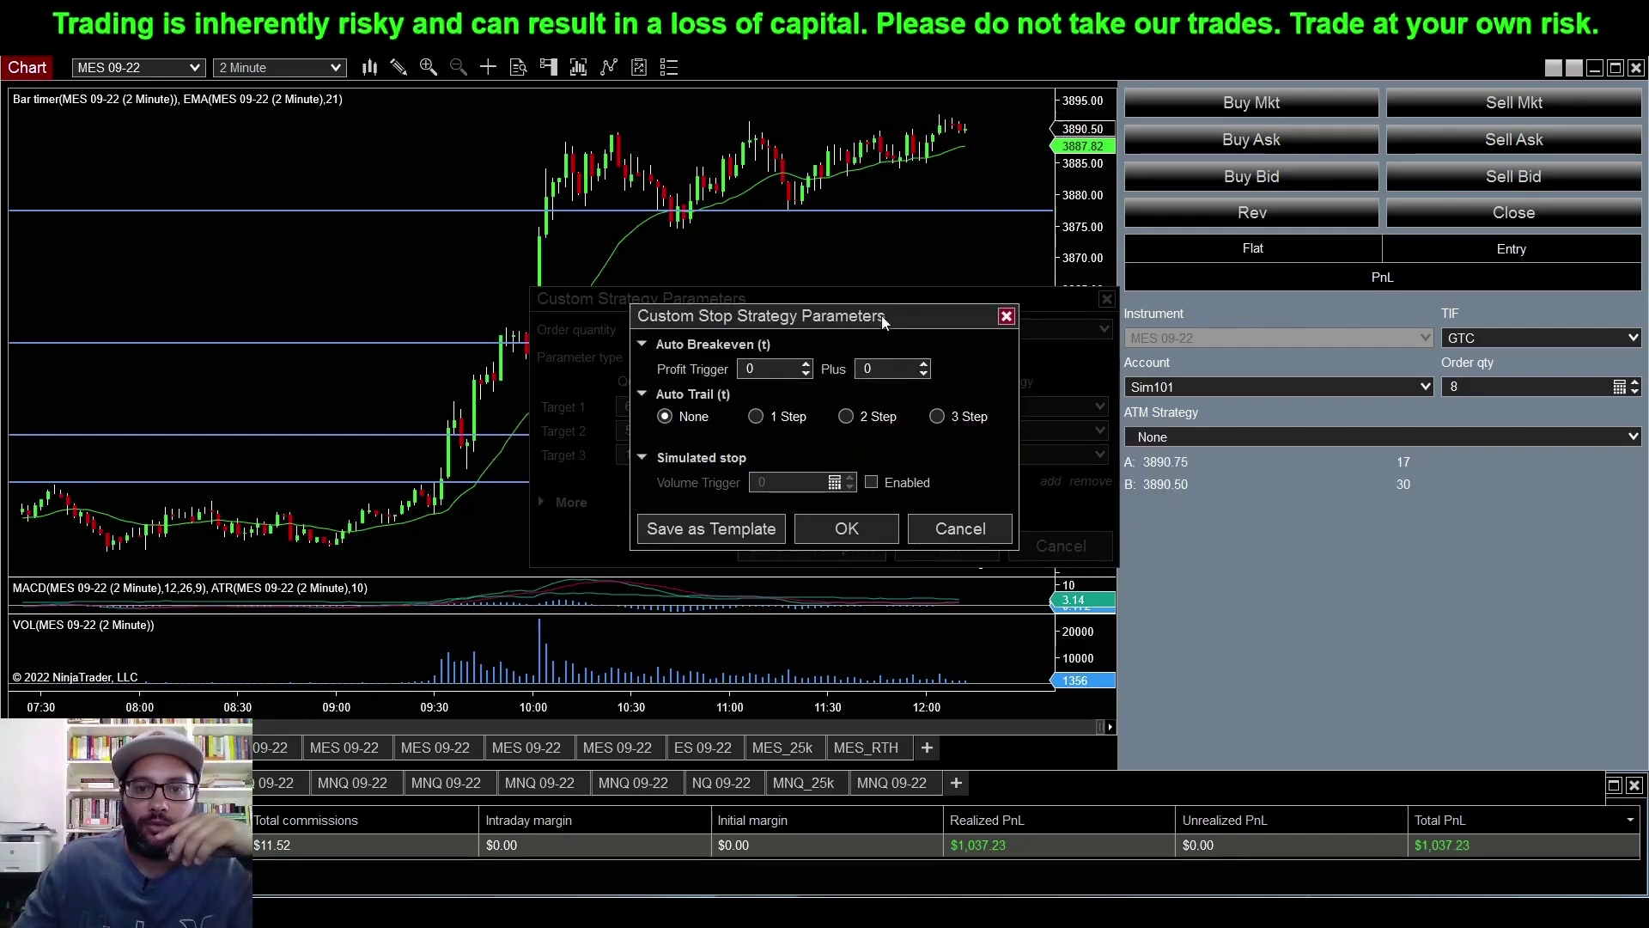
Step: Set auto breakeven to an 80-tick profit trigger with plus -20, then choose Save as Template
{"action": "left_click_drag", "start_coordinate": [882, 323], "coordinate": [894, 502]}
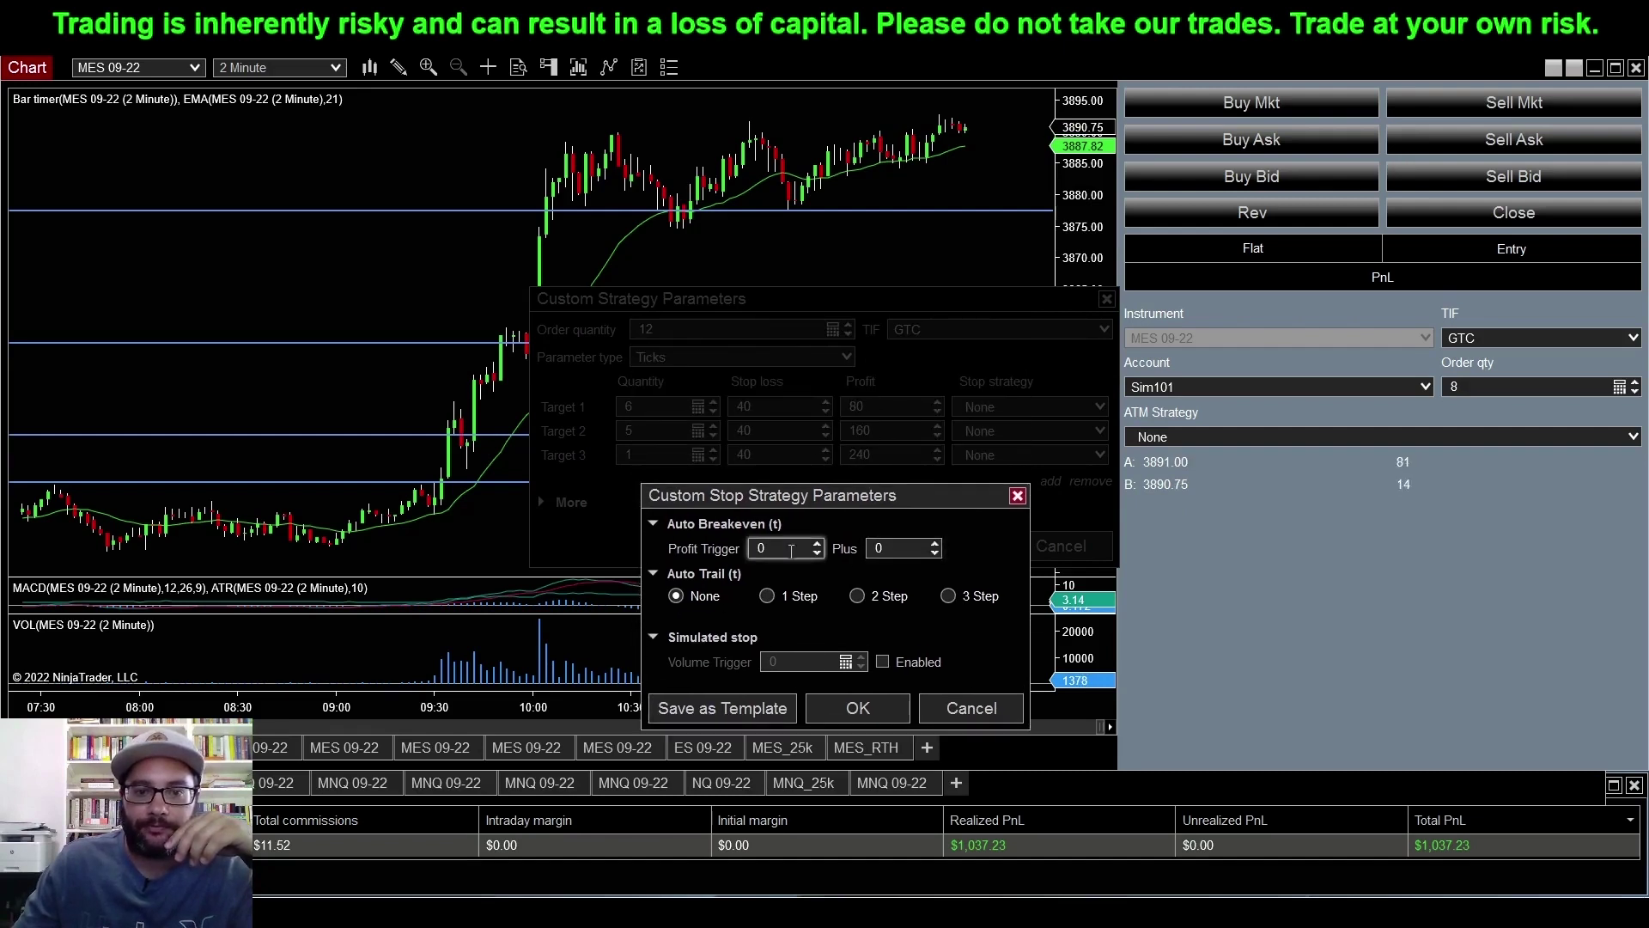
{"action": "double_click", "coordinate": [791, 551]}
{"action": "type", "text": "80"}
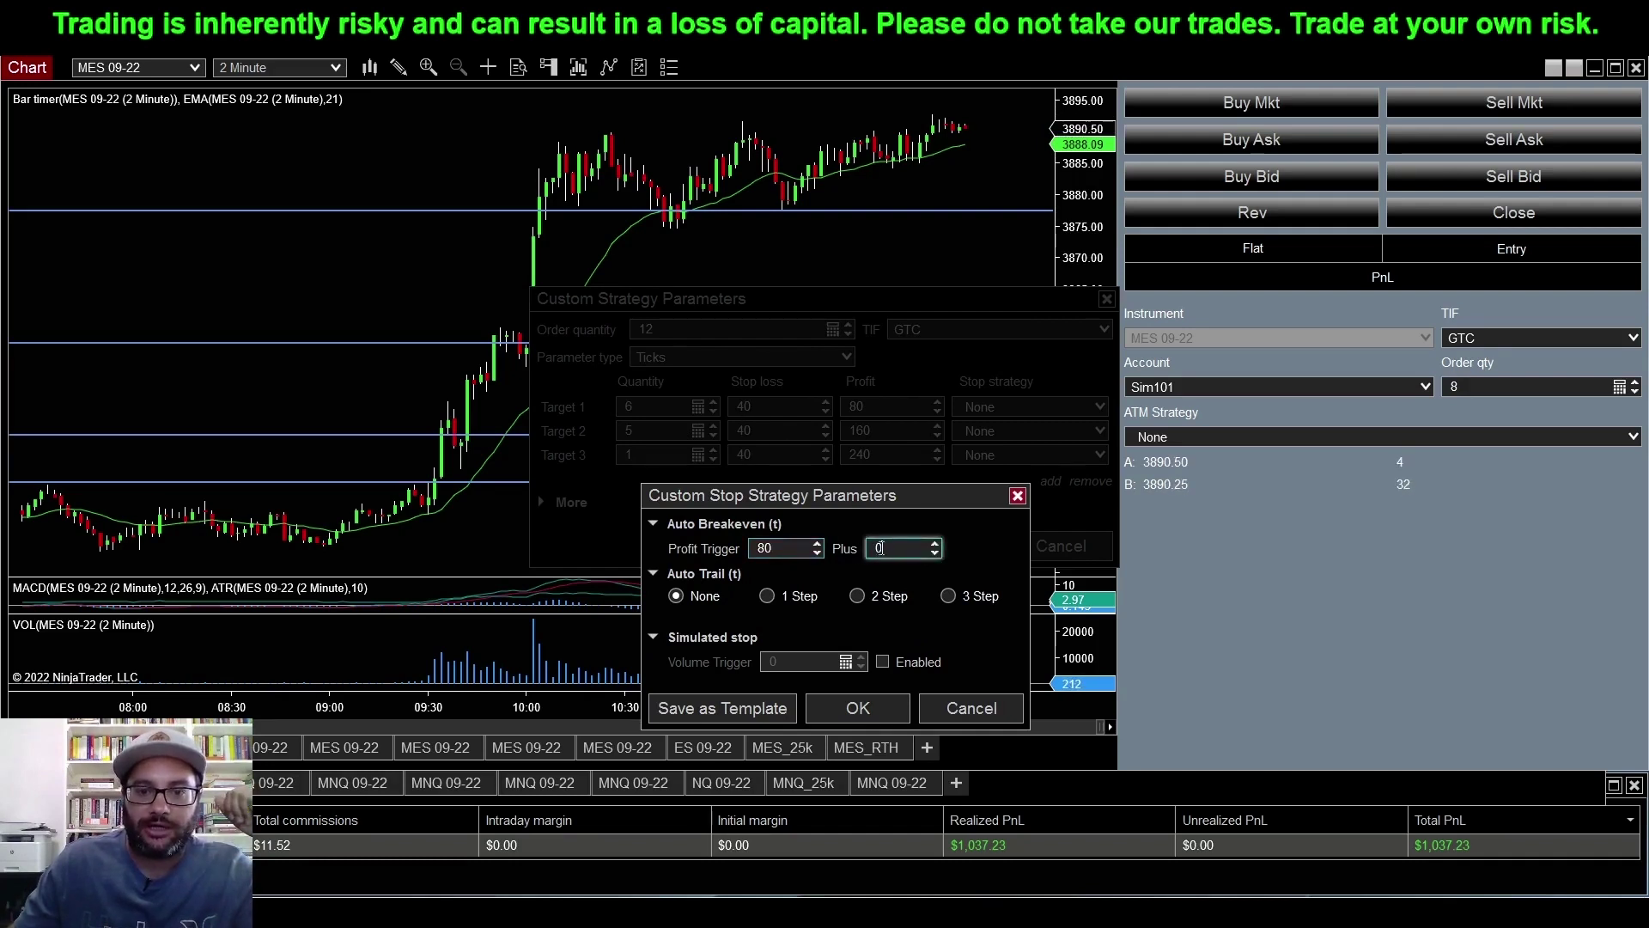
{"action": "left_click", "coordinate": [868, 557]}
{"action": "left_click", "coordinate": [935, 554]}
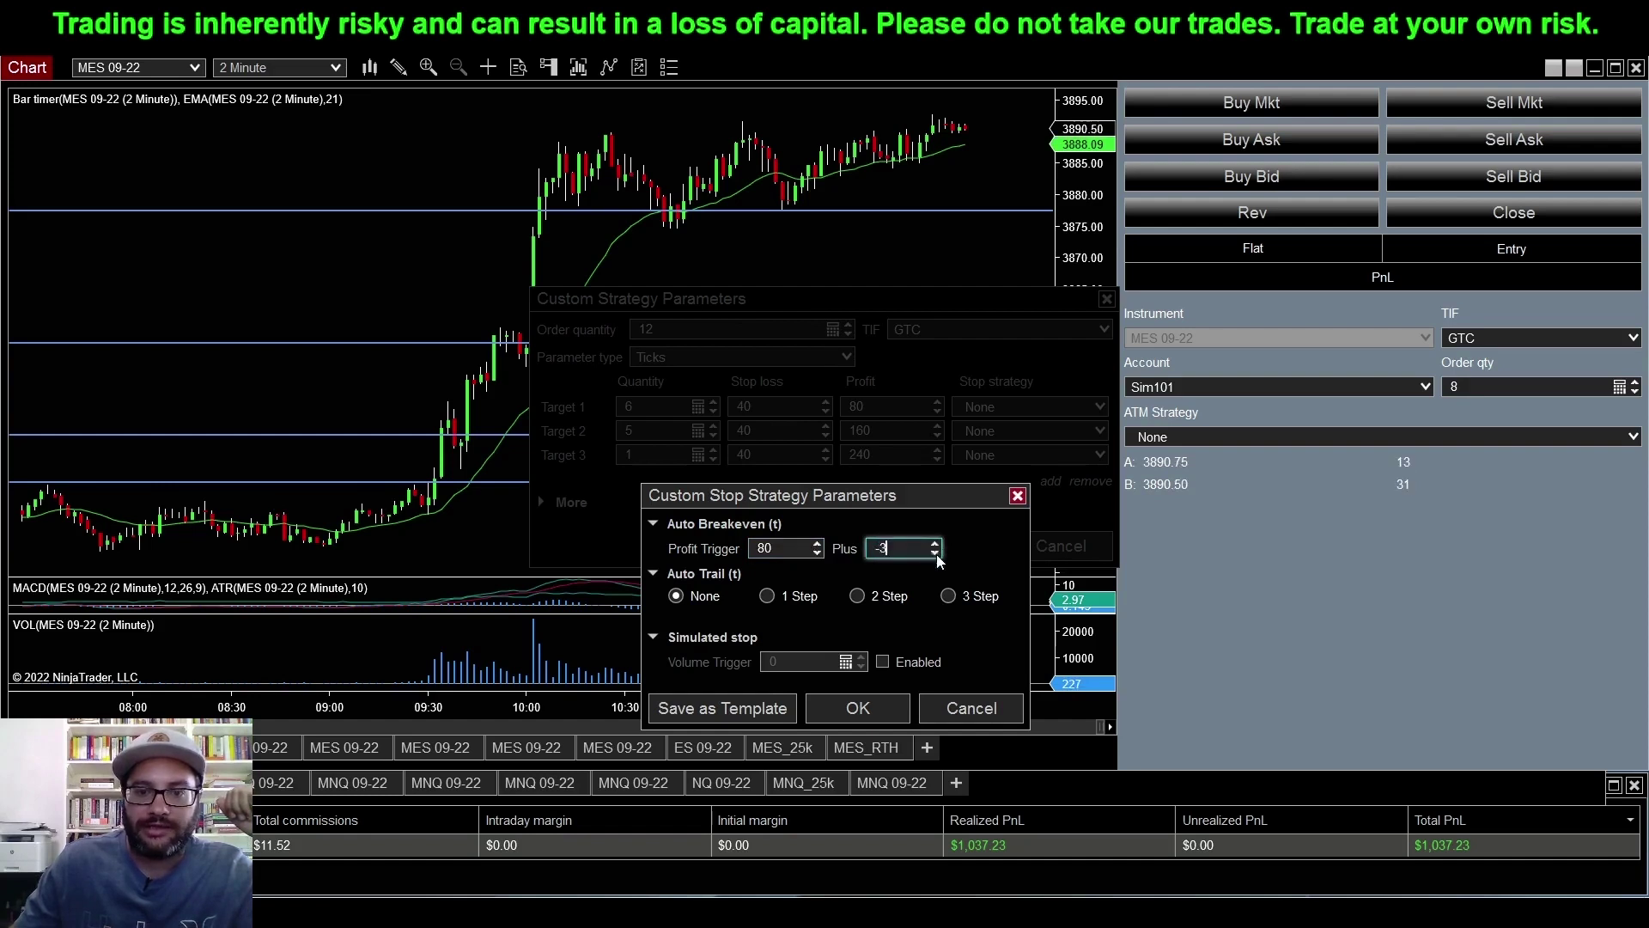
{"action": "left_click", "coordinate": [935, 554]}
{"action": "left_click", "coordinate": [935, 554]}
{"action": "left_click_drag", "start_coordinate": [937, 554], "coordinate": [935, 554]}
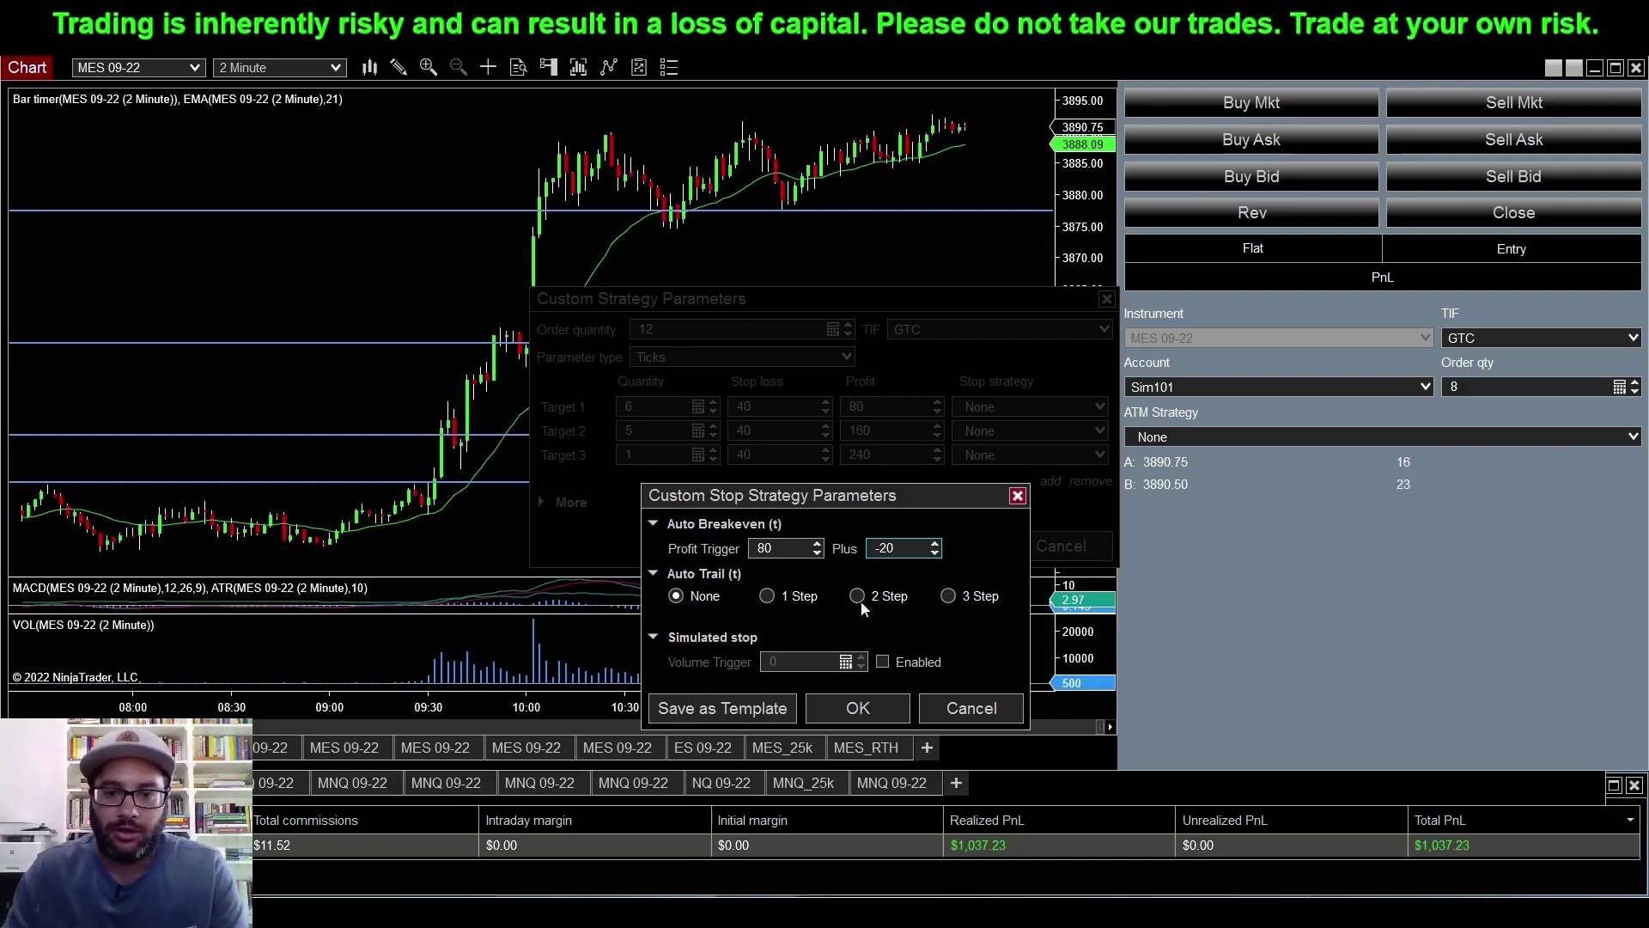
{"action": "left_click", "coordinate": [755, 708]}
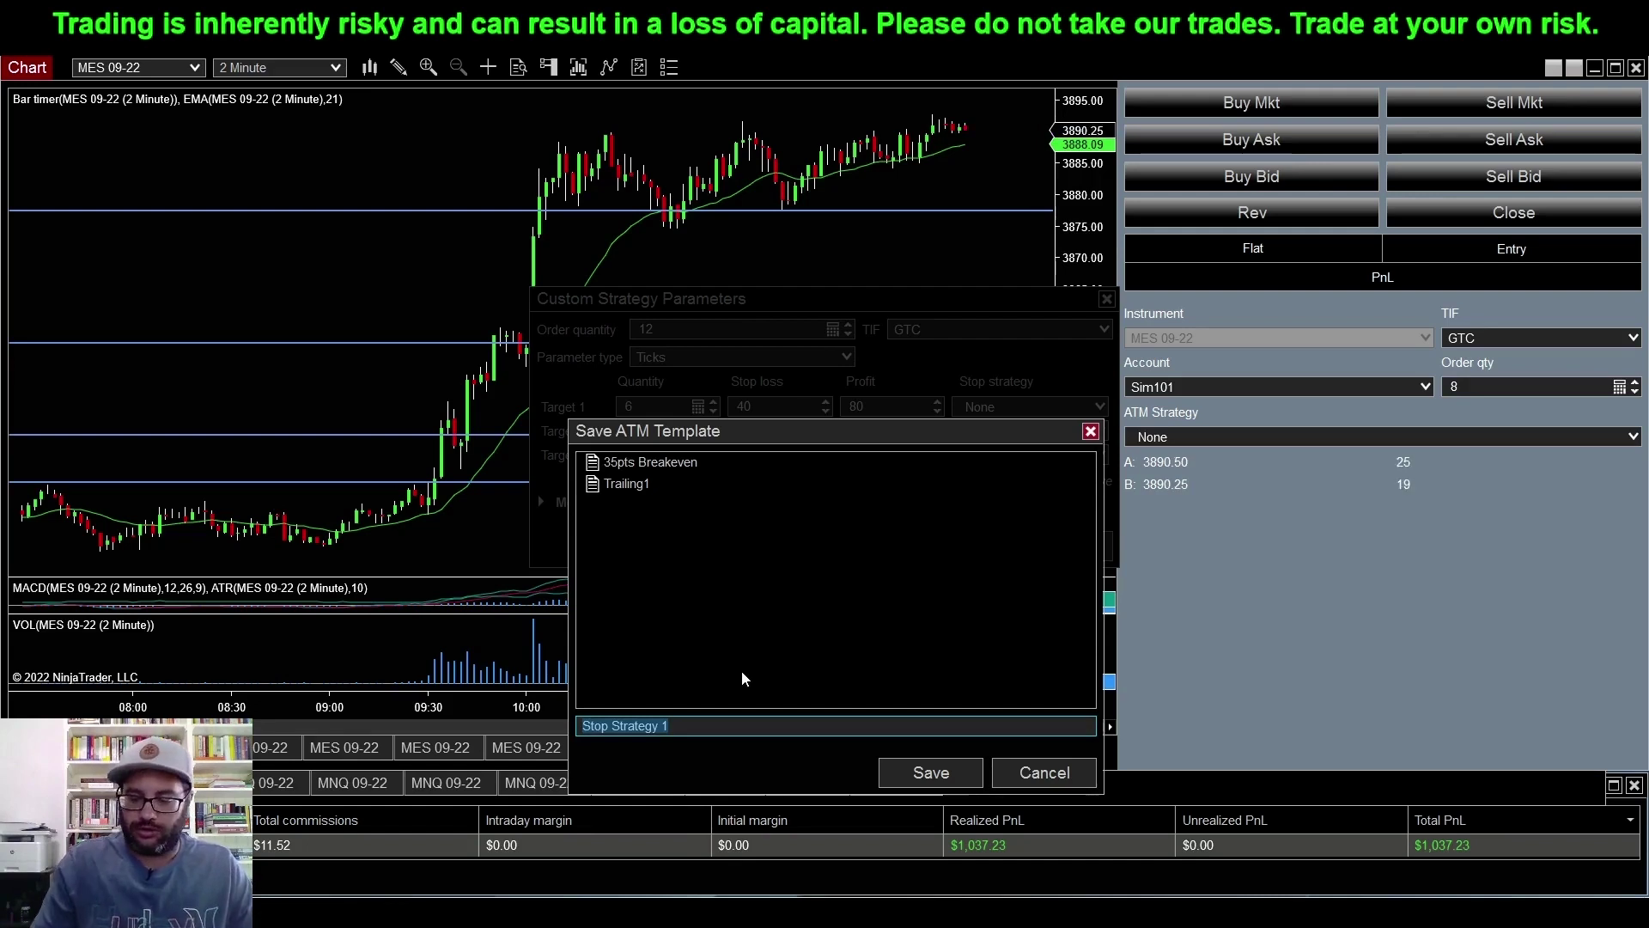
Step: Save the stop template as '10PT T1 Trailing', verify trigger 80 and plus -20, and confirm
{"action": "type", "text": "10PT"}
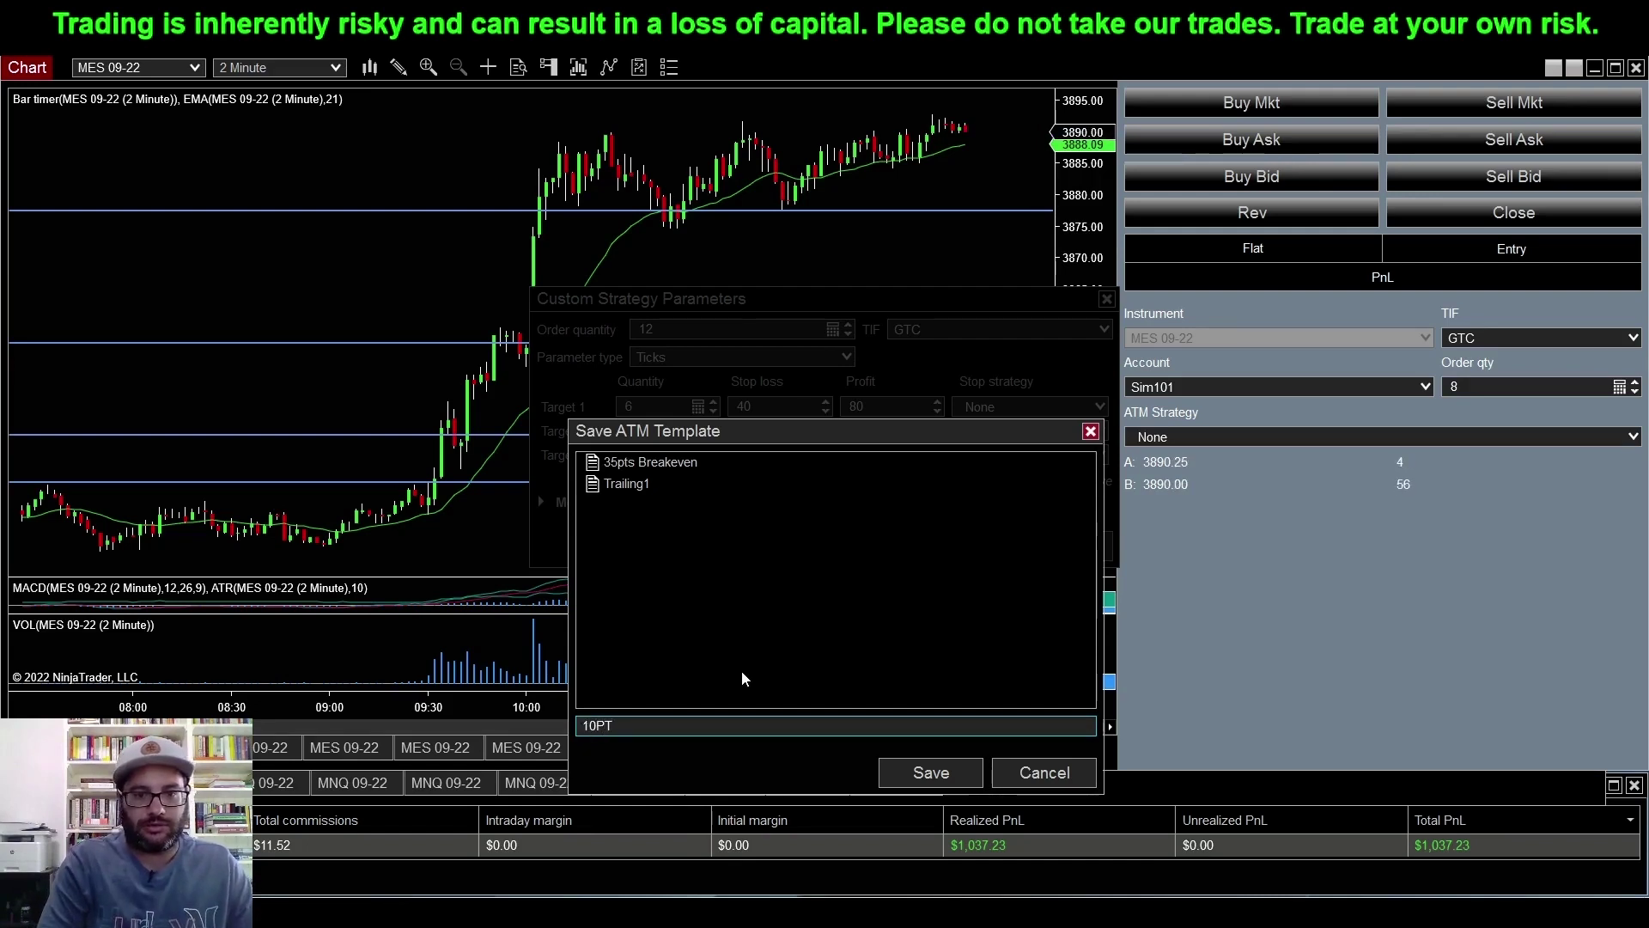
{"action": "type", "text": " T"}
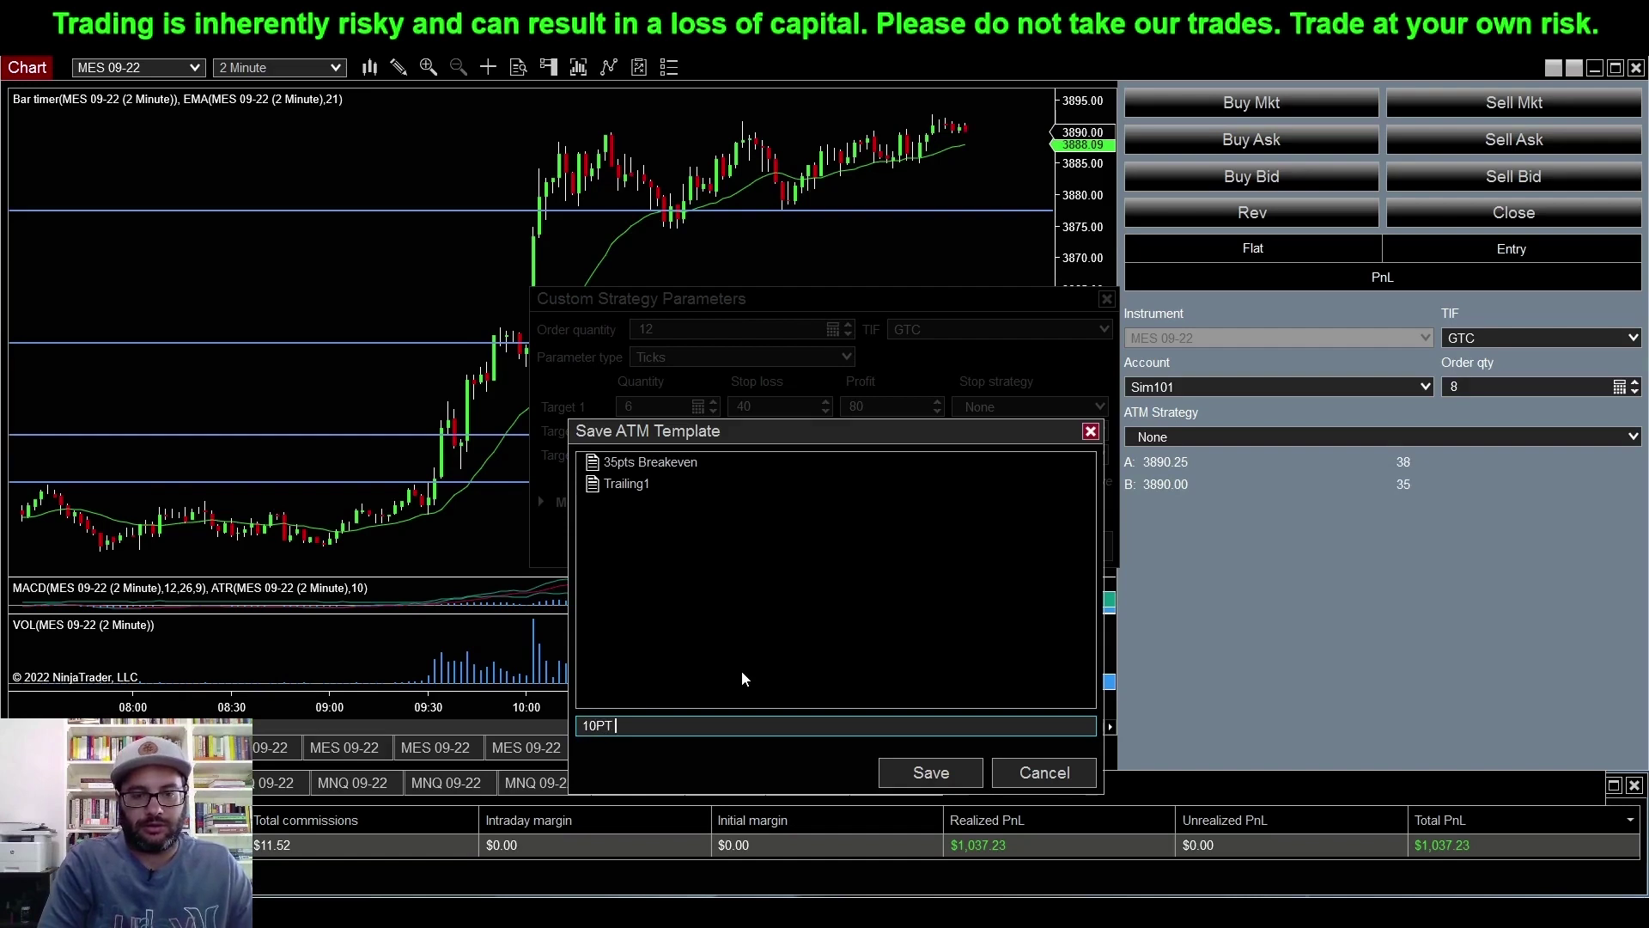
{"action": "type", "text": "T1"}
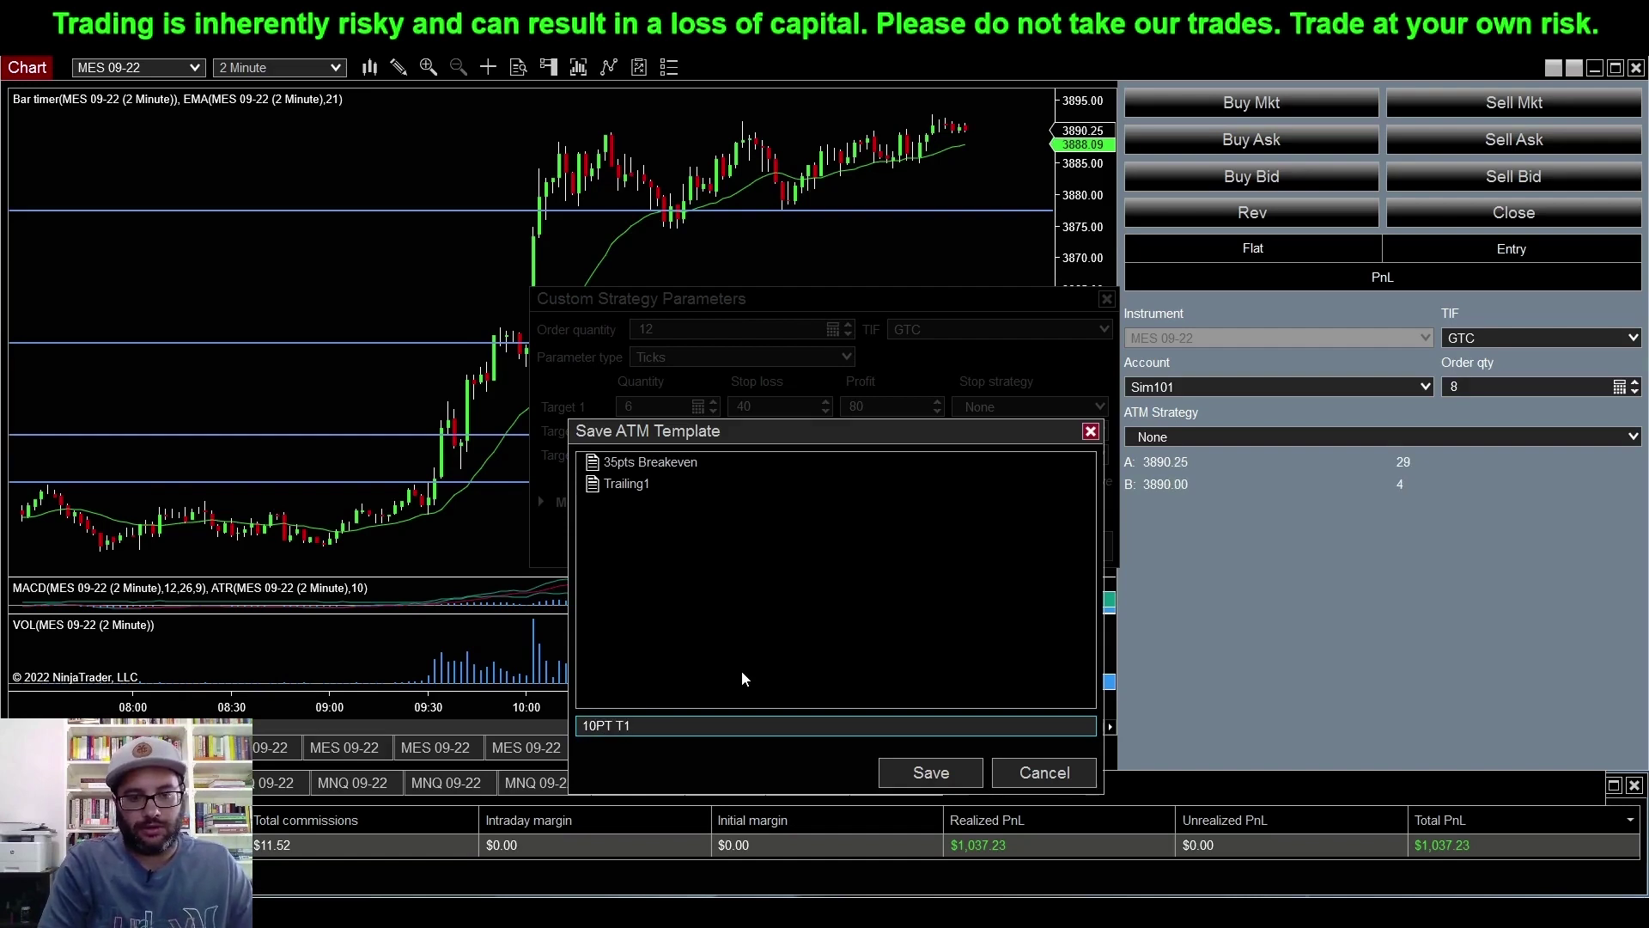
{"action": "type", "text": " Tra"}
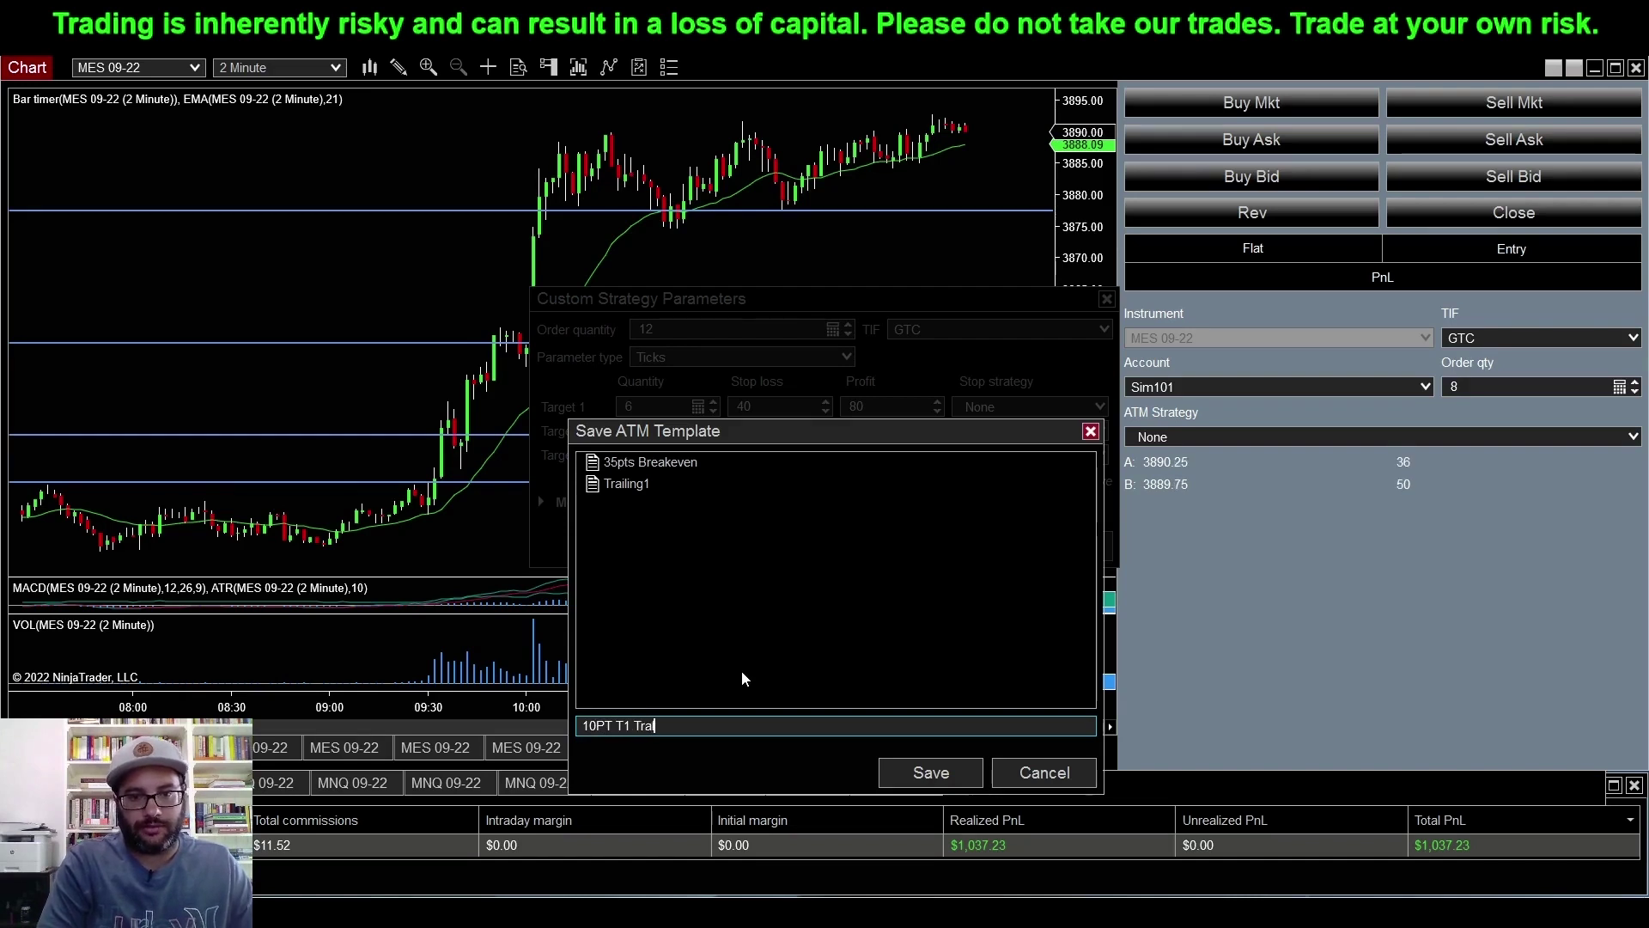
{"action": "type", "text": "iling"}
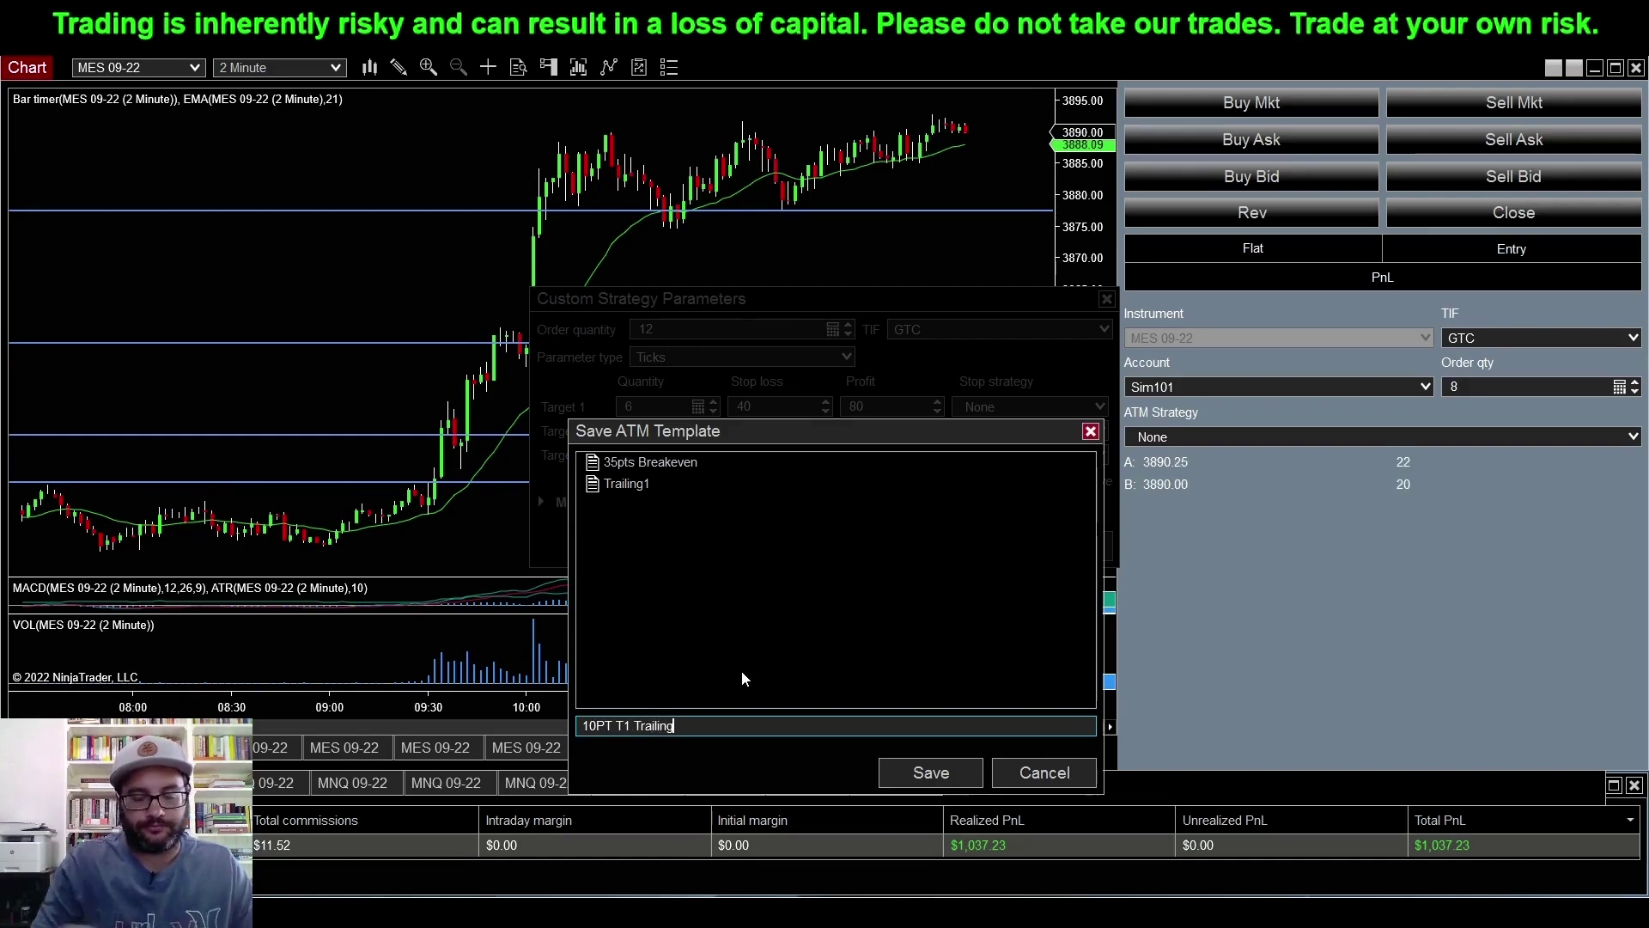
{"action": "left_click", "coordinate": [930, 773]}
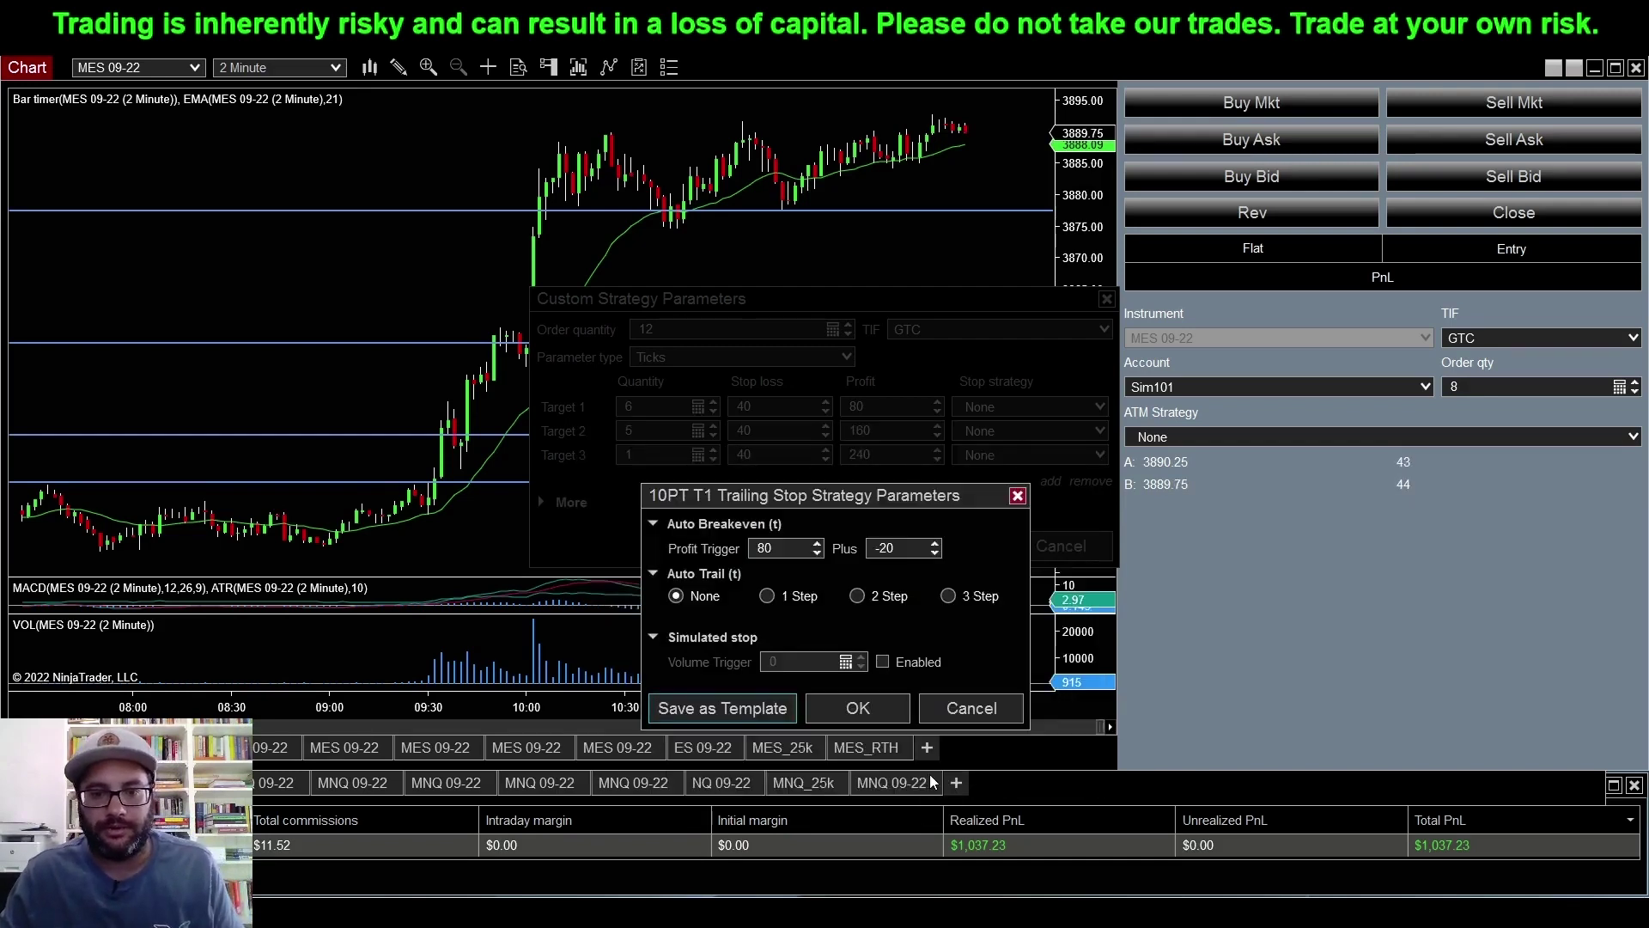
{"action": "left_click", "coordinate": [767, 550]}
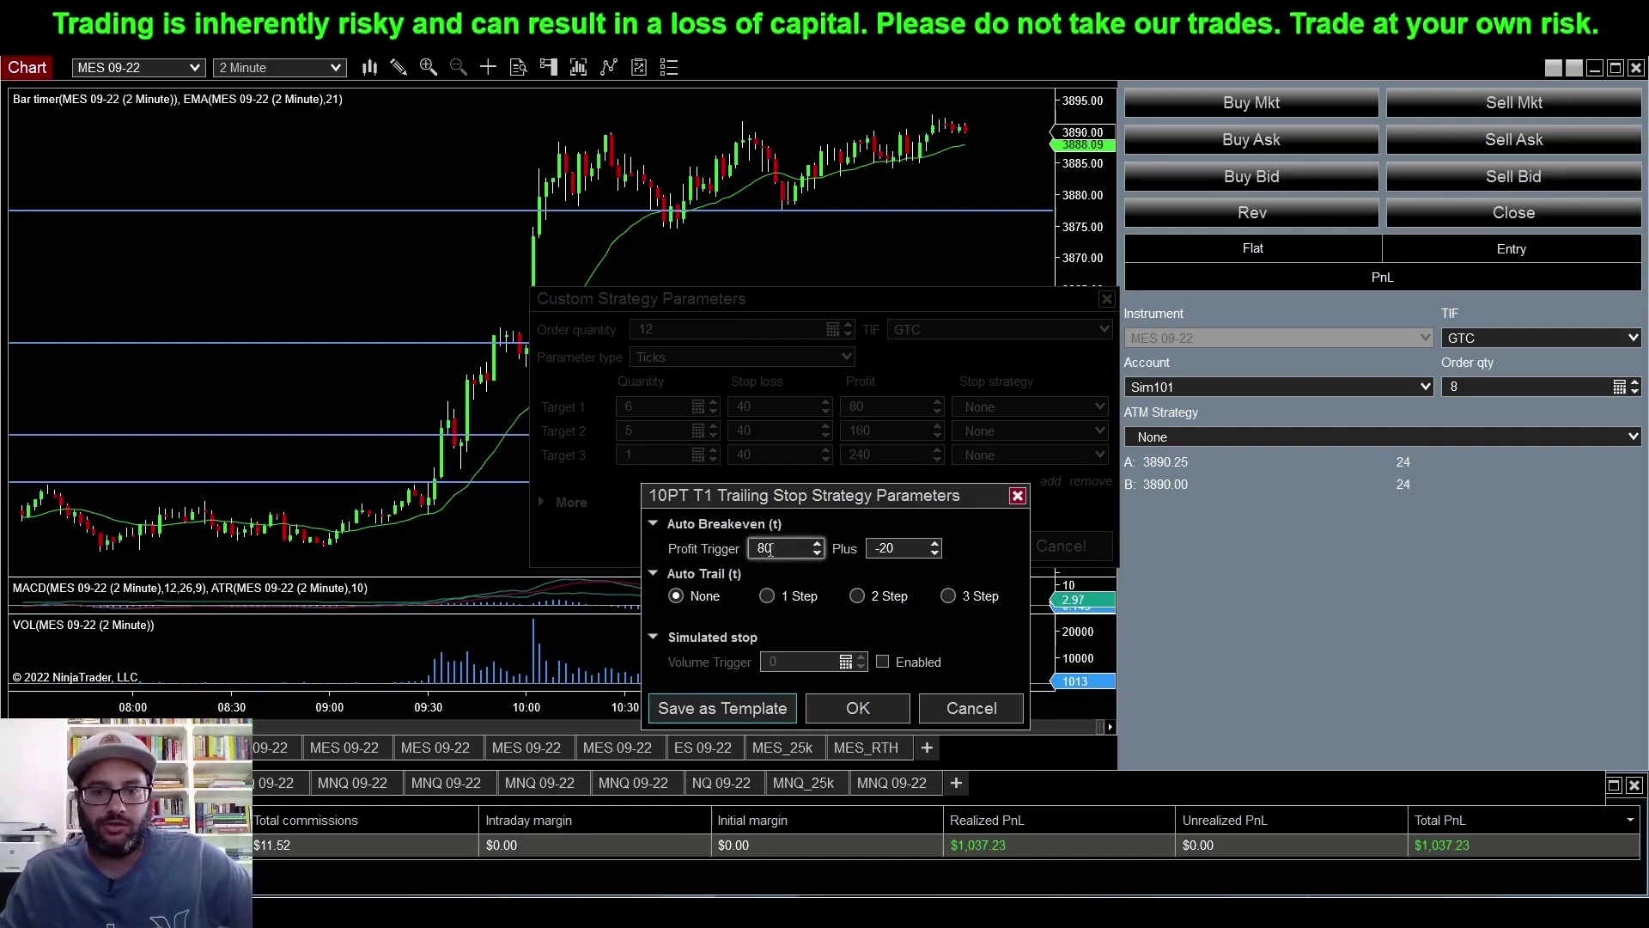
{"action": "left_click_drag", "start_coordinate": [793, 548], "coordinate": [723, 554]}
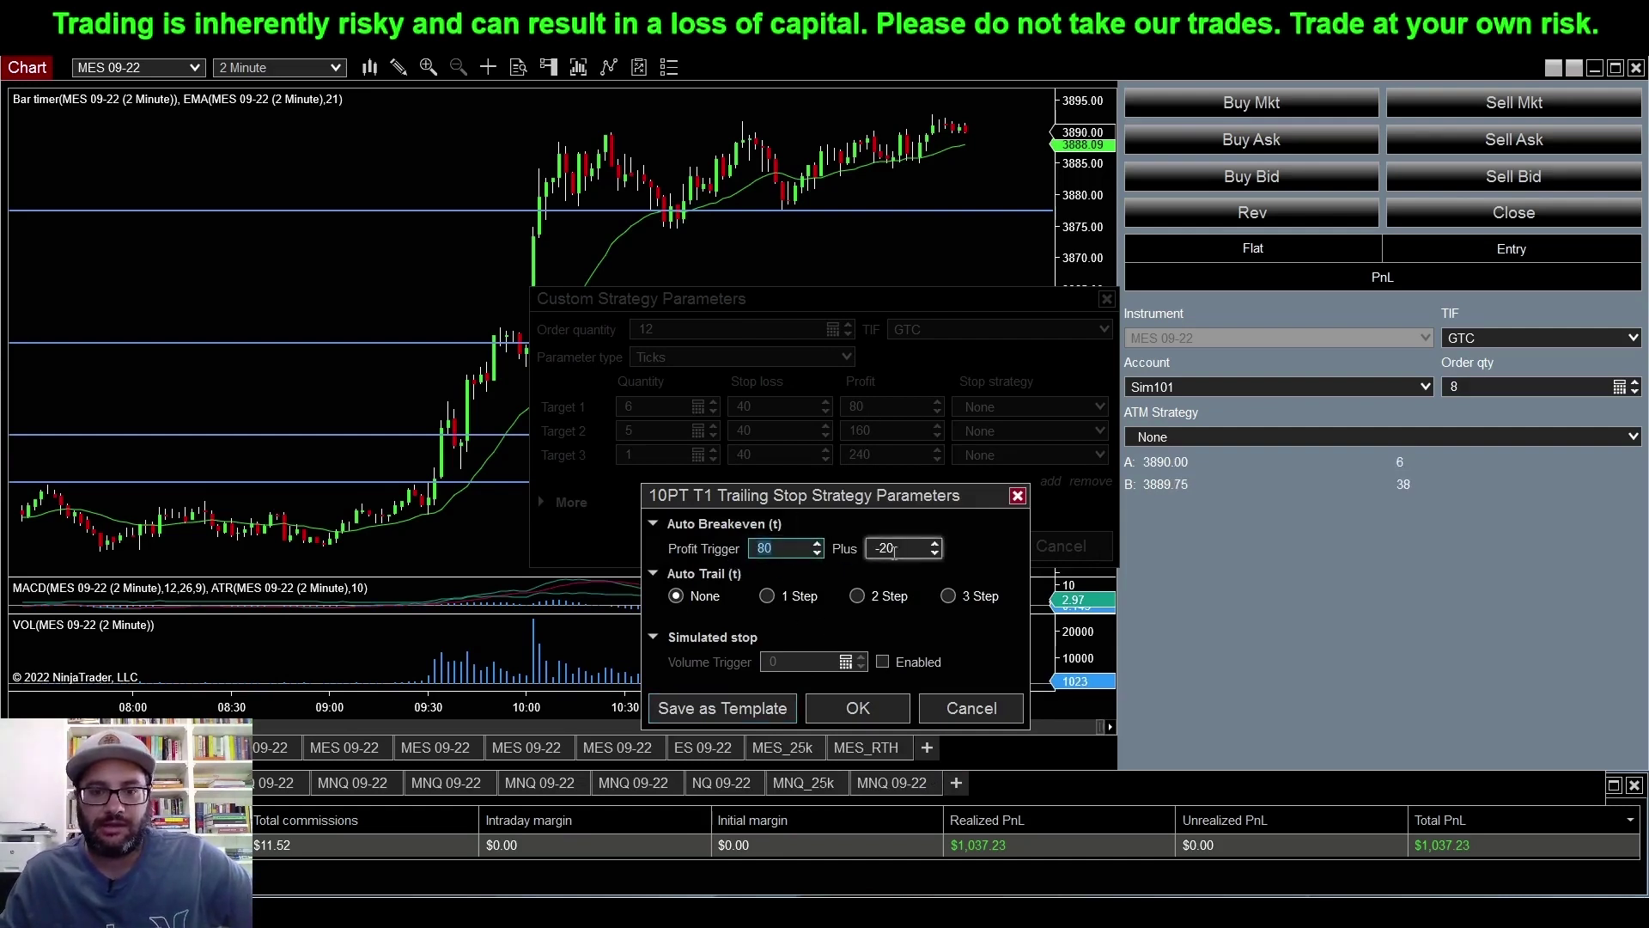
{"action": "left_click_drag", "start_coordinate": [902, 548], "coordinate": [862, 547]}
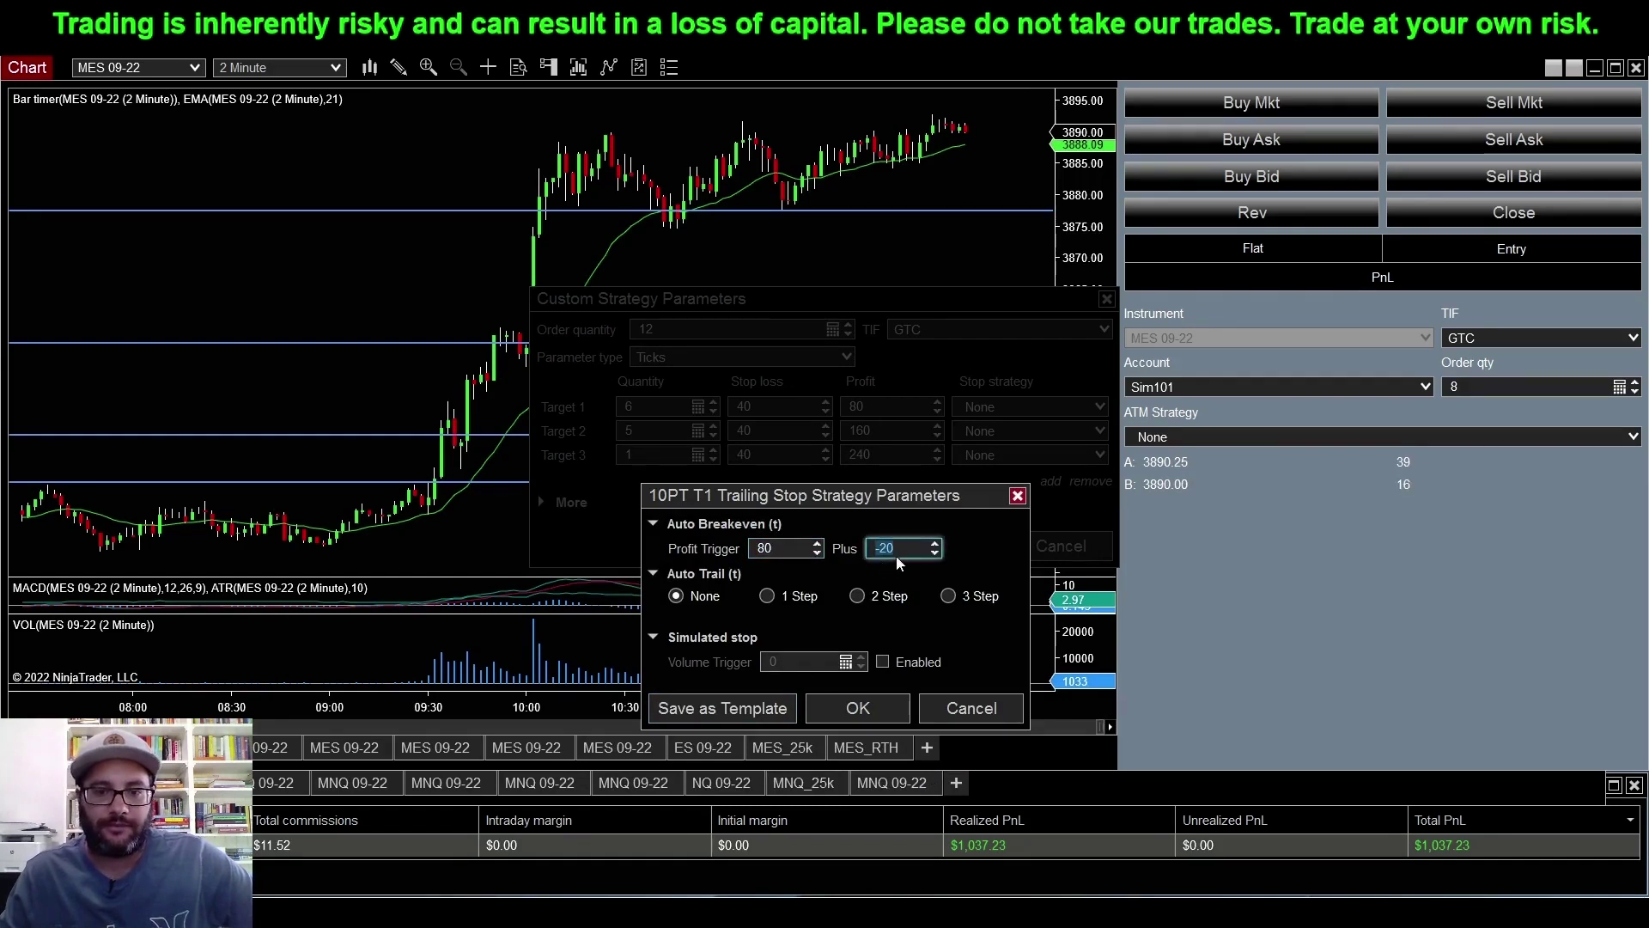
{"action": "left_click", "coordinate": [848, 711]}
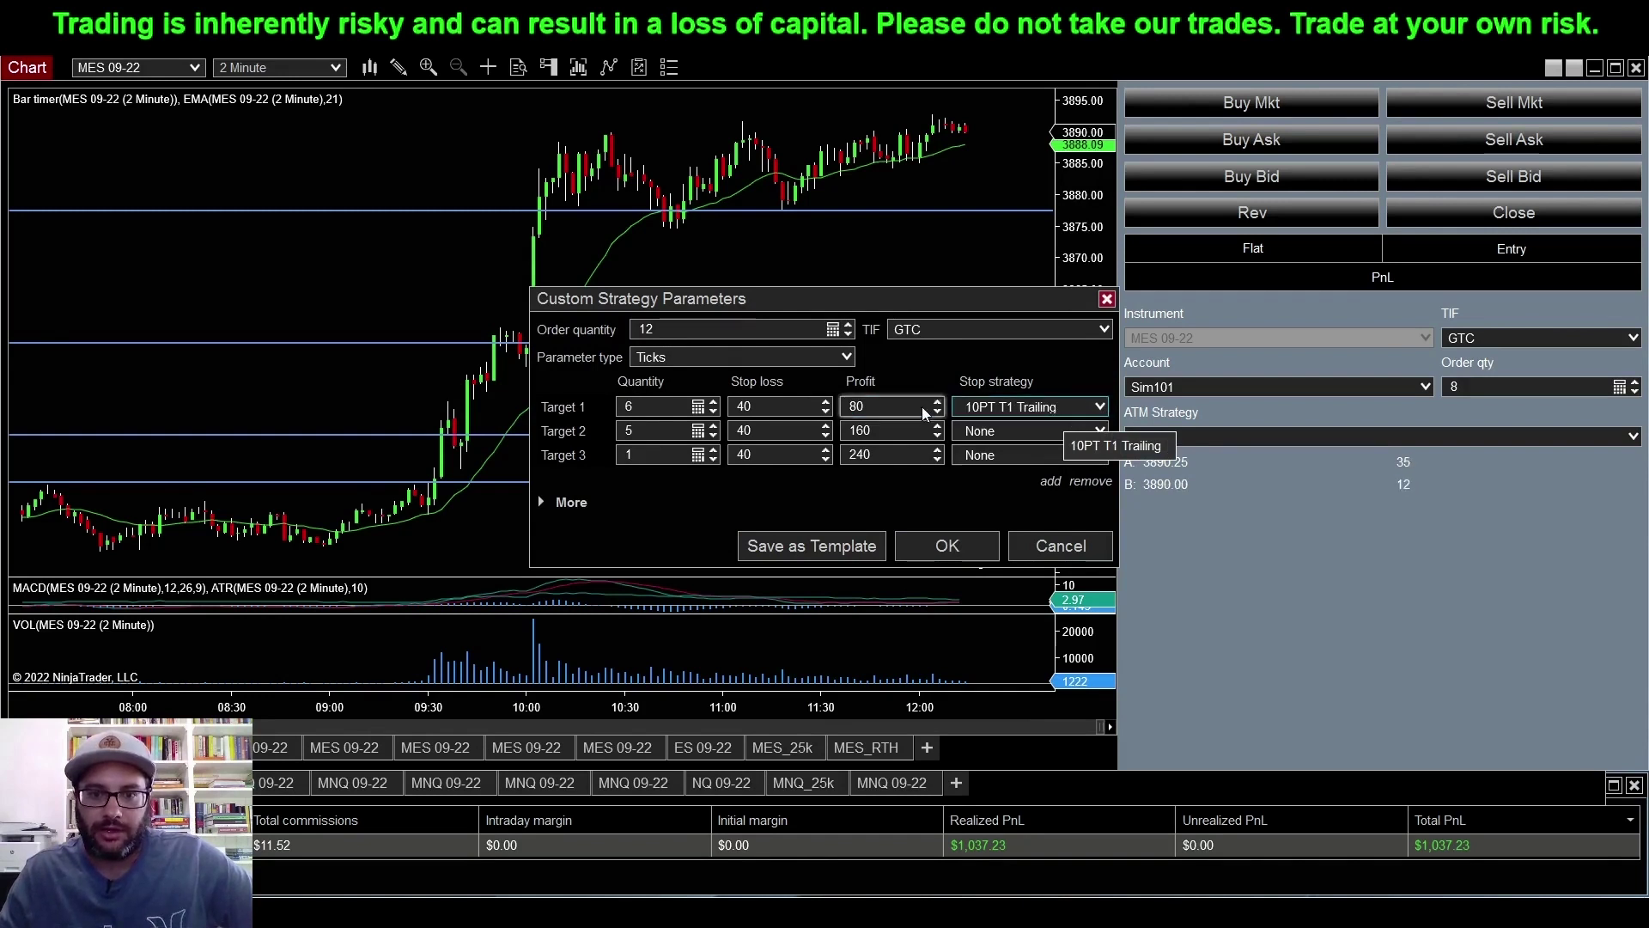
Step: Reset Target 1's stop strategy to None and give Target 2 the 10PT T1 Trailing strategy
{"action": "left_click", "coordinate": [1102, 407]}
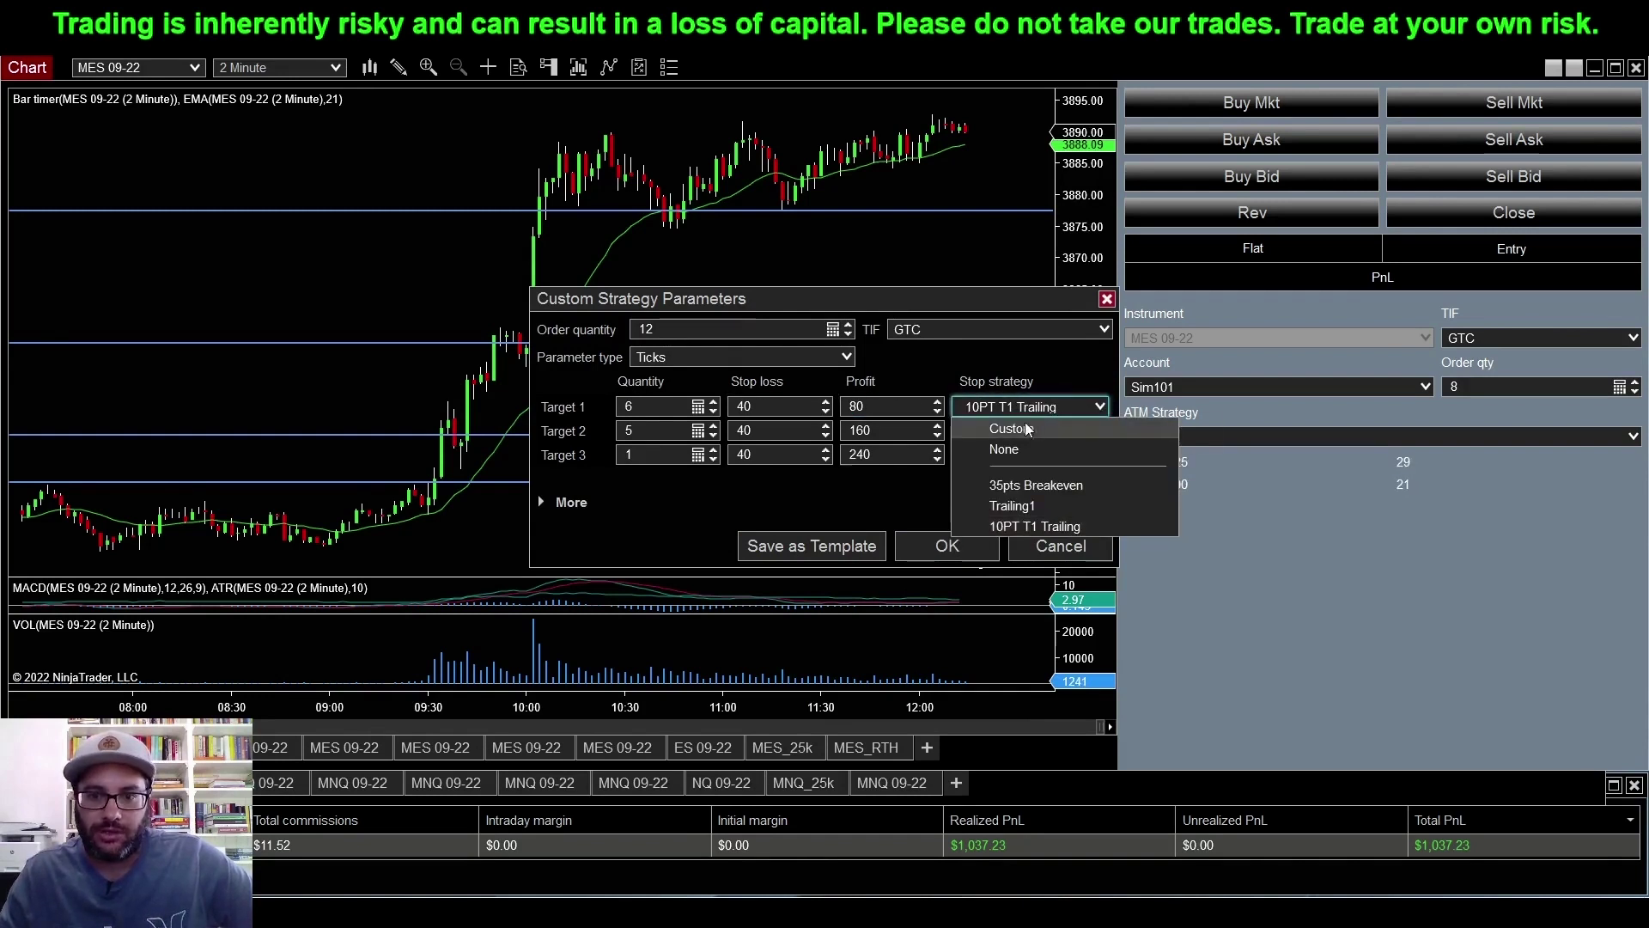
{"action": "left_click", "coordinate": [1007, 447]}
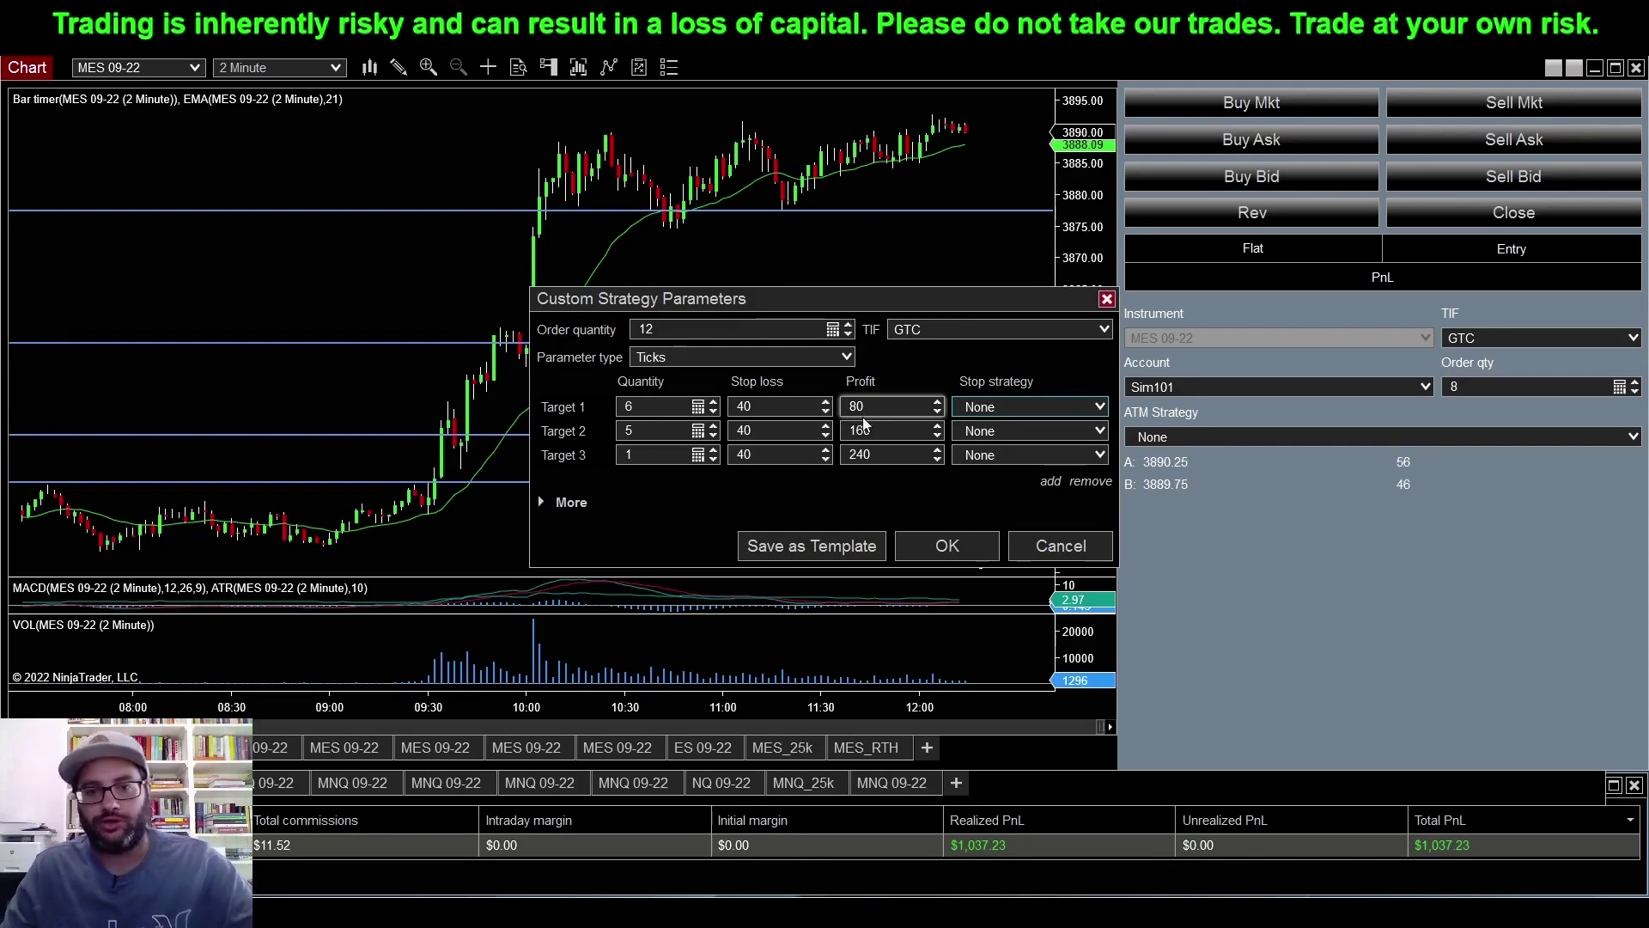
{"action": "left_click", "coordinate": [1105, 430]}
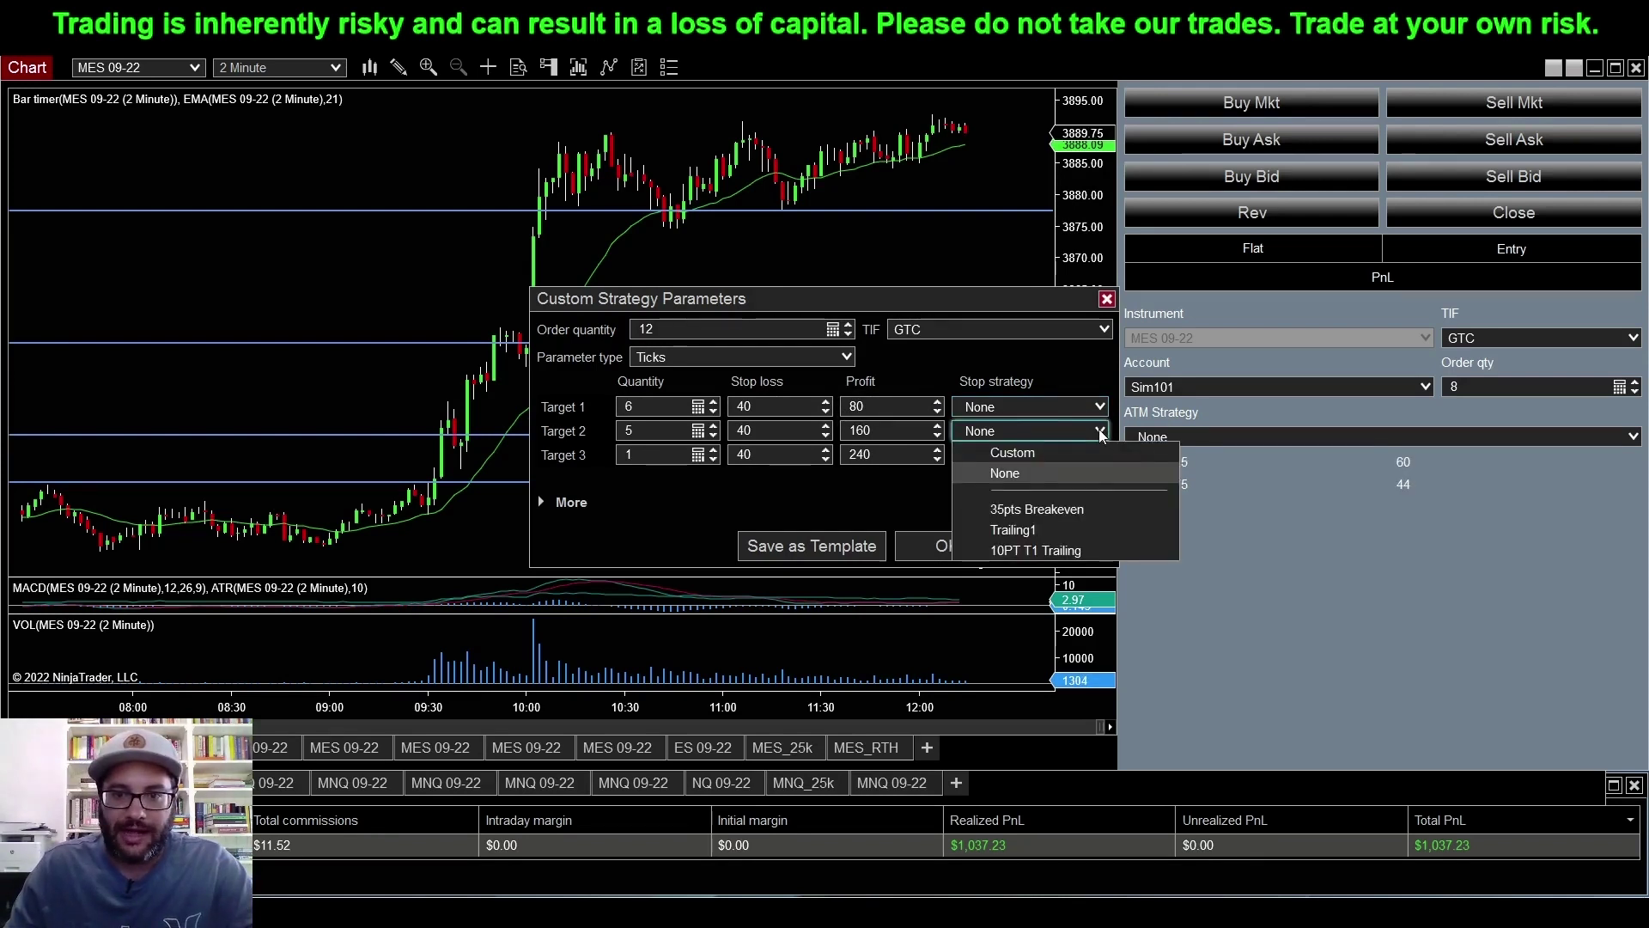
{"action": "left_click", "coordinate": [1035, 551]}
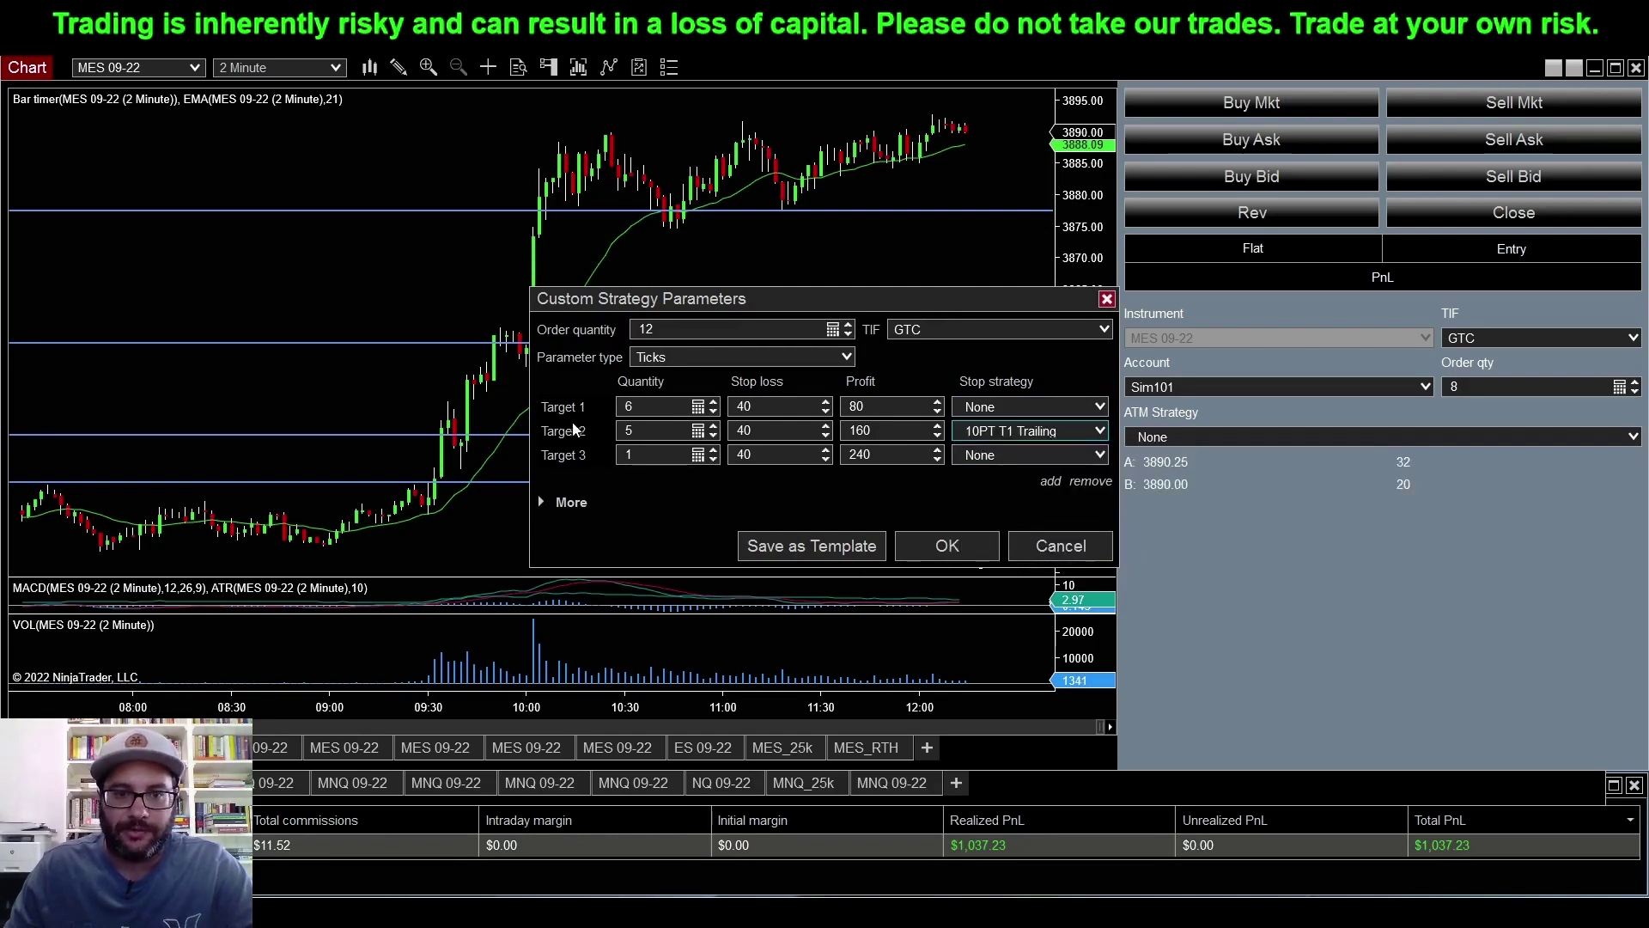
{"action": "left_click", "coordinate": [640, 431]}
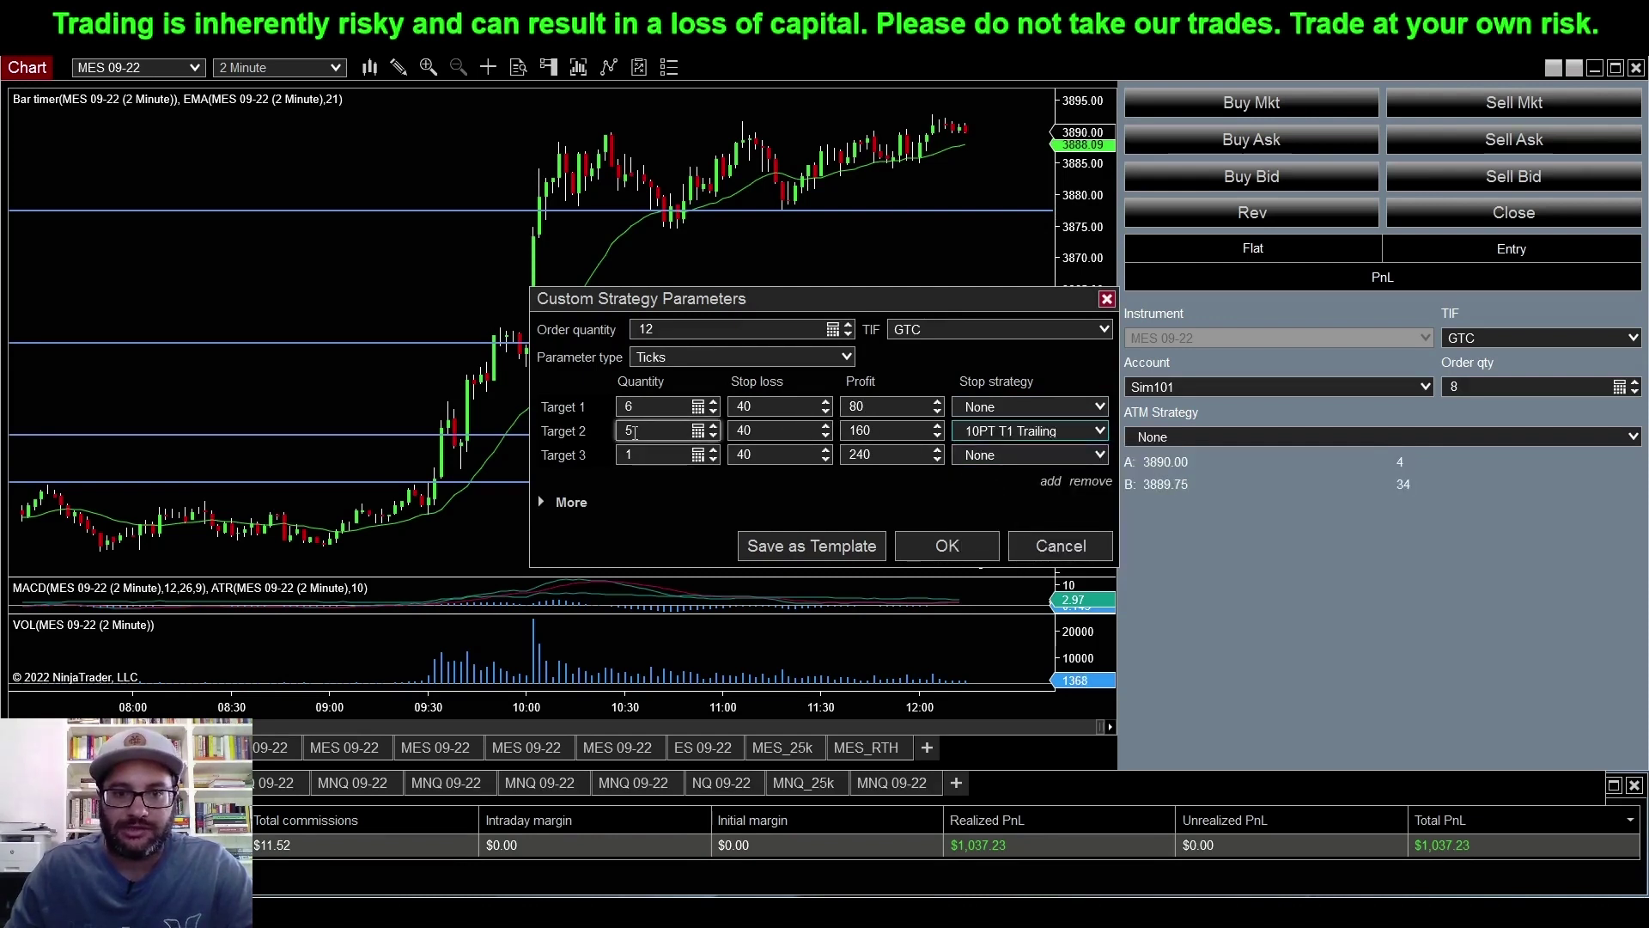
{"action": "double_click", "coordinate": [863, 406]}
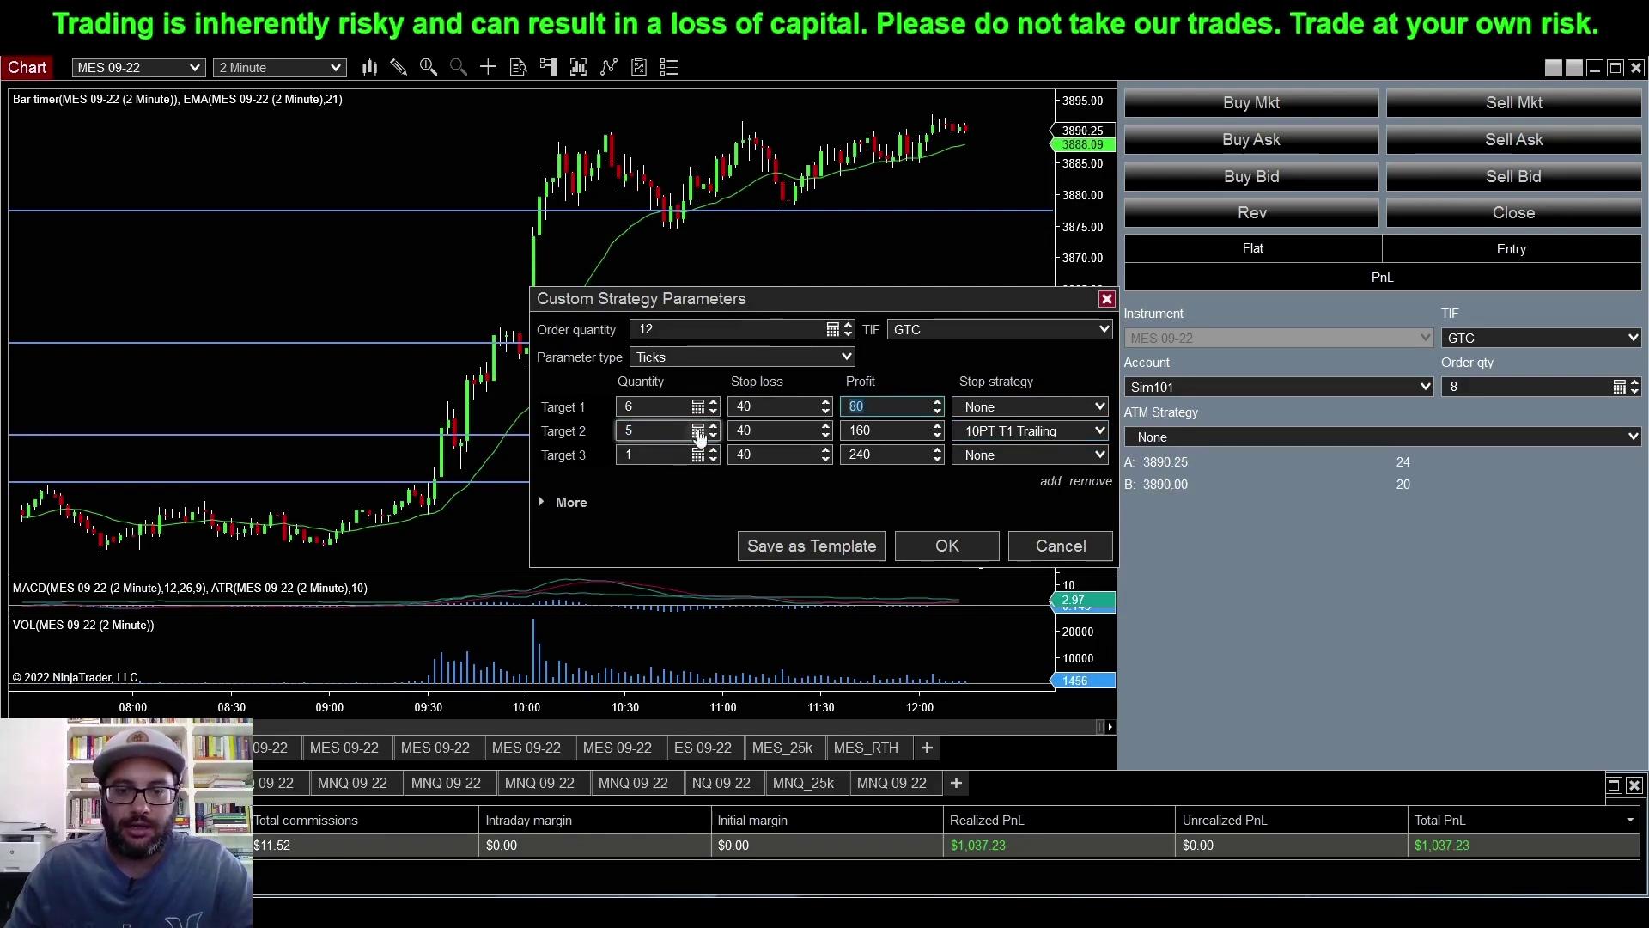
{"action": "double_click", "coordinate": [632, 430]}
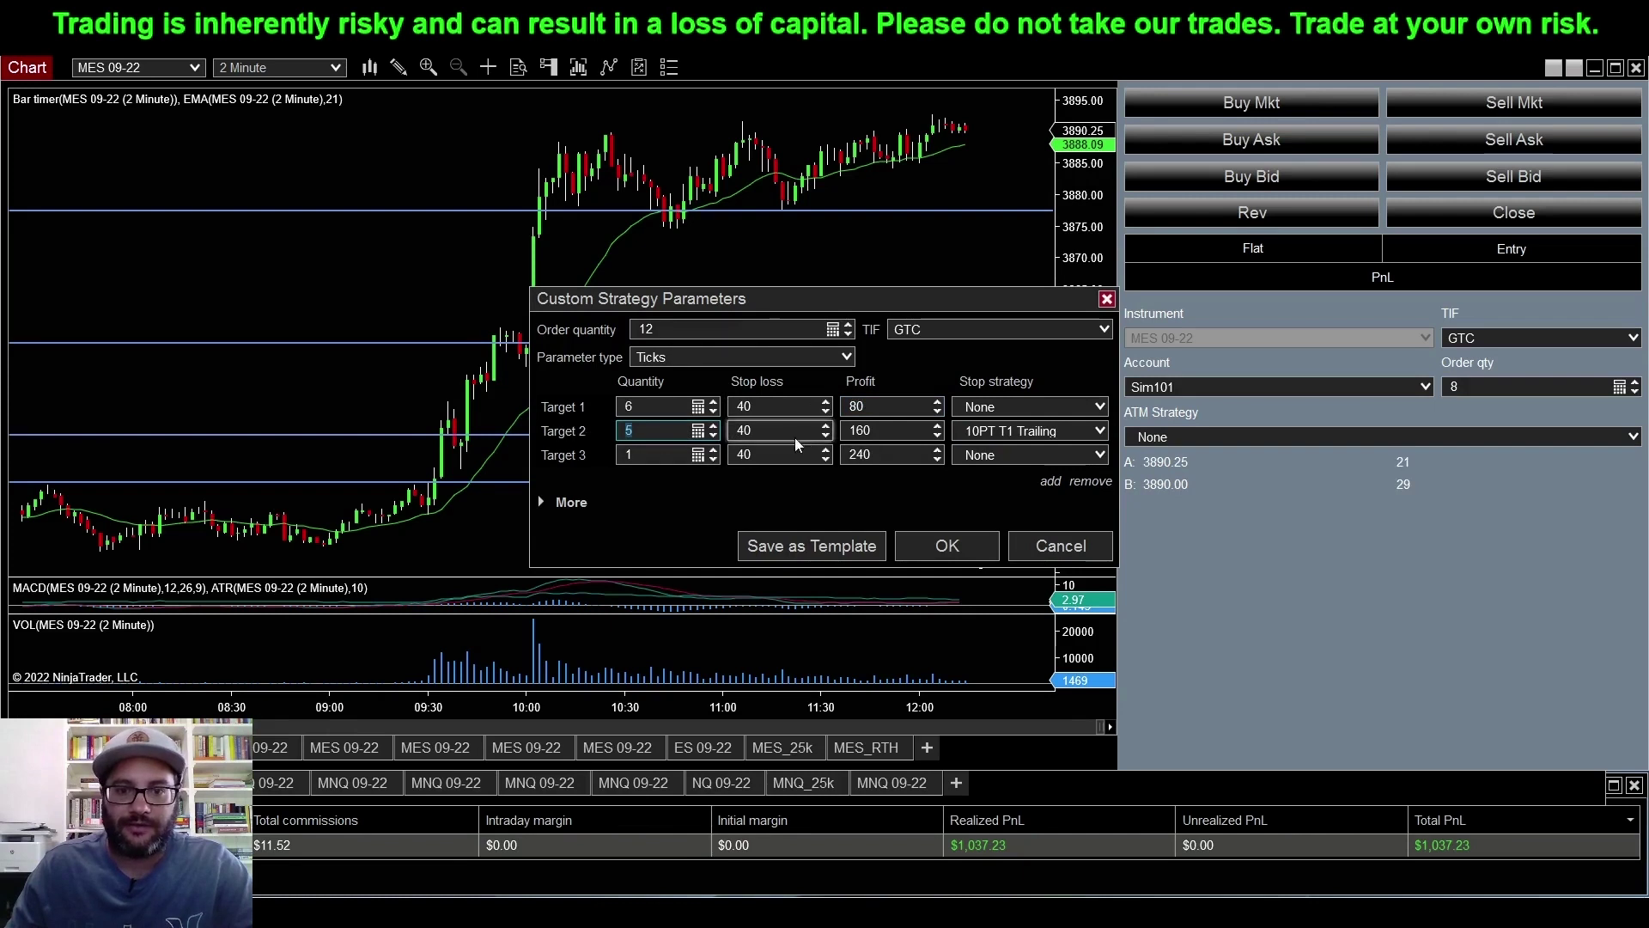
Step: Apply 10PT T1 Trailing to Target 3 and open that strategy's settings for editing
{"action": "left_click", "coordinate": [1096, 459]}
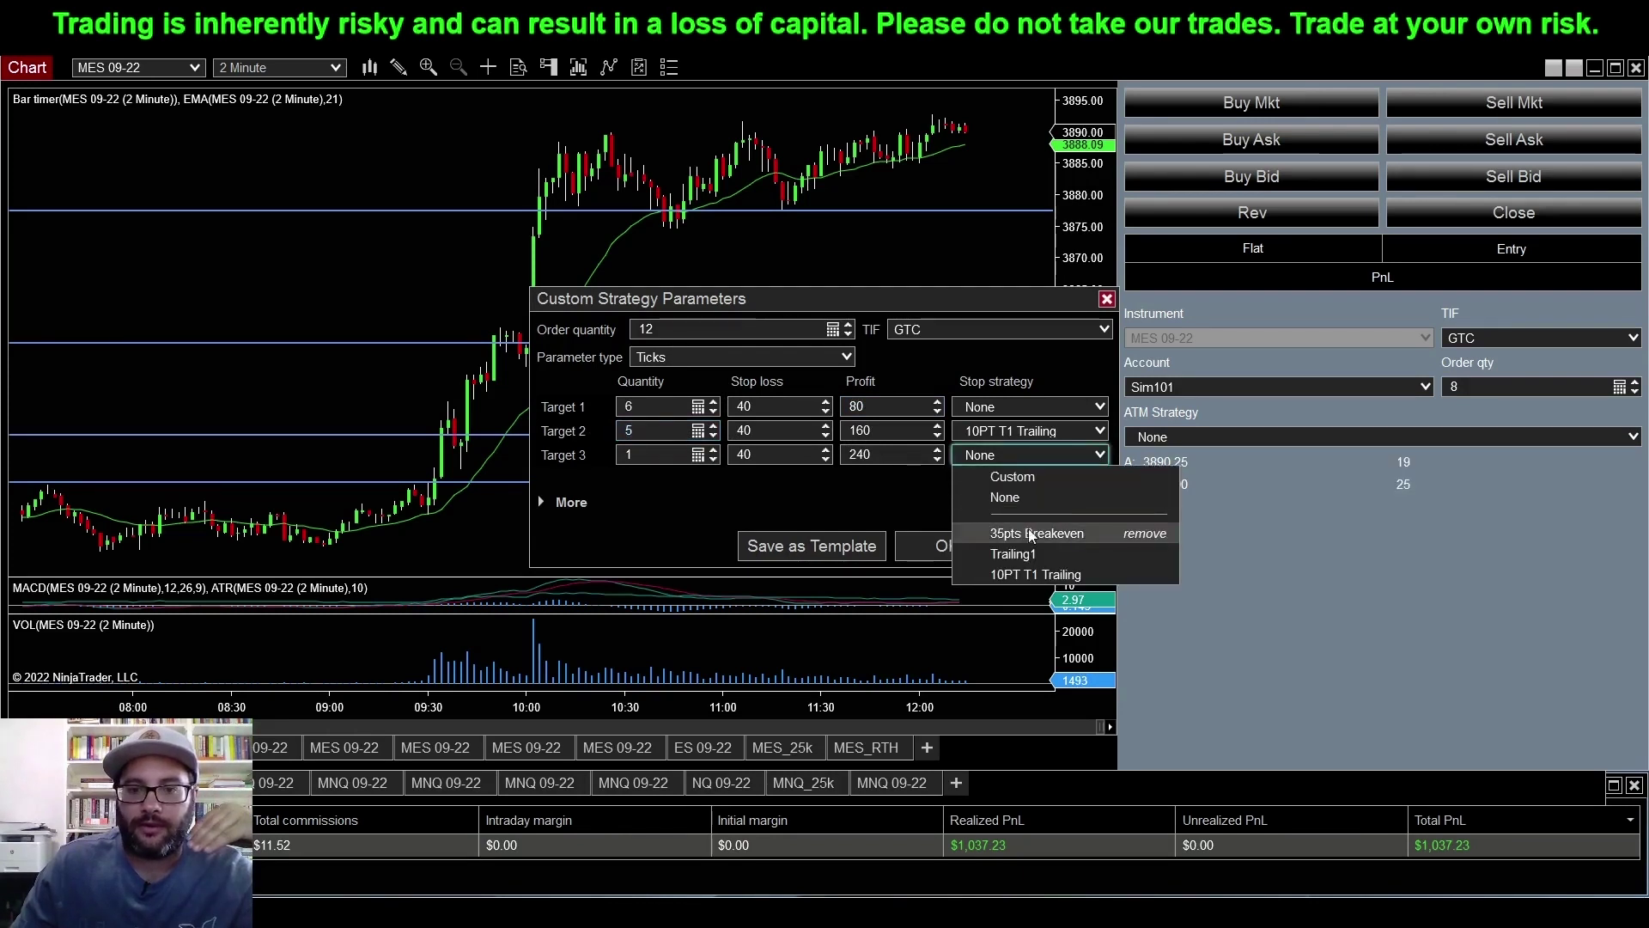
{"action": "left_click", "coordinate": [1030, 575]}
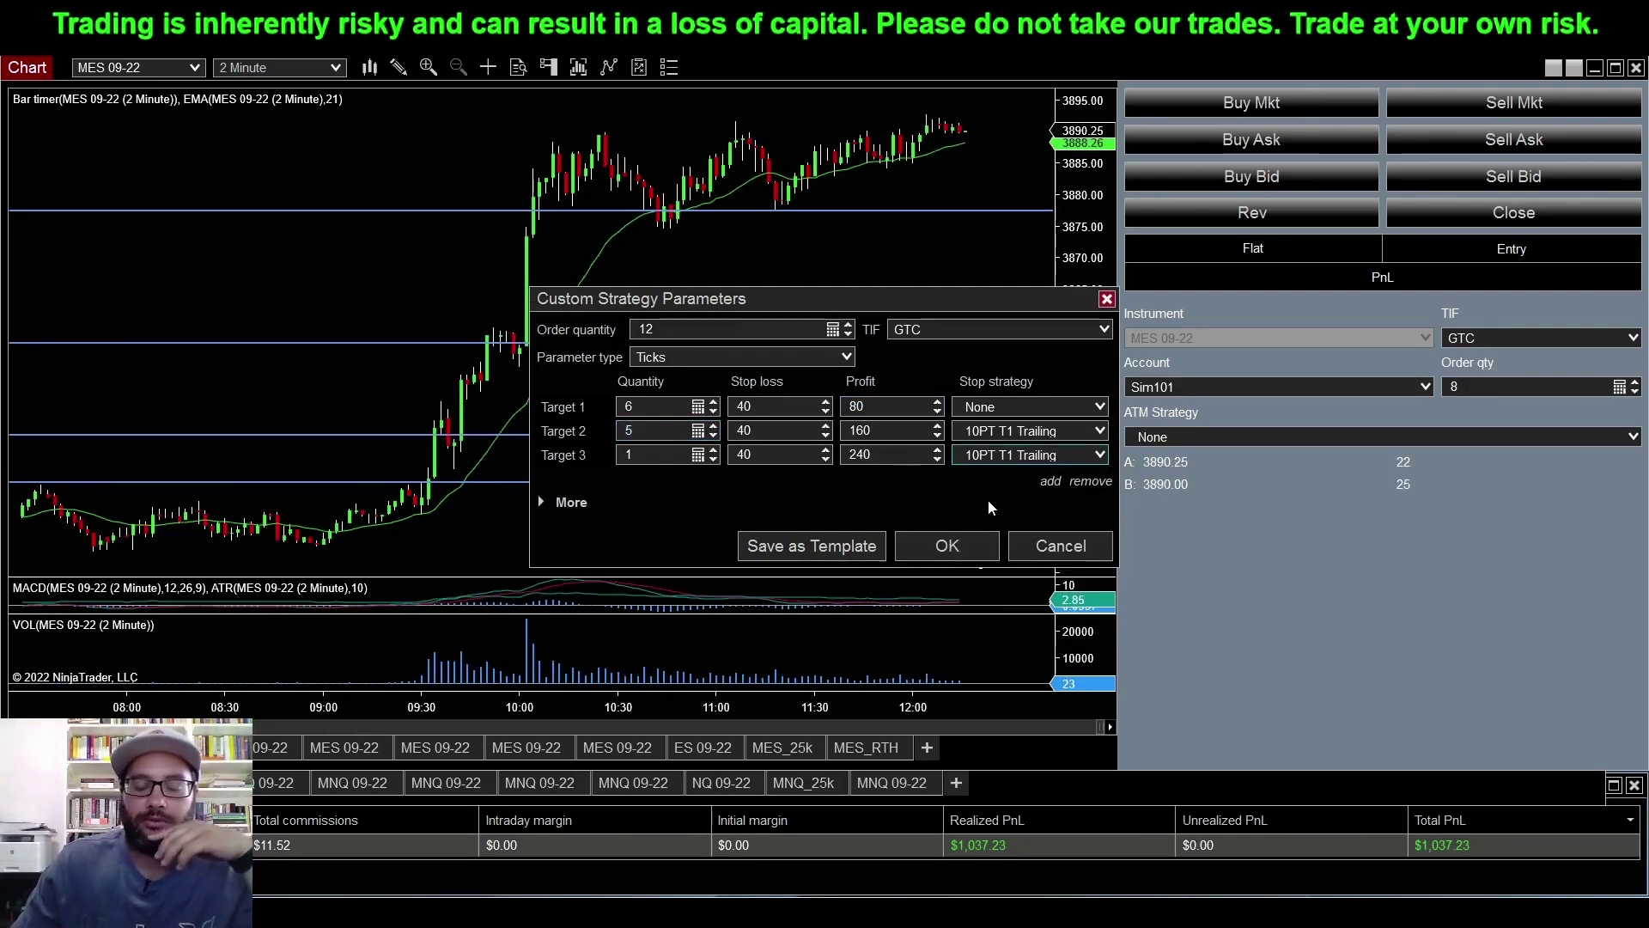
{"action": "mouse_move", "coordinate": [1069, 442]}
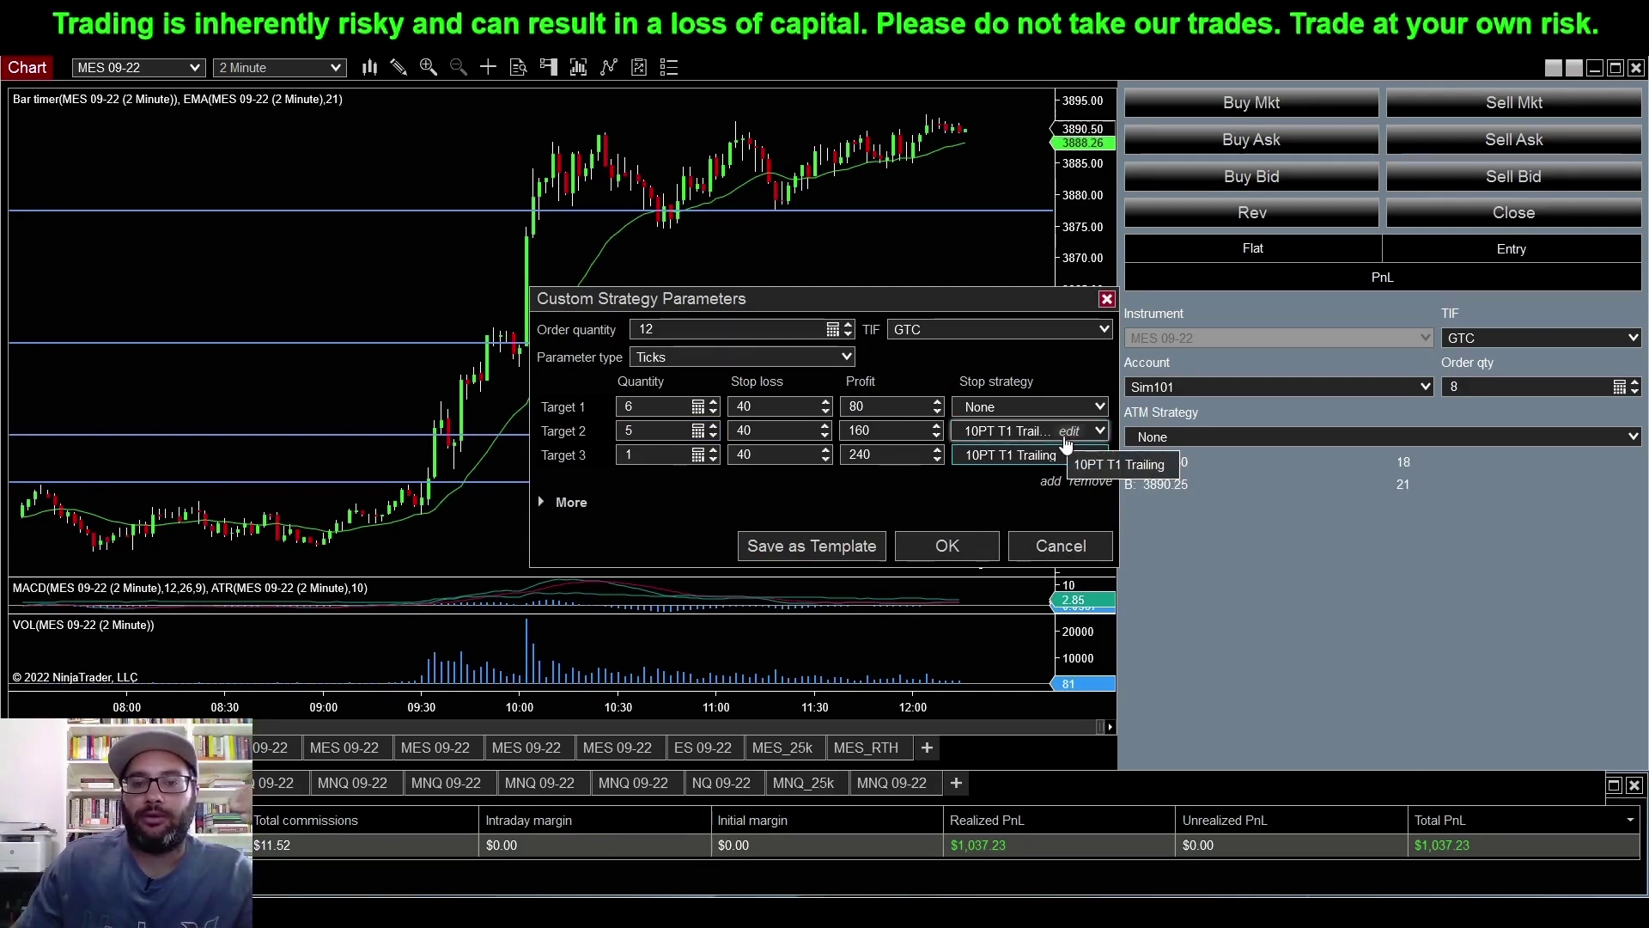
{"action": "double_click", "coordinate": [881, 409]}
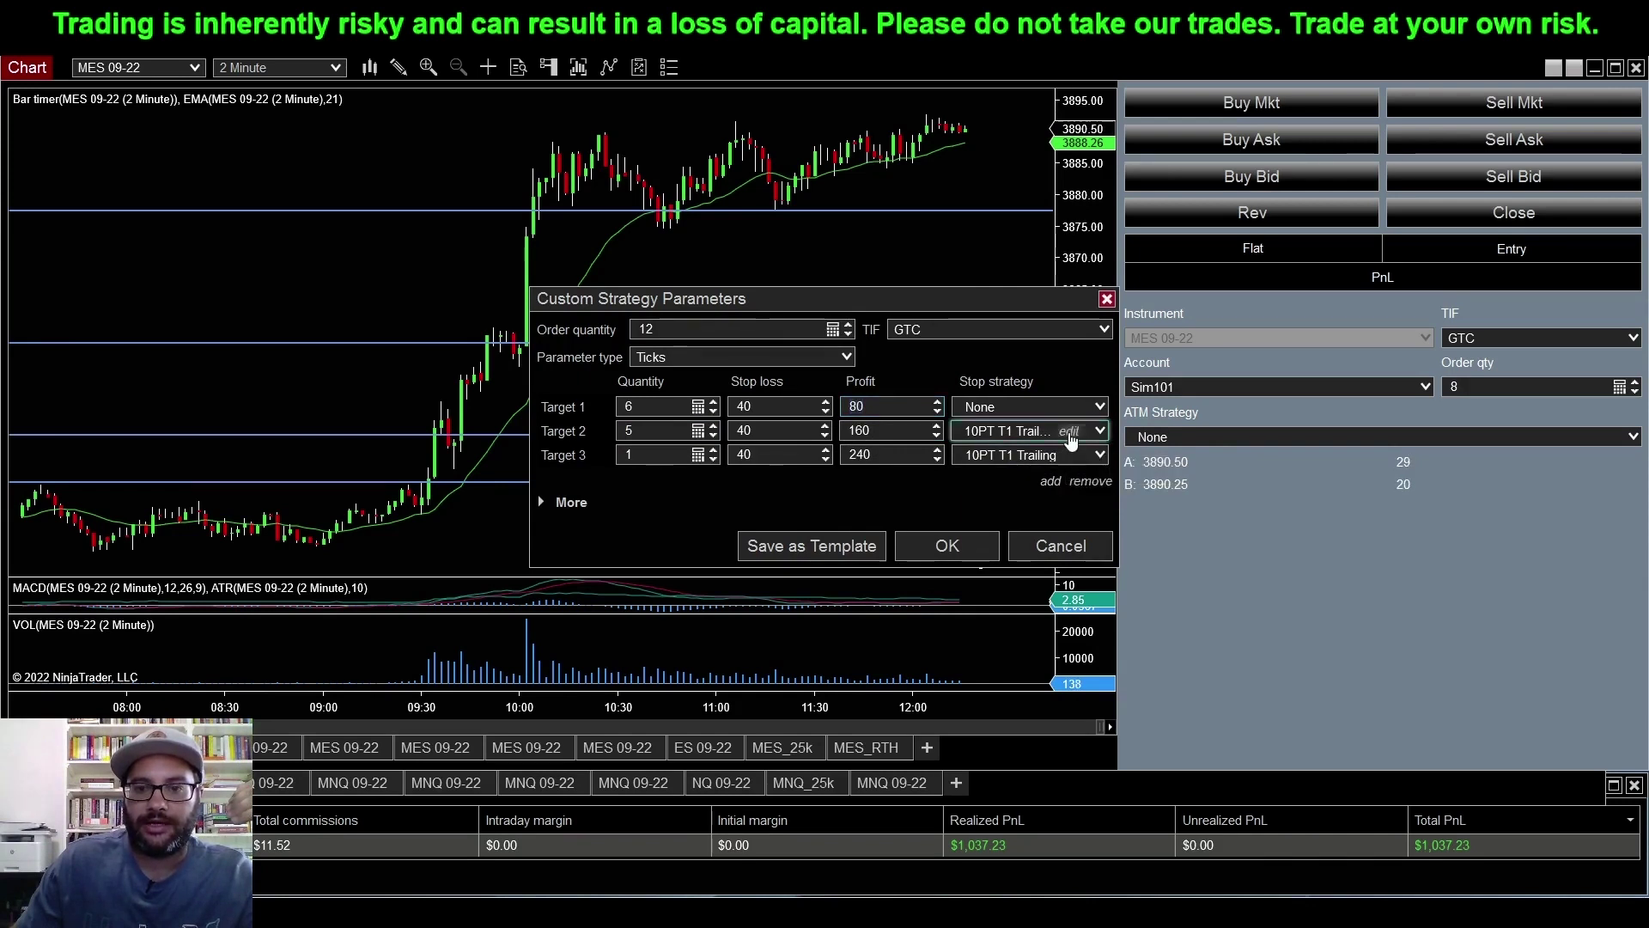
{"action": "left_click", "coordinate": [1068, 453]}
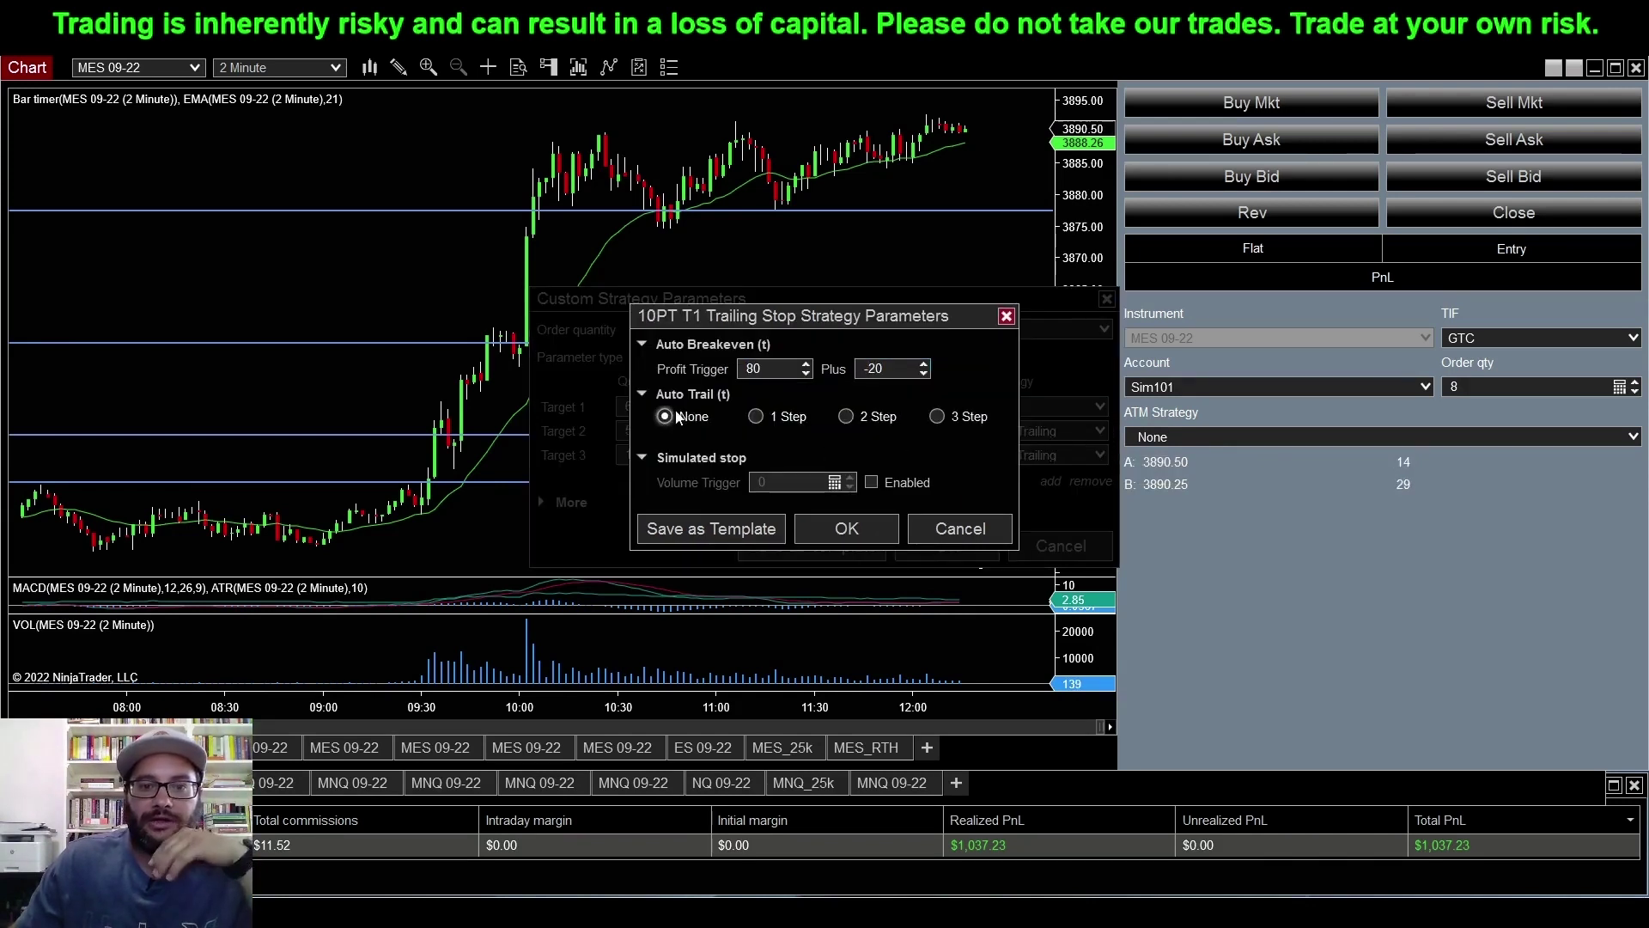
Step: Enable a one-step auto trail with a Step 1 profit trigger of 120 ticks
{"action": "left_click_drag", "start_coordinate": [782, 317], "coordinate": [791, 519]}
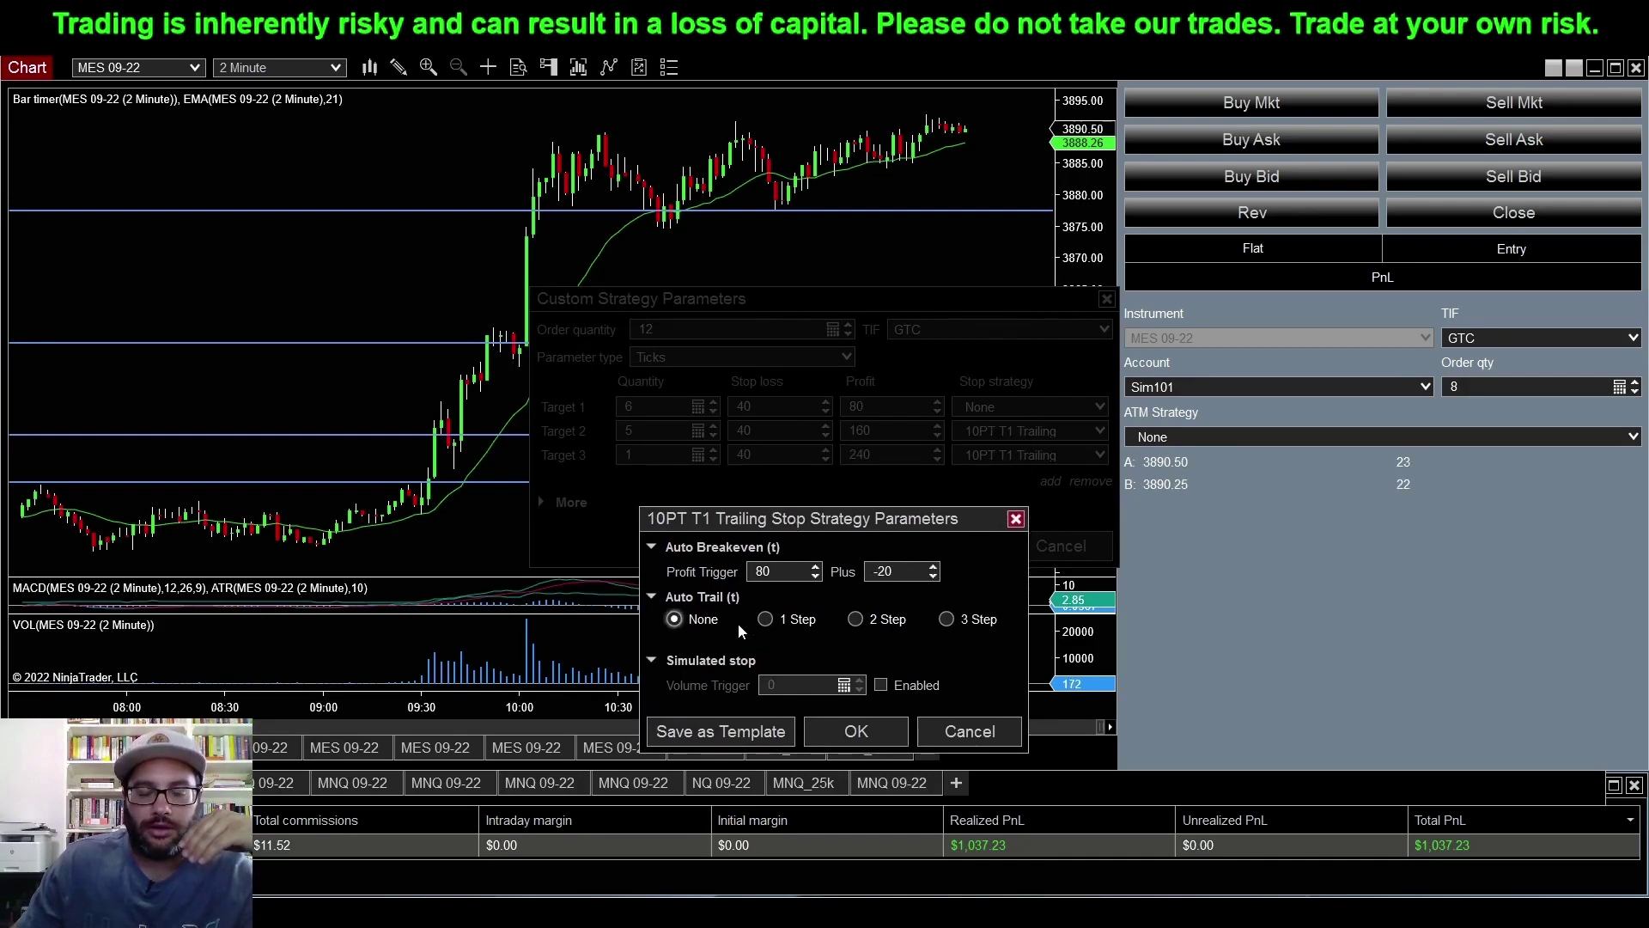
{"action": "left_click", "coordinate": [765, 619]}
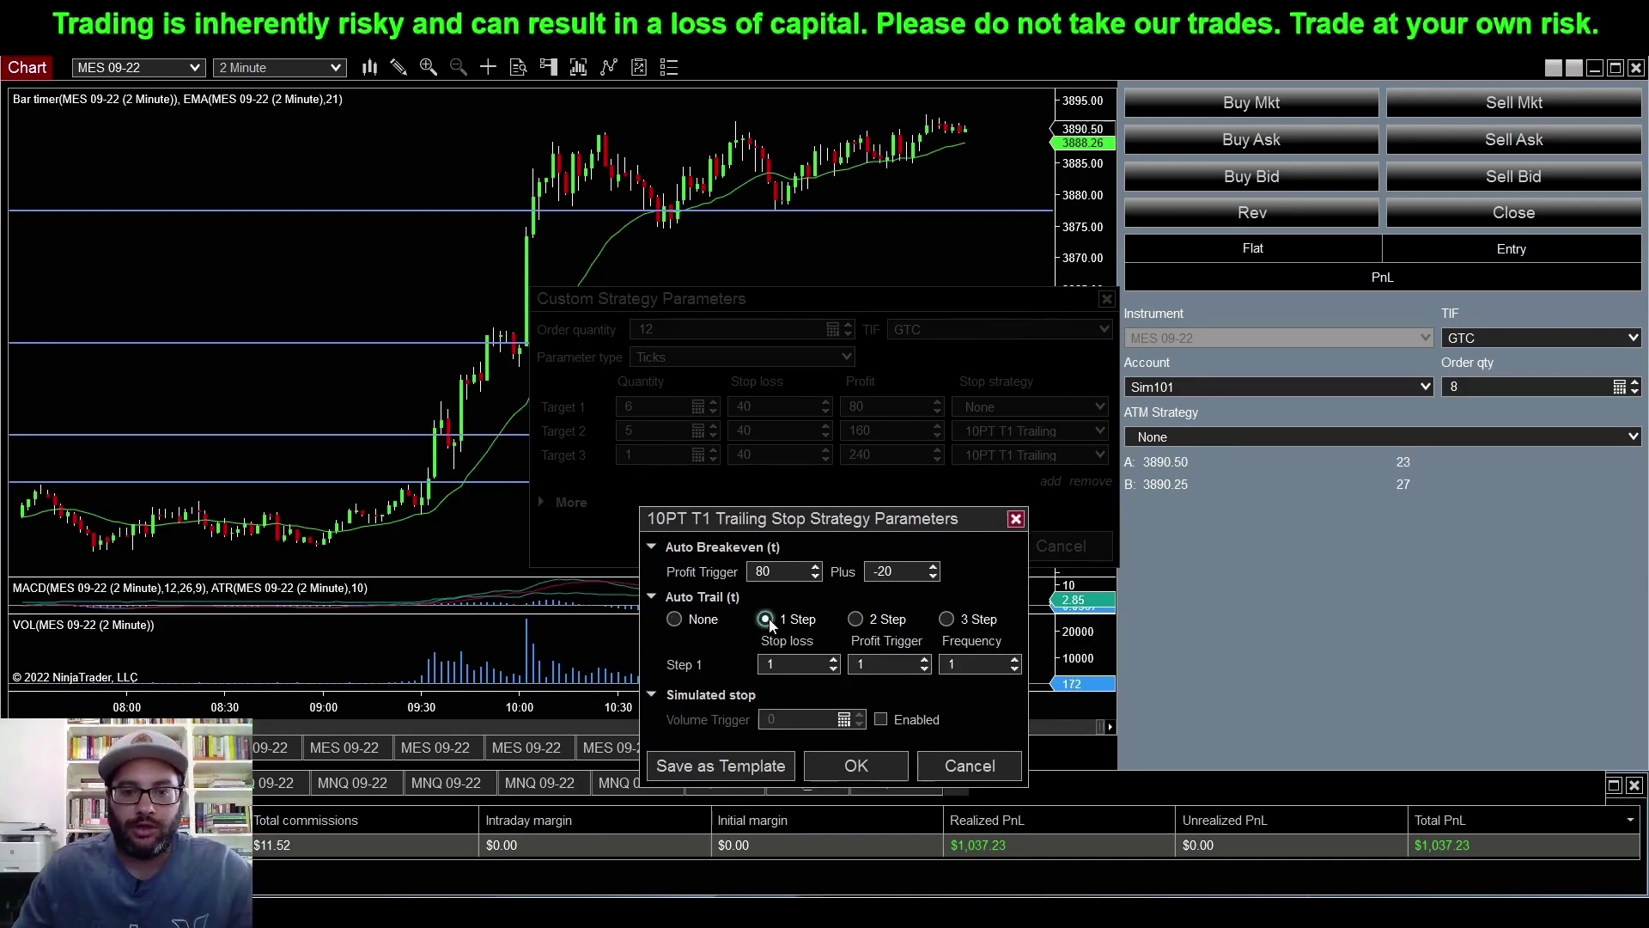
{"action": "left_click", "coordinate": [674, 619]}
{"action": "left_click", "coordinate": [773, 615]}
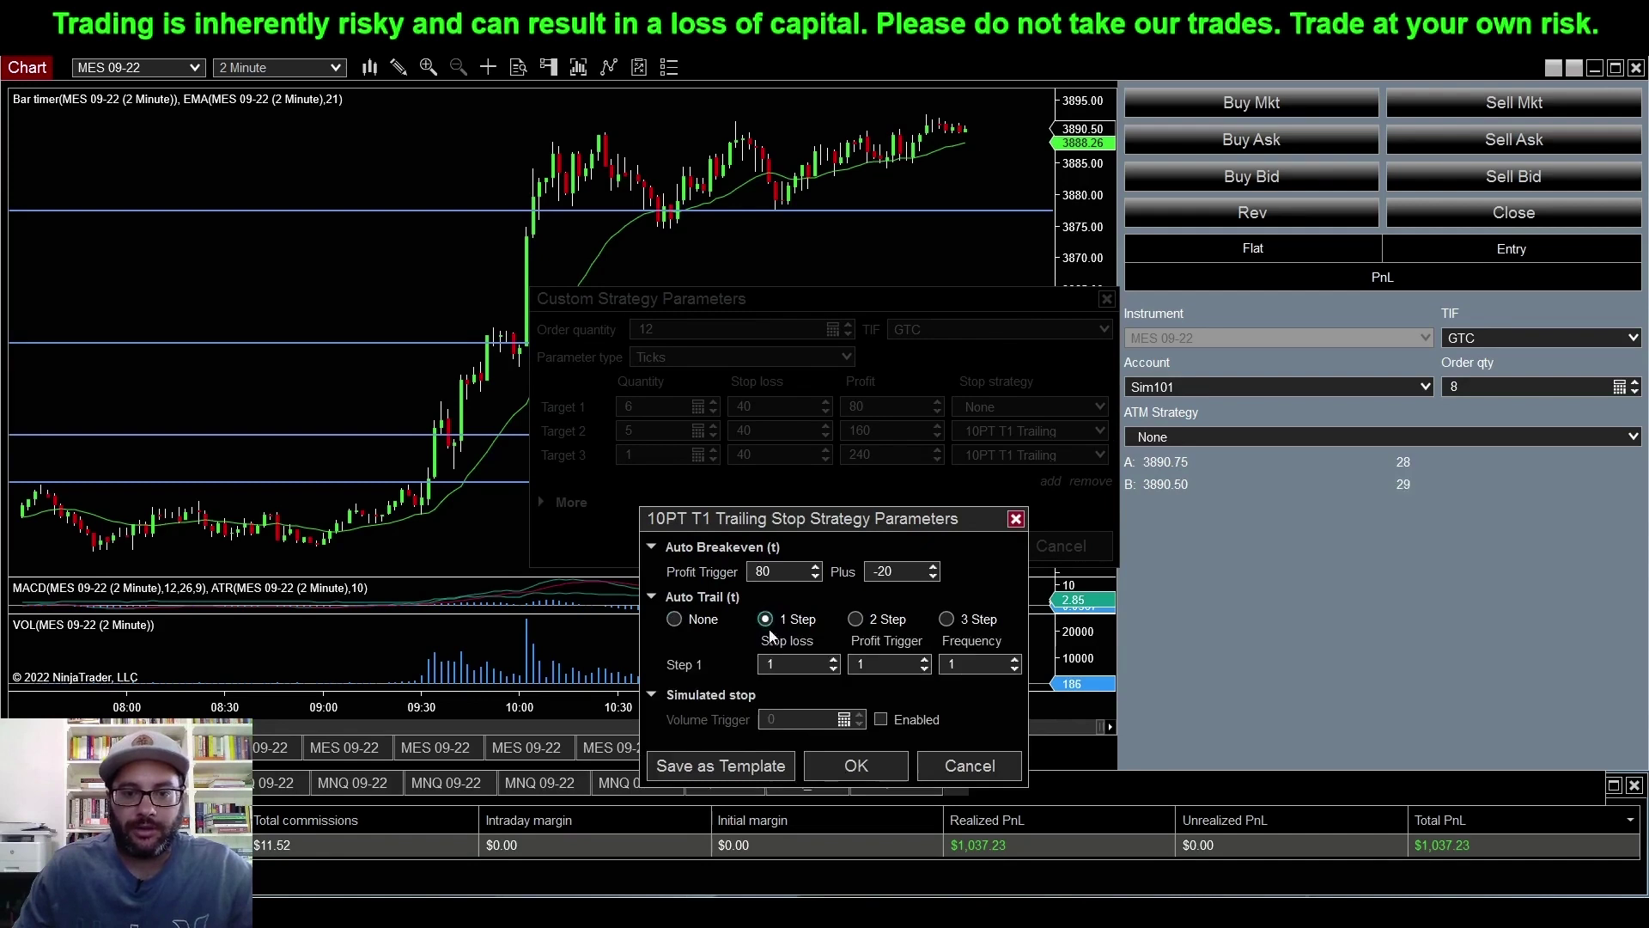
{"action": "double_click", "coordinate": [808, 661]}
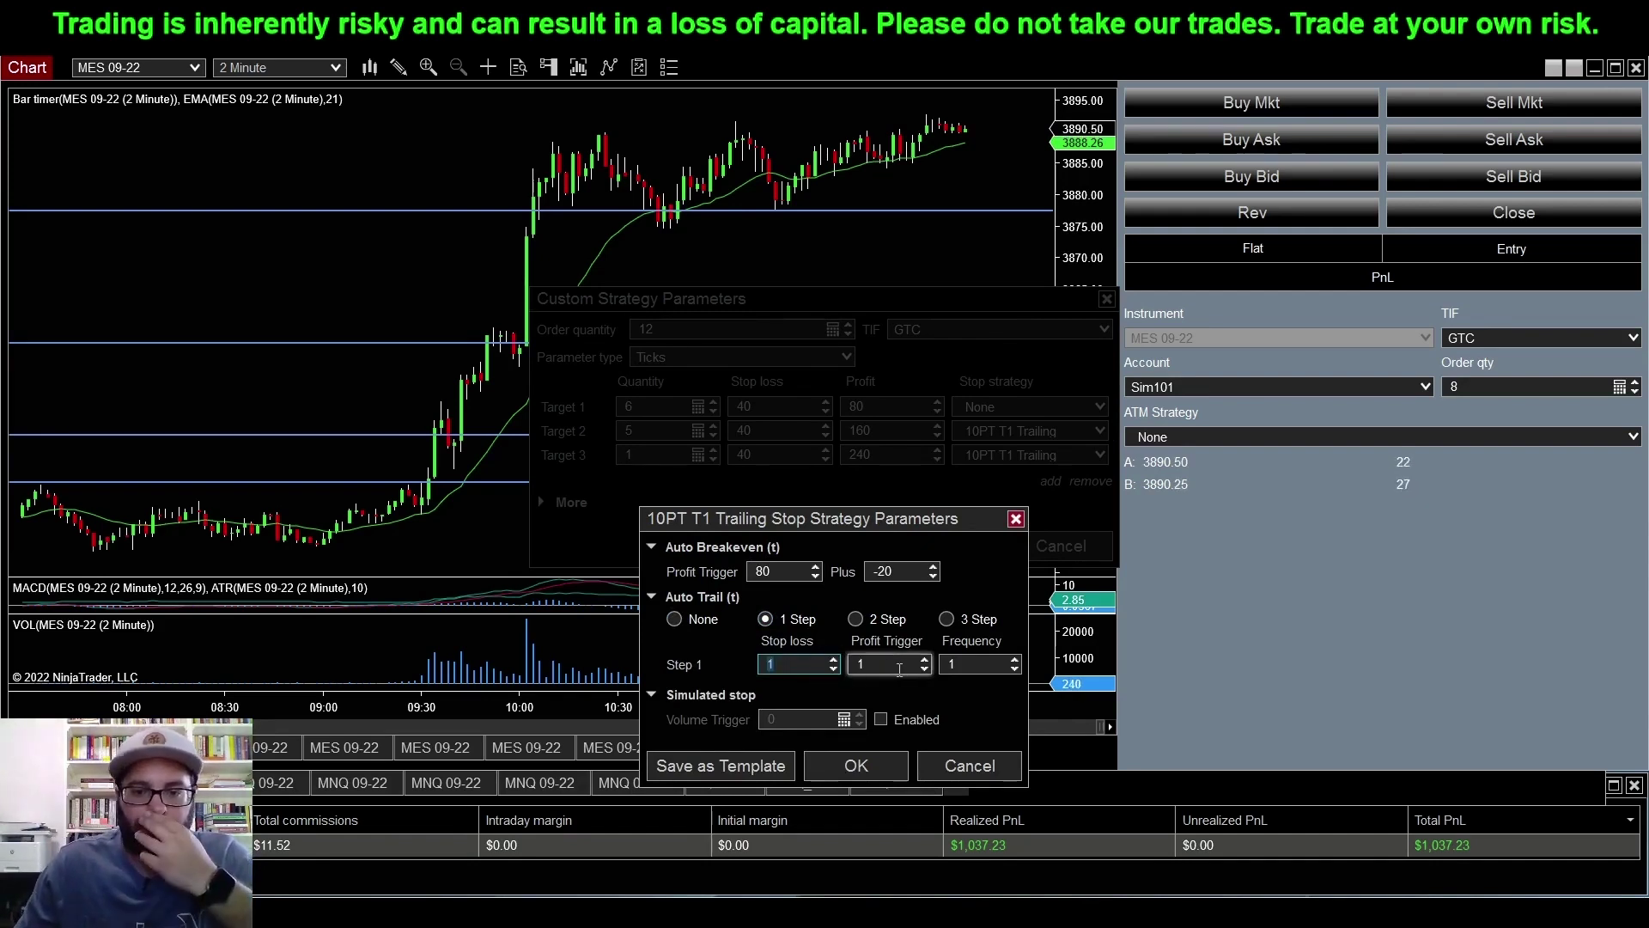
{"action": "key", "text": "Tab"}
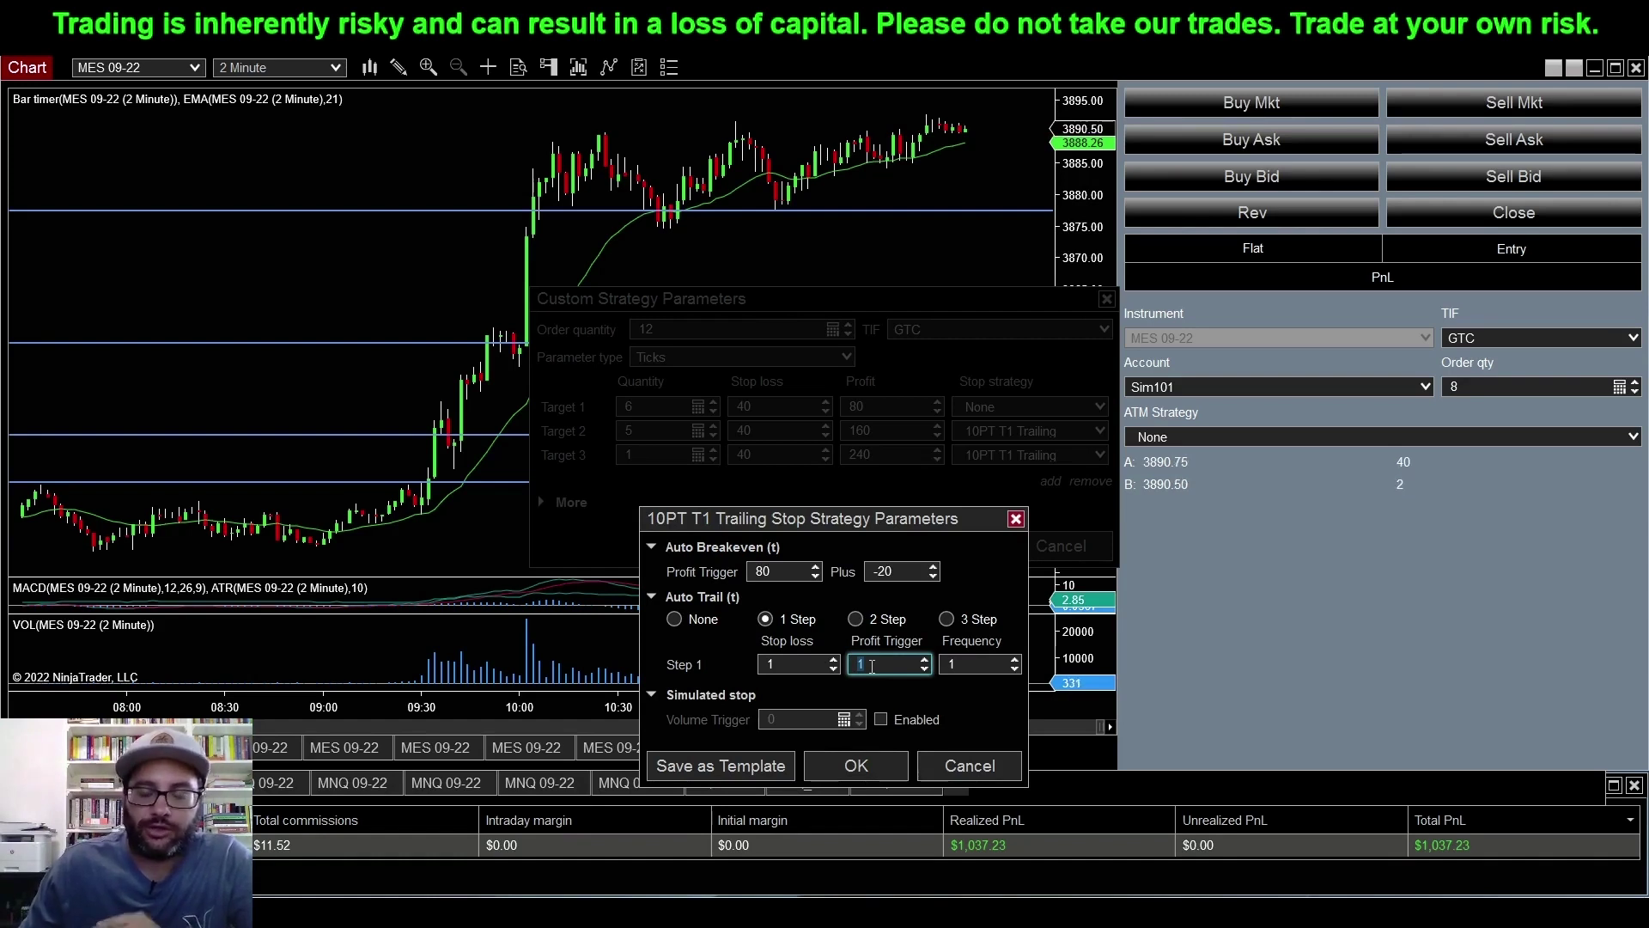
{"action": "type", "text": "120"}
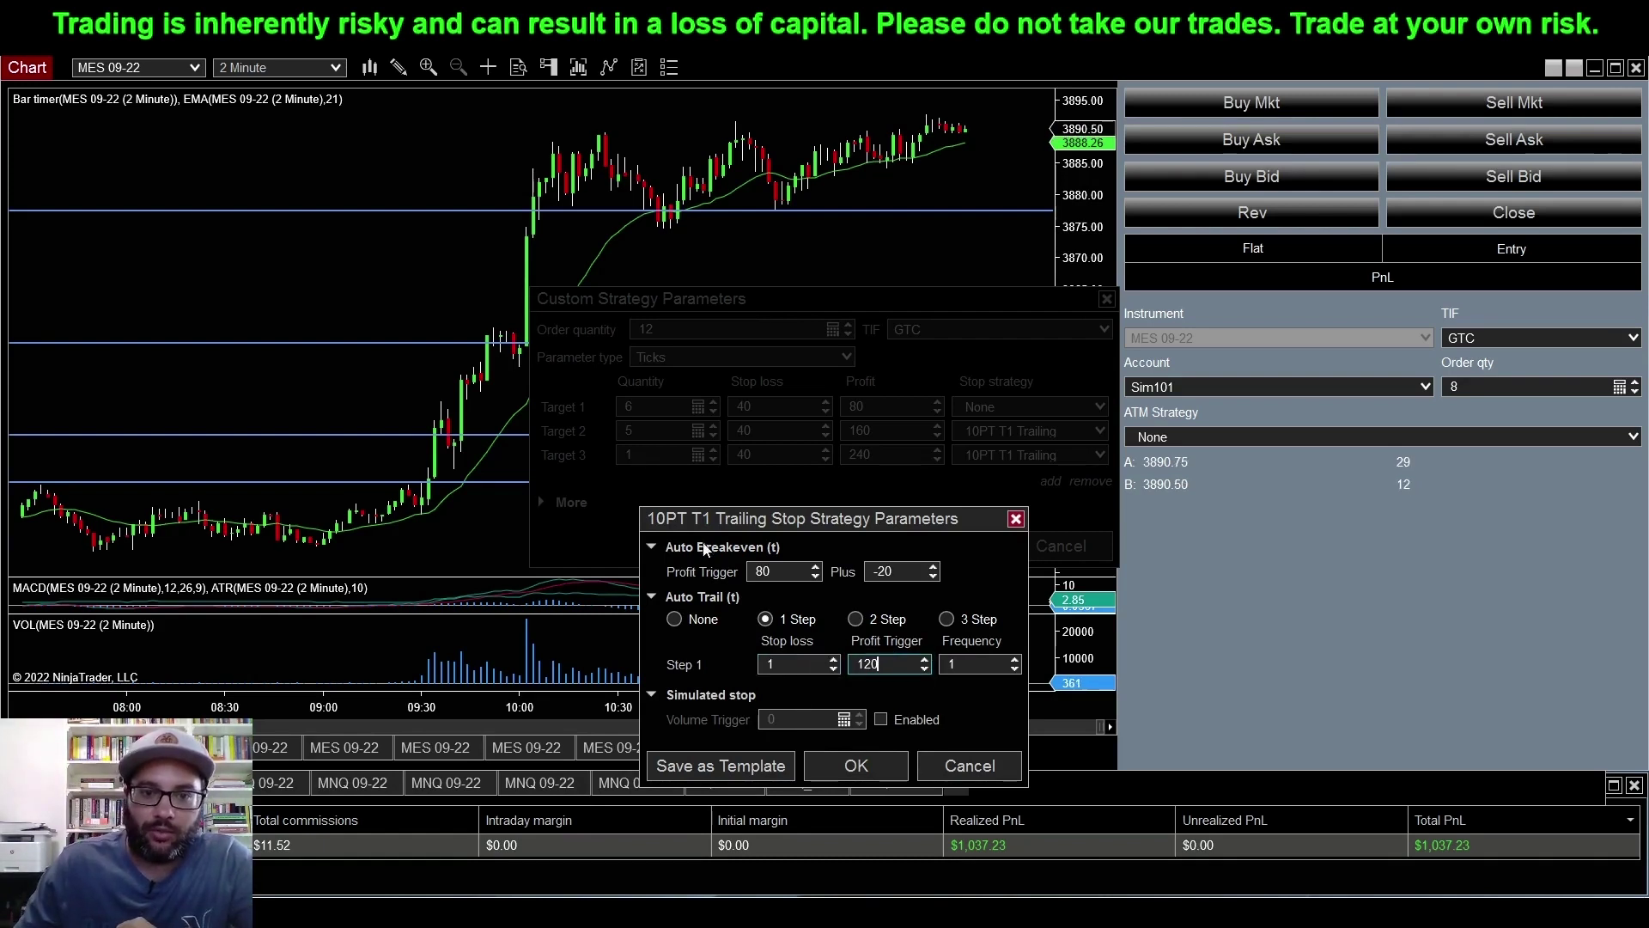
{"action": "left_click_drag", "start_coordinate": [792, 666], "coordinate": [683, 669]}
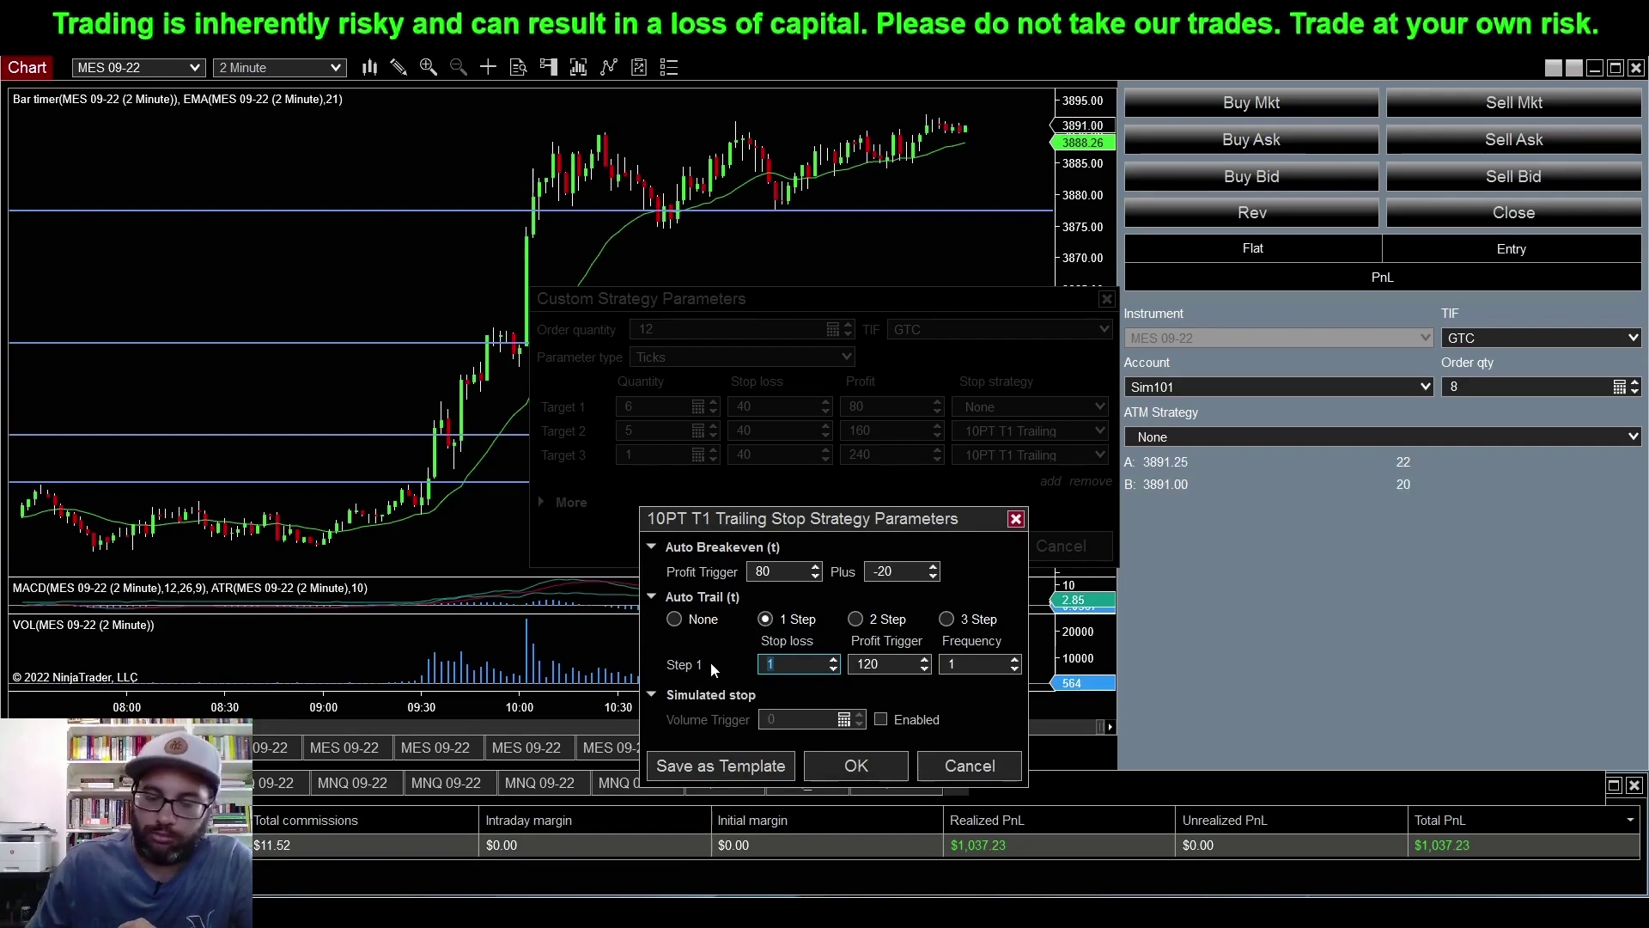
Step: Replace the Step 1 trailing stop loss with 80 ticks and select the frequency value for editing
{"action": "type", "text": "40"}
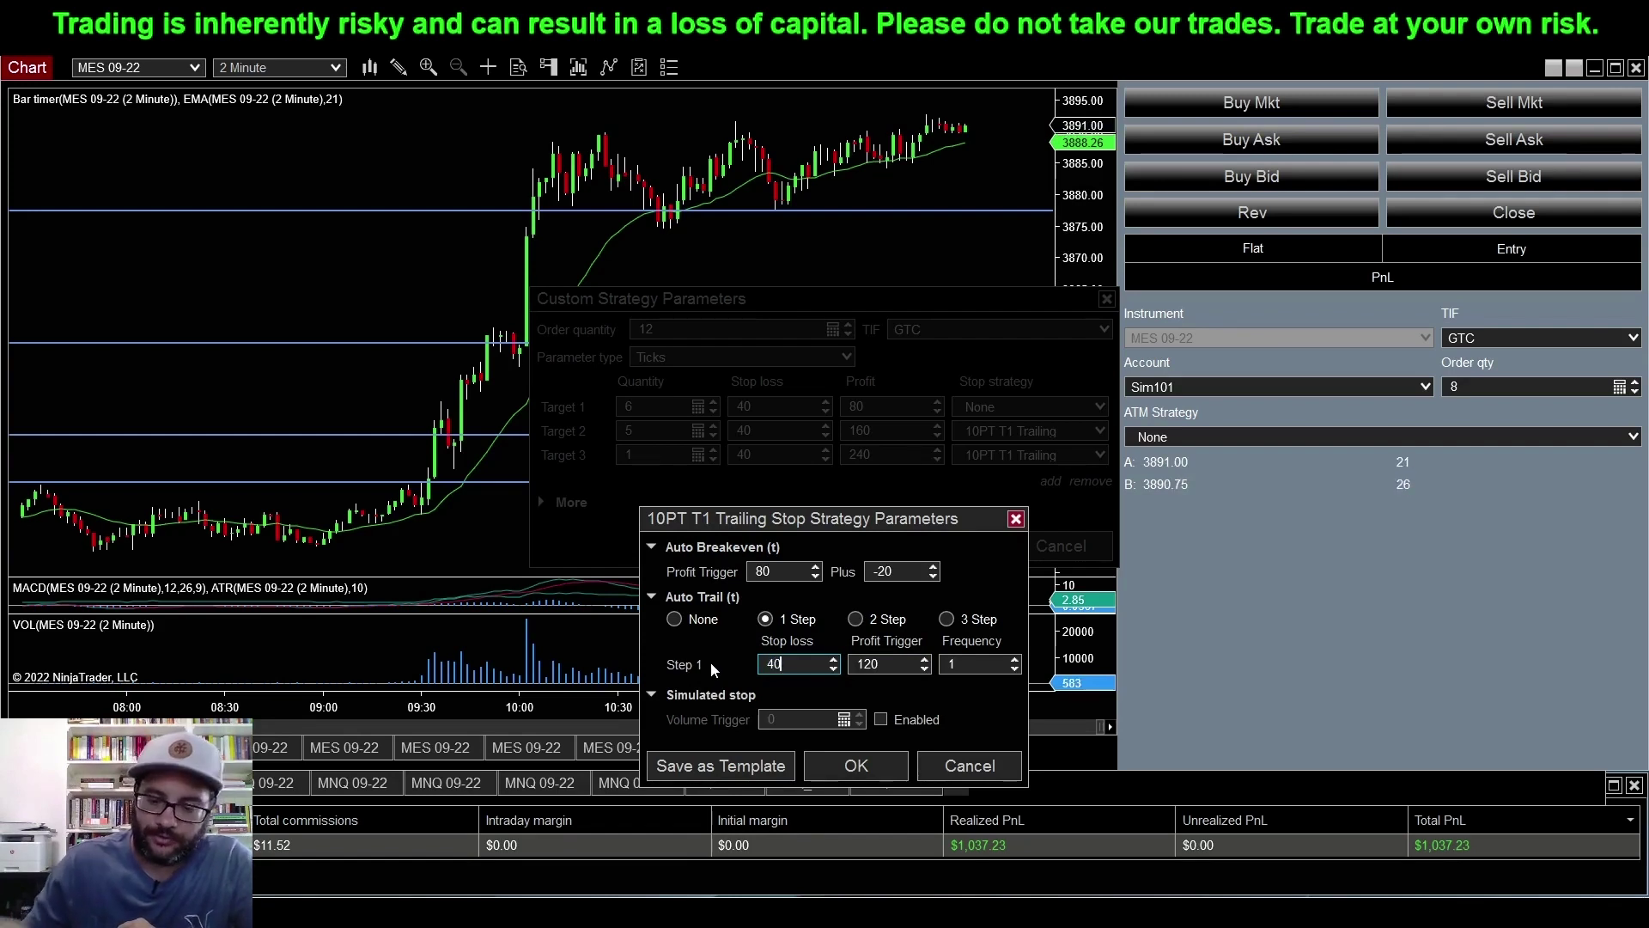
{"action": "key", "text": "BackSpace"}
{"action": "key", "text": "BackSpace"}
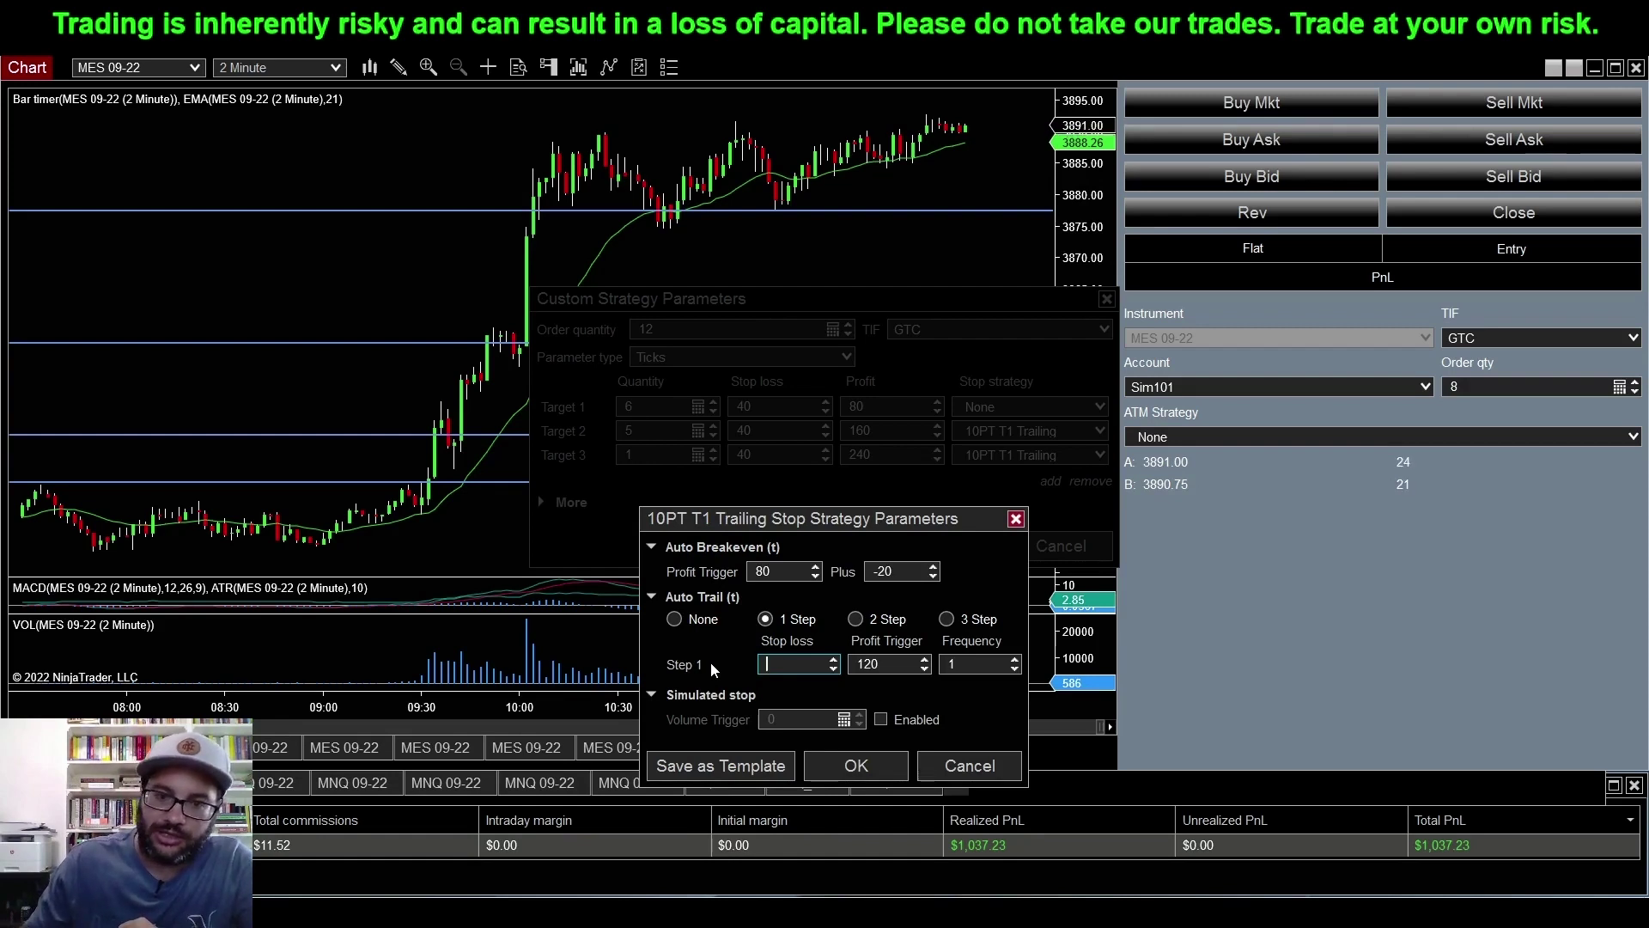
{"action": "type", "text": "80"}
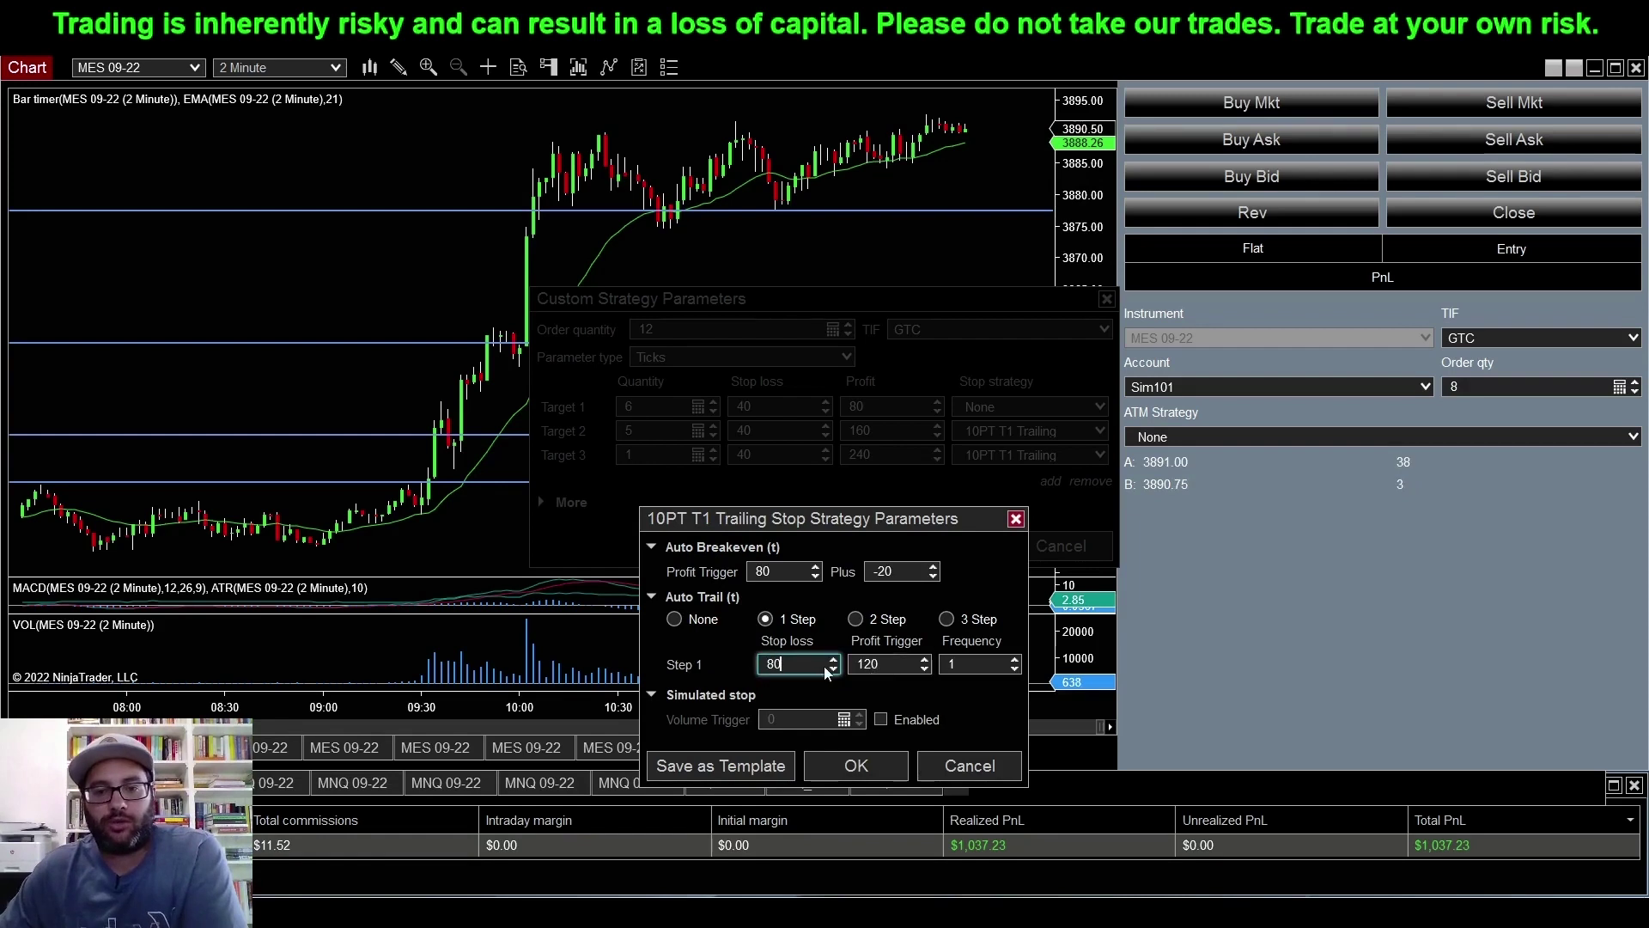
{"action": "double_click", "coordinate": [784, 664]}
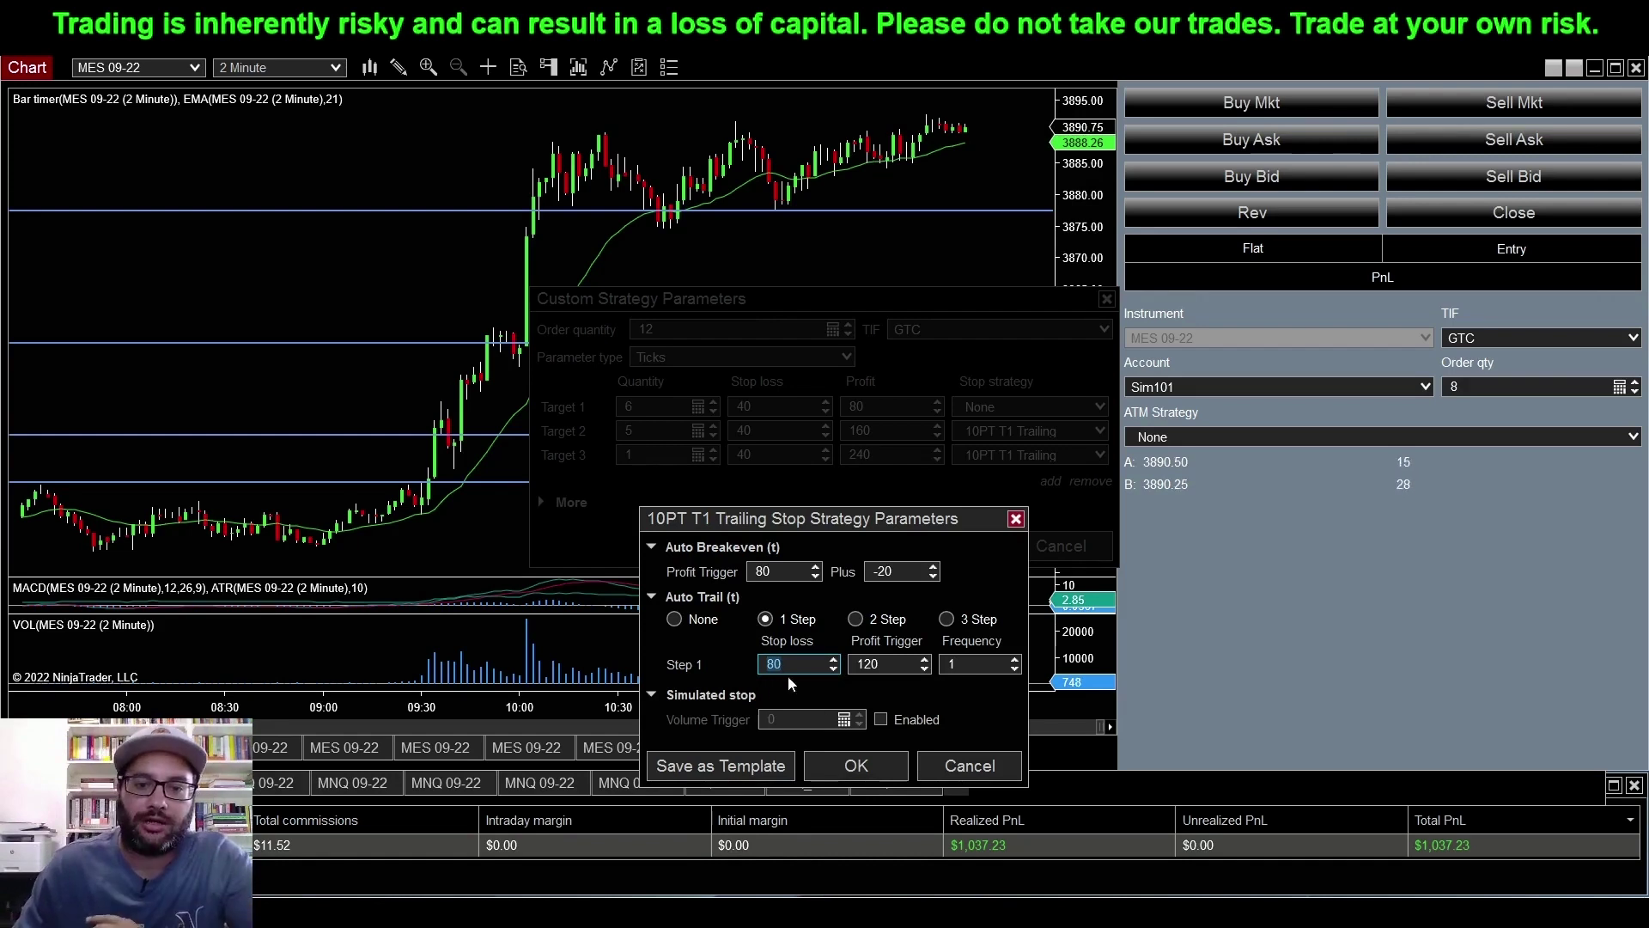
{"action": "left_click", "coordinate": [980, 666]}
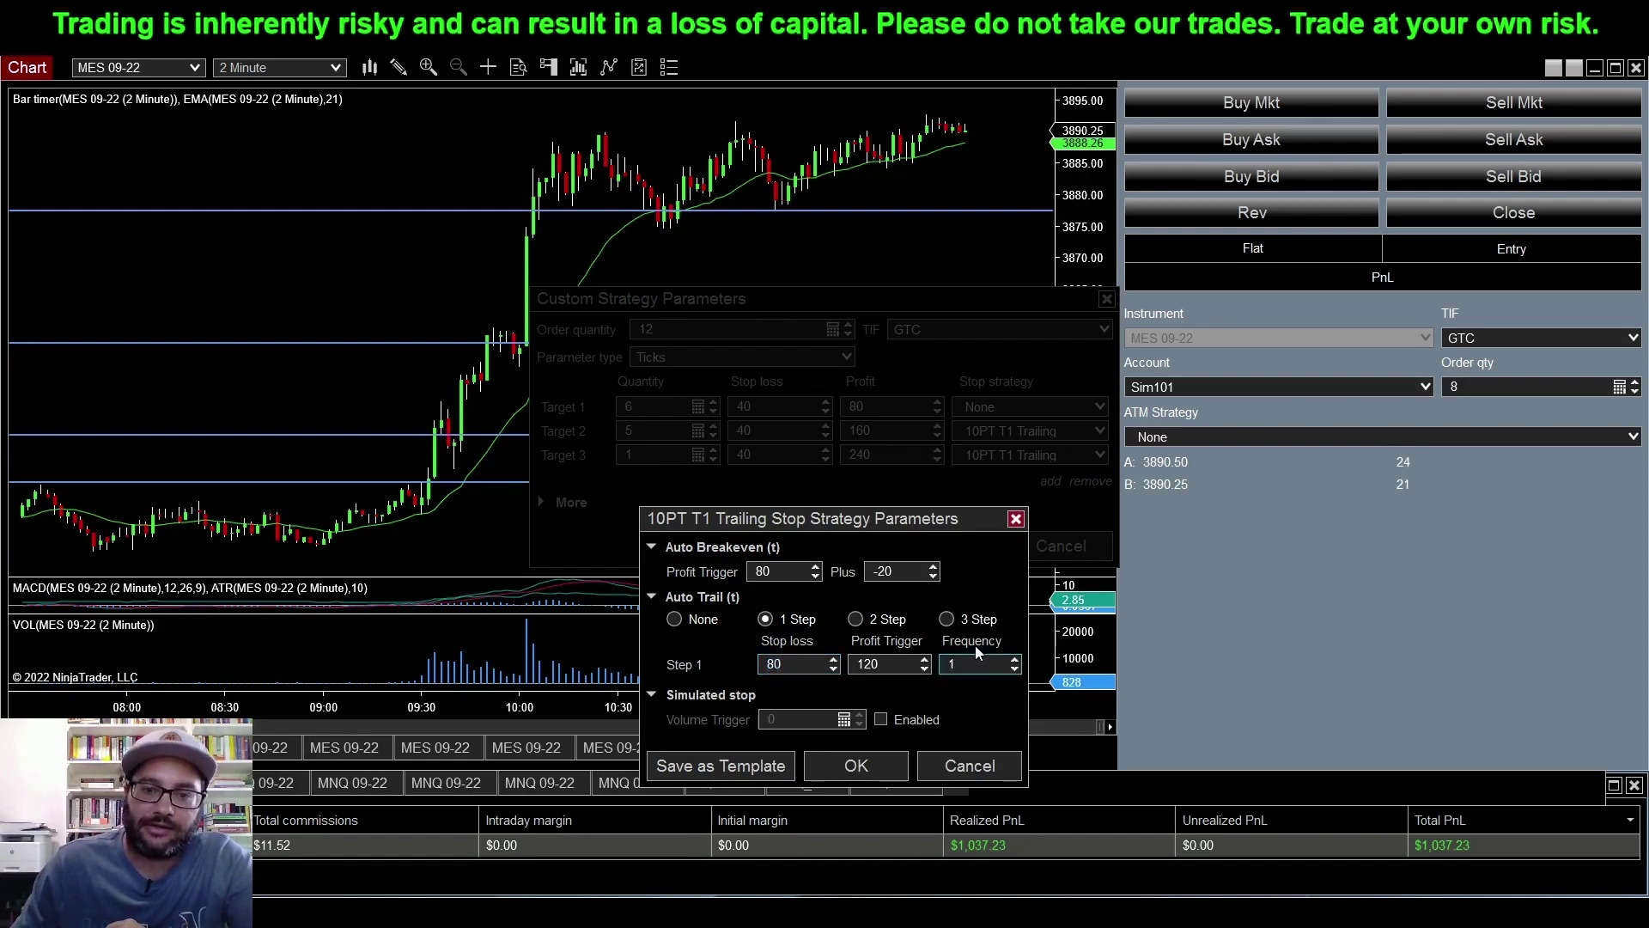
{"action": "left_click", "coordinate": [888, 668]}
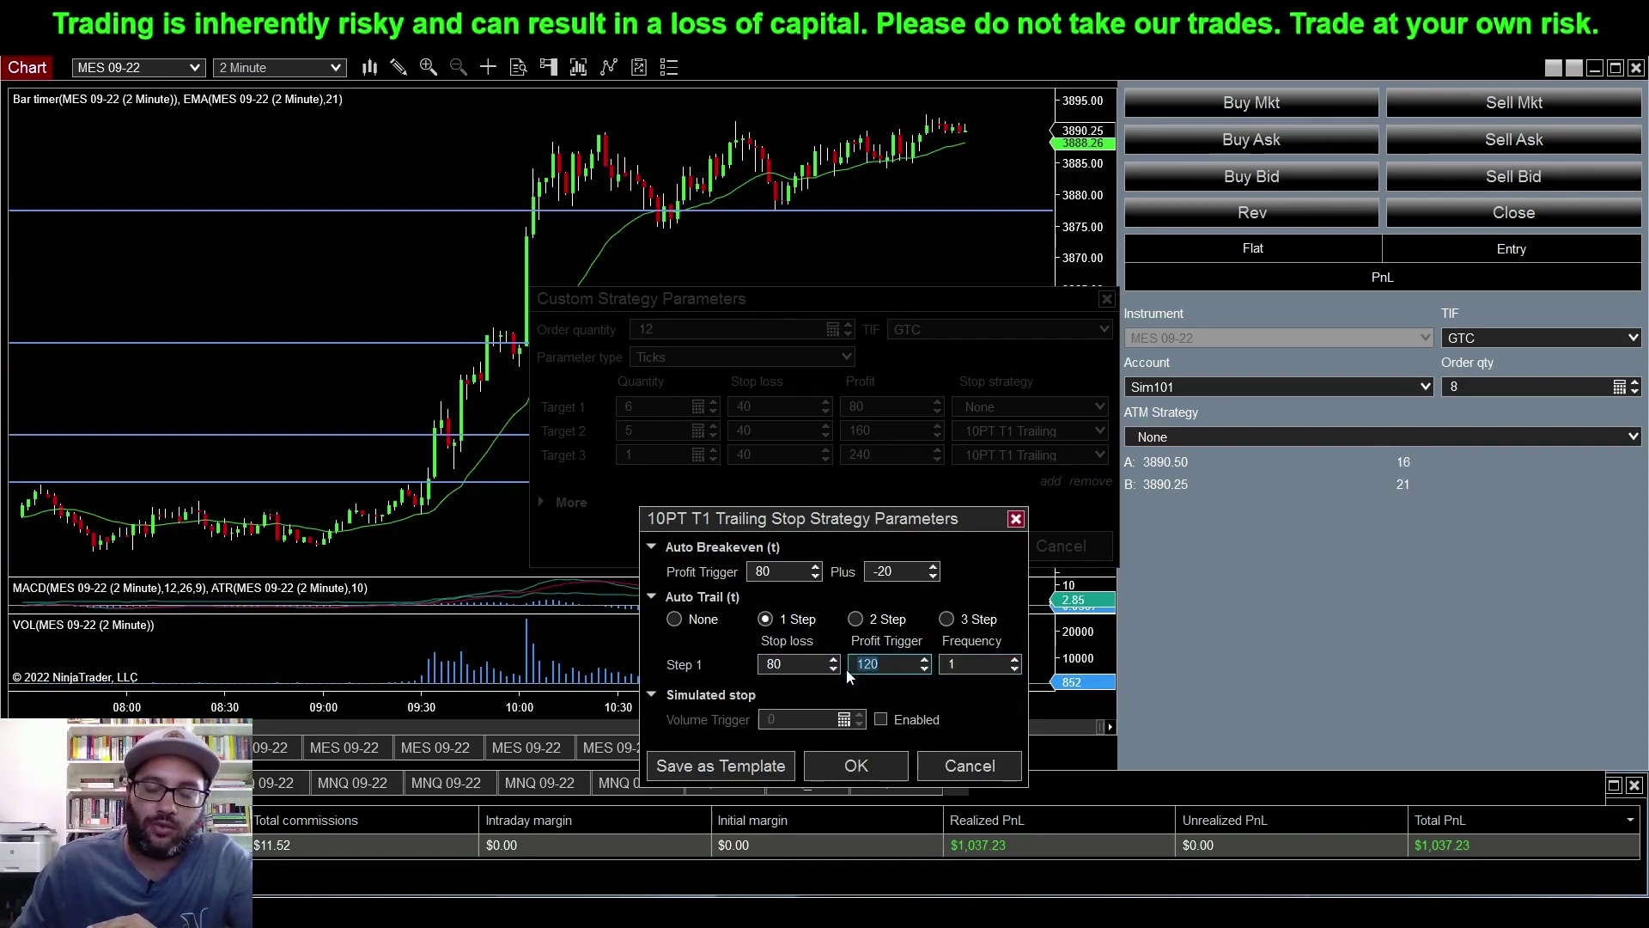
{"action": "left_click", "coordinate": [967, 666]}
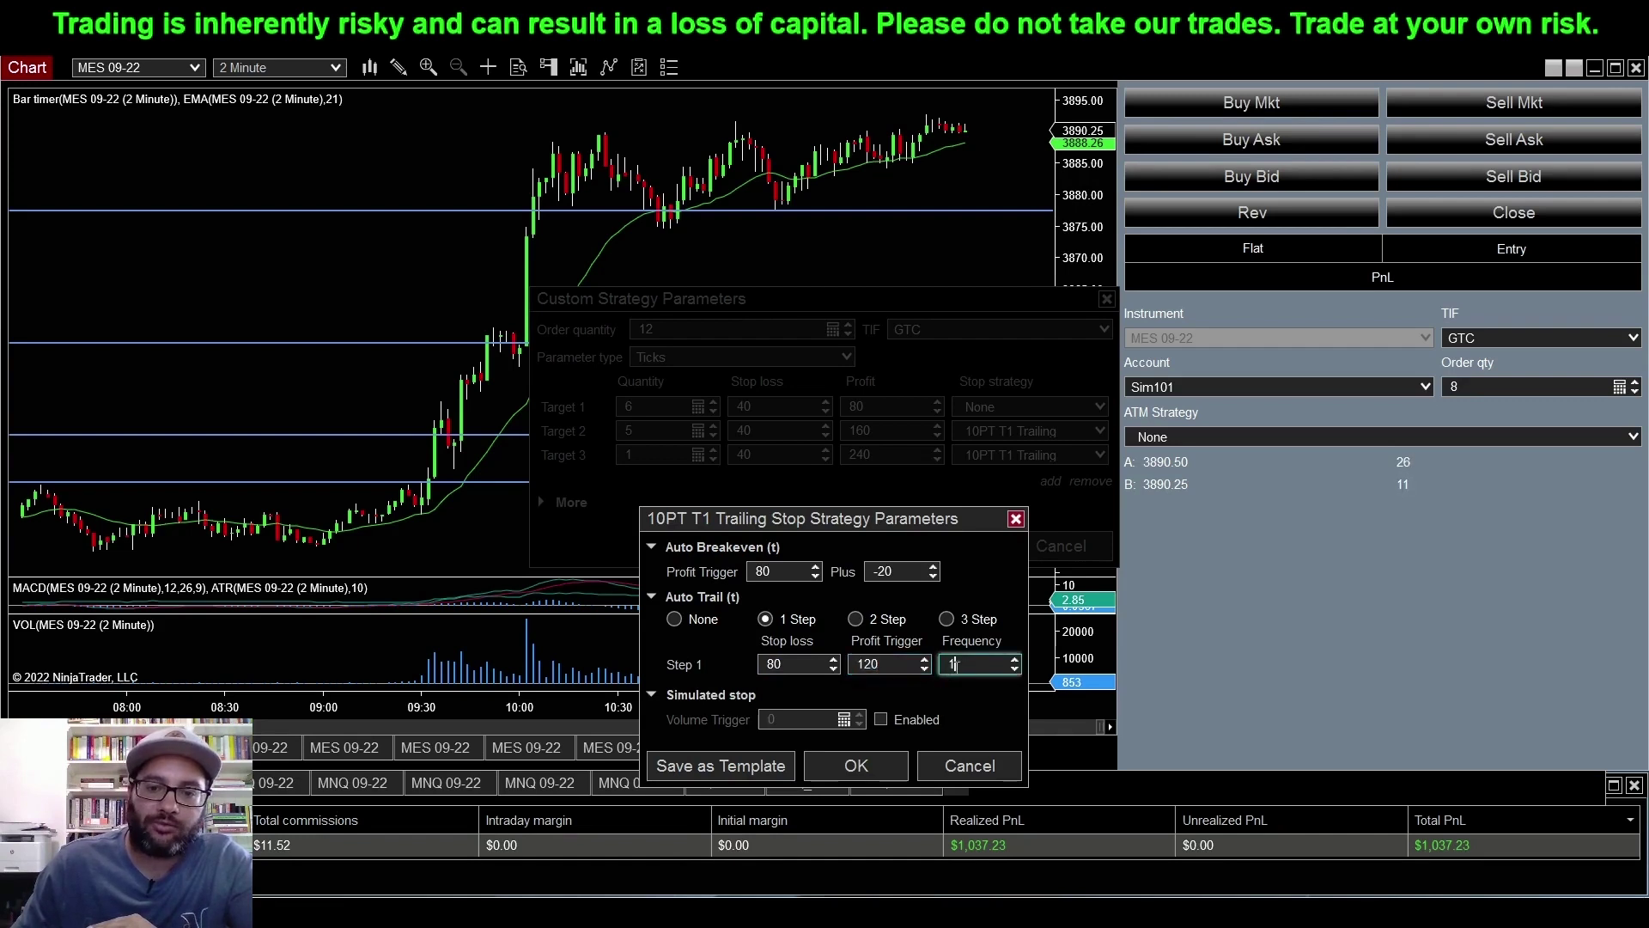
{"action": "left_click_drag", "start_coordinate": [968, 667], "coordinate": [949, 676]}
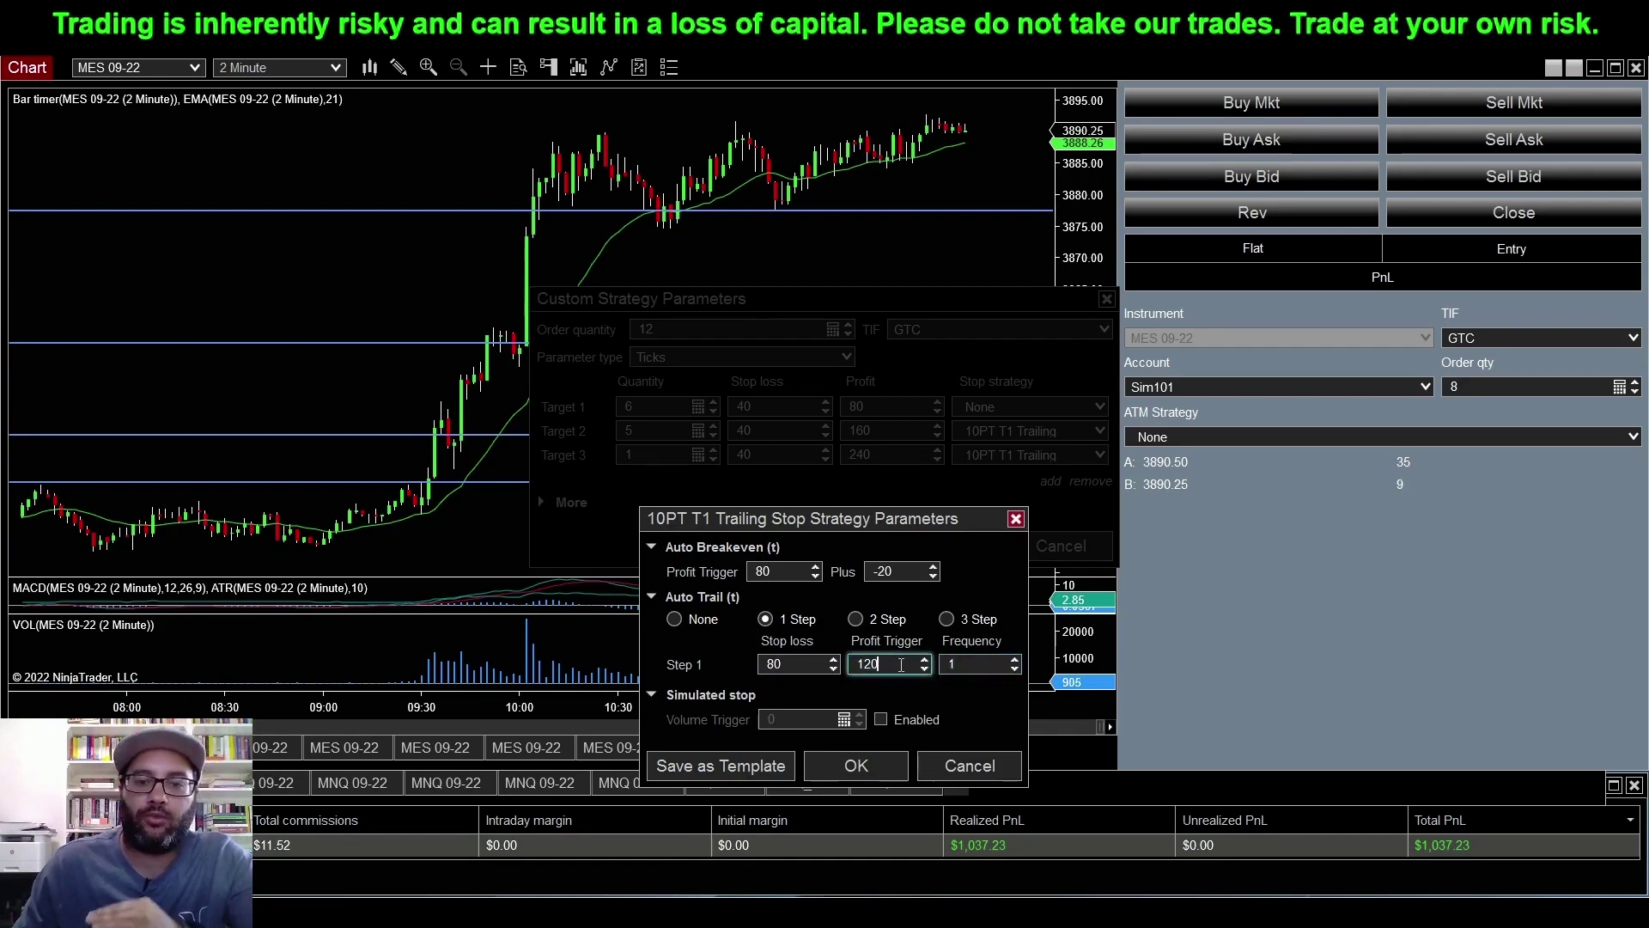
{"action": "double_click", "coordinate": [775, 664]}
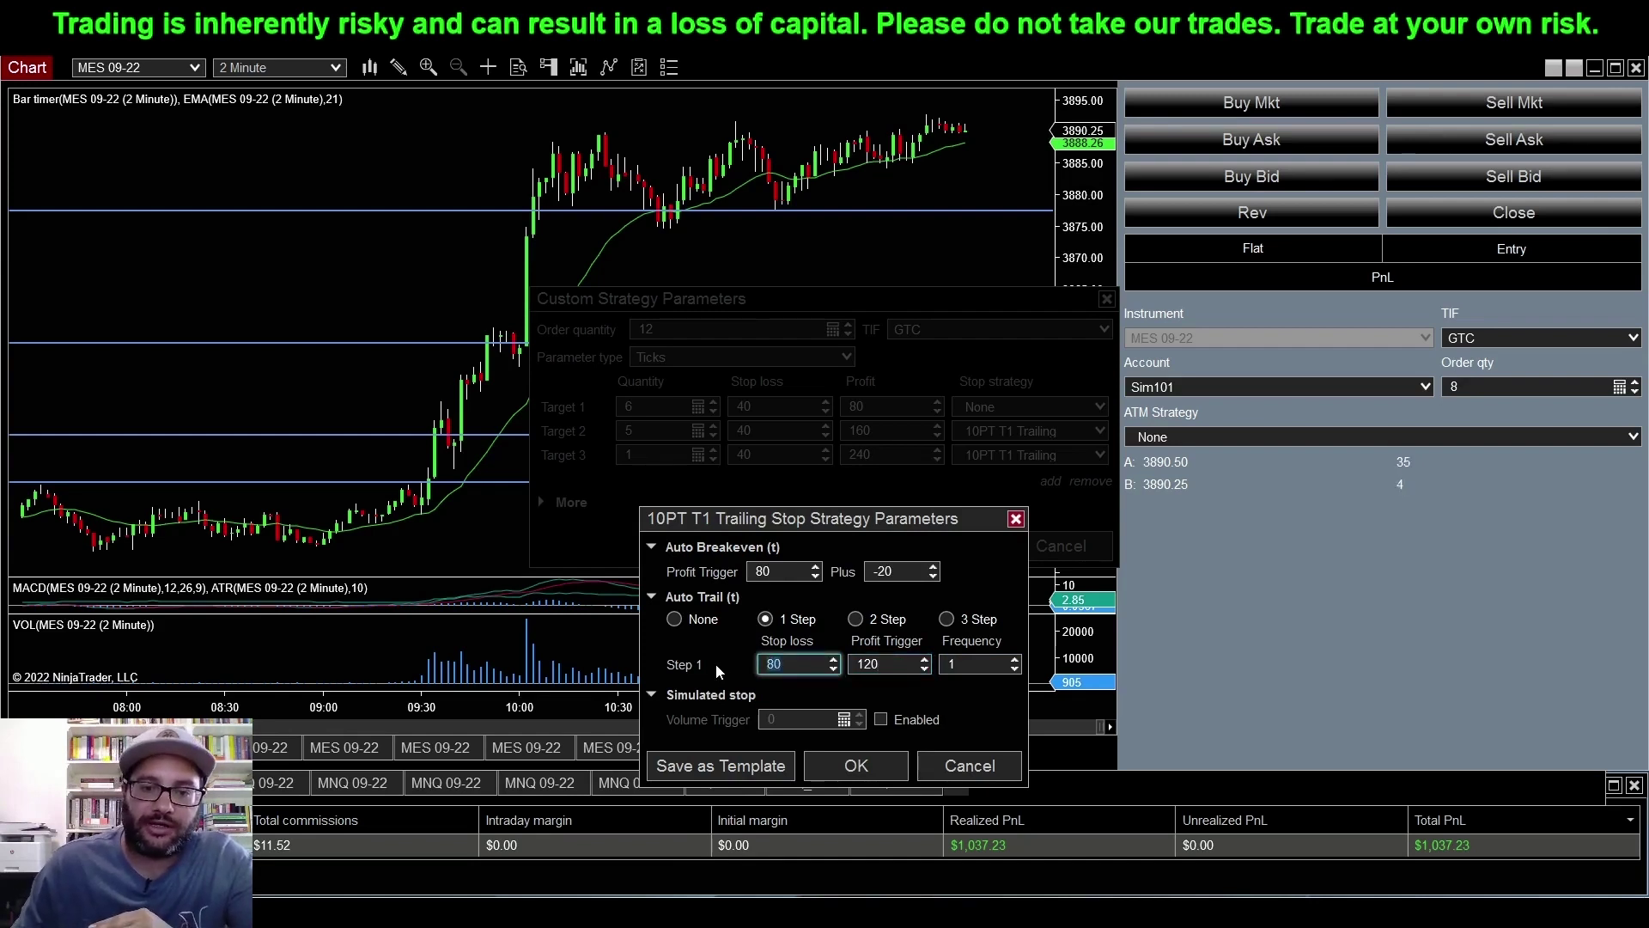
{"action": "double_click", "coordinate": [975, 663]}
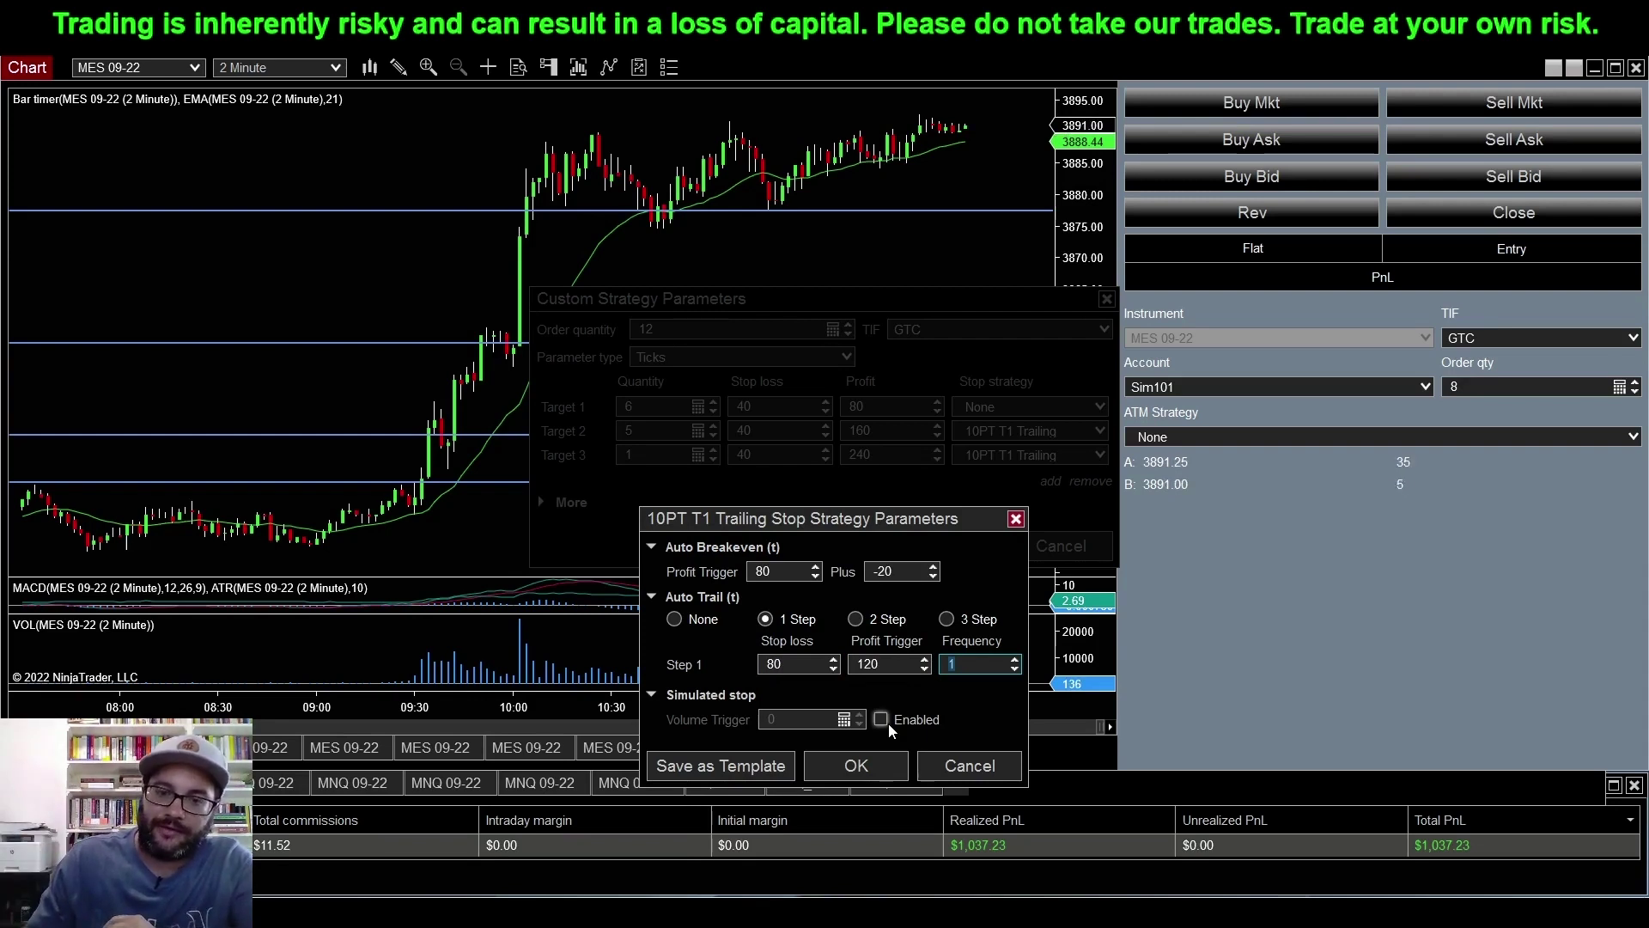
Step: Set Step 1 frequency to 40, overwrite the '10PT T1 Trailing' template, and accept the settings
{"action": "type", "text": "40"}
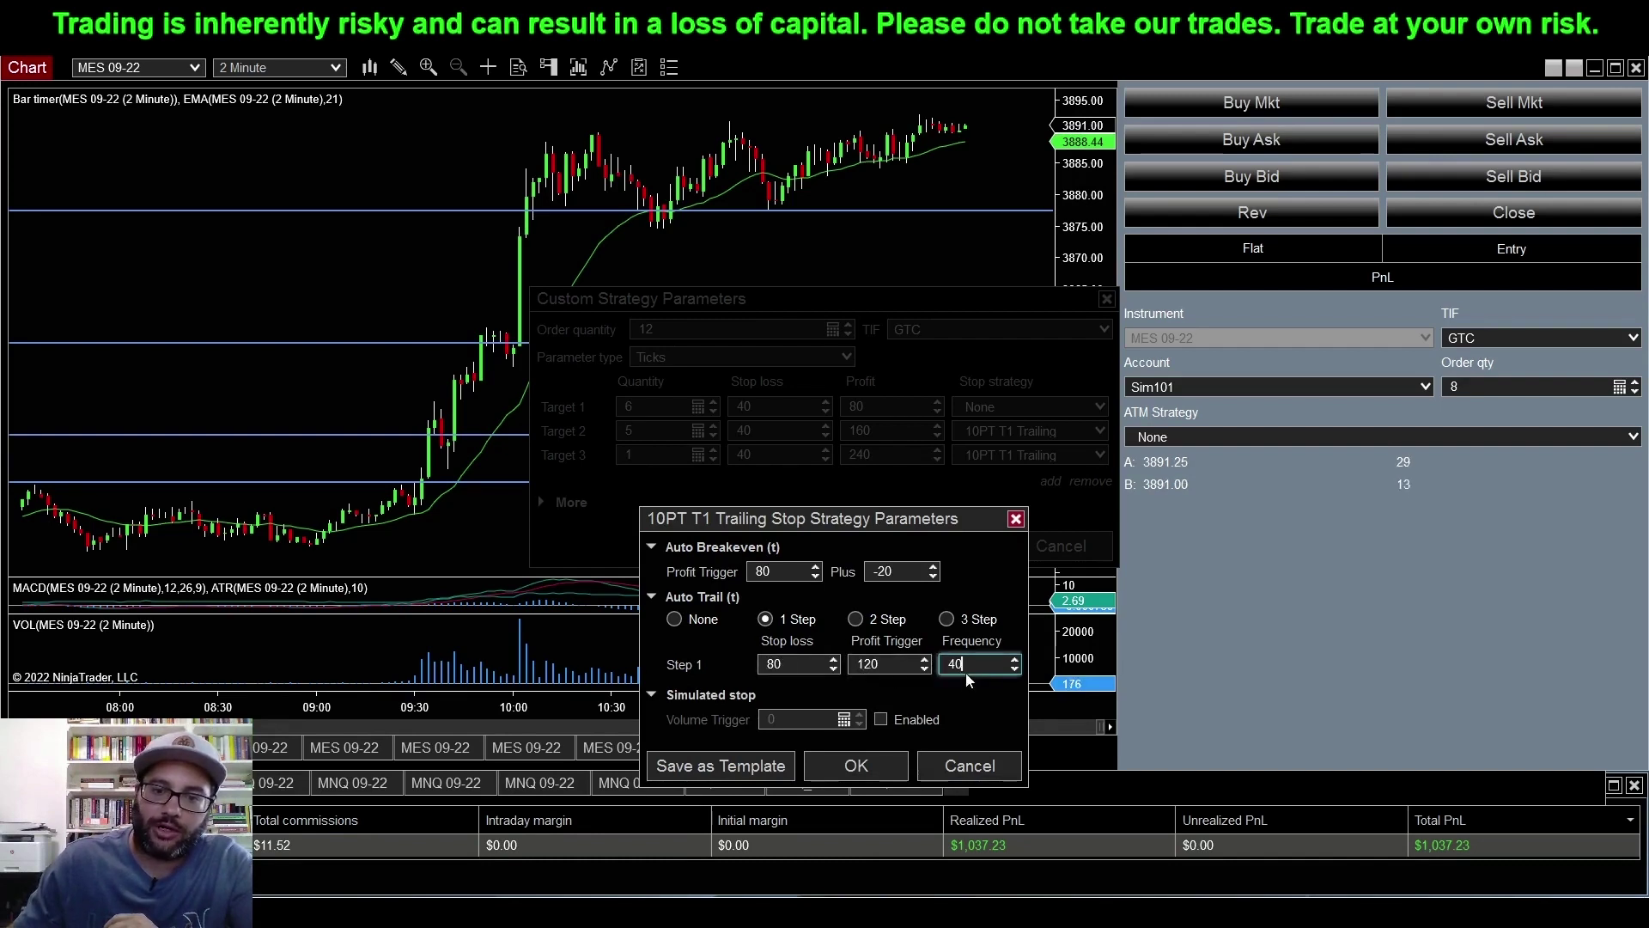
{"action": "left_click", "coordinate": [764, 669]}
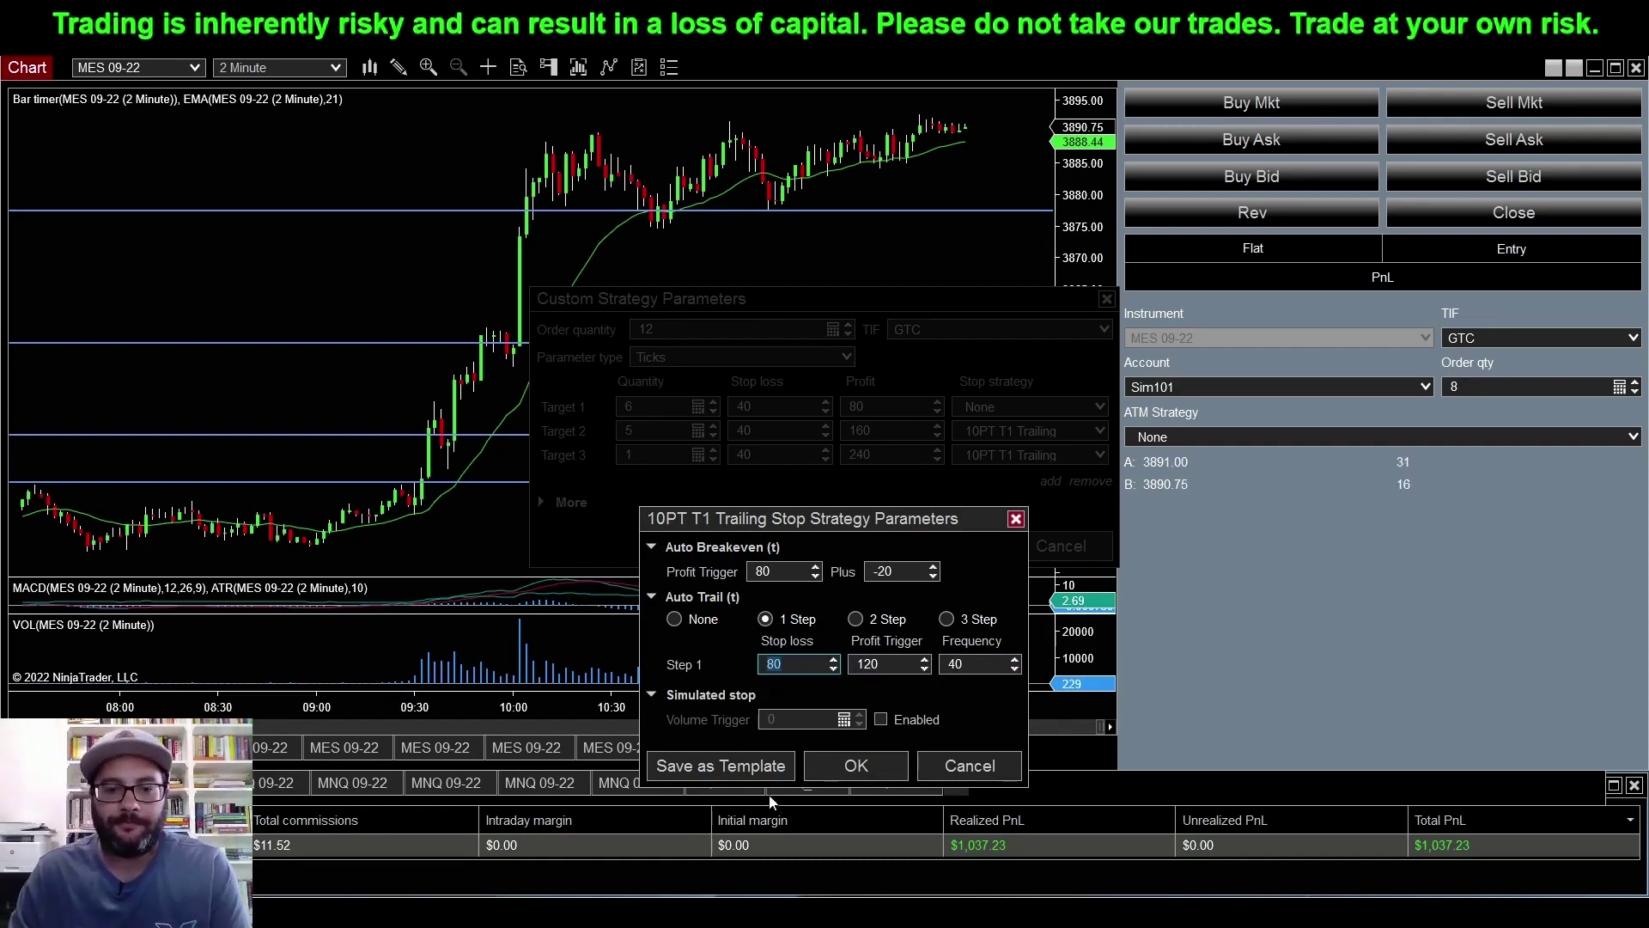
{"action": "left_click", "coordinate": [729, 765]}
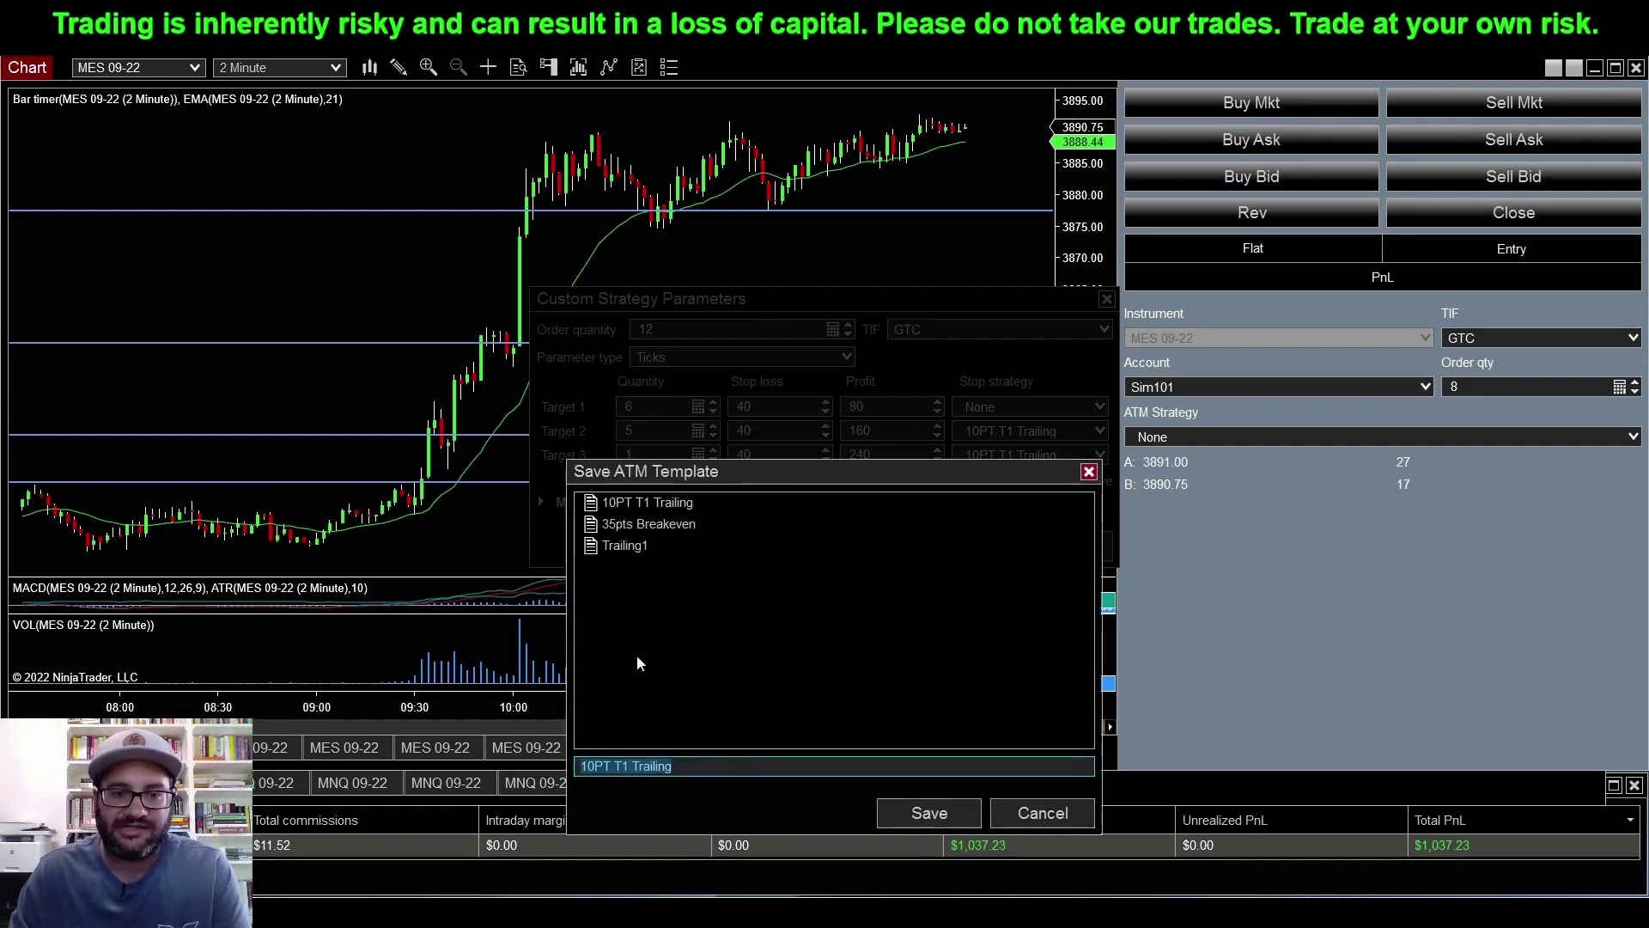
{"action": "left_click", "coordinate": [646, 504]}
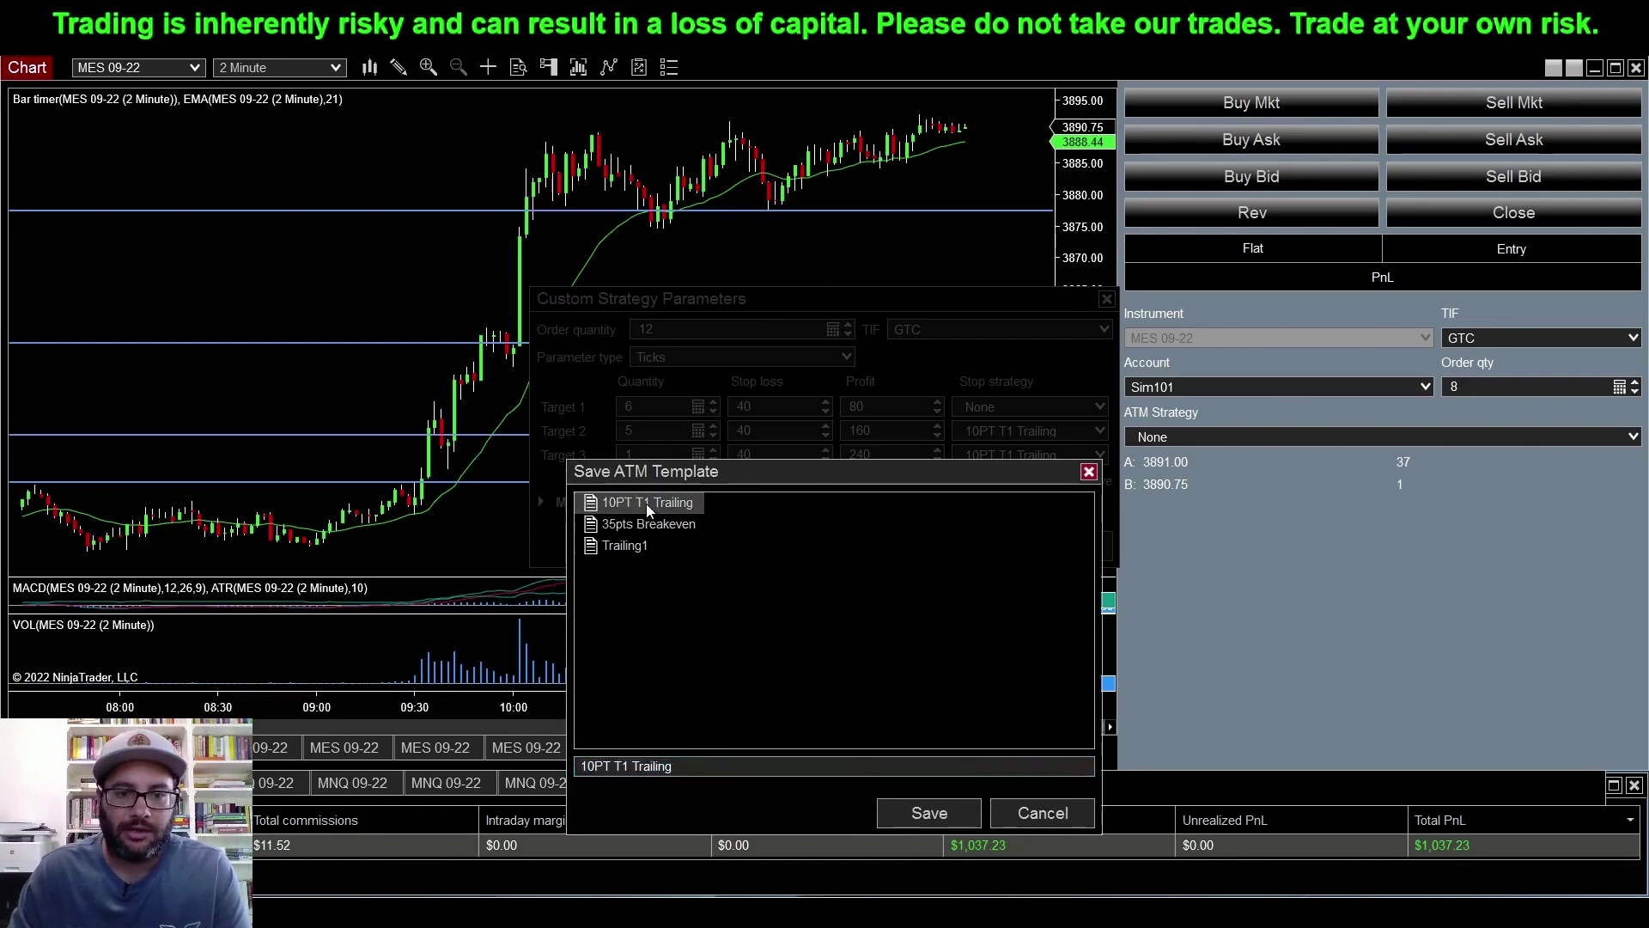
{"action": "left_click", "coordinate": [922, 815]}
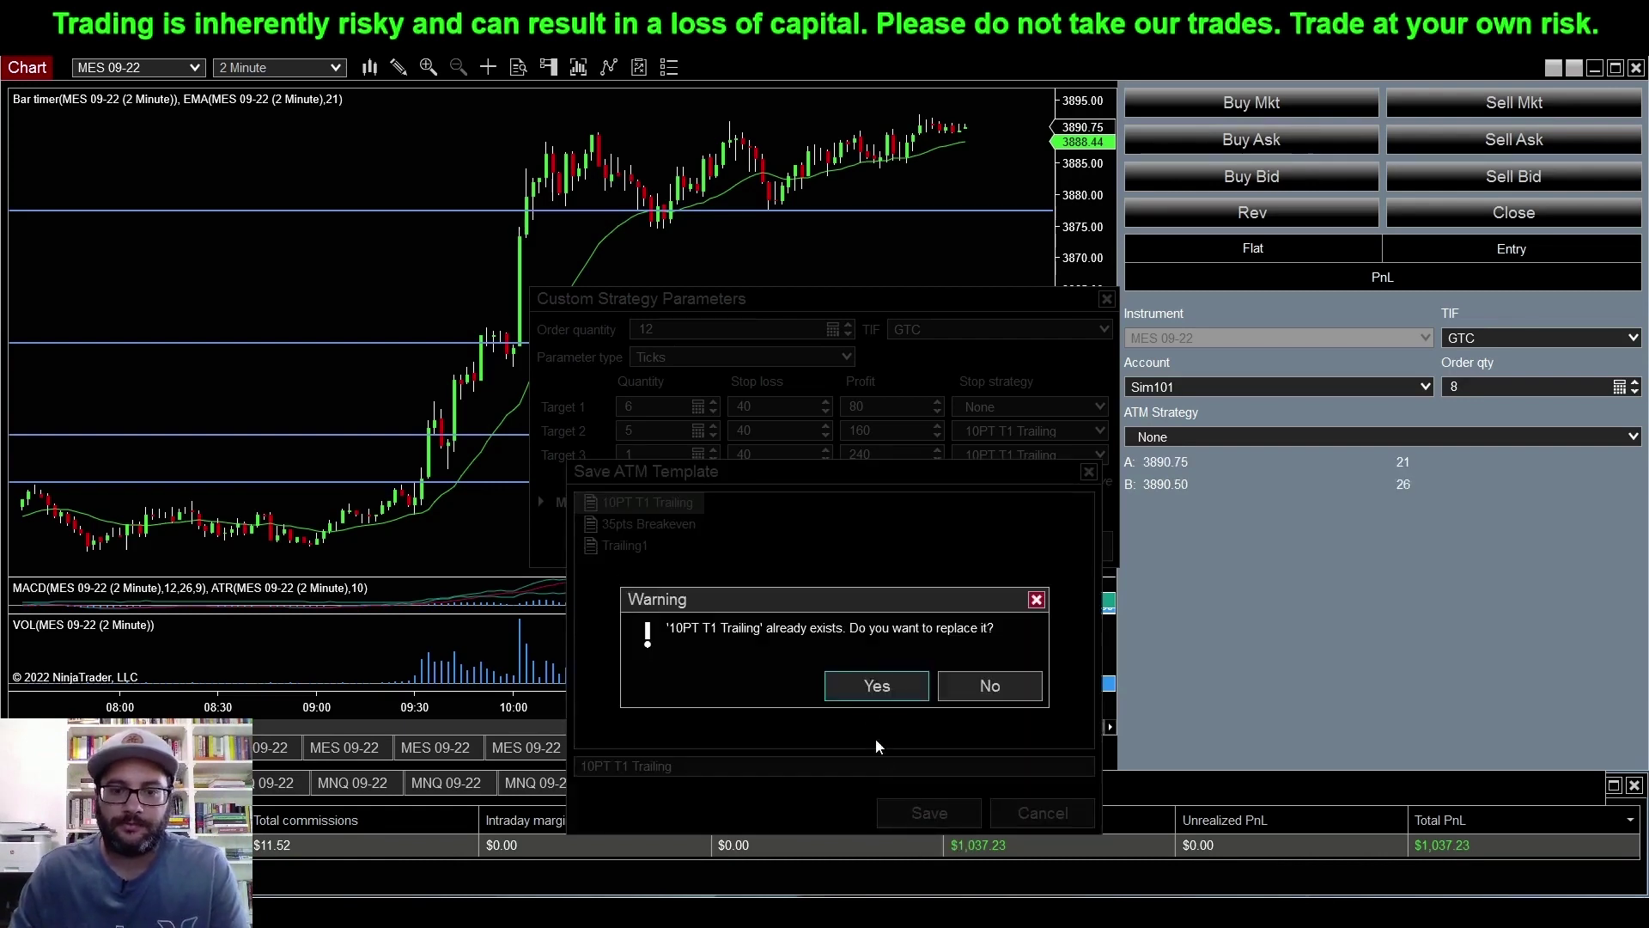
{"action": "left_click", "coordinate": [876, 687]}
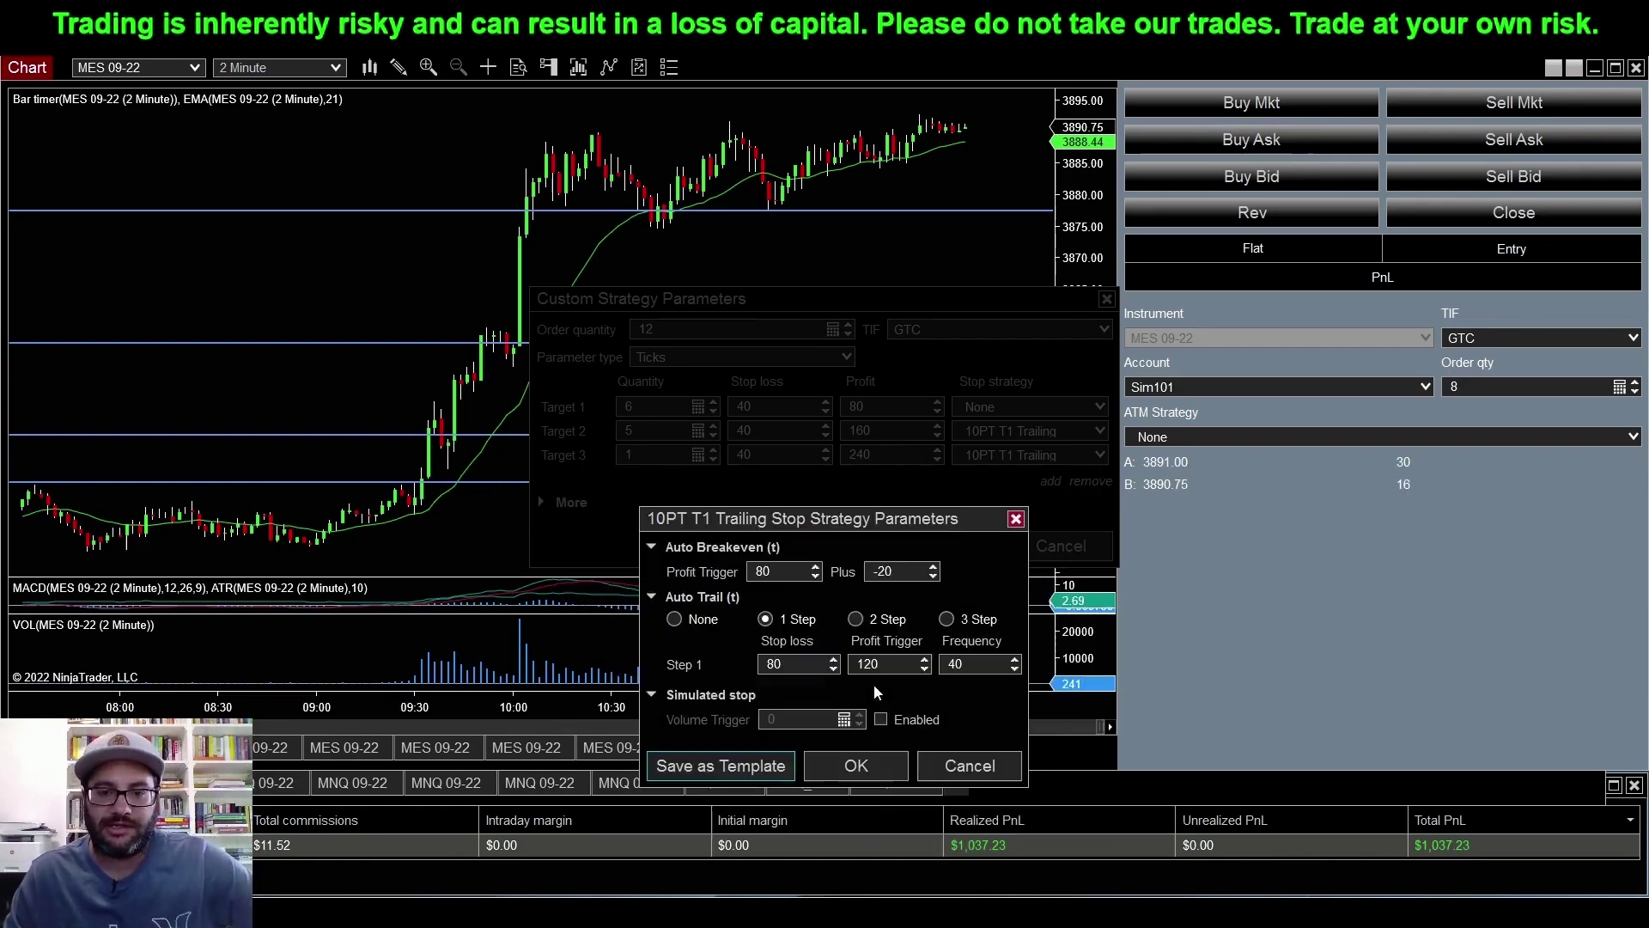
{"action": "left_click", "coordinate": [878, 761]}
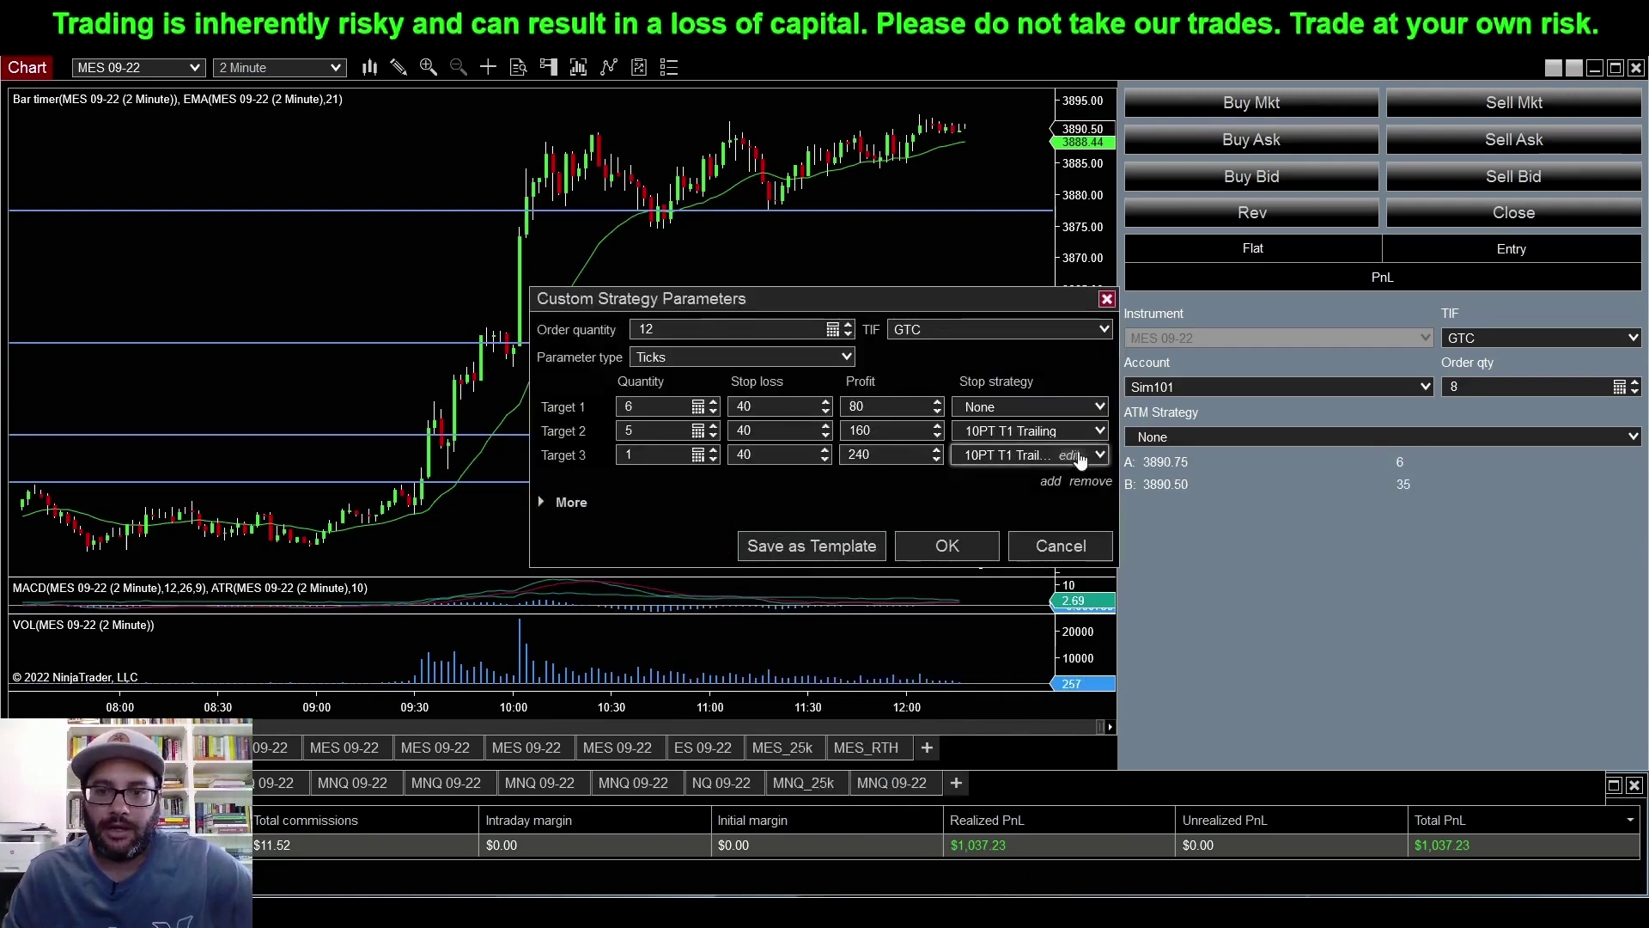
Step: Reapply the 10PT T1 Trailing stop strategy to Target 2
{"action": "left_click", "coordinate": [1098, 432]}
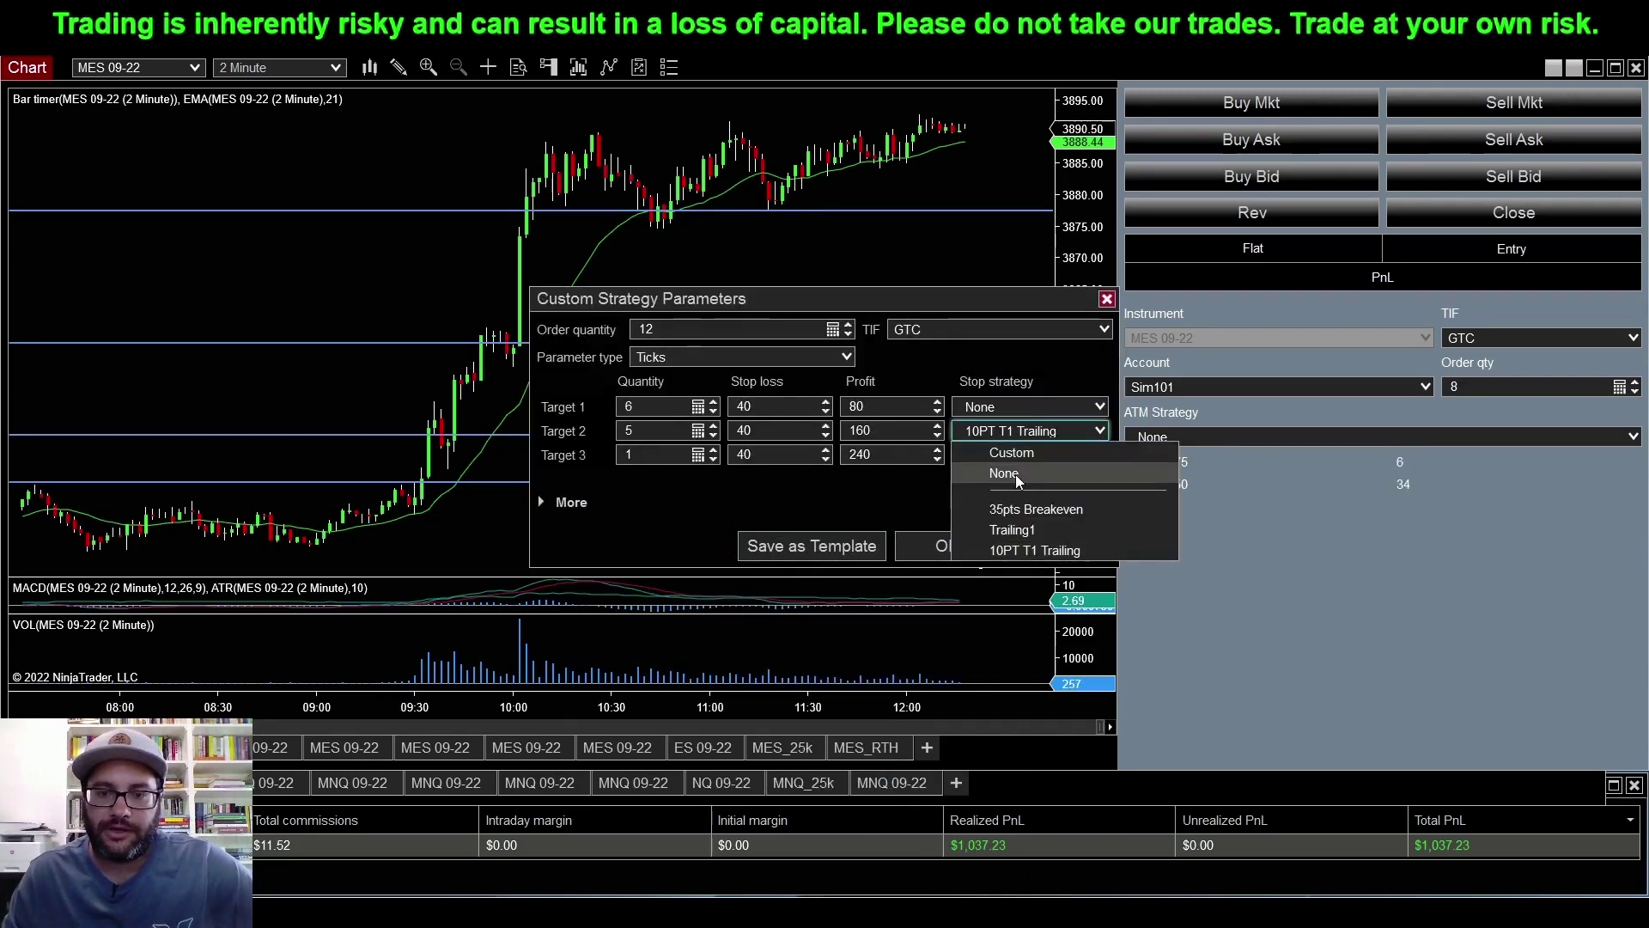
{"action": "left_click", "coordinate": [1015, 474]}
{"action": "left_click", "coordinate": [1099, 431]}
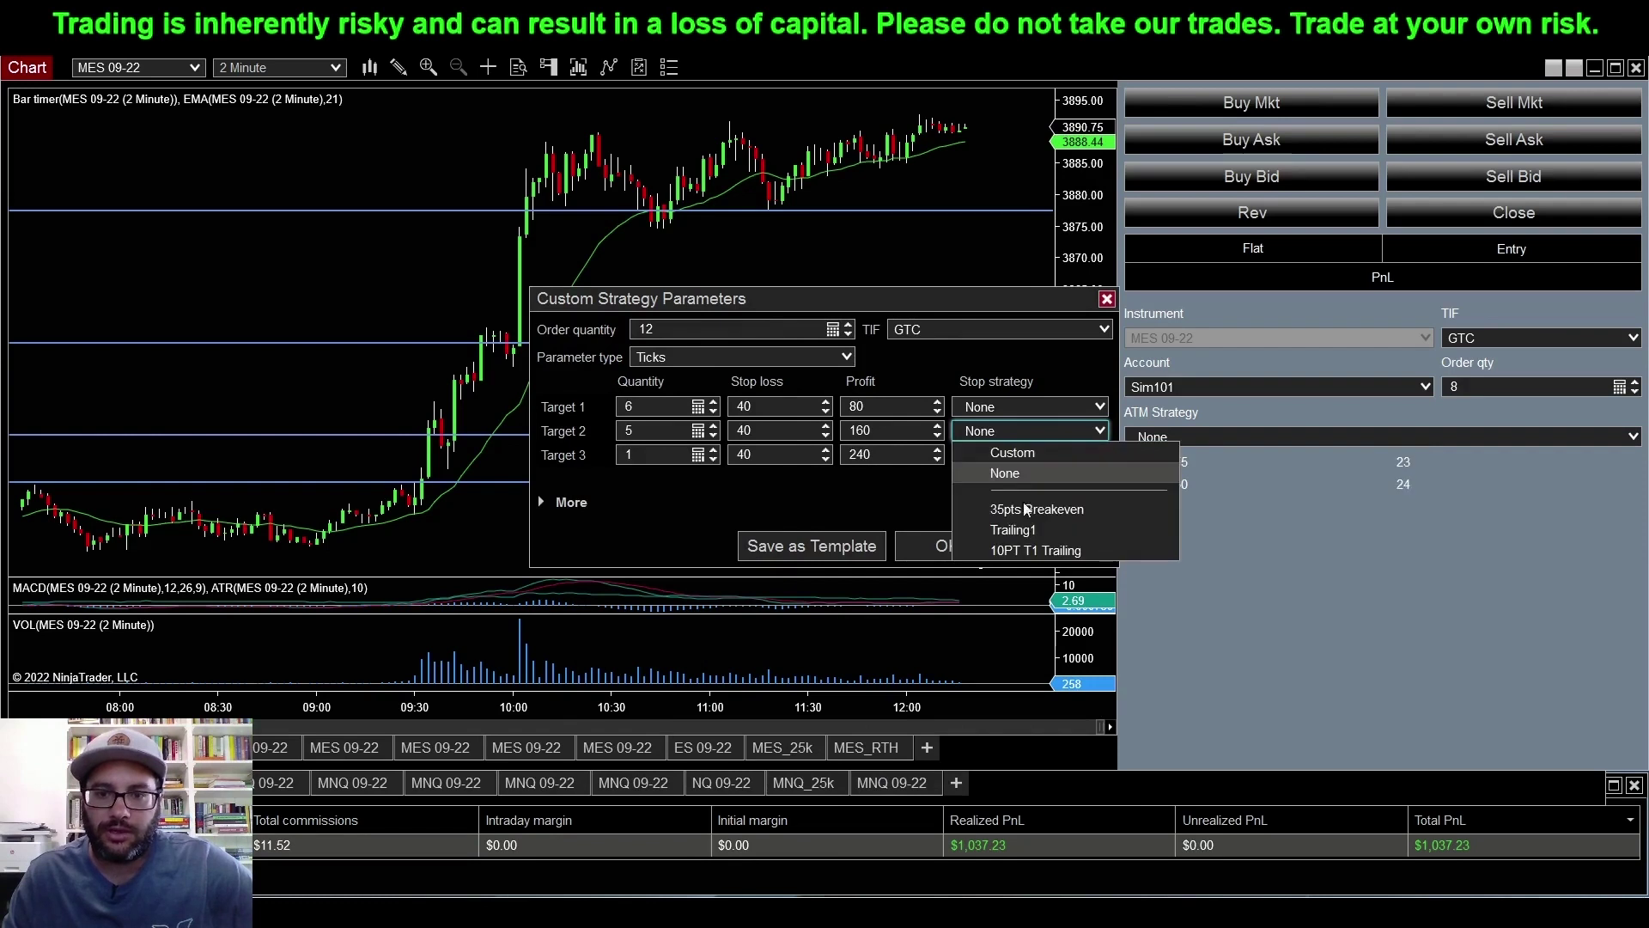
{"action": "left_click", "coordinate": [1024, 552]}
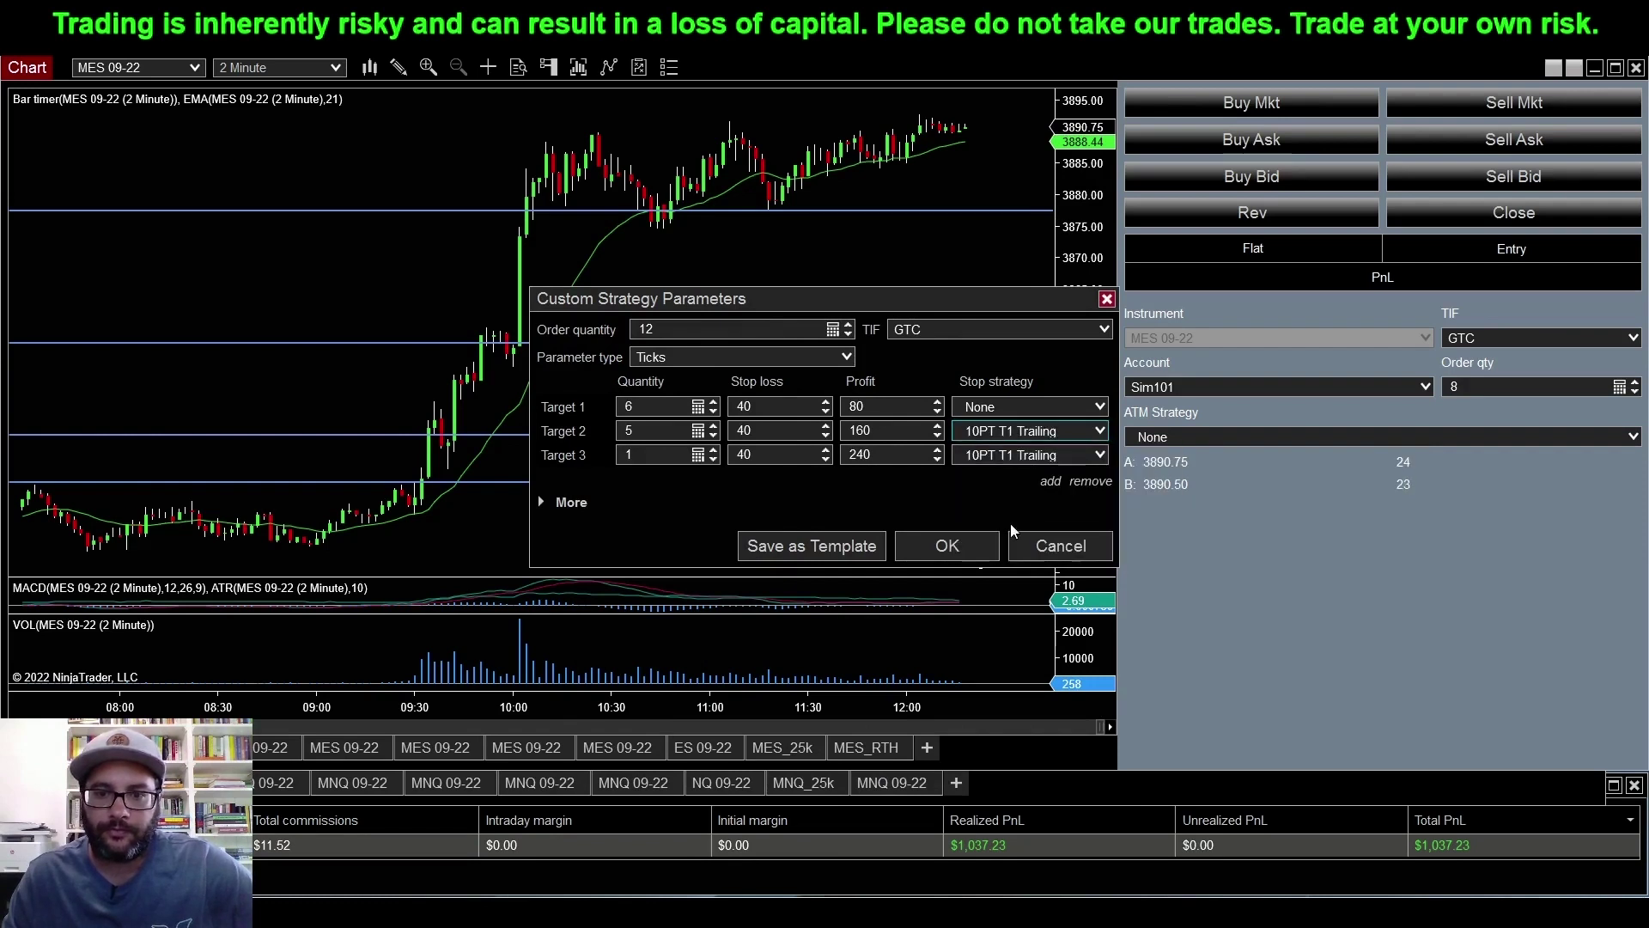
Step: Save the whole ATM strategy as the template '10pt Breakout x12'
{"action": "left_click", "coordinate": [822, 545]}
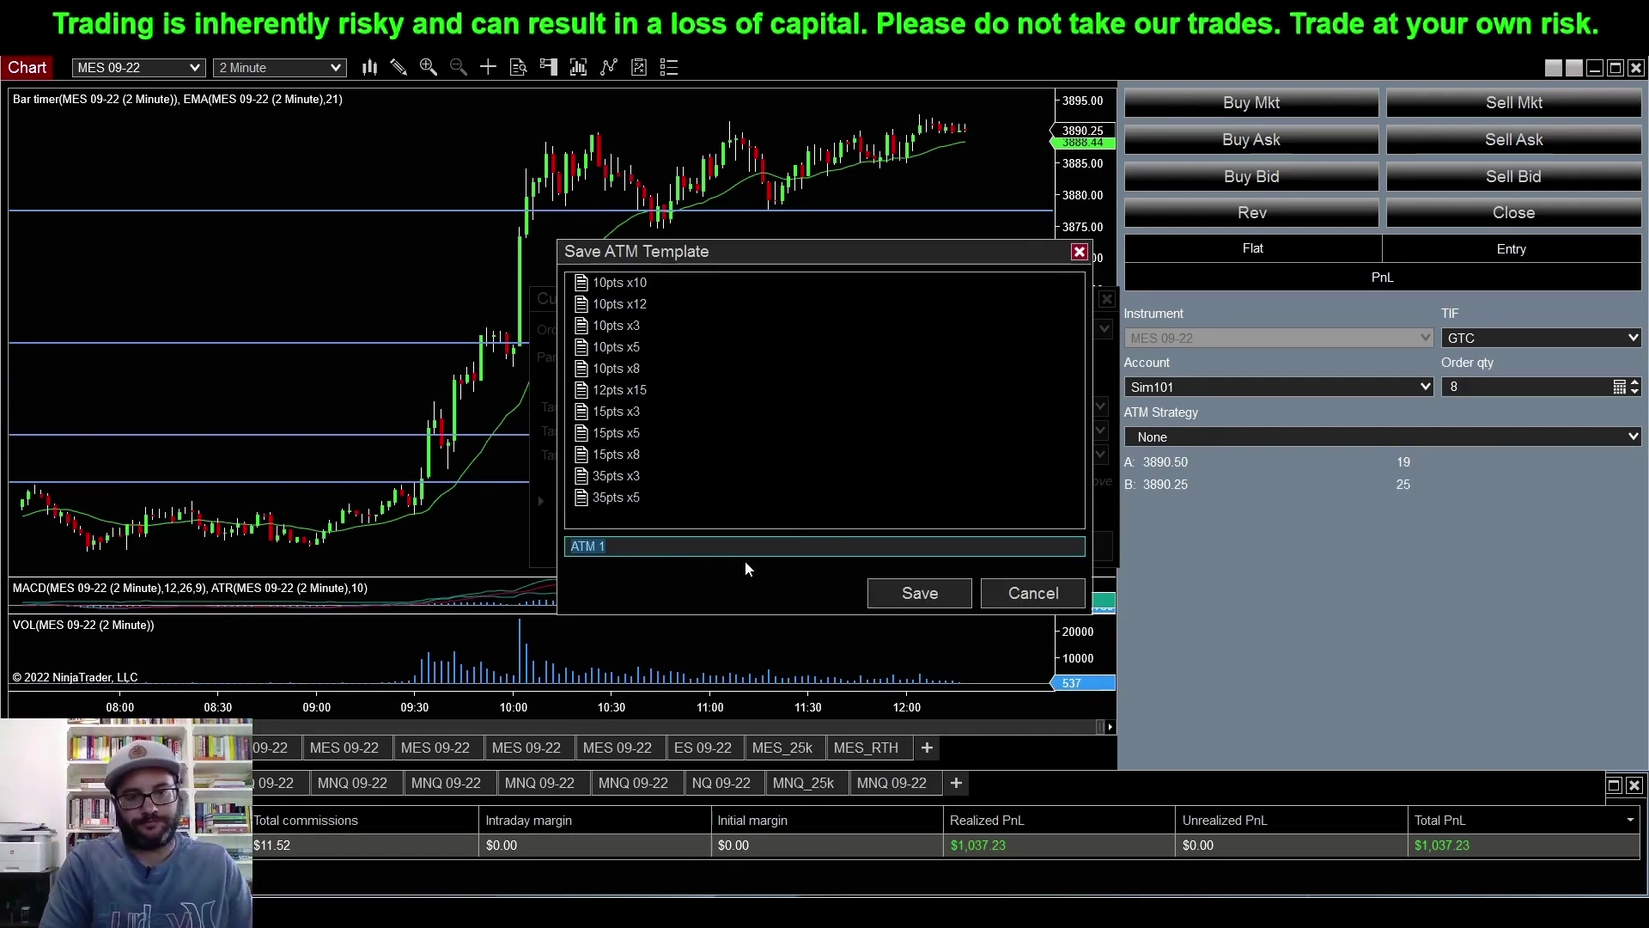
{"action": "type", "text": "10p"}
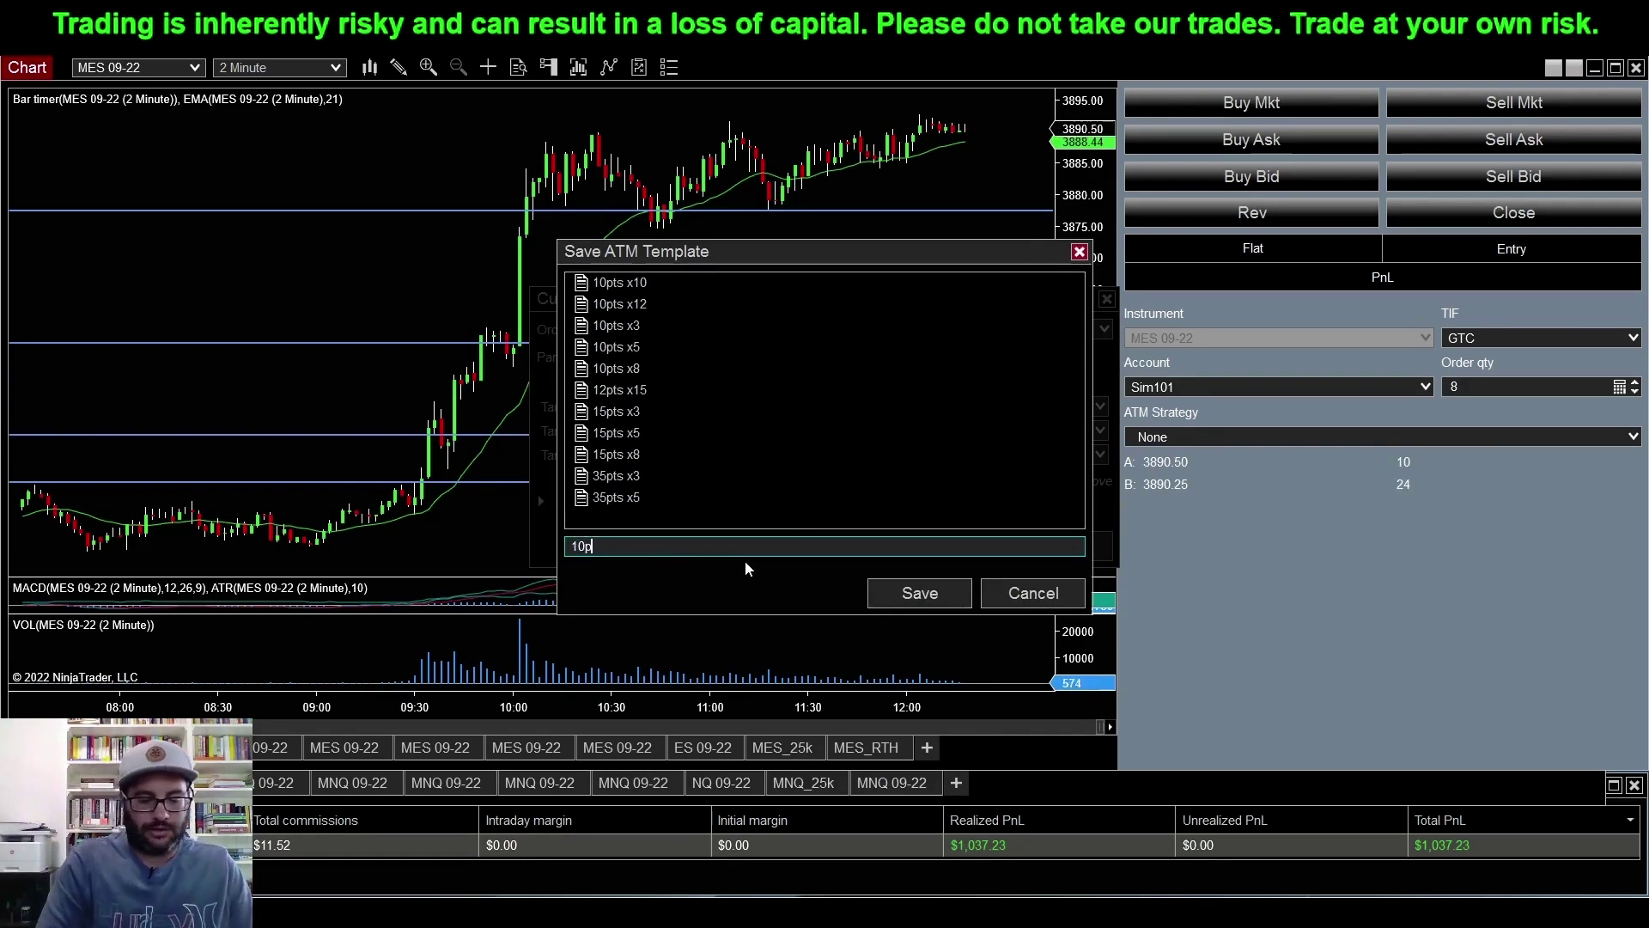
{"action": "type", "text": "t B"}
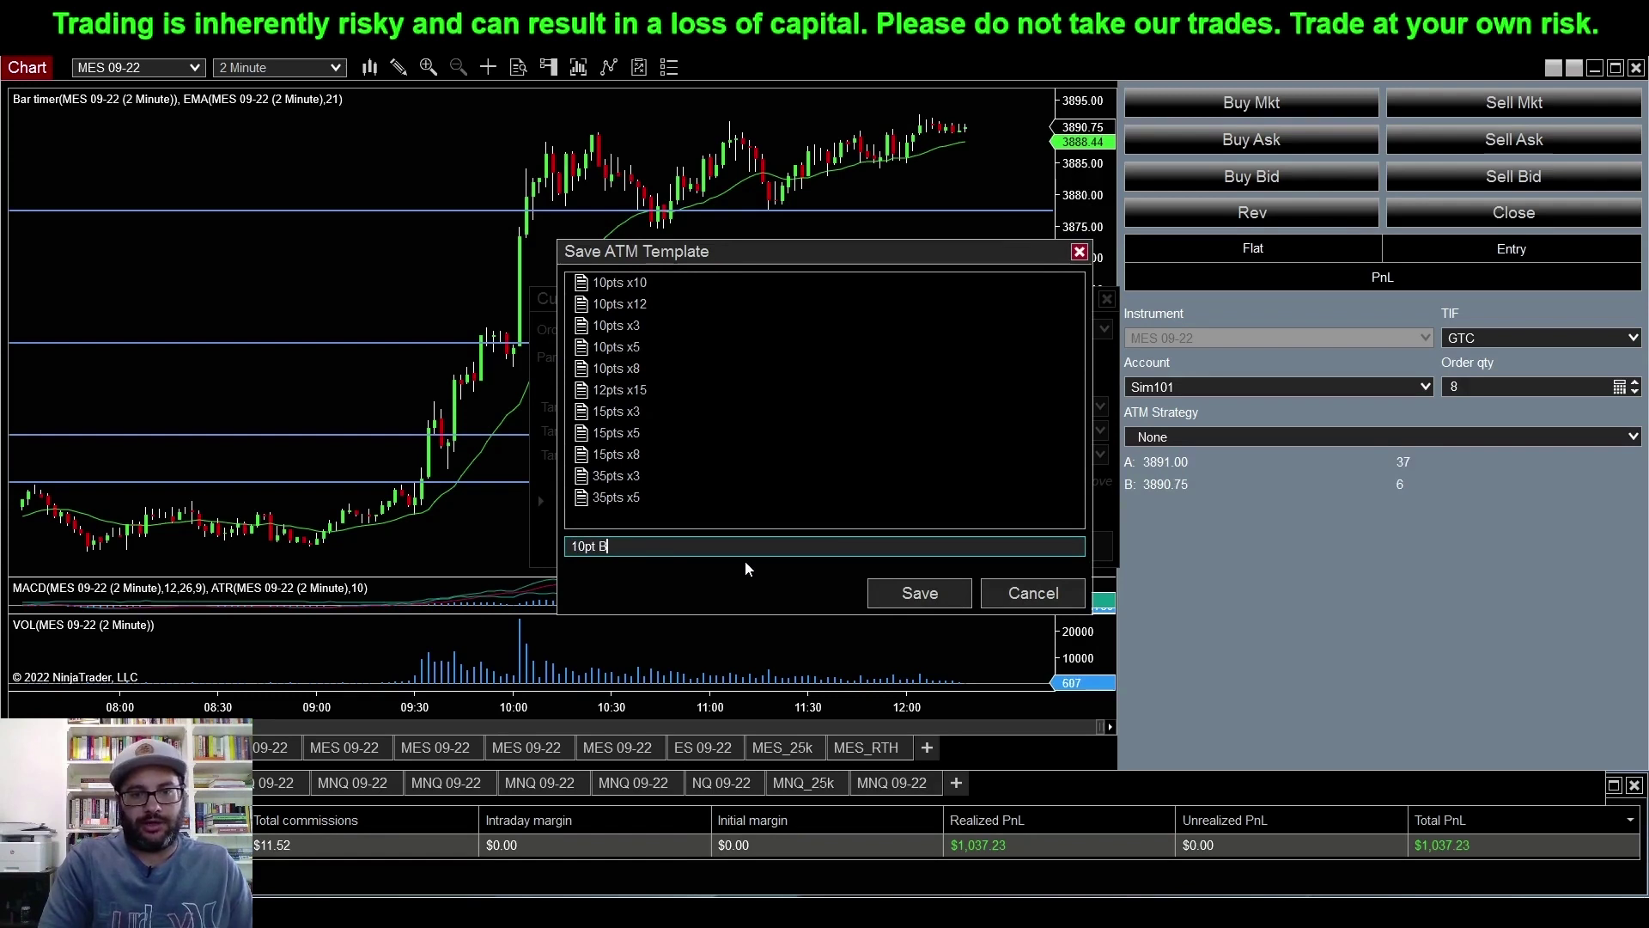
{"action": "type", "text": "reakout"}
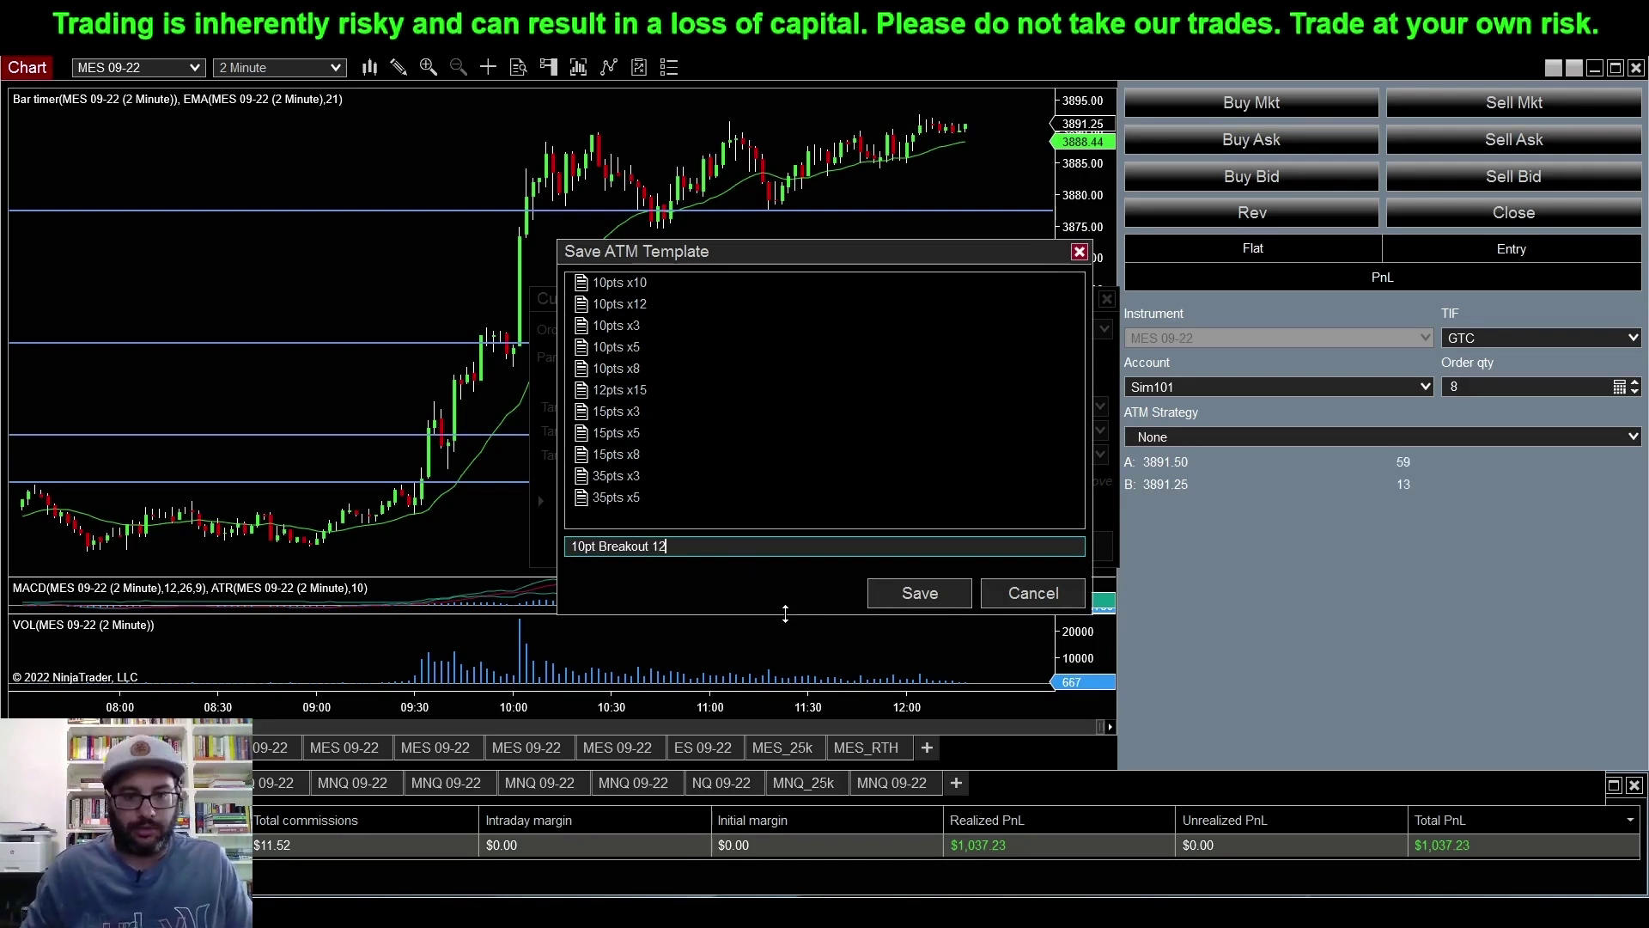
{"action": "type", "text": "12"}
{"action": "key", "text": "BackSpace"}
{"action": "key", "text": "BackSpace"}
{"action": "type", "text": "x12"}
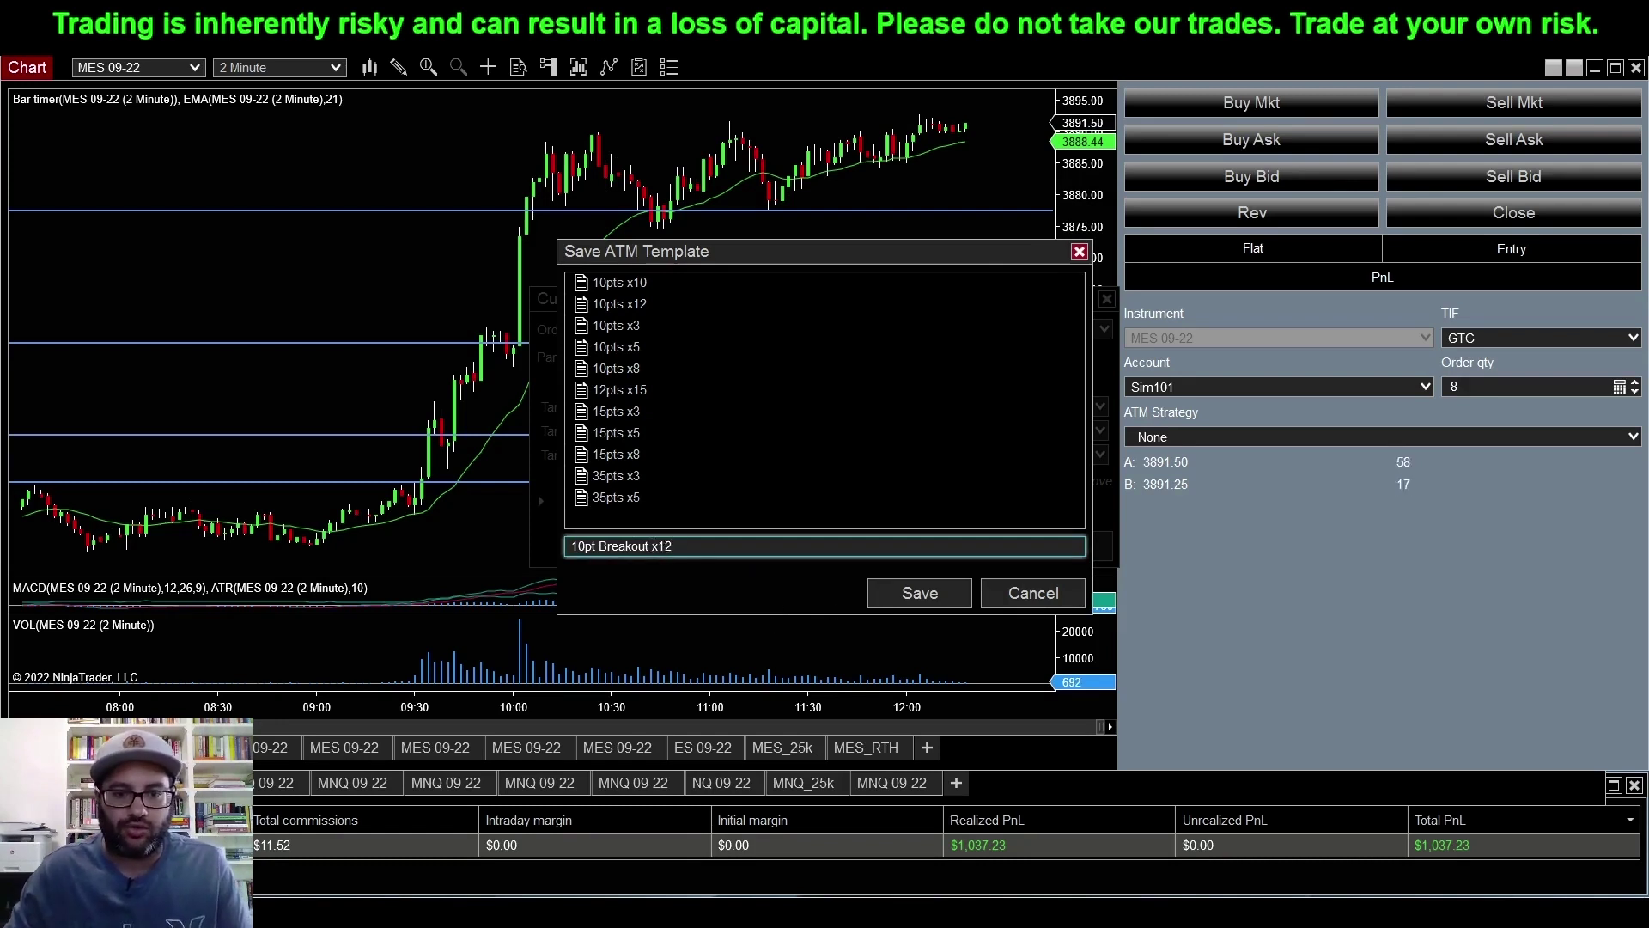
{"action": "left_click", "coordinate": [918, 594]}
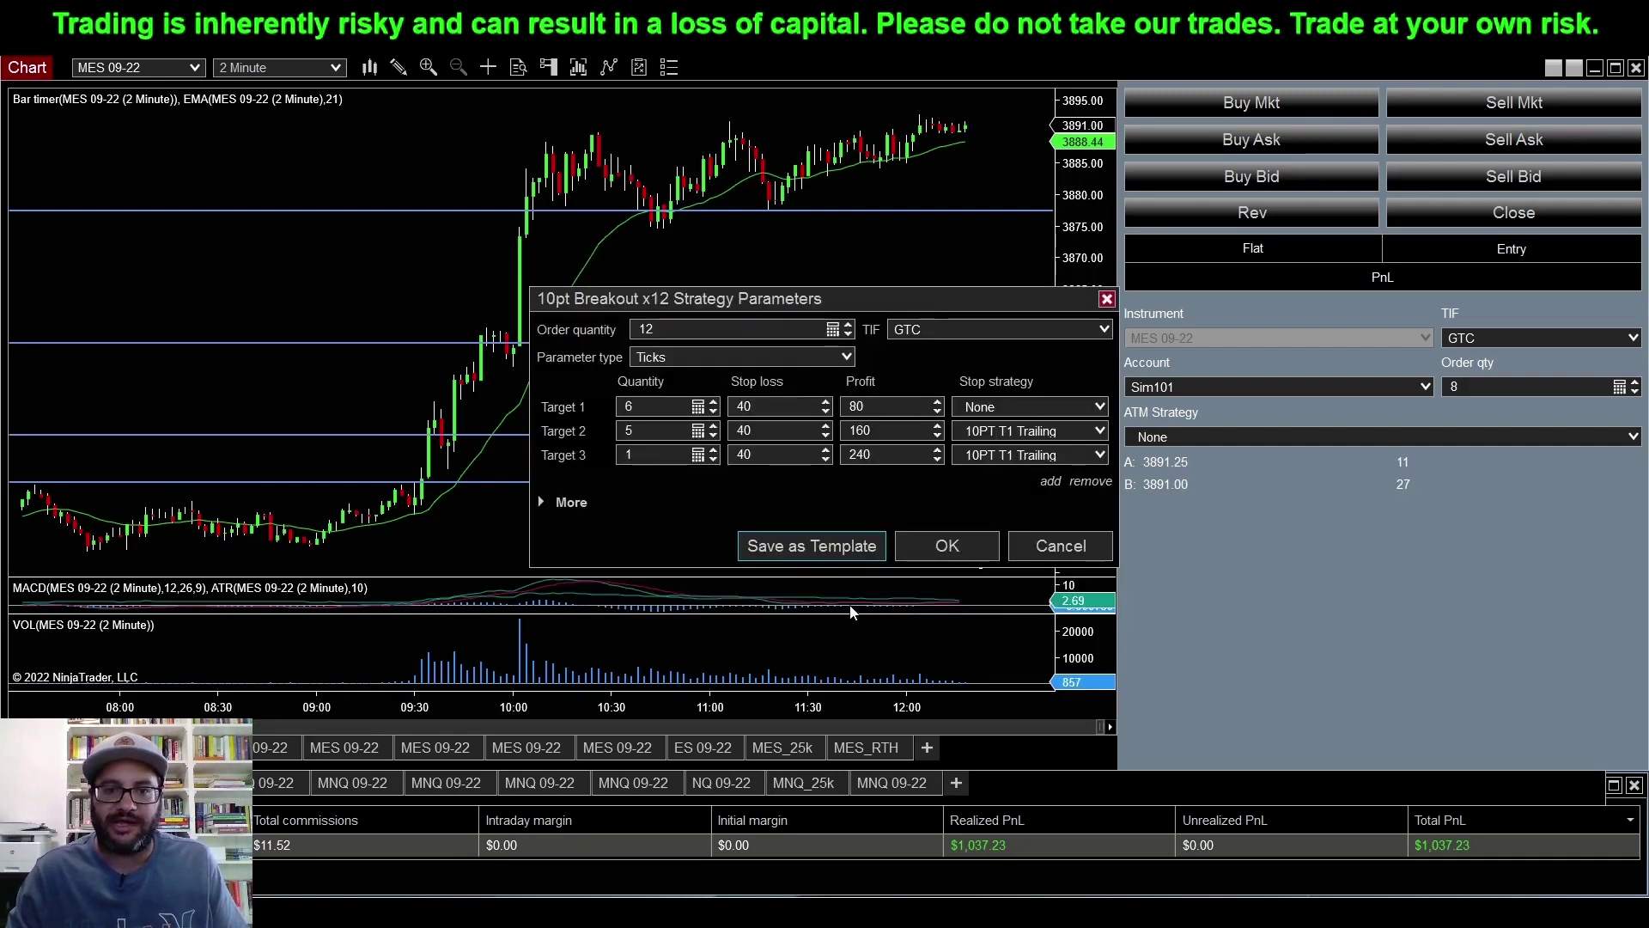
Step: Apply 10pt Breakout x12 to the MES chart and check its 12-contract order options
{"action": "left_click", "coordinate": [942, 547]}
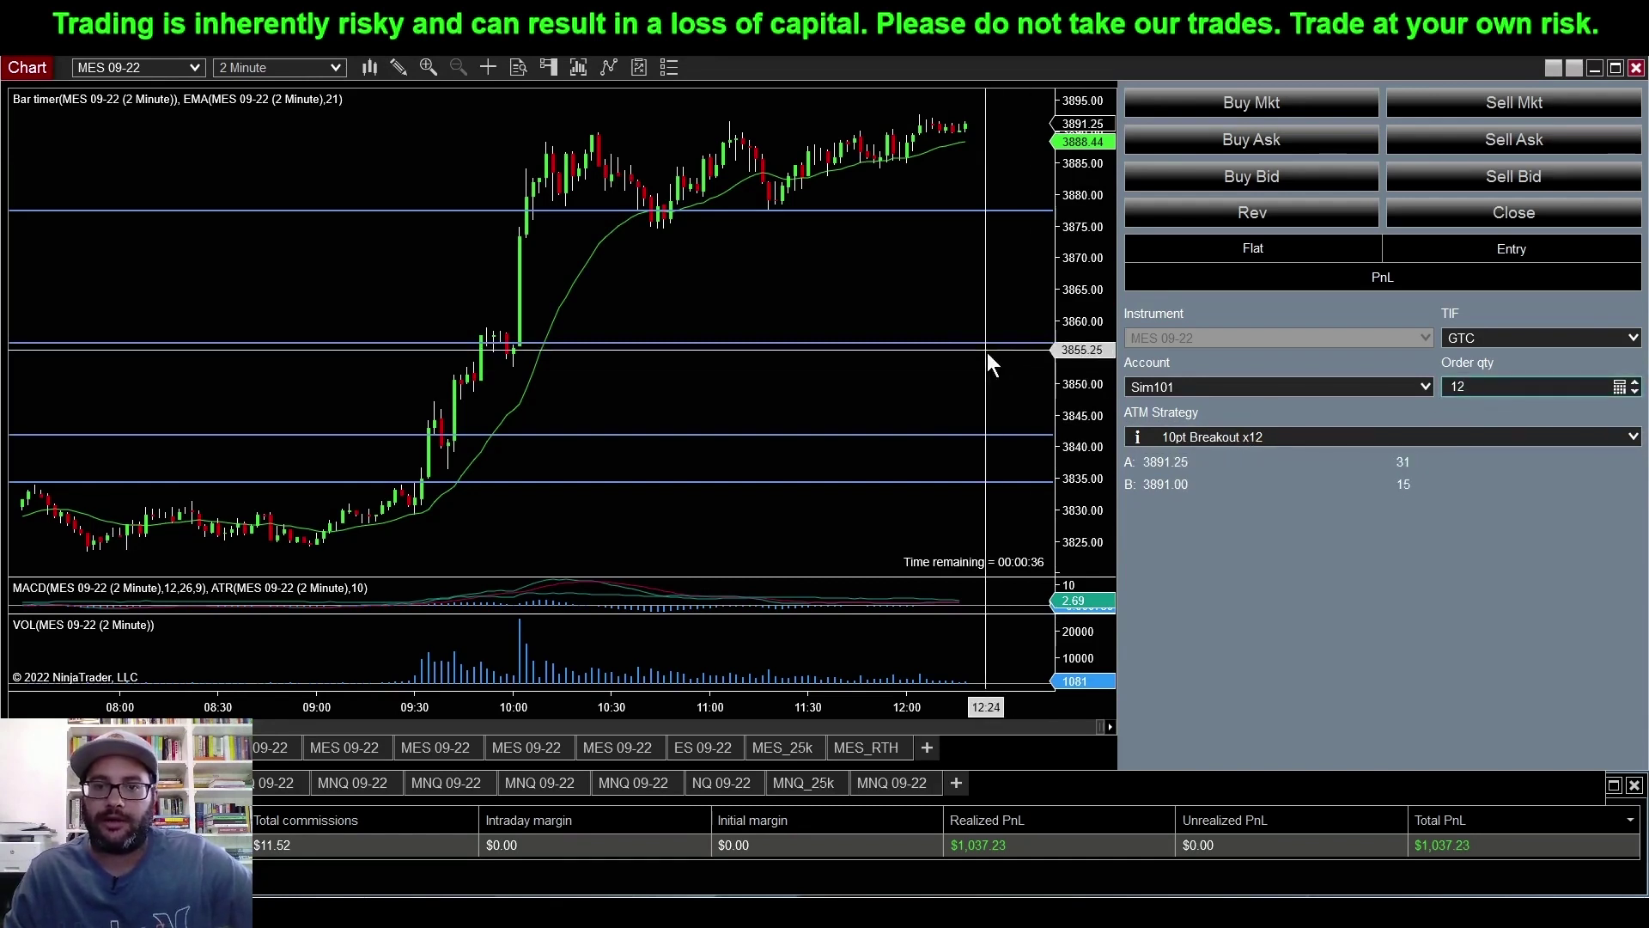
{"action": "right_click", "coordinate": [852, 281]}
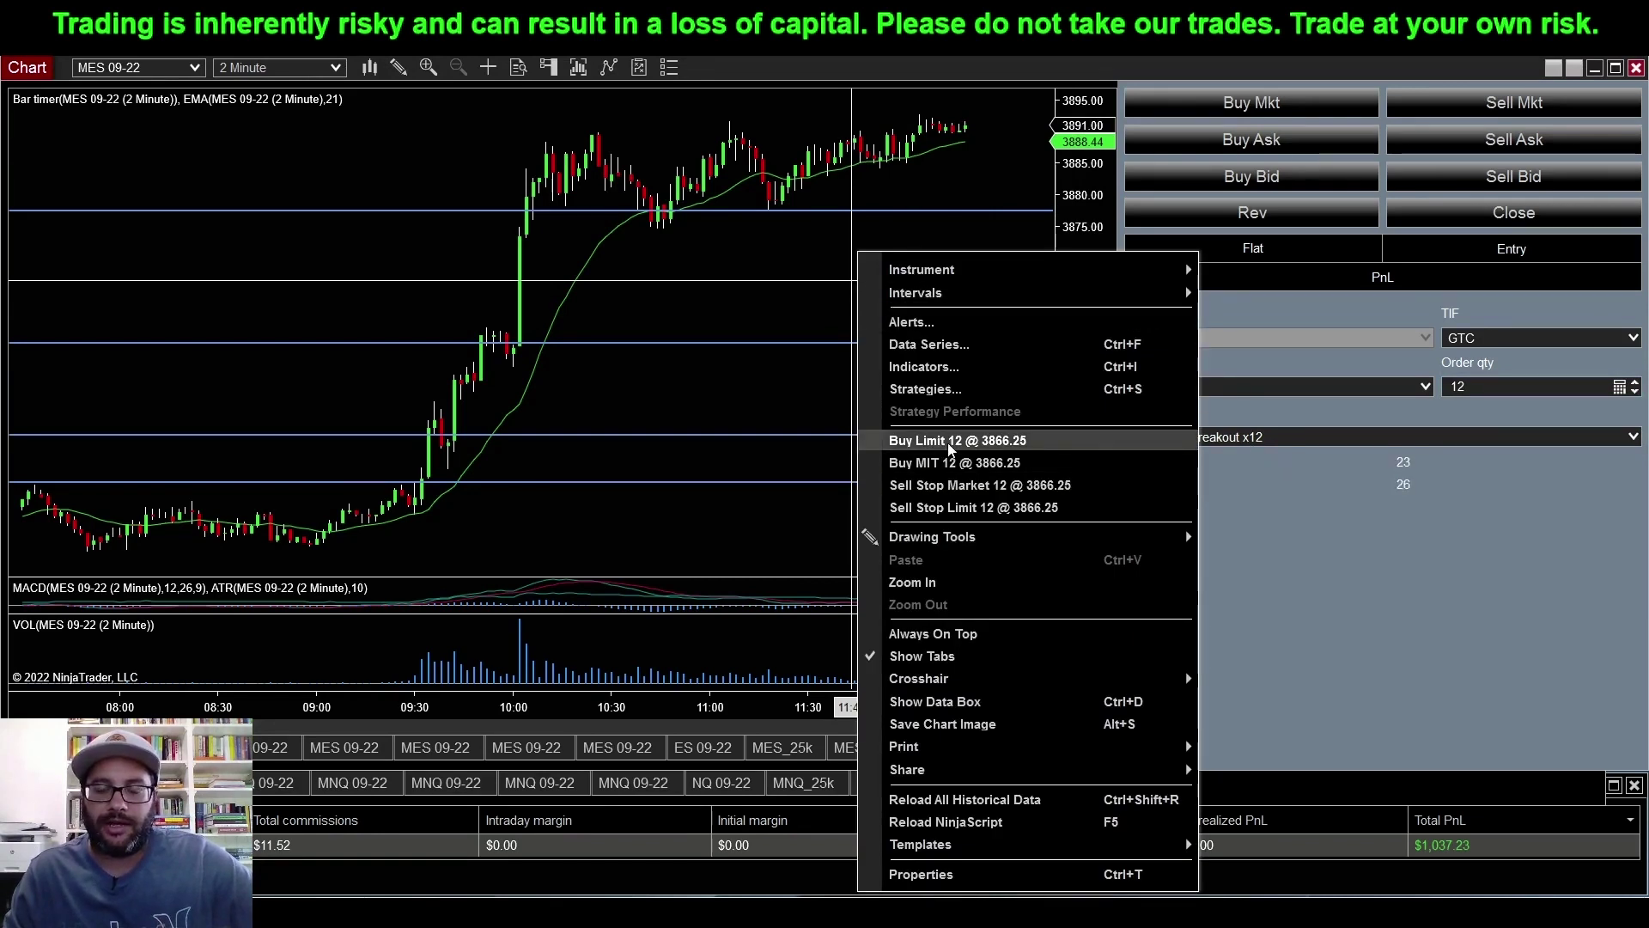
{"action": "left_click", "coordinate": [1261, 481]}
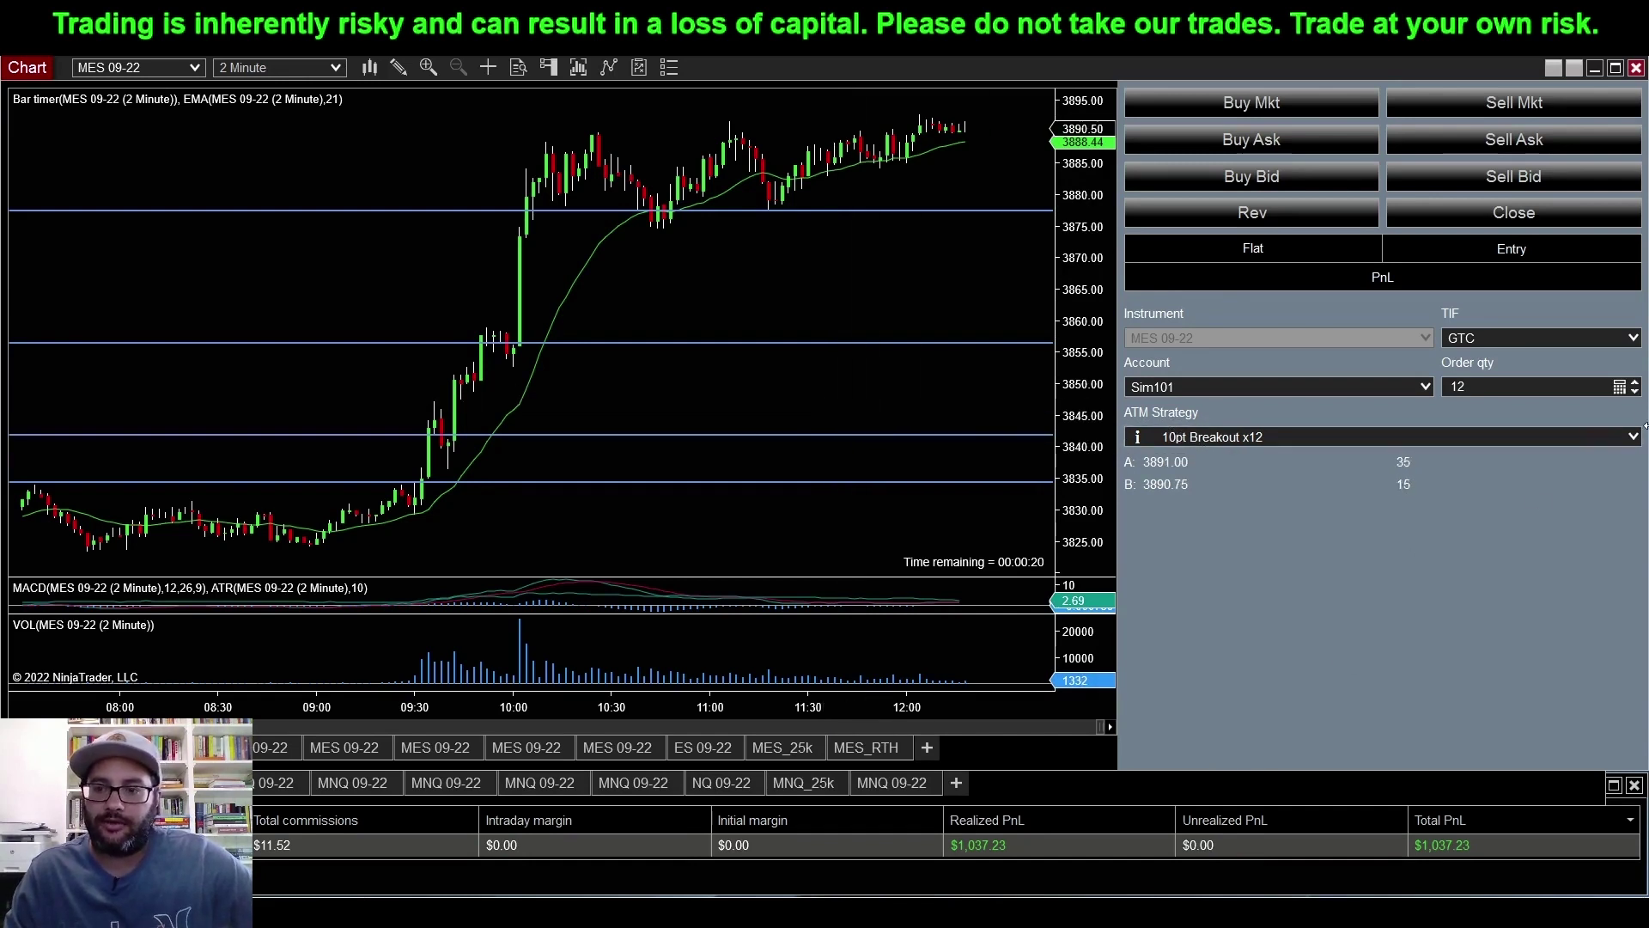
{"action": "left_click", "coordinate": [1598, 436]}
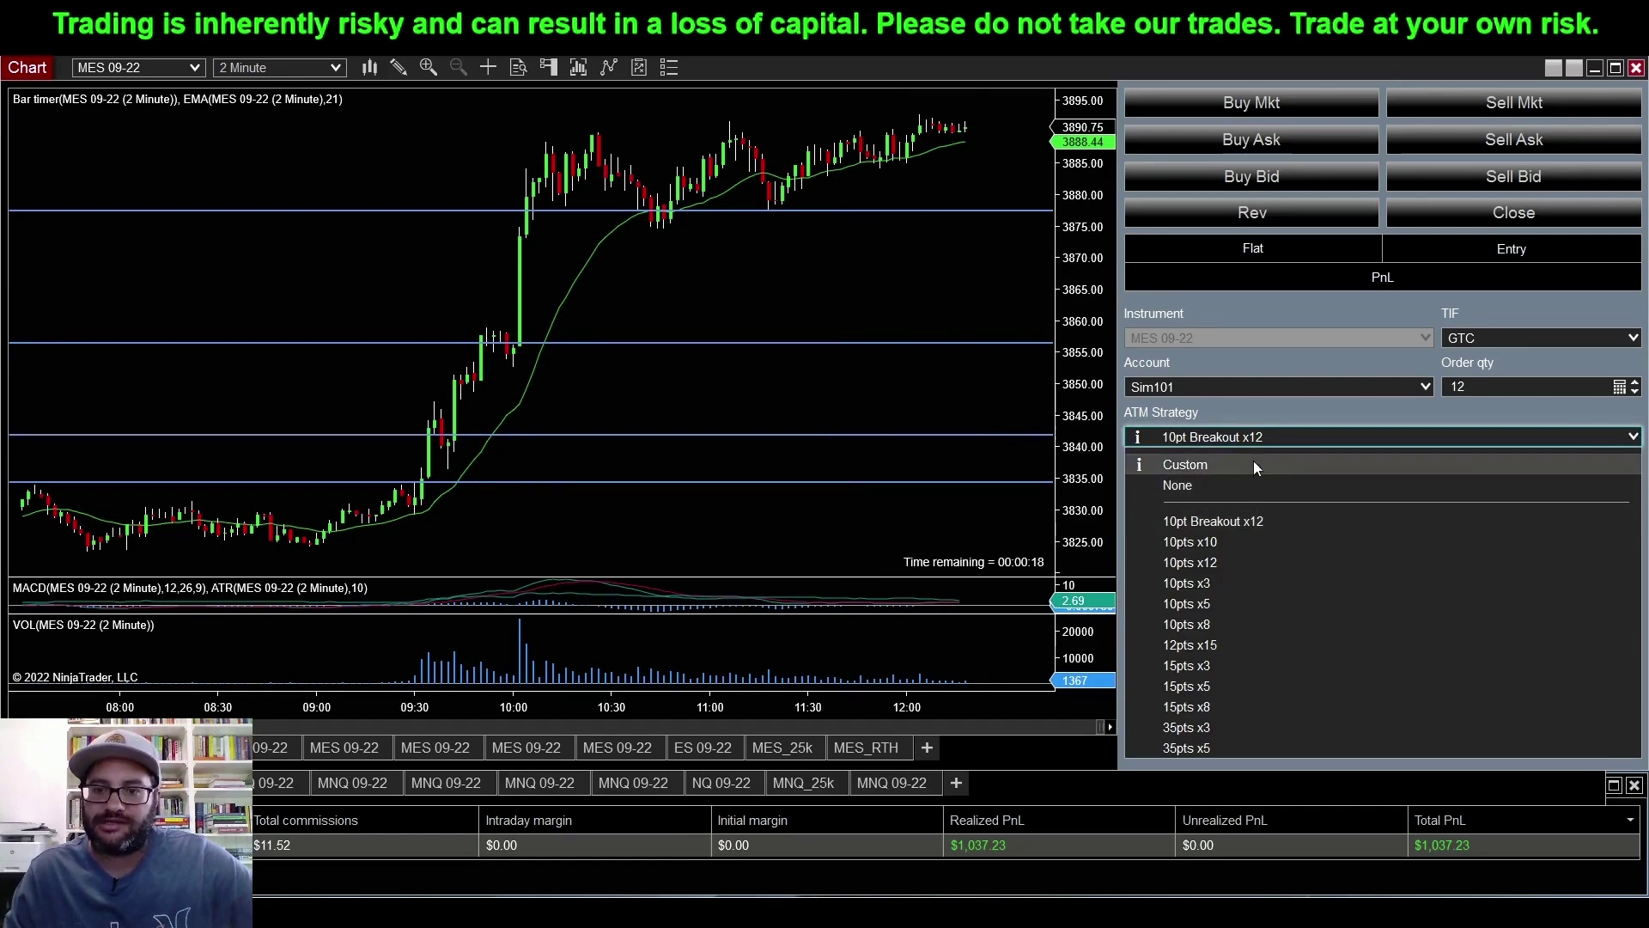
{"action": "left_click", "coordinate": [1471, 438]}
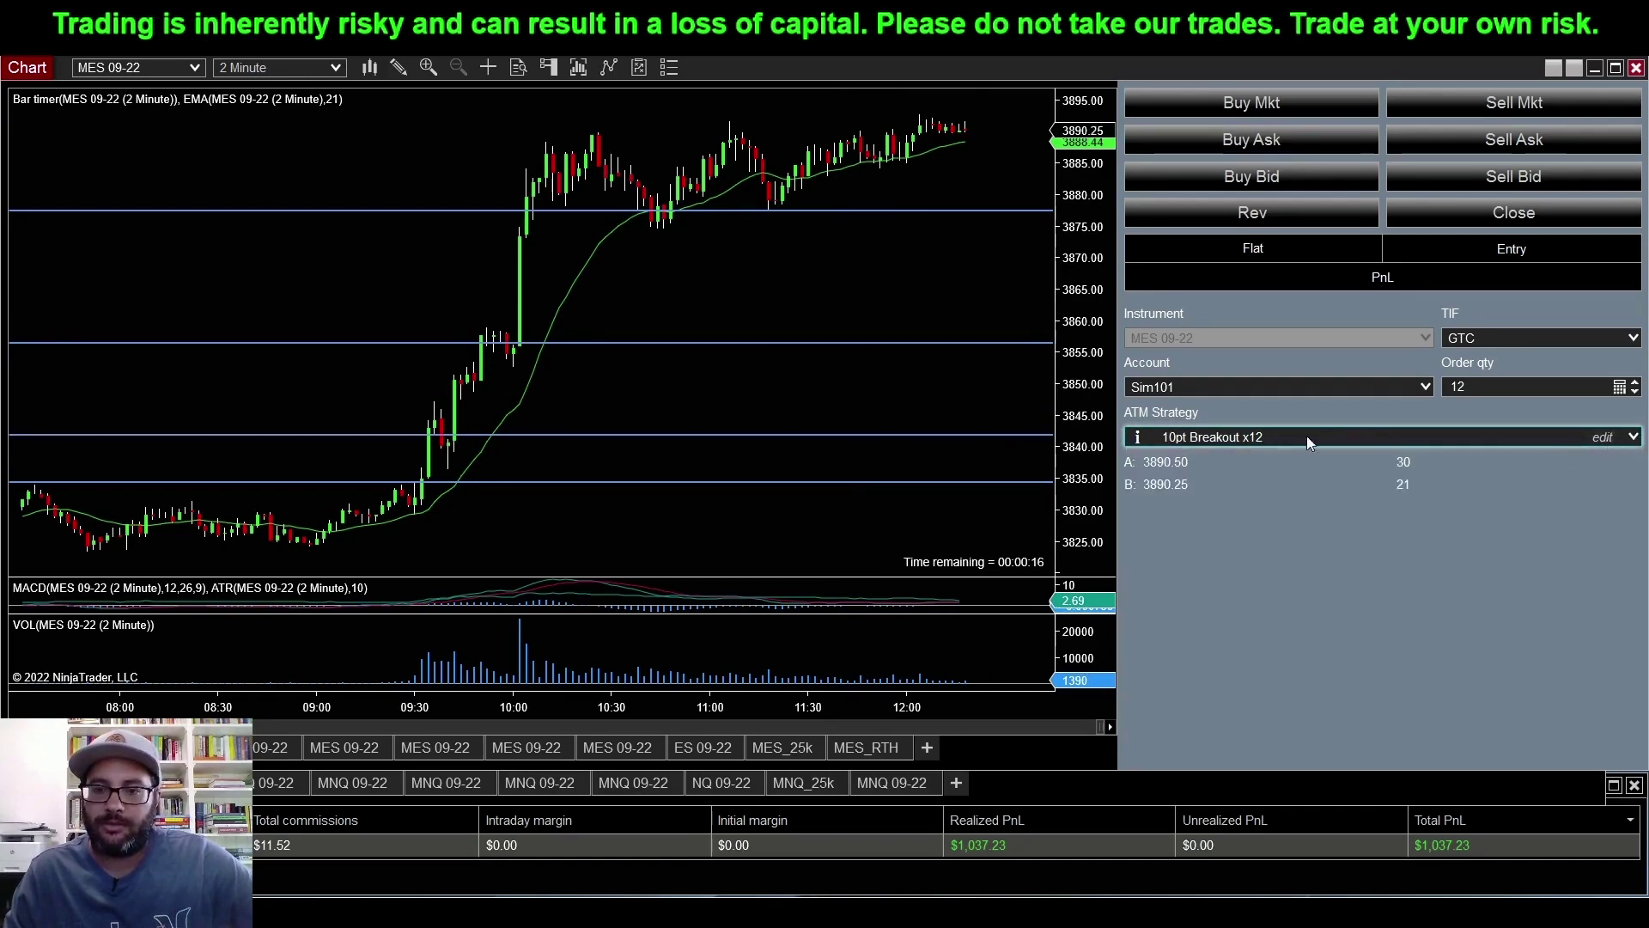
{"action": "left_click", "coordinate": [1603, 437]}
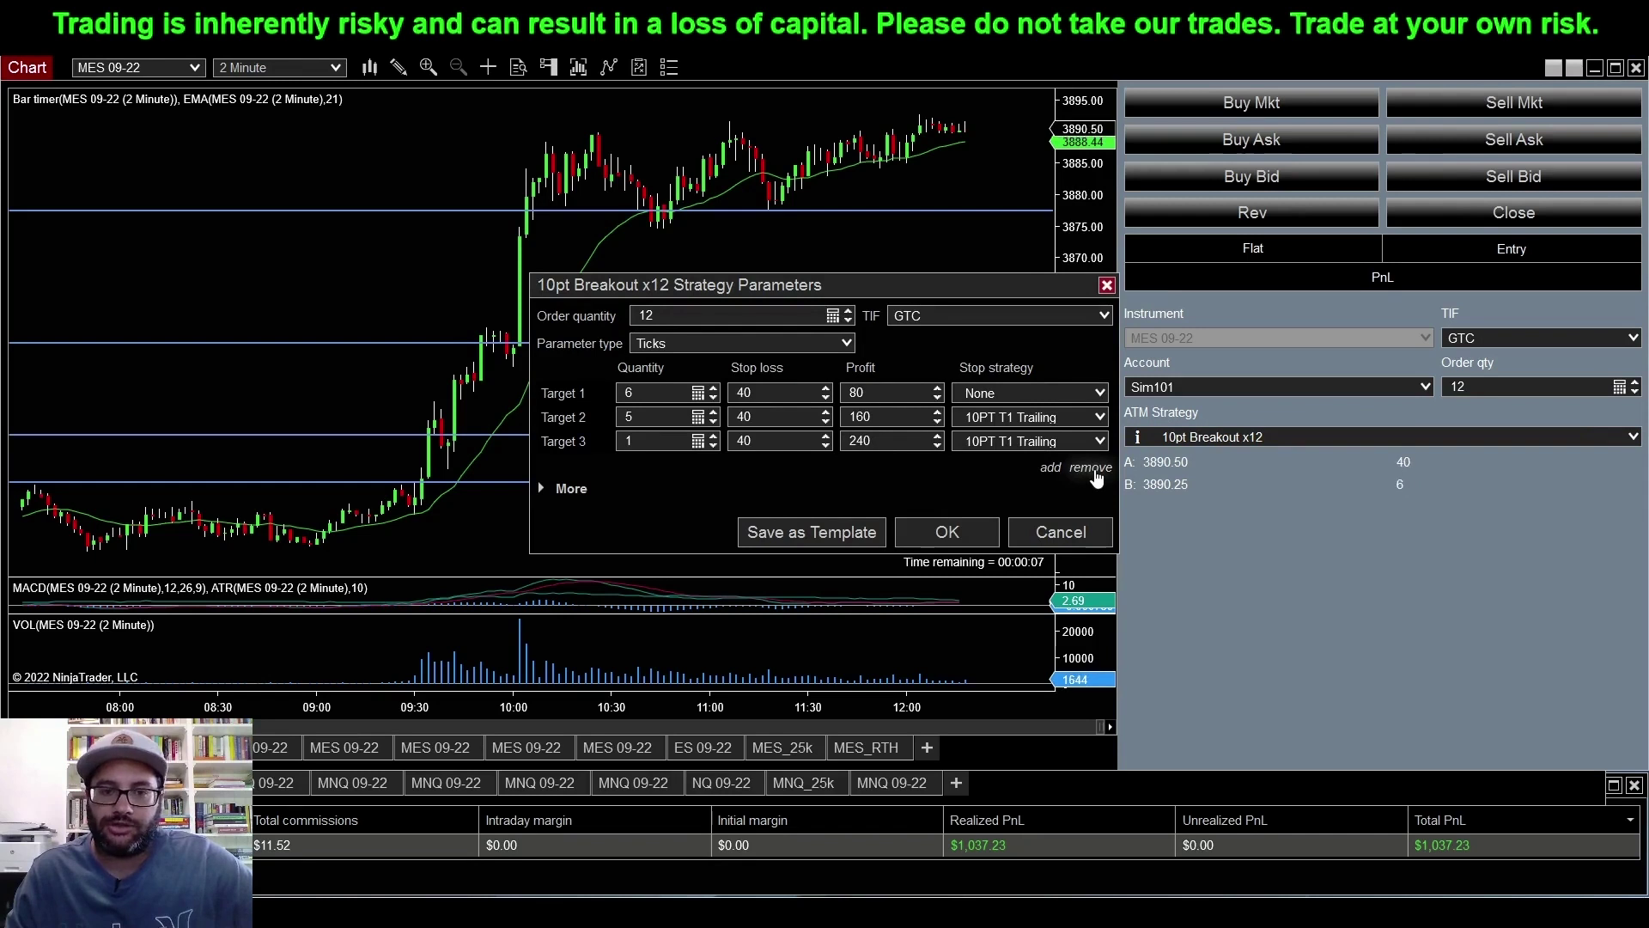
{"action": "left_click", "coordinate": [559, 490]}
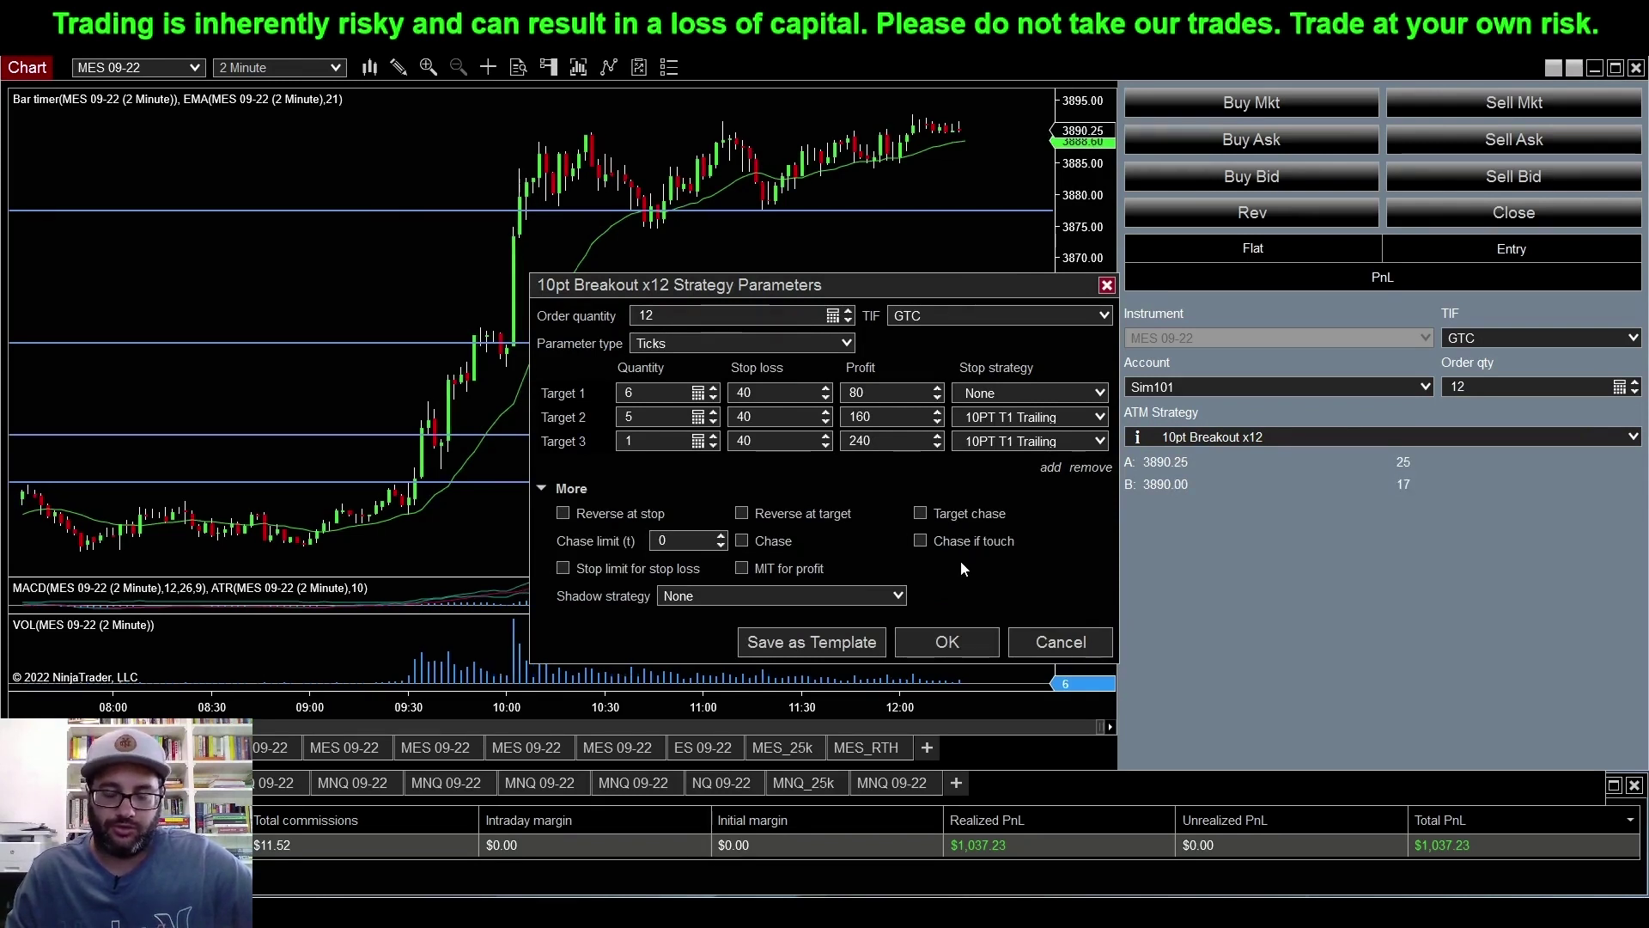
{"action": "left_click", "coordinate": [1062, 642]}
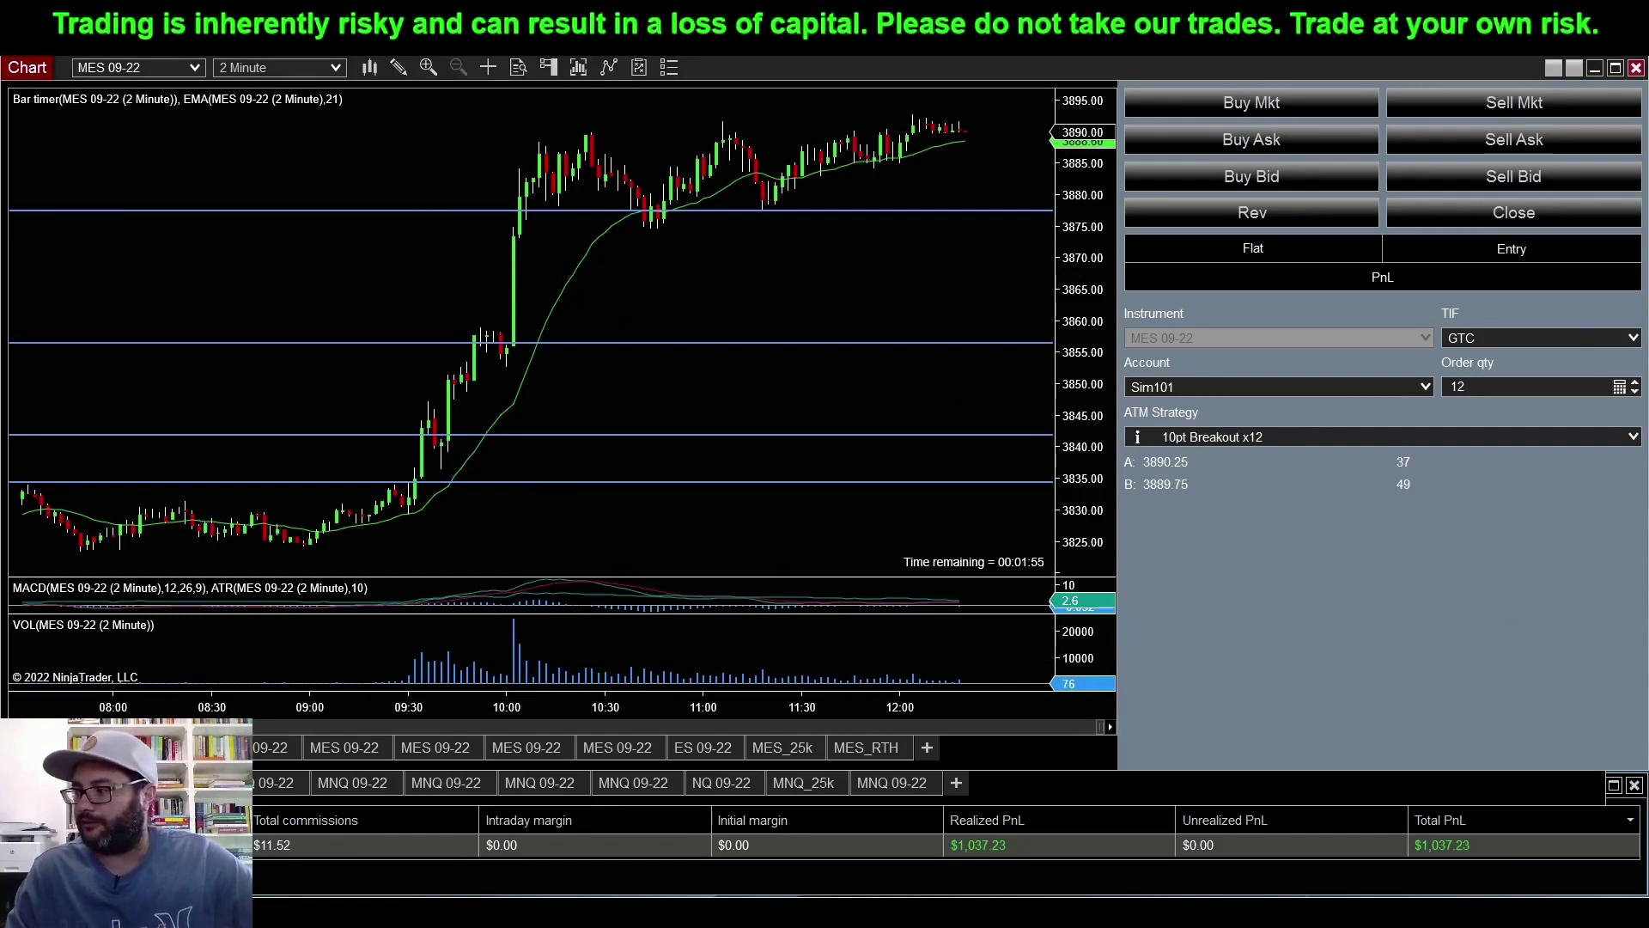